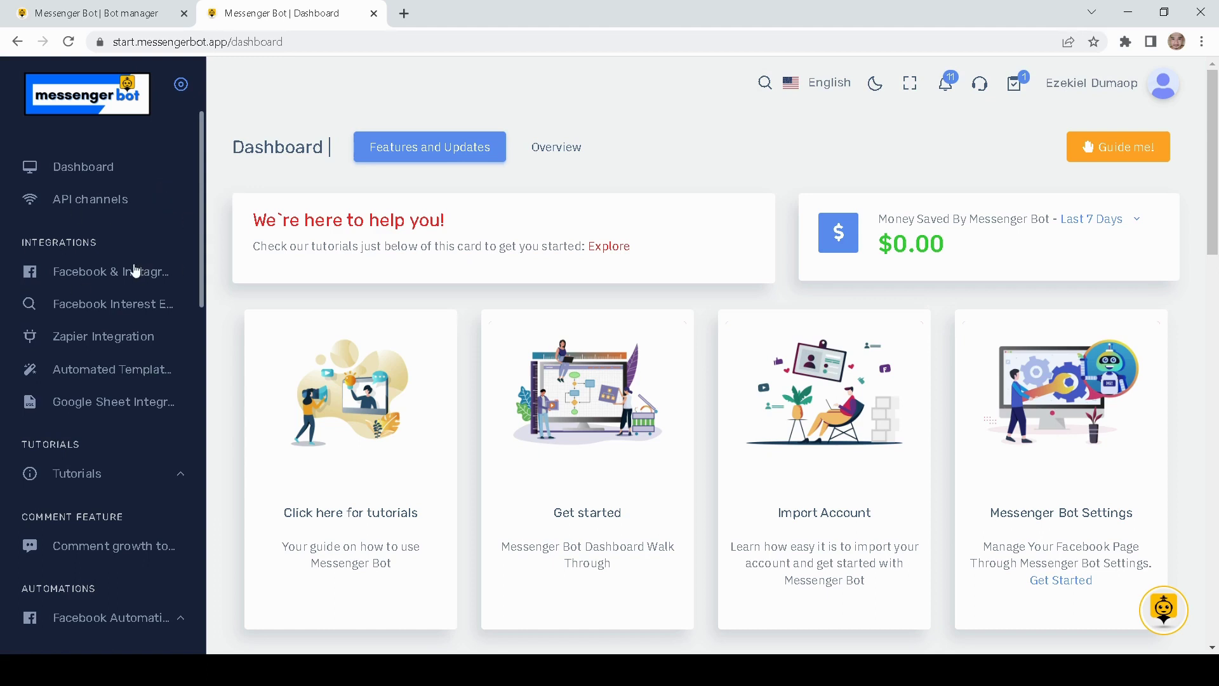
Open the Bot manager for the Teerrific Prints page and look over its Bot Flow Builder settings
scroll(133, 267, "down", 3)
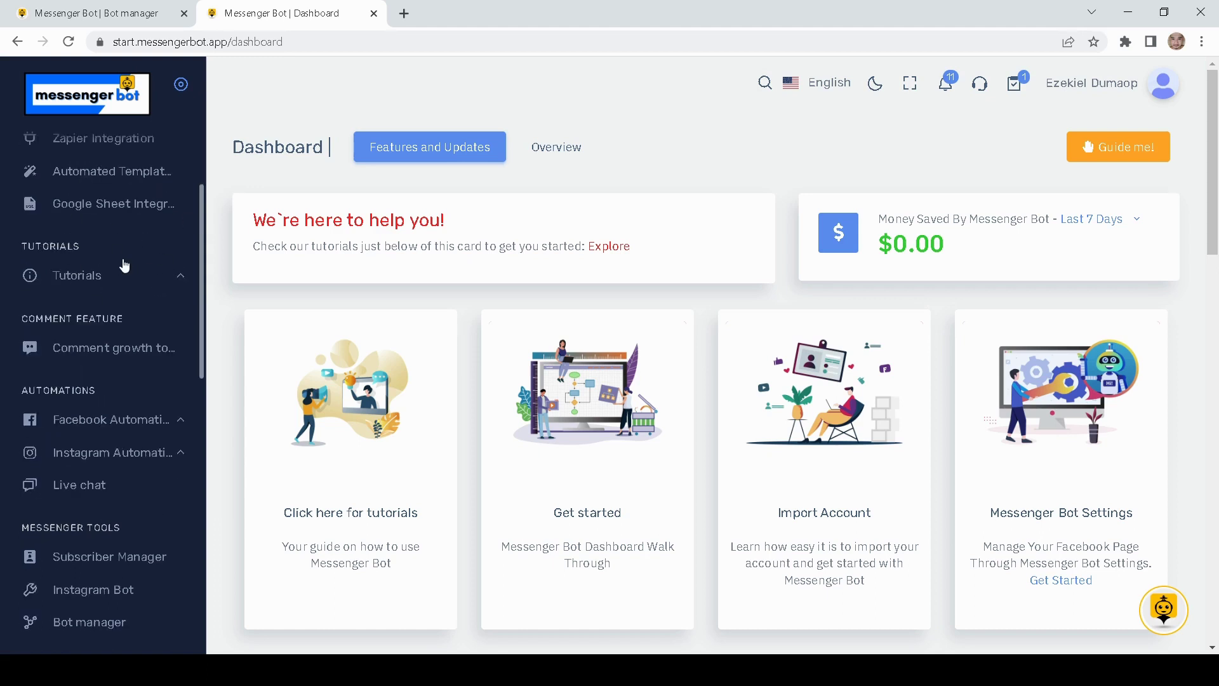
scroll(147, 267, "down", 3)
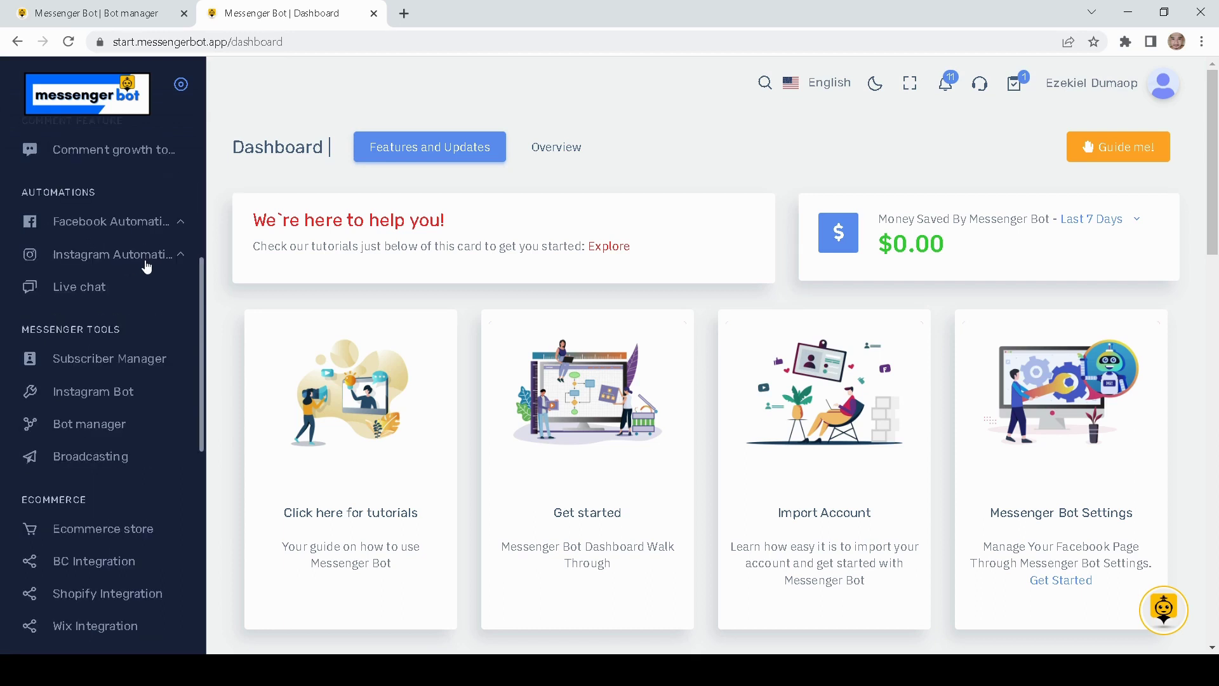
left_click(103, 429)
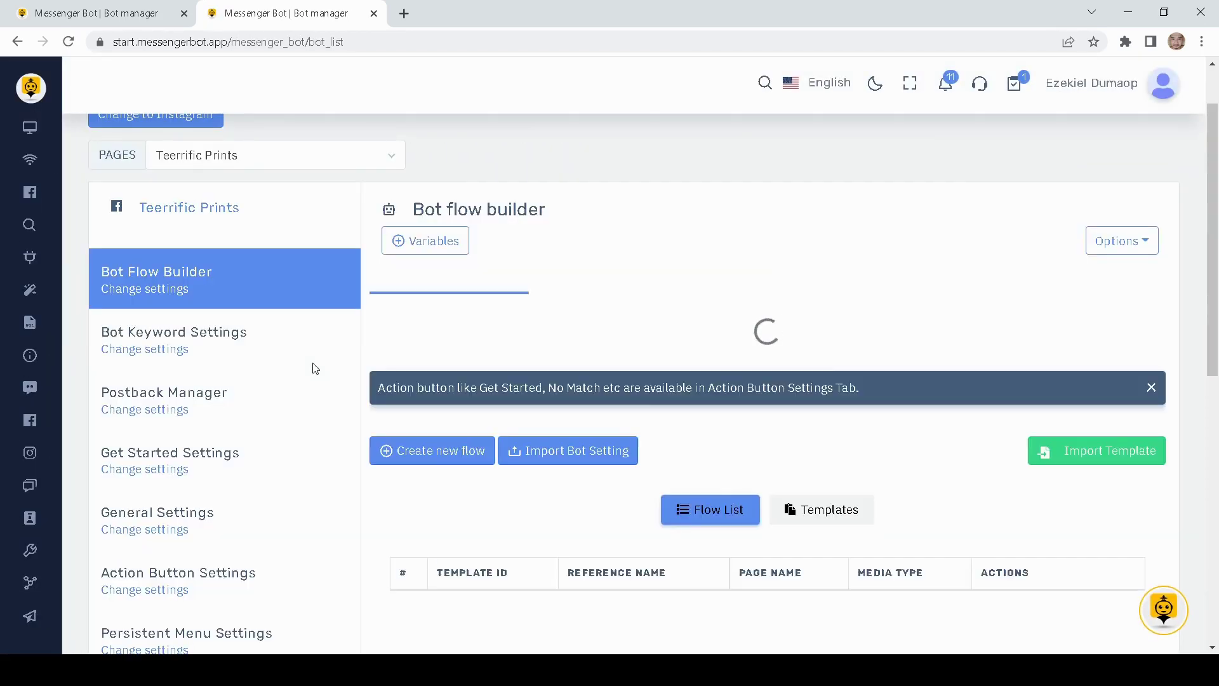
scroll(312, 368, "down", 9)
scroll(313, 368, "up", 6)
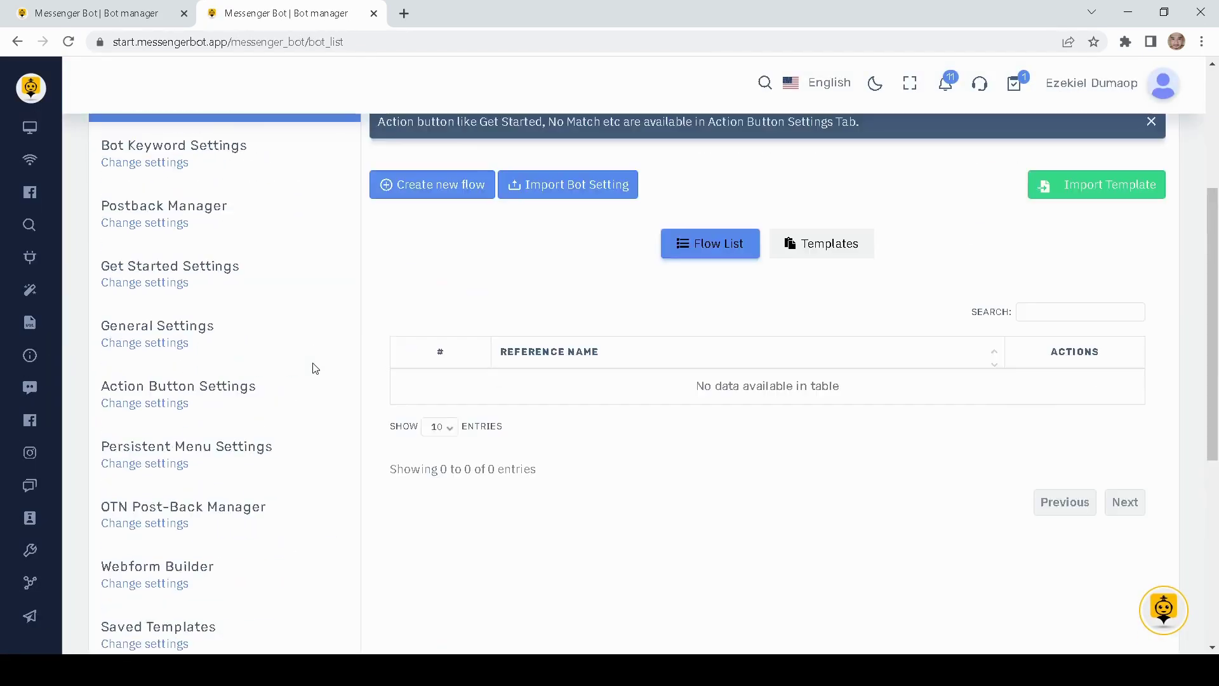
scroll(313, 368, "up", 3)
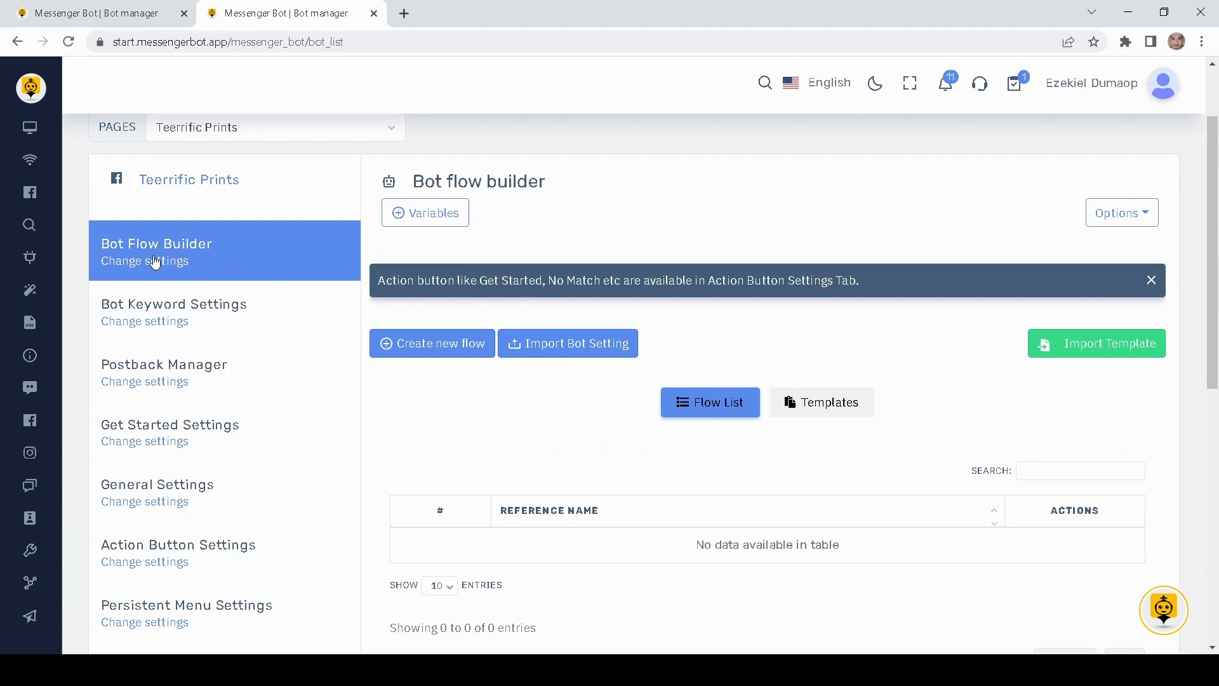
scroll(544, 442, "down", 3)
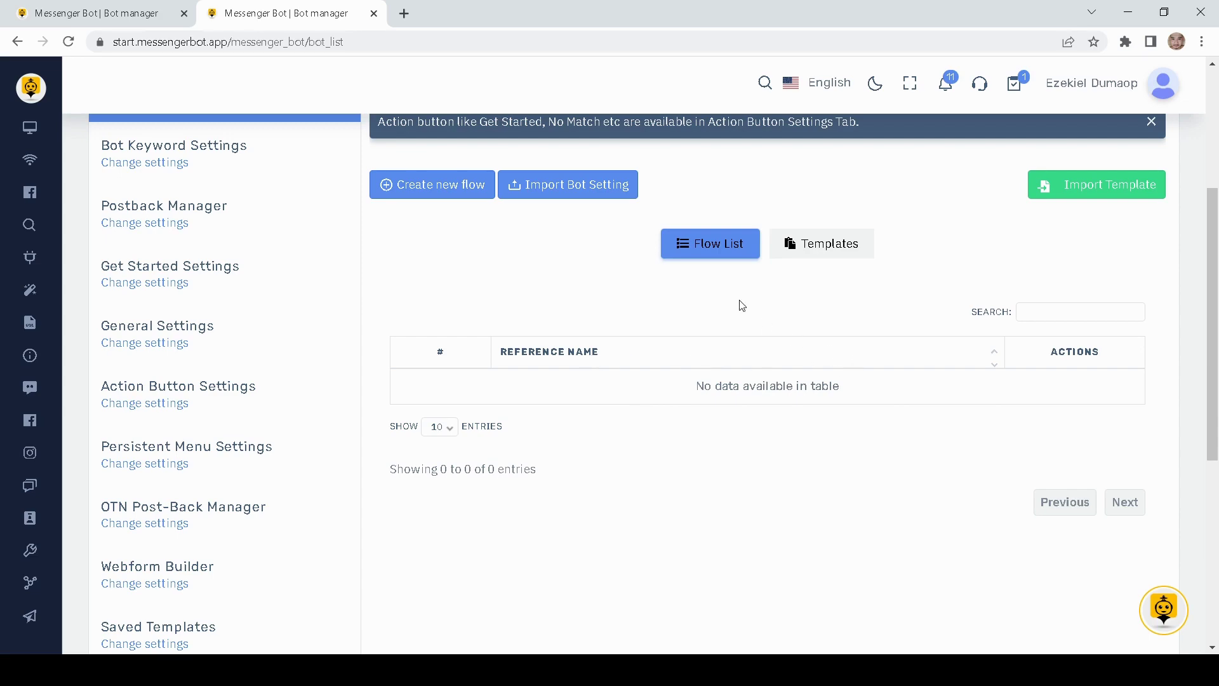
Browse the featured bot flow templates and return to the flow list
left_click(805, 253)
scroll(655, 421, "down", 4)
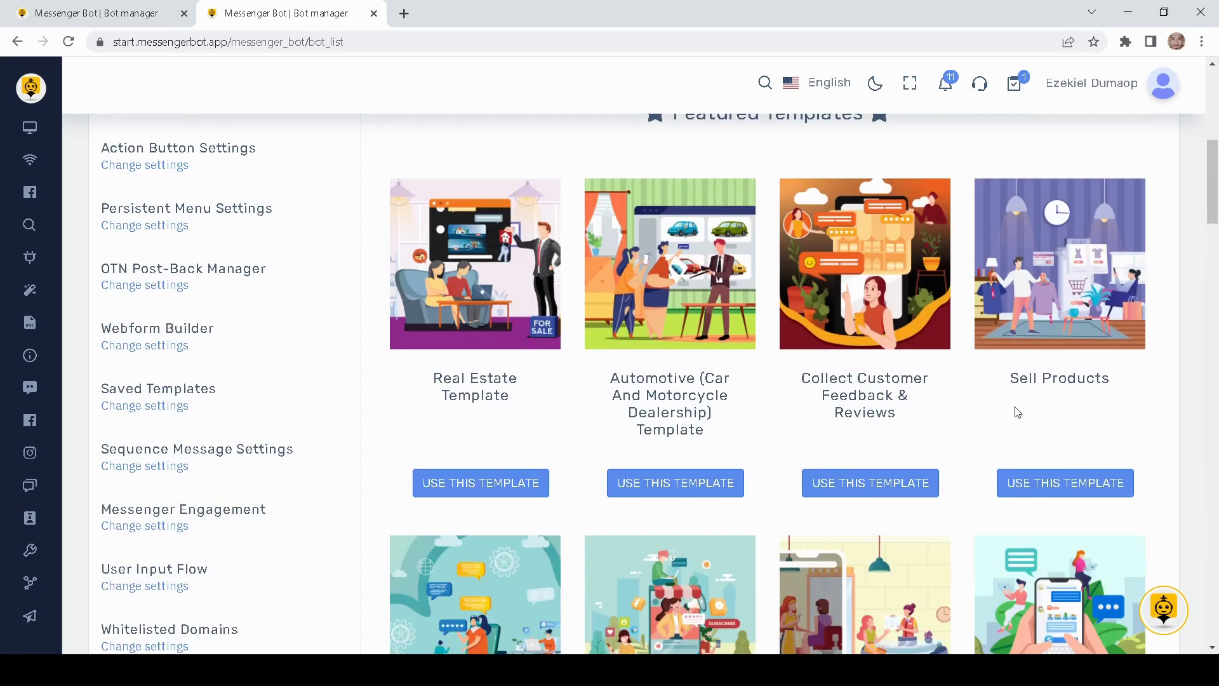
scroll(639, 432, "down", 13)
scroll(639, 433, "up", 18)
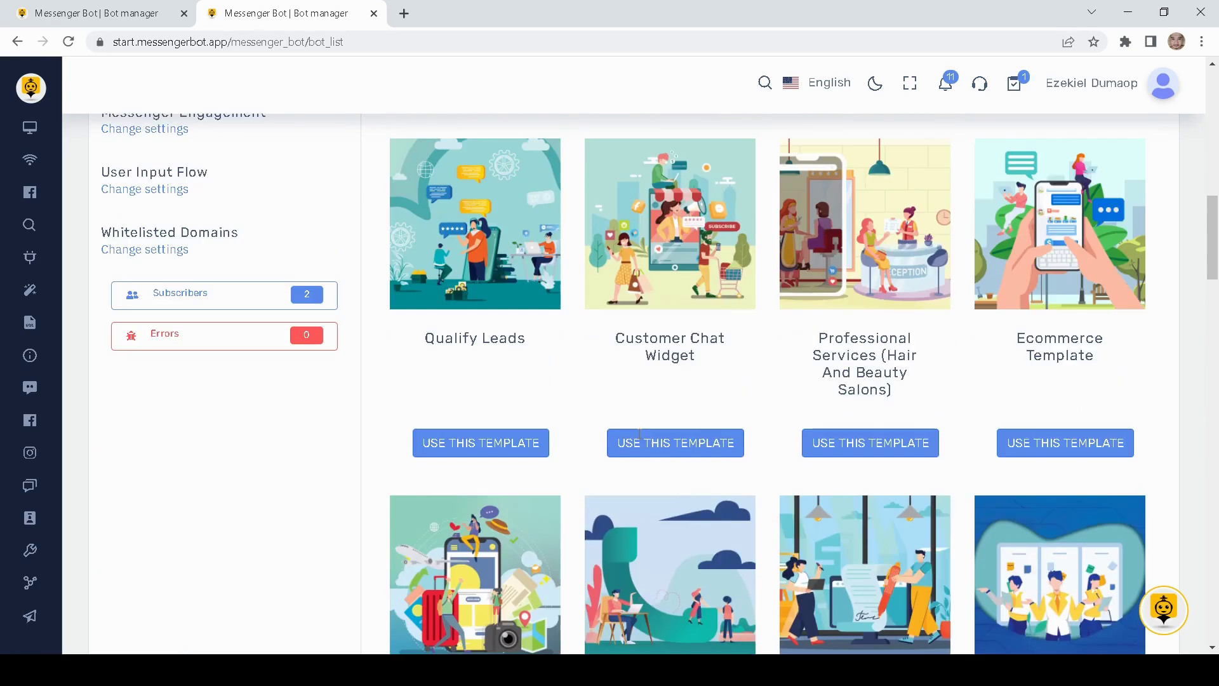
scroll(639, 432, "up", 3)
scroll(640, 430, "down", 3)
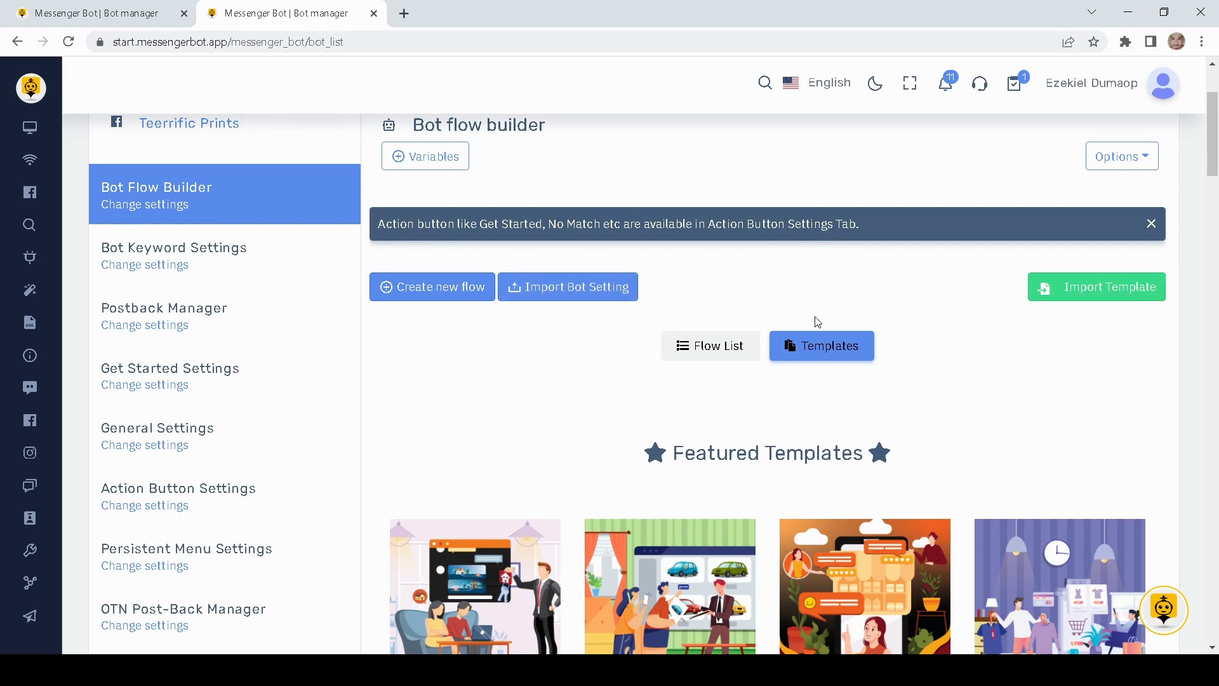
left_click(729, 347)
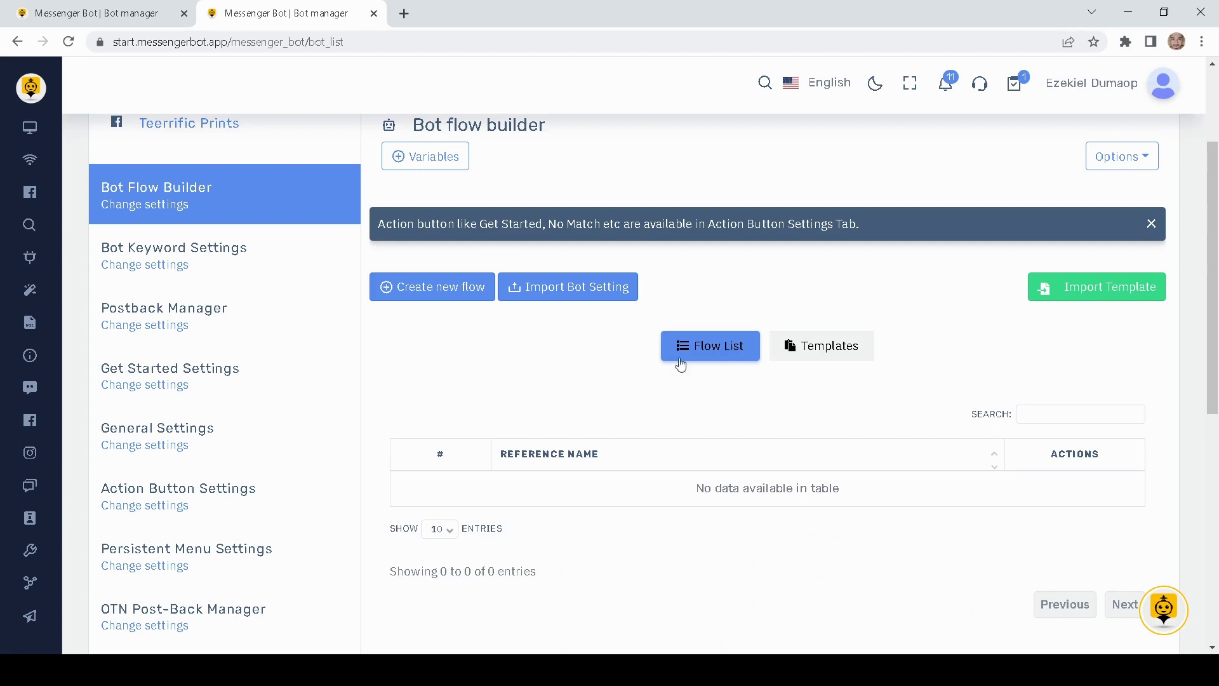
Create a new bot flow and move the Start Bot Flow element closer to the middle of the canvas
left_click(425, 294)
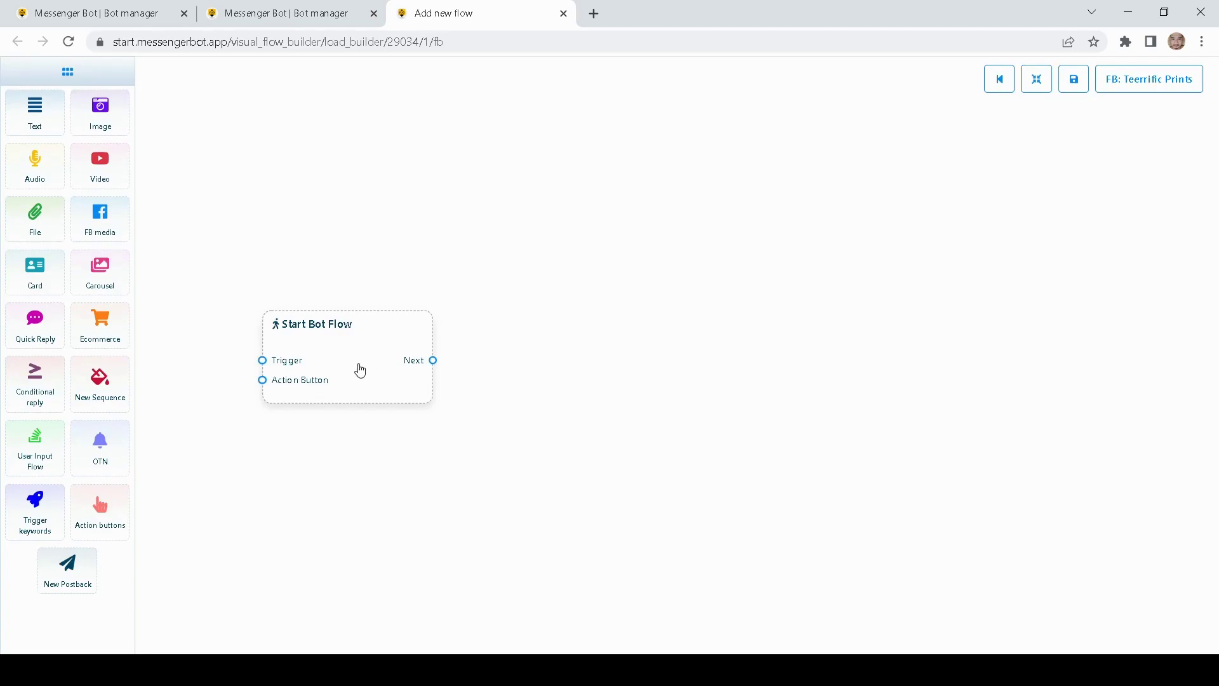
left_click_drag(360, 370, 457, 366)
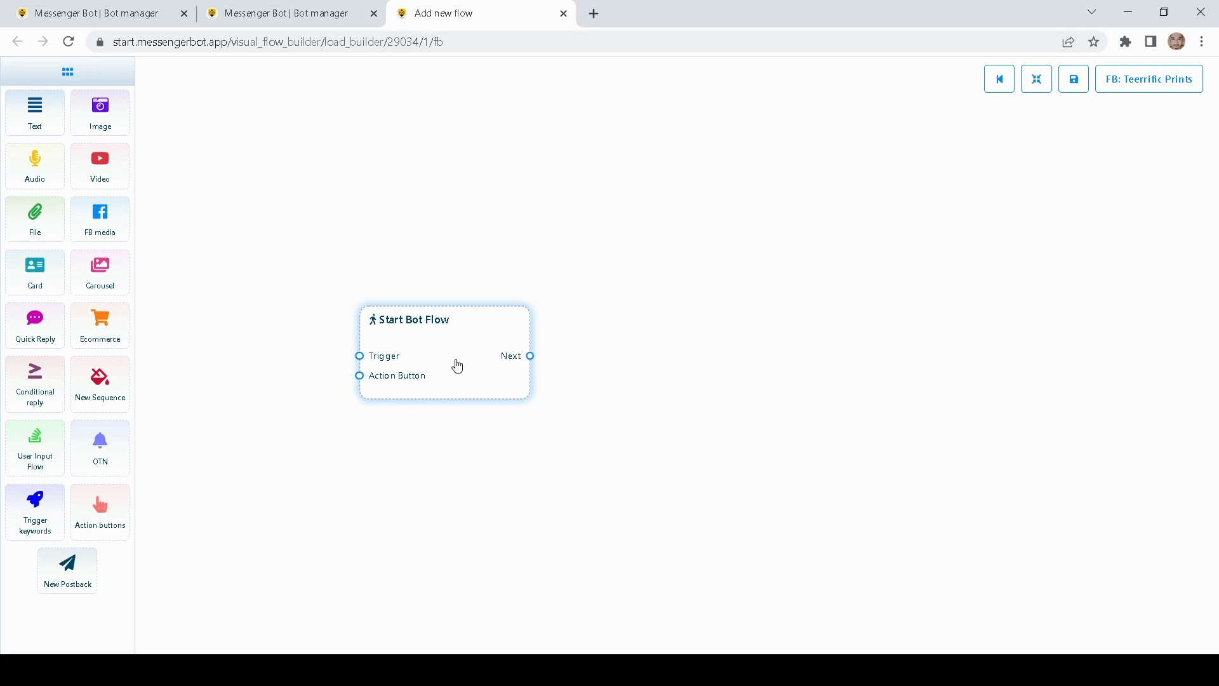
left_click_drag(457, 367, 494, 359)
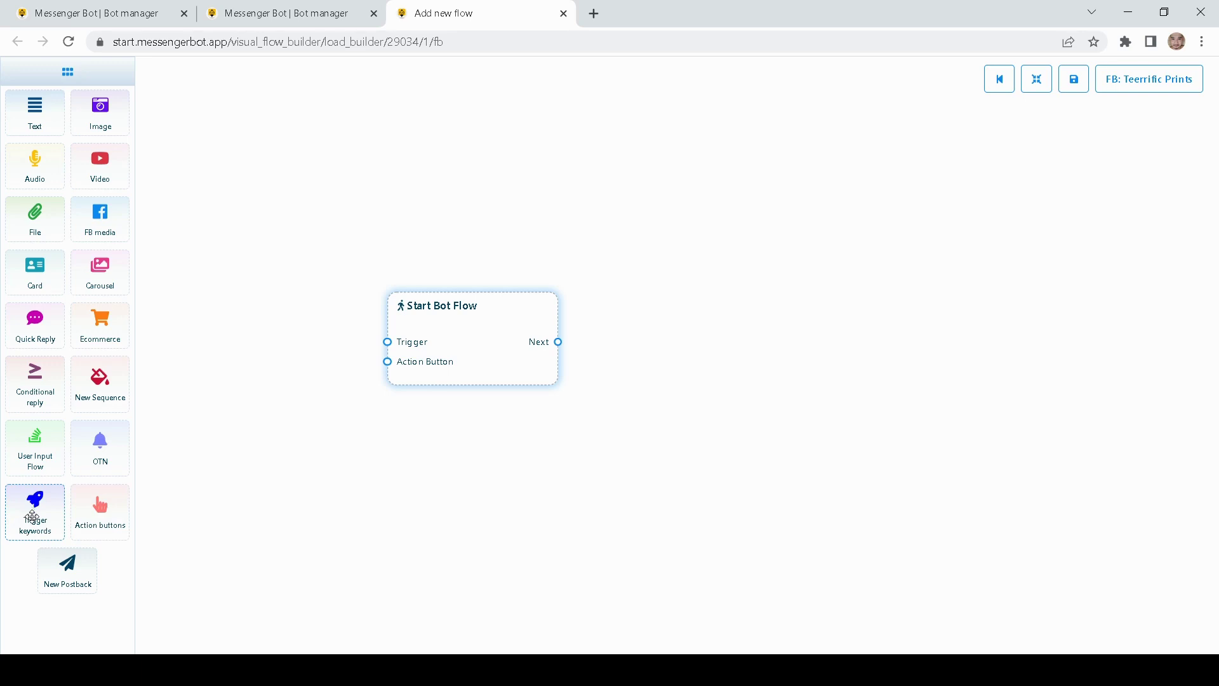
Add a Trigger keywords element to the left of Start Bot Flow and an Action buttons element below it
left_click_drag(33, 516, 267, 309)
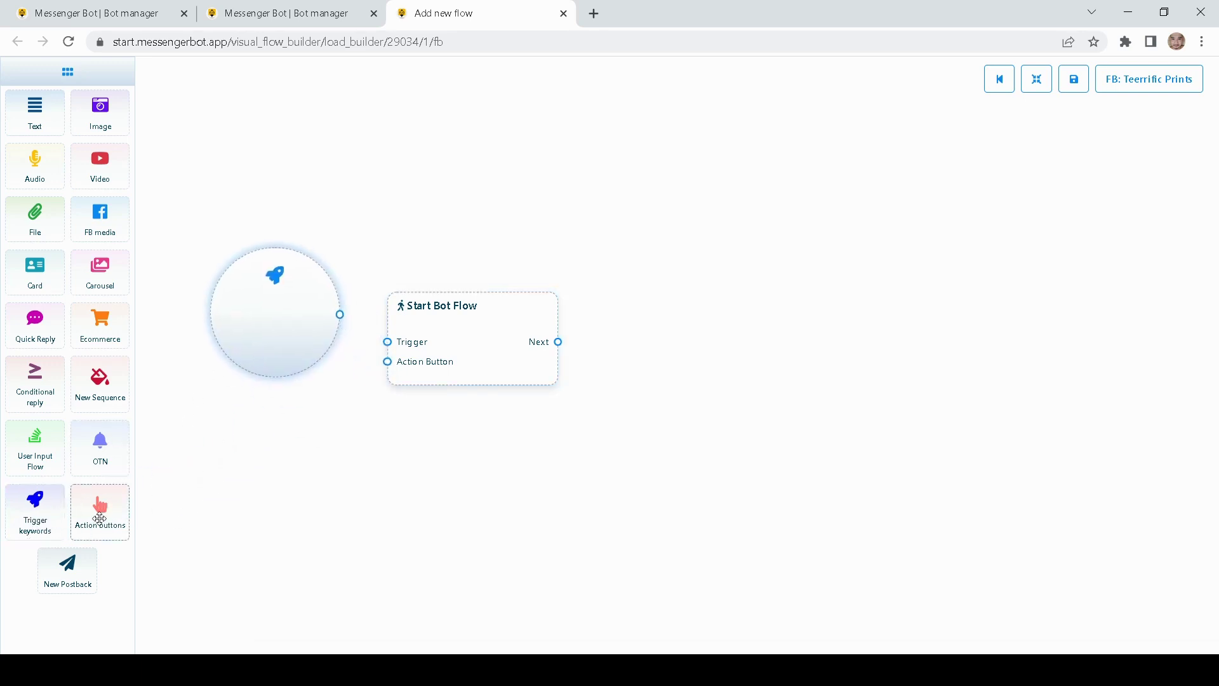
left_click_drag(100, 511, 307, 508)
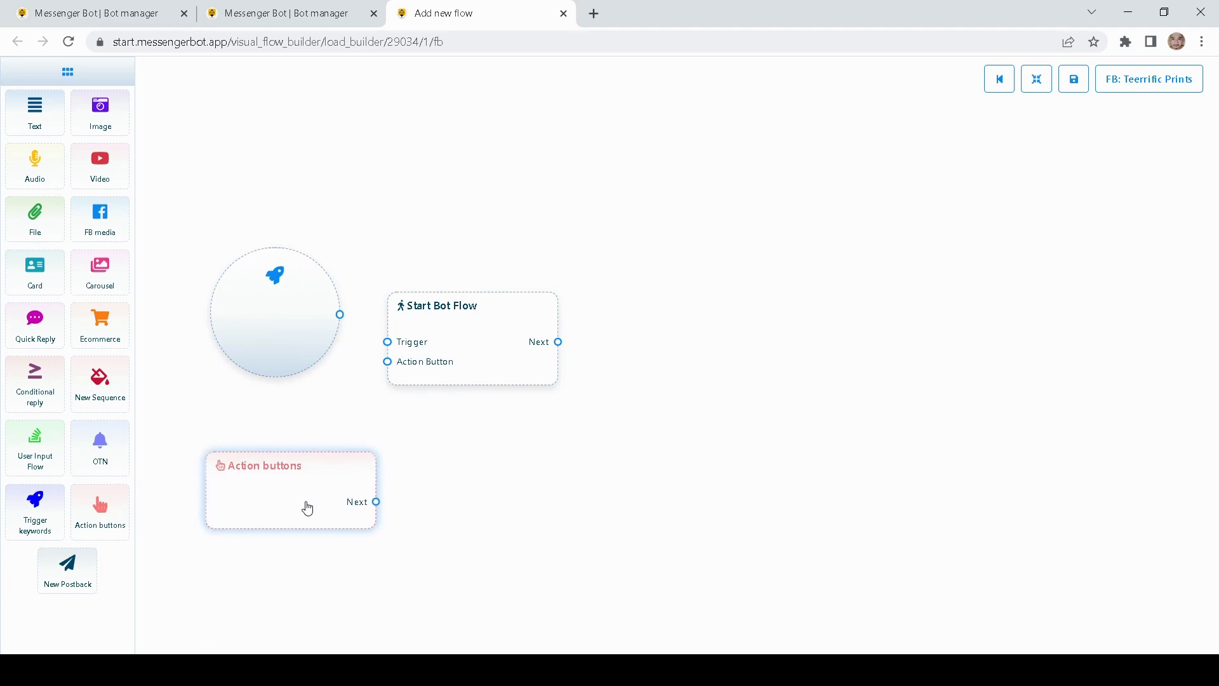
double_click(280, 336)
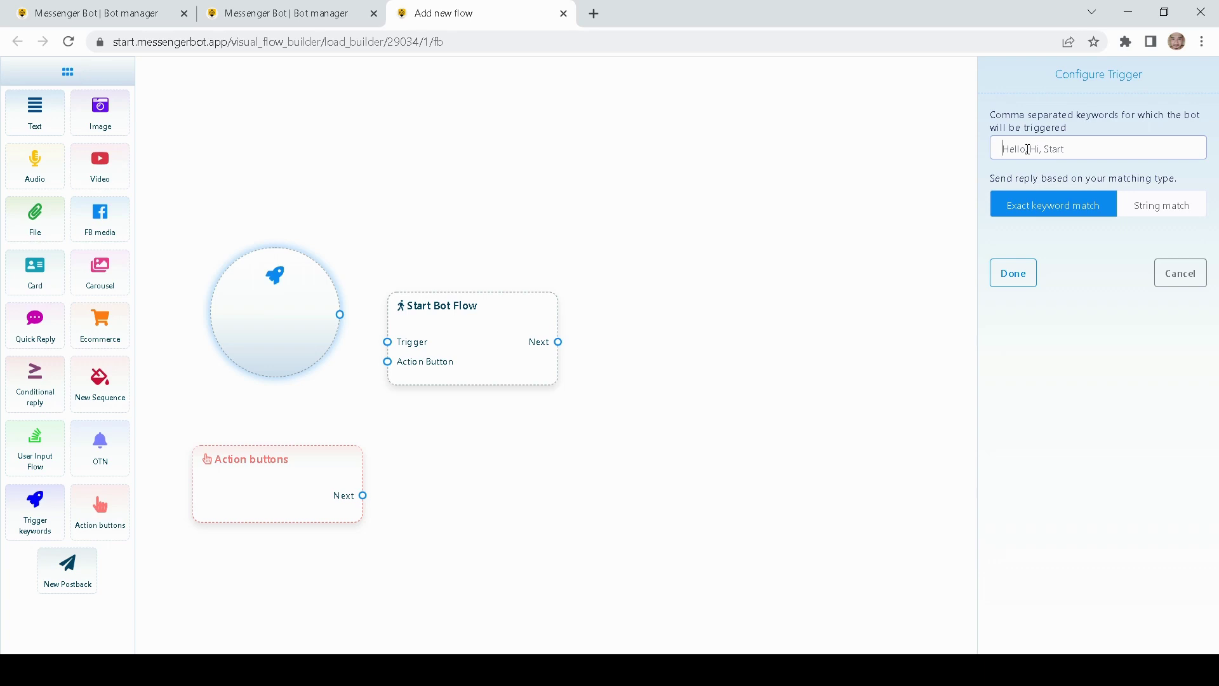
type("Hello")
left_click(1081, 240)
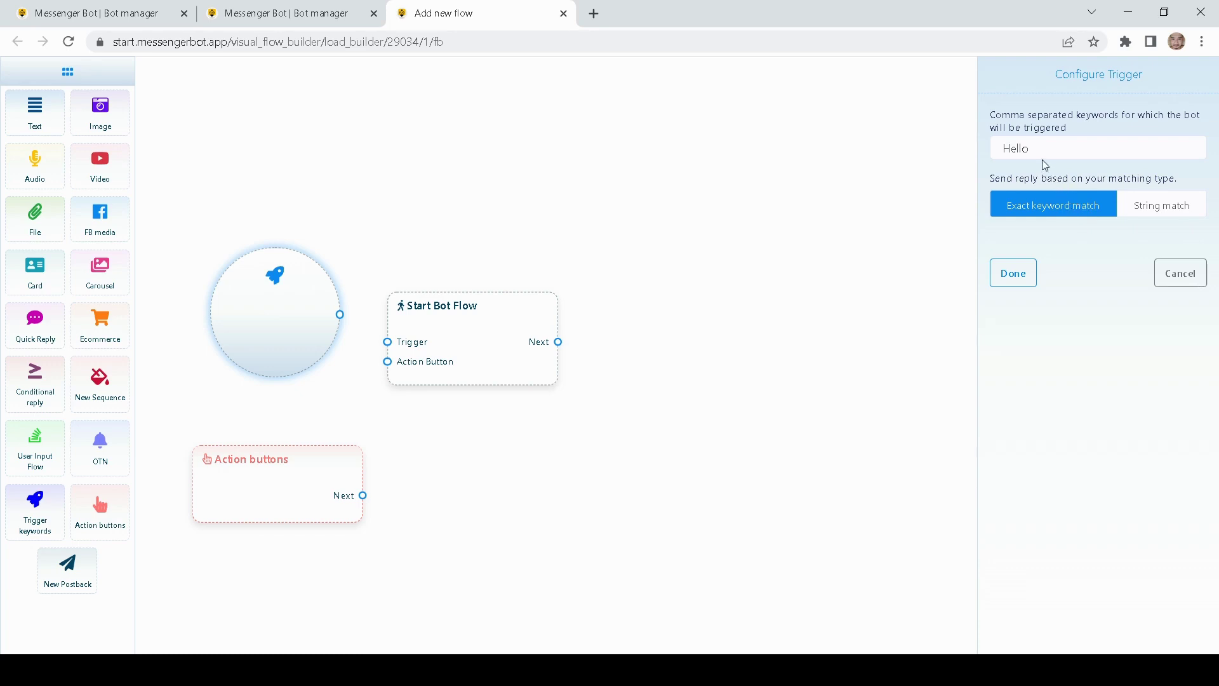
left_click_drag(1031, 148, 992, 151)
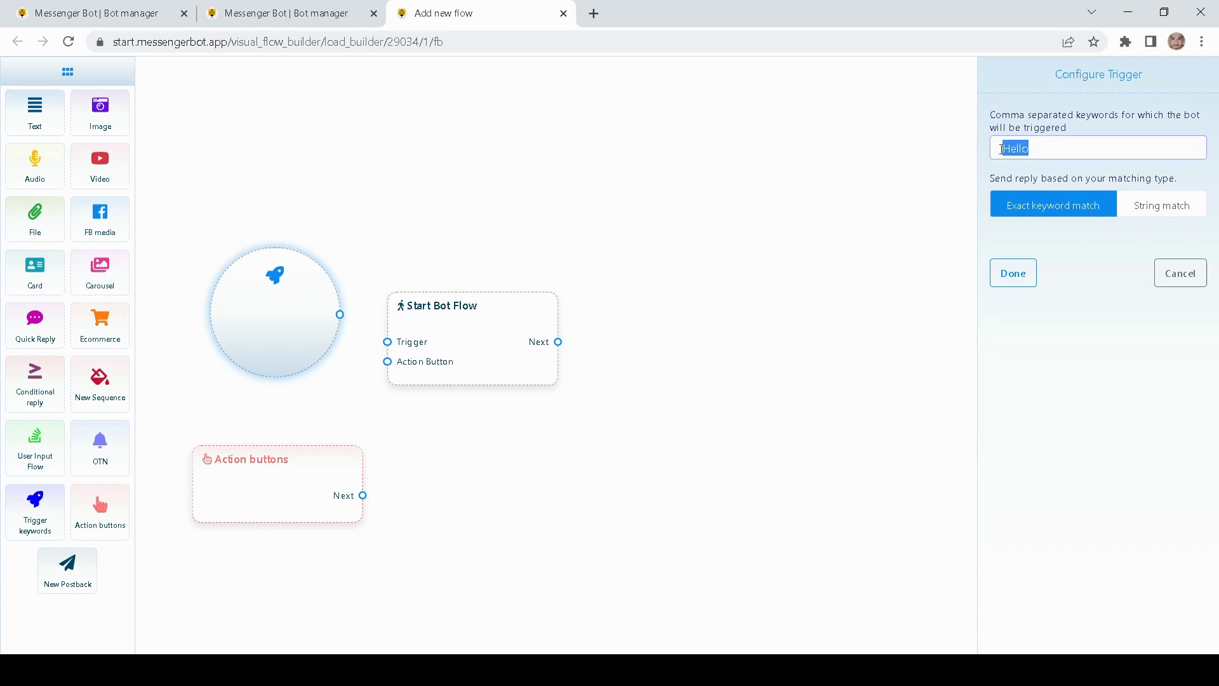
left_click(1064, 150)
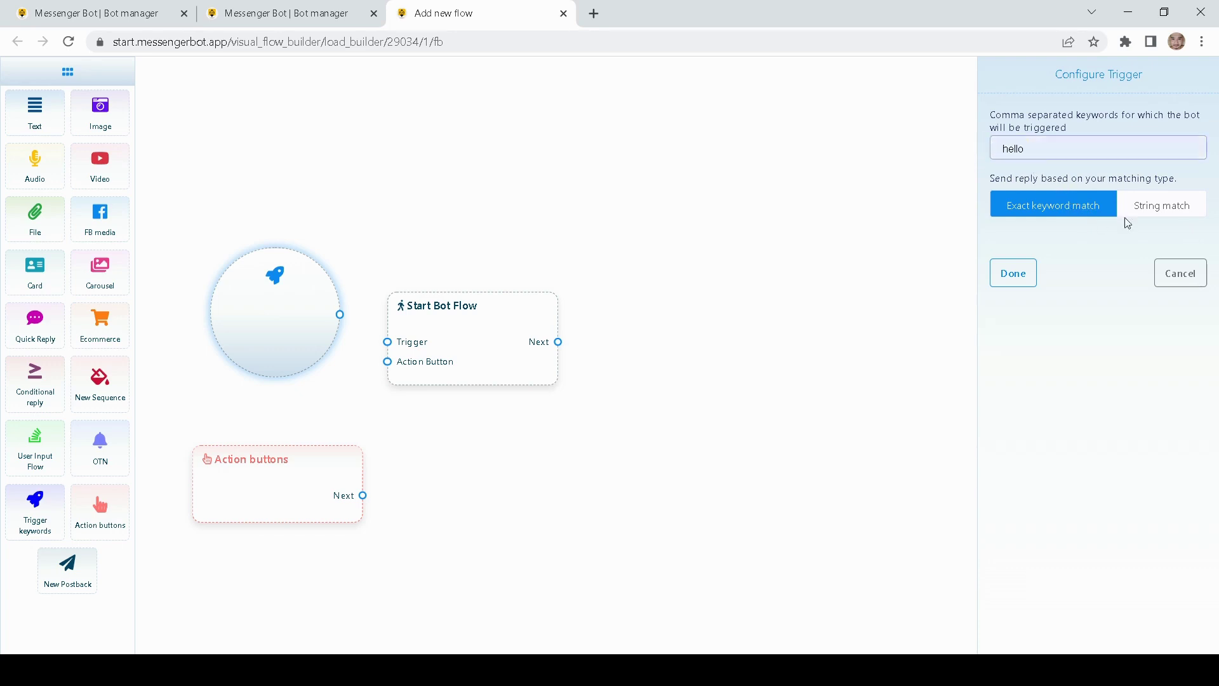
left_click(1158, 218)
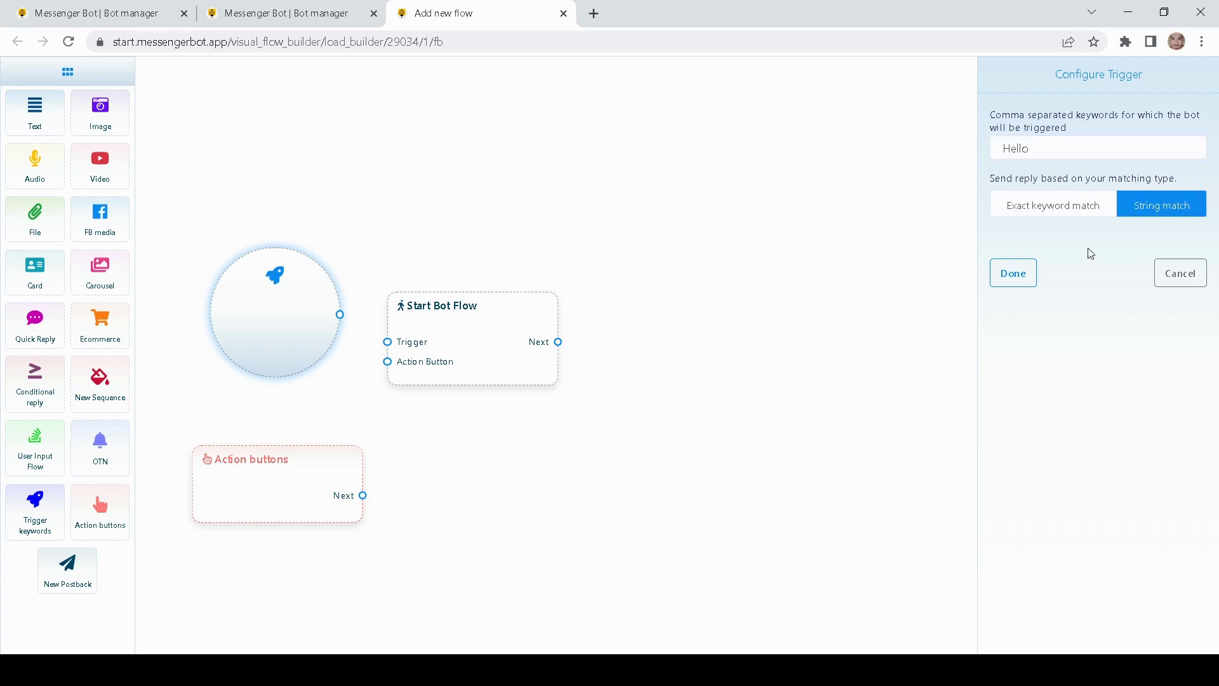
left_click_drag(1034, 150, 965, 152)
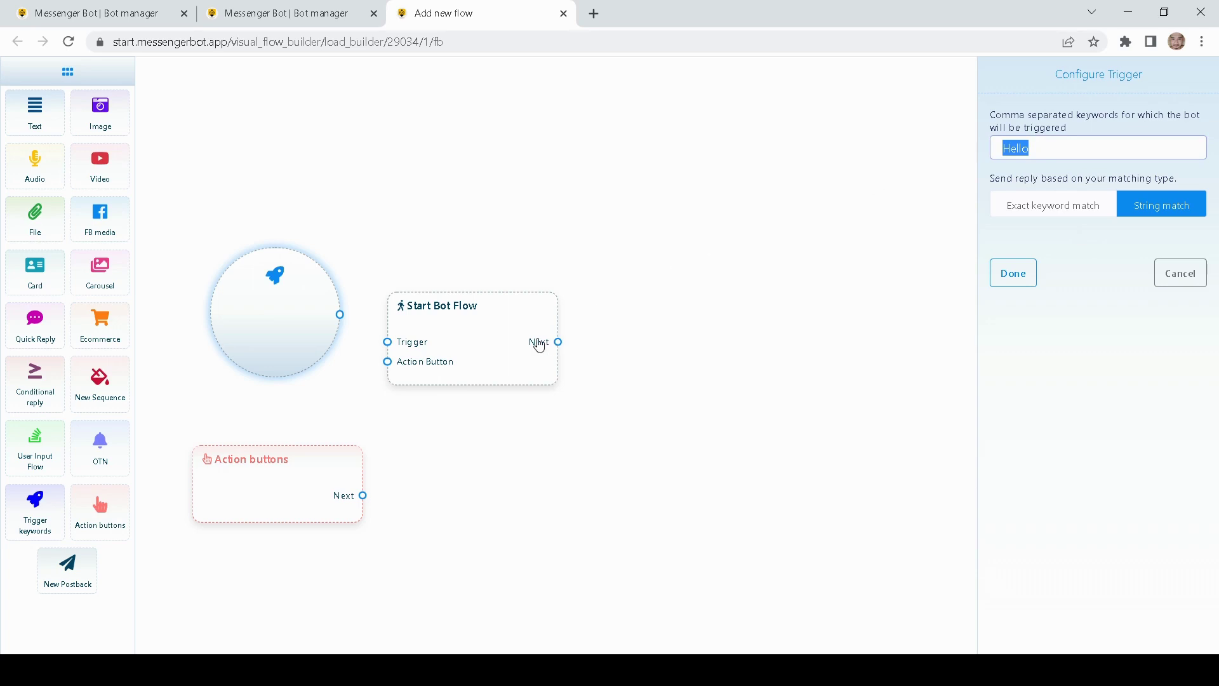
left_click(1176, 273)
double_click(280, 495)
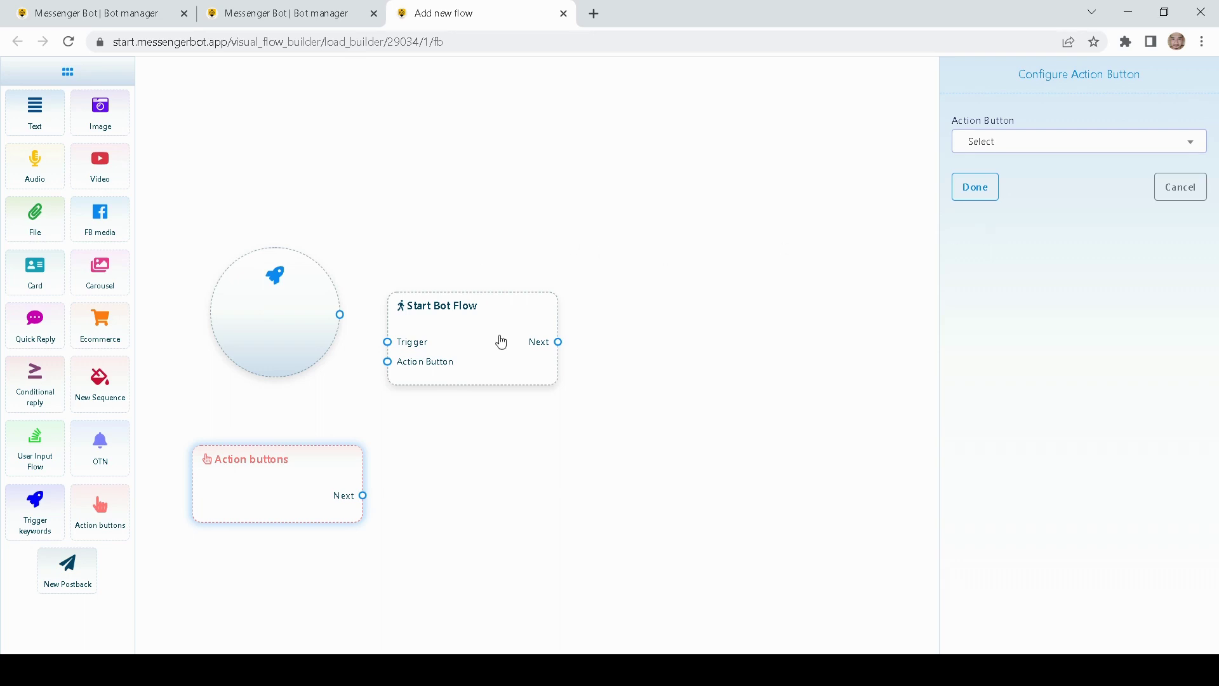
left_click(254, 353)
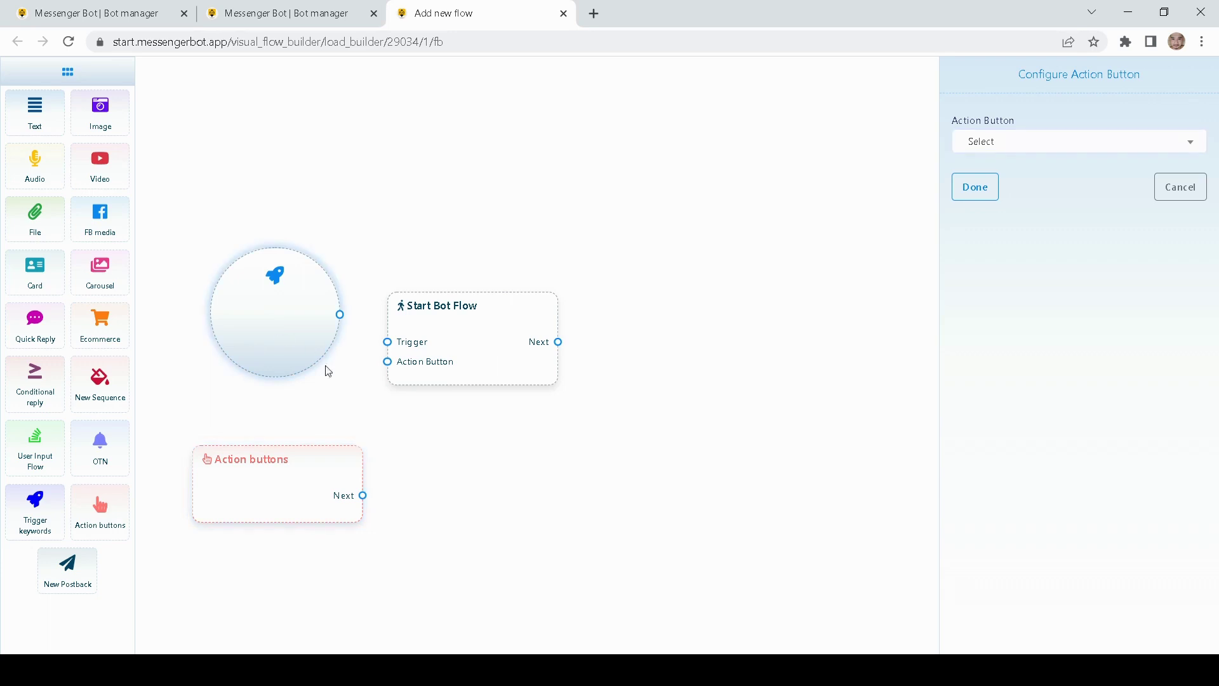
left_click(1192, 189)
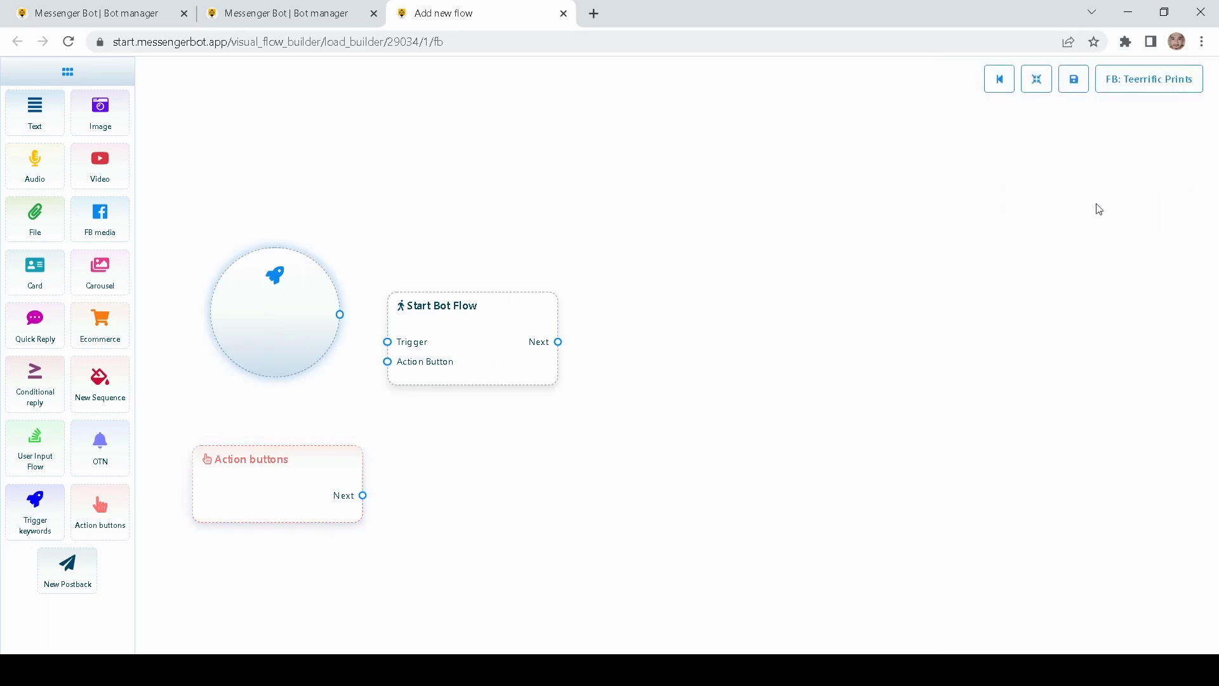
Delete the Action buttons element and move the trigger element down level with Start Bot Flow's Trigger input
right_click(275, 459)
left_click(295, 479)
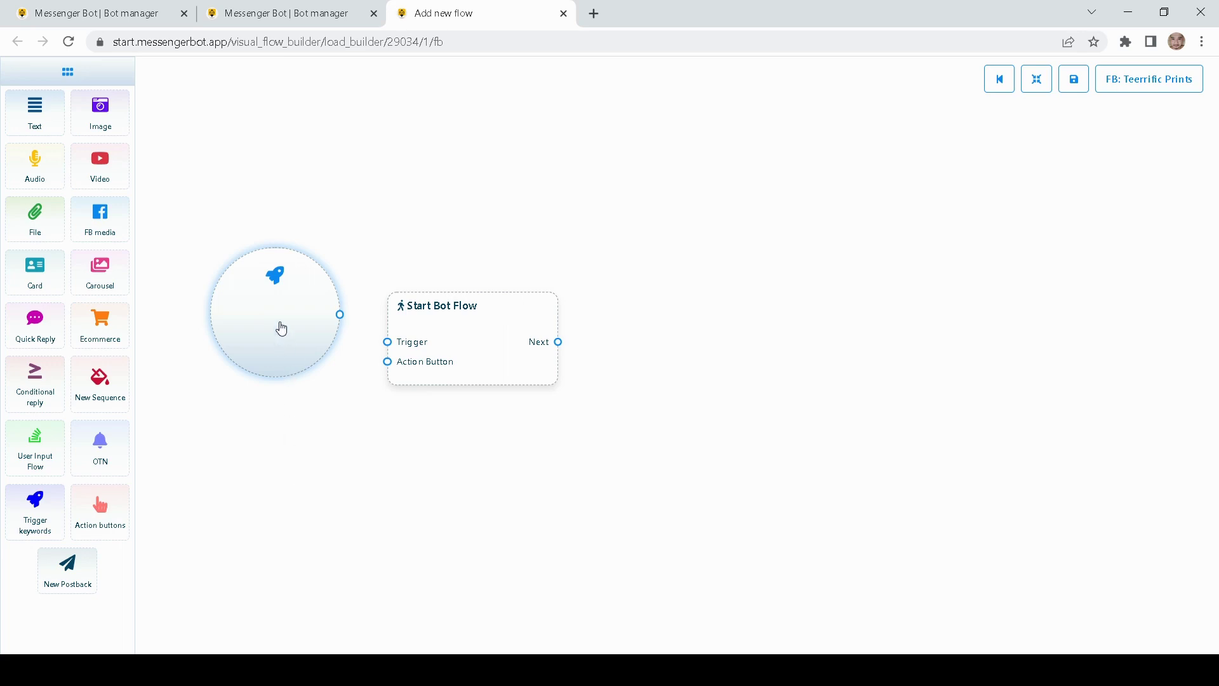
left_click_drag(280, 327, 283, 357)
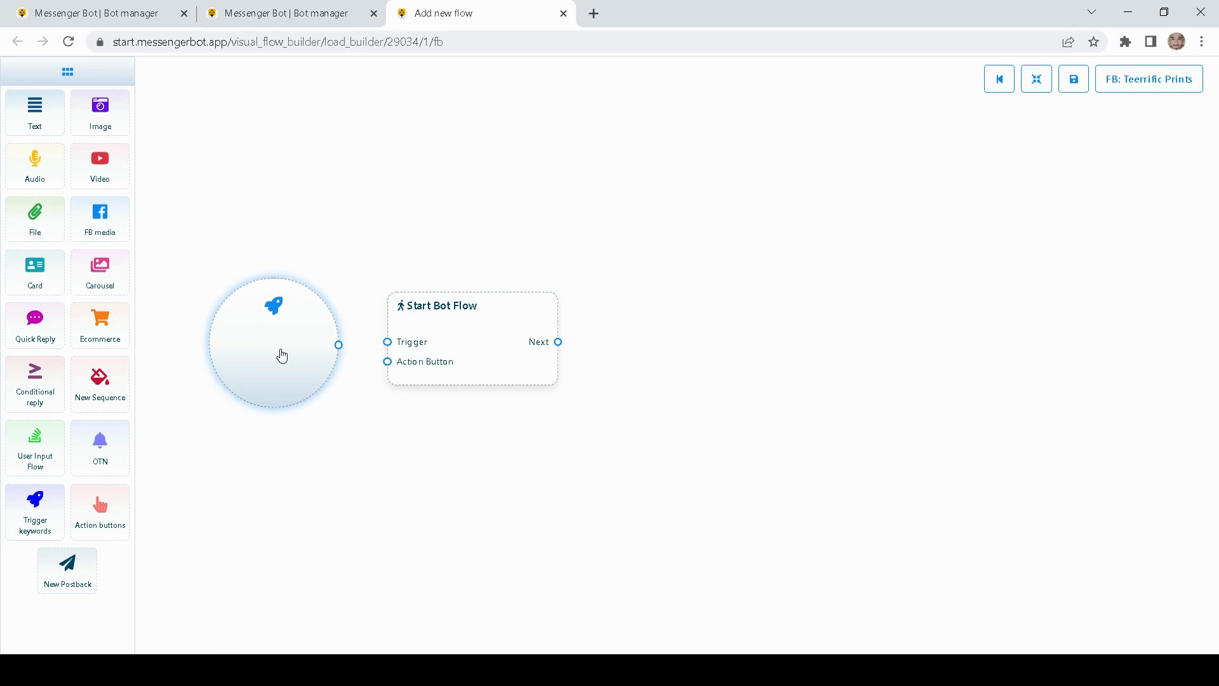
Set the trigger keyword to "Hello" with exact keyword match and connect the element to Start Bot Flow's Trigger input
left_click(283, 354)
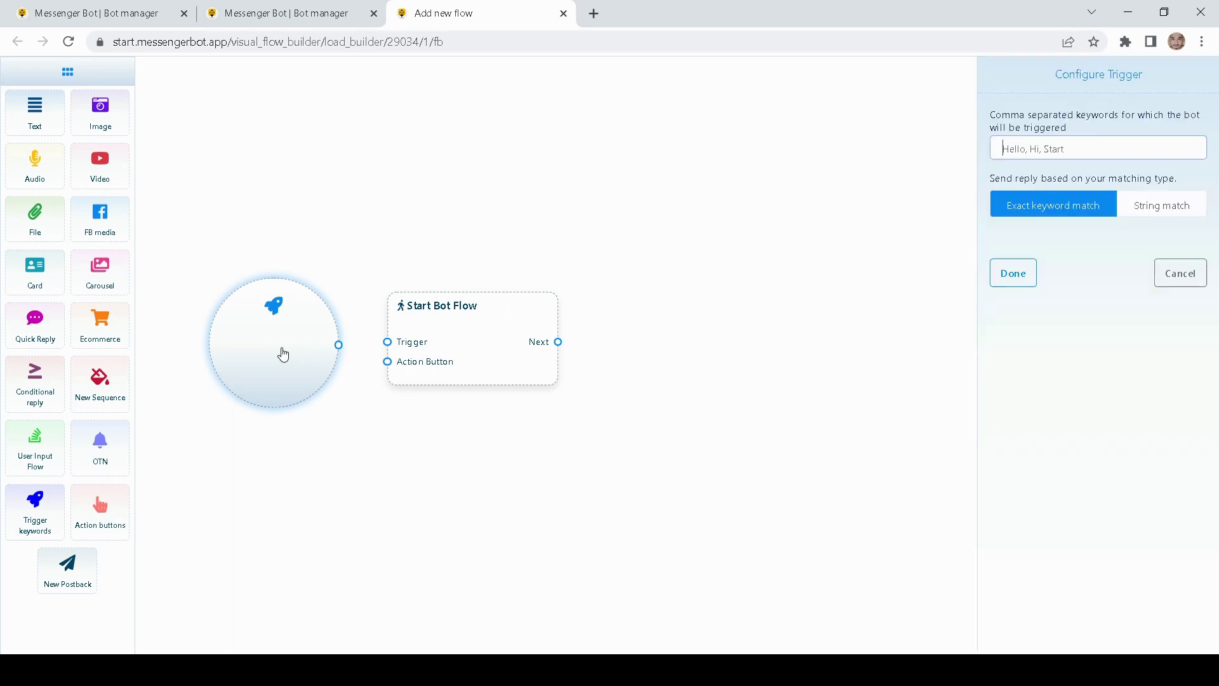
type("Hello")
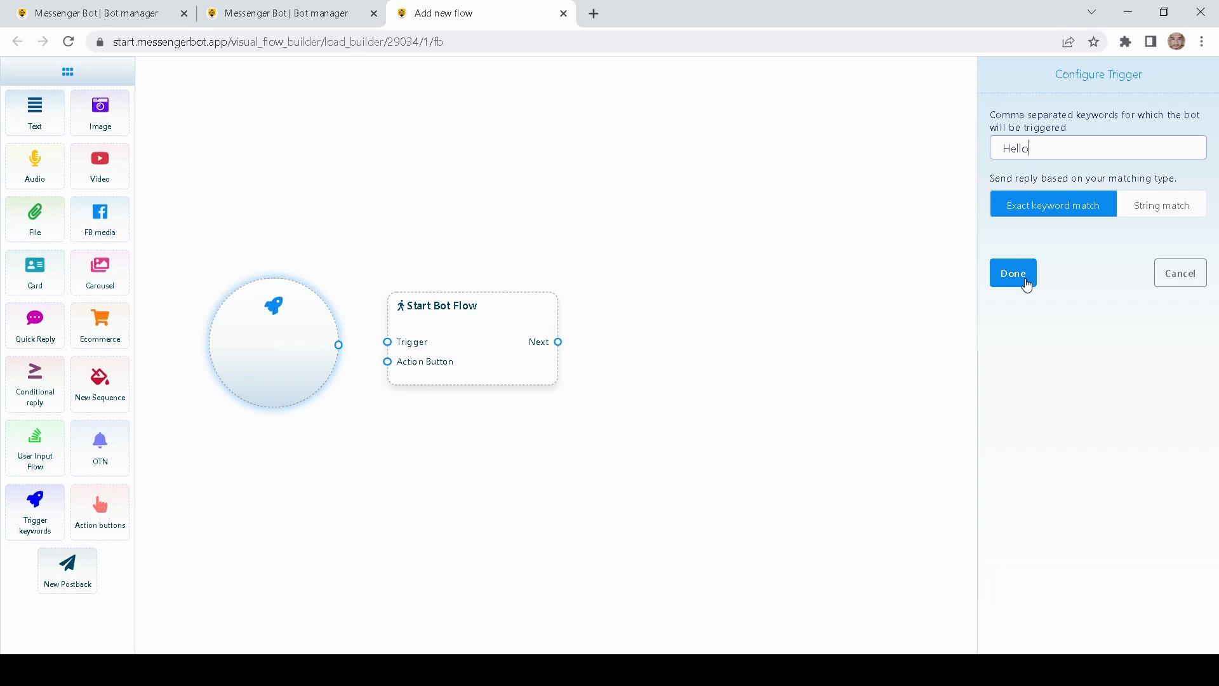
left_click(1027, 286)
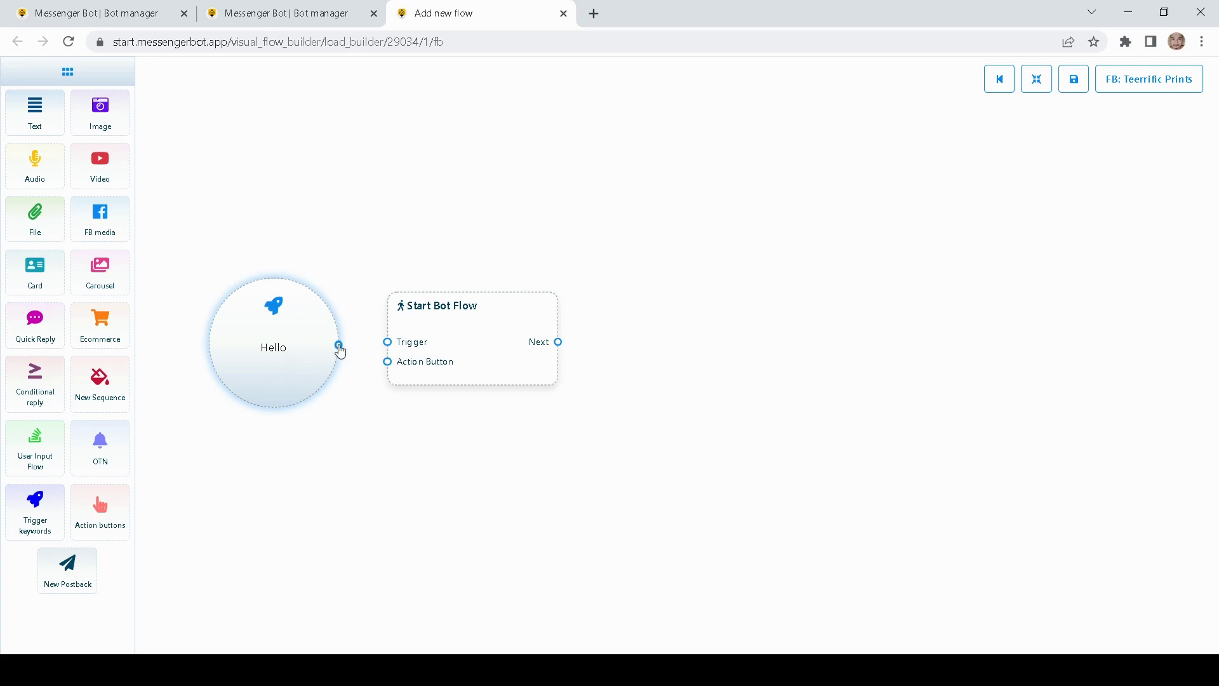
mouse_move(340, 347)
left_mouse_down()
mouse_move(390, 348)
mouse_move(325, 363)
left_mouse_up()
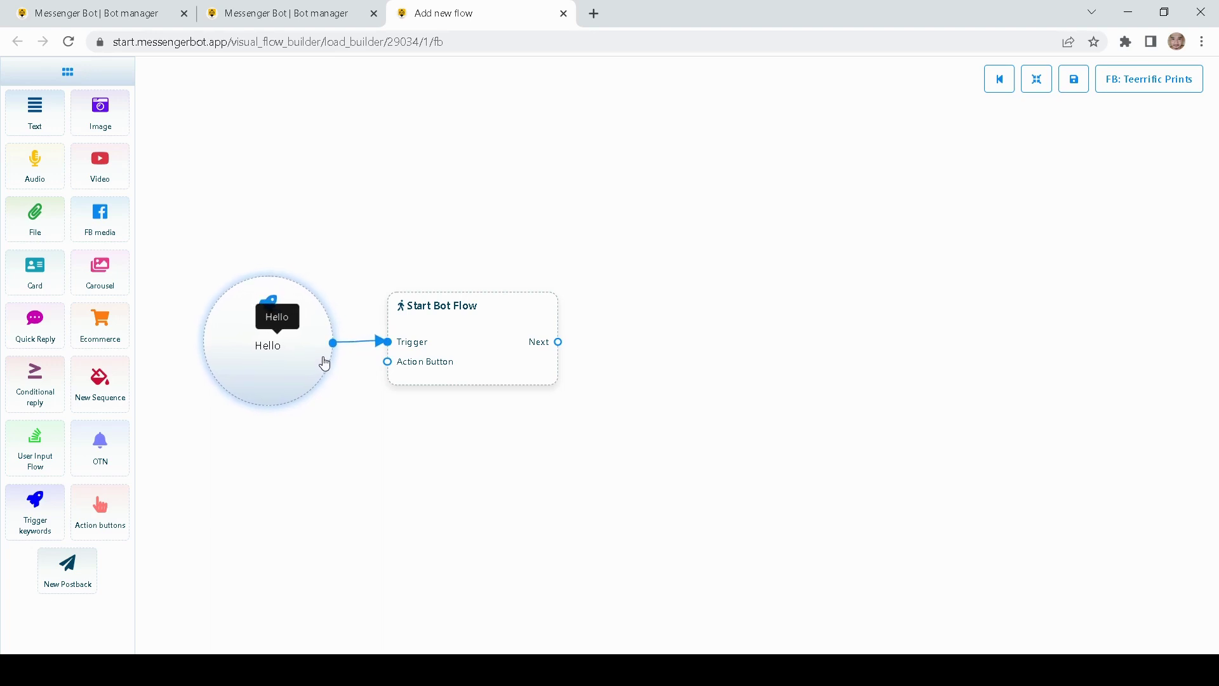
Title the Start Bot Flow reference "Demo for Card component" without choosing any labels
double_click(479, 338)
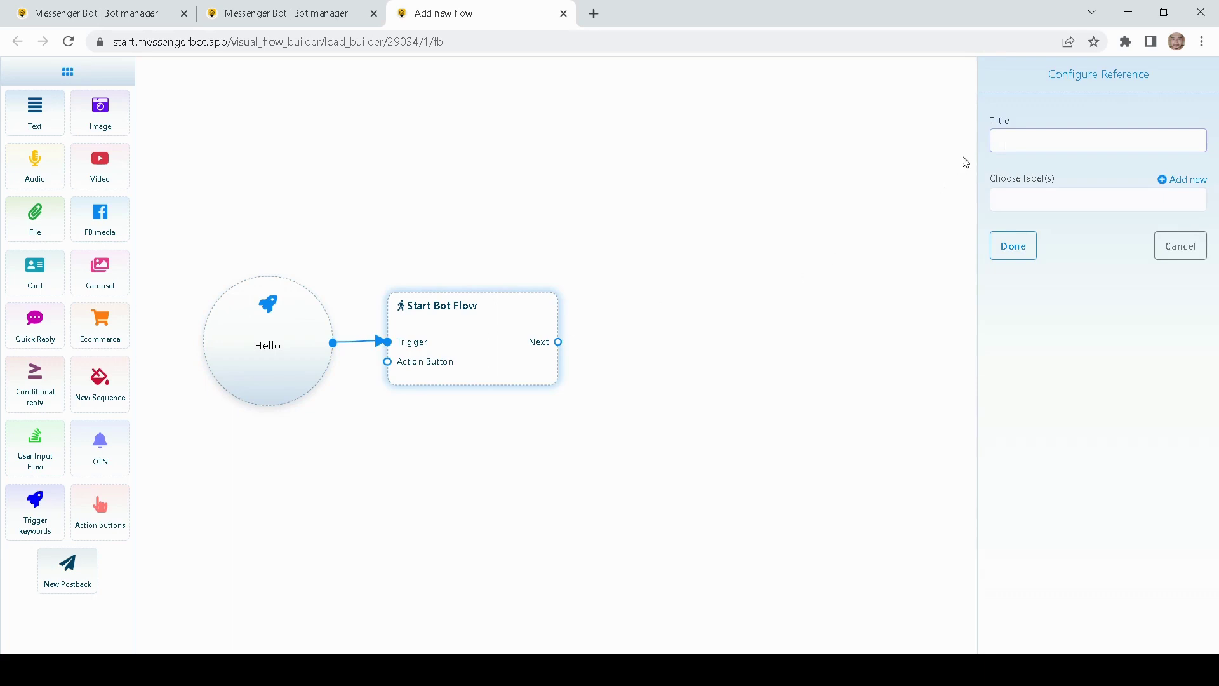
left_click(1029, 138)
type("Demo for Card component")
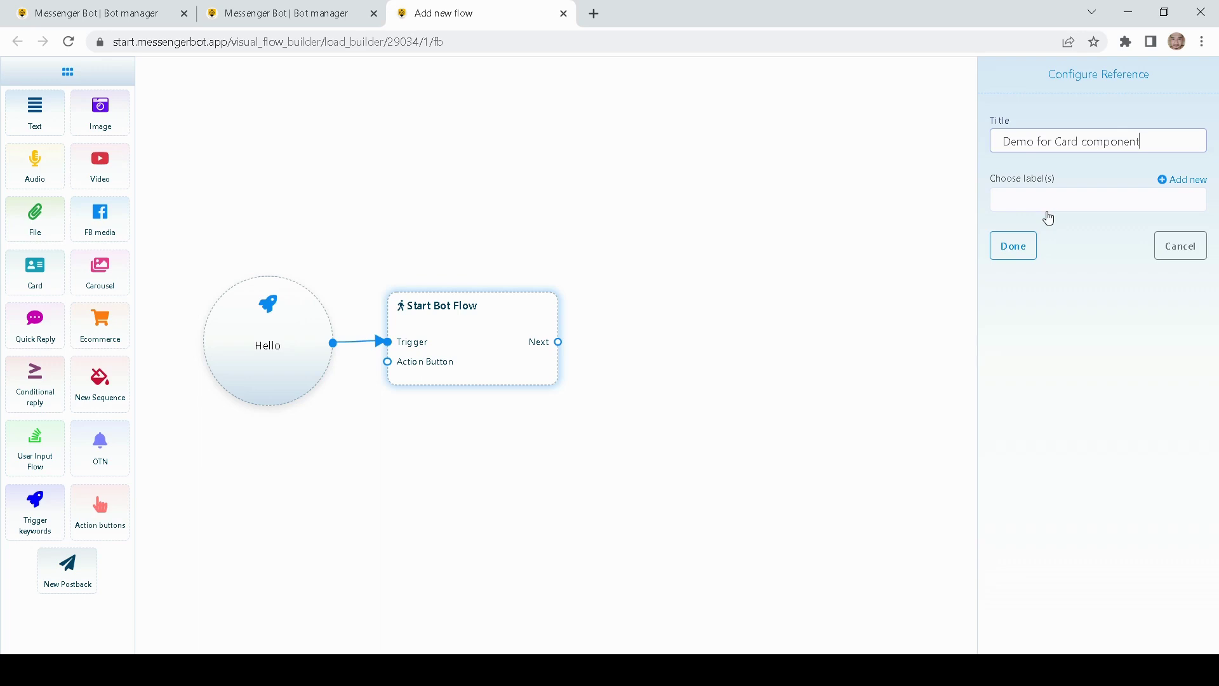
left_click(1012, 246)
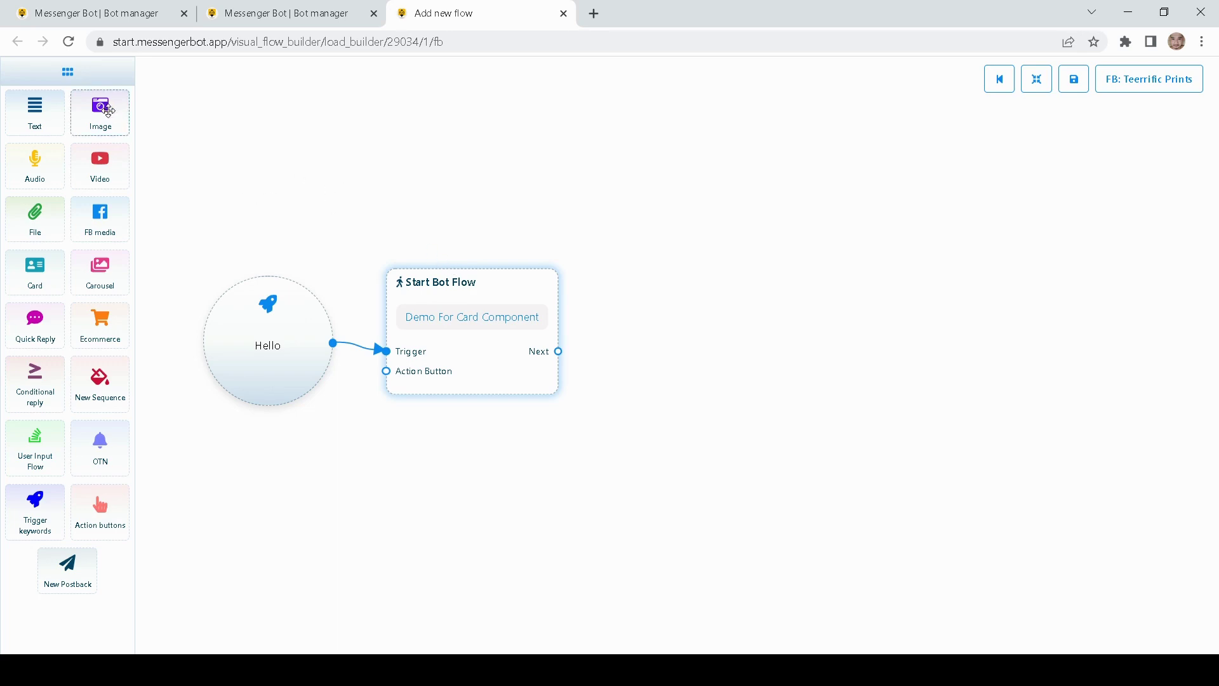
Add a Text element to the right of Start Bot Flow and connect Start Bot Flow's Next output to its Reply input
left_click_drag(45, 106, 722, 312)
left_click_drag(784, 384, 730, 303)
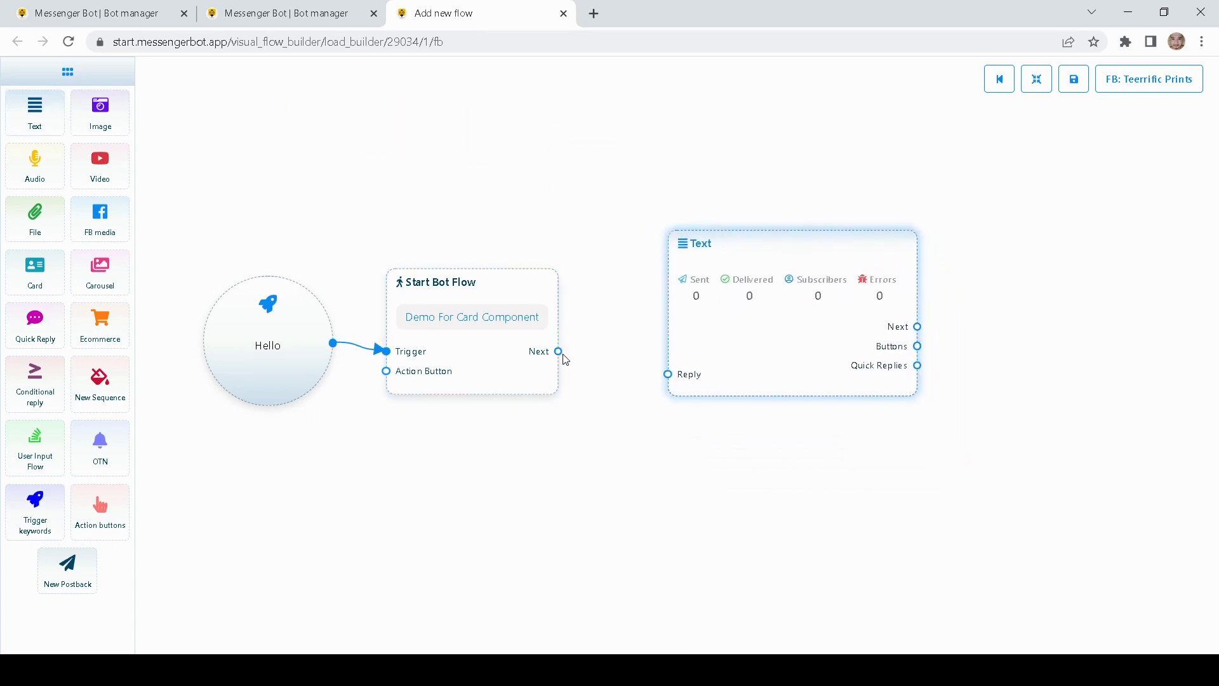
left_click_drag(558, 351, 667, 374)
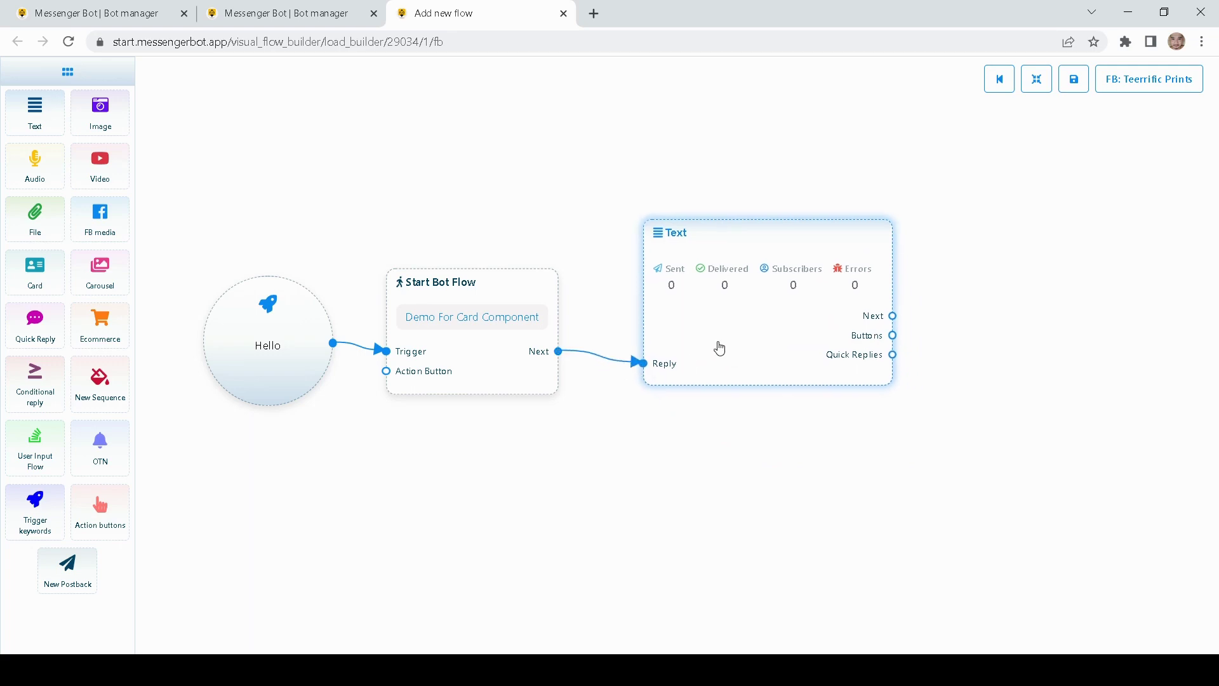
Set the Text element's reply message to "Thank you for visiting our shop" followed by a slightly smiling emoji
double_click(718, 345)
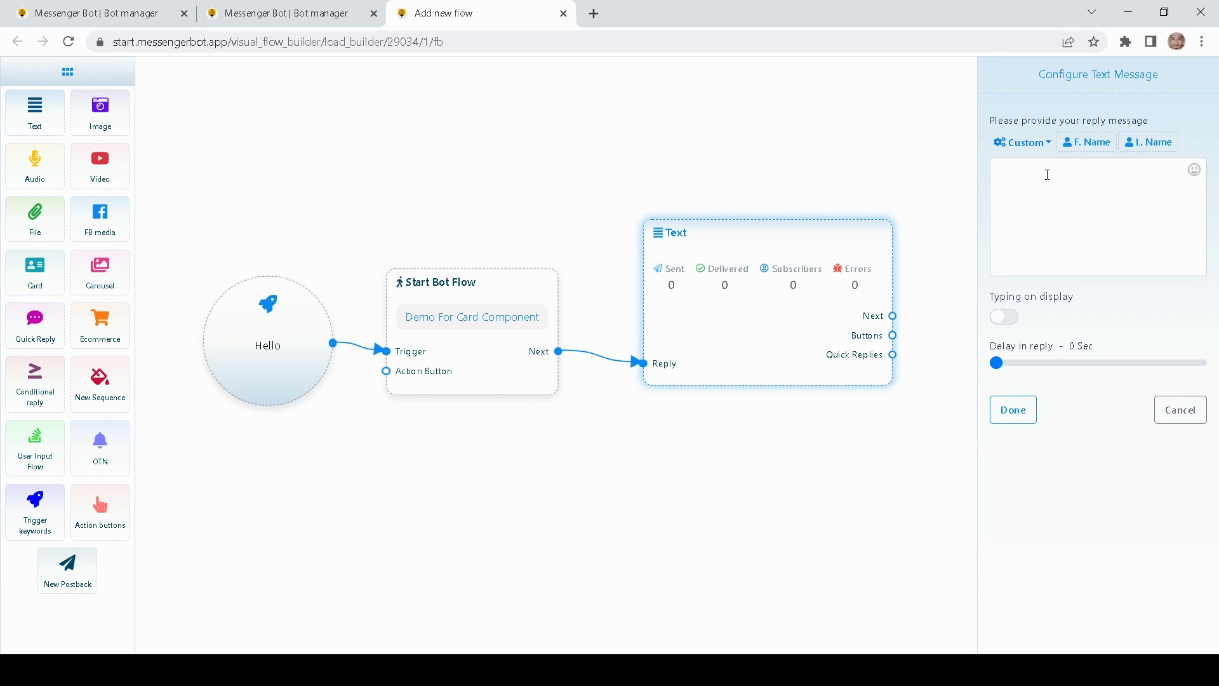
left_click(1047, 174)
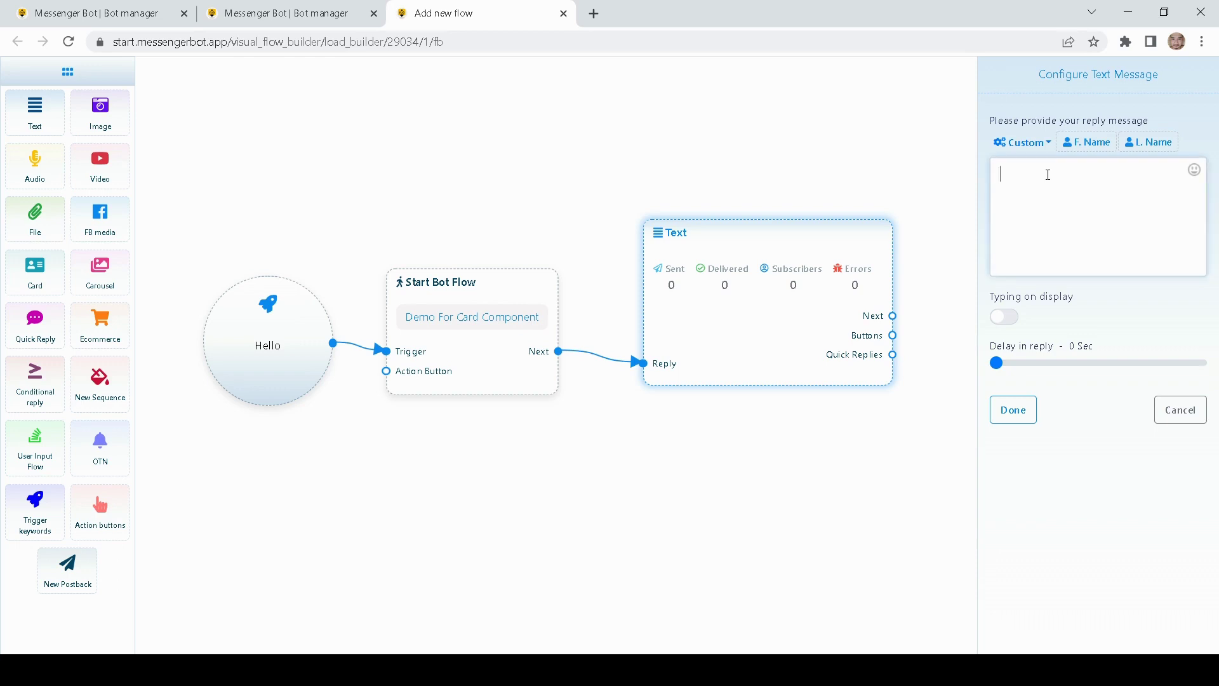
type("Thank you for visiting our shop")
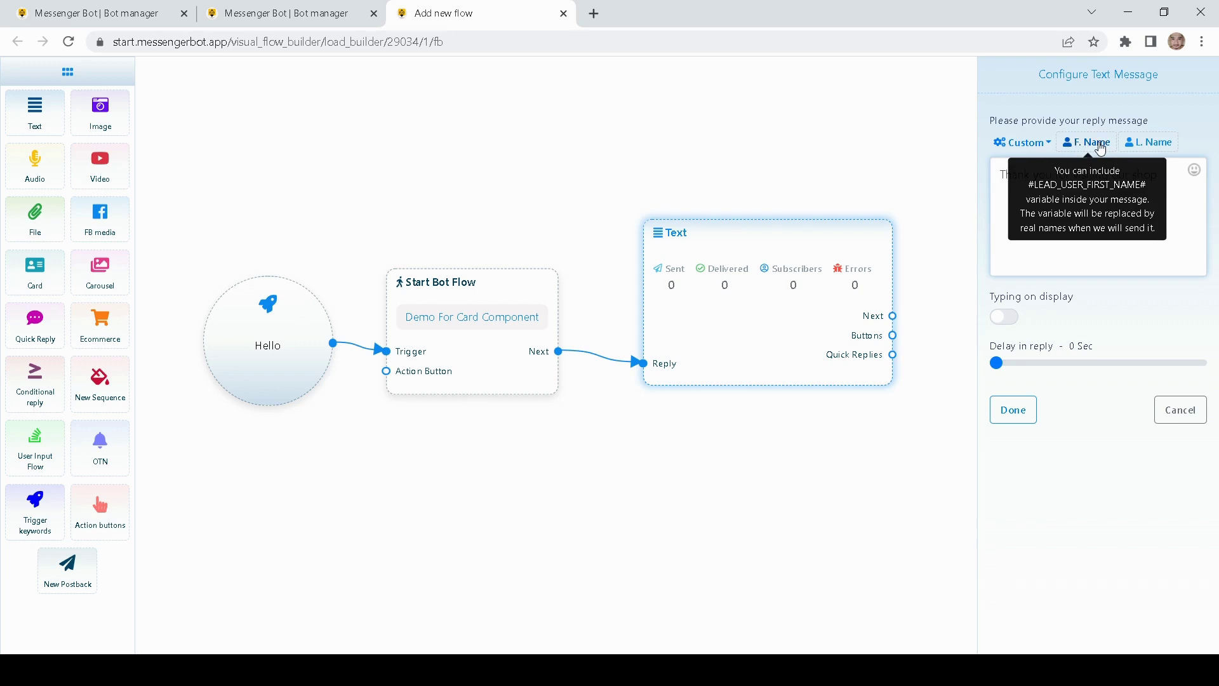
left_click(1195, 173)
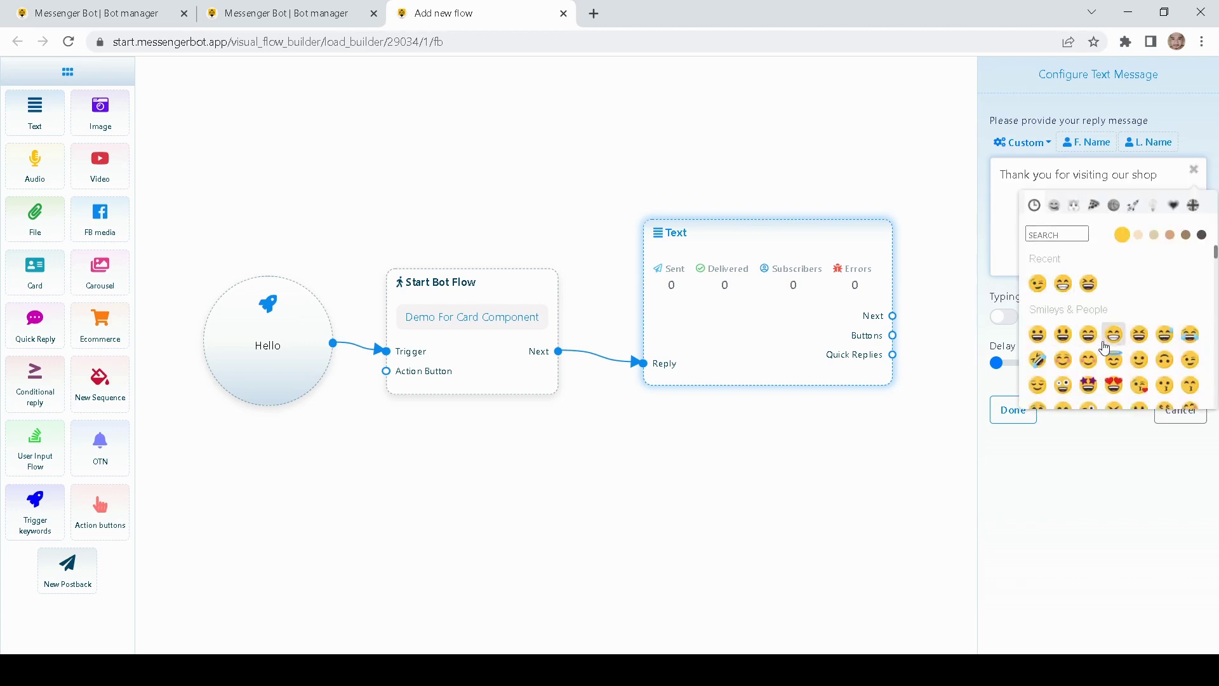
left_click(1140, 359)
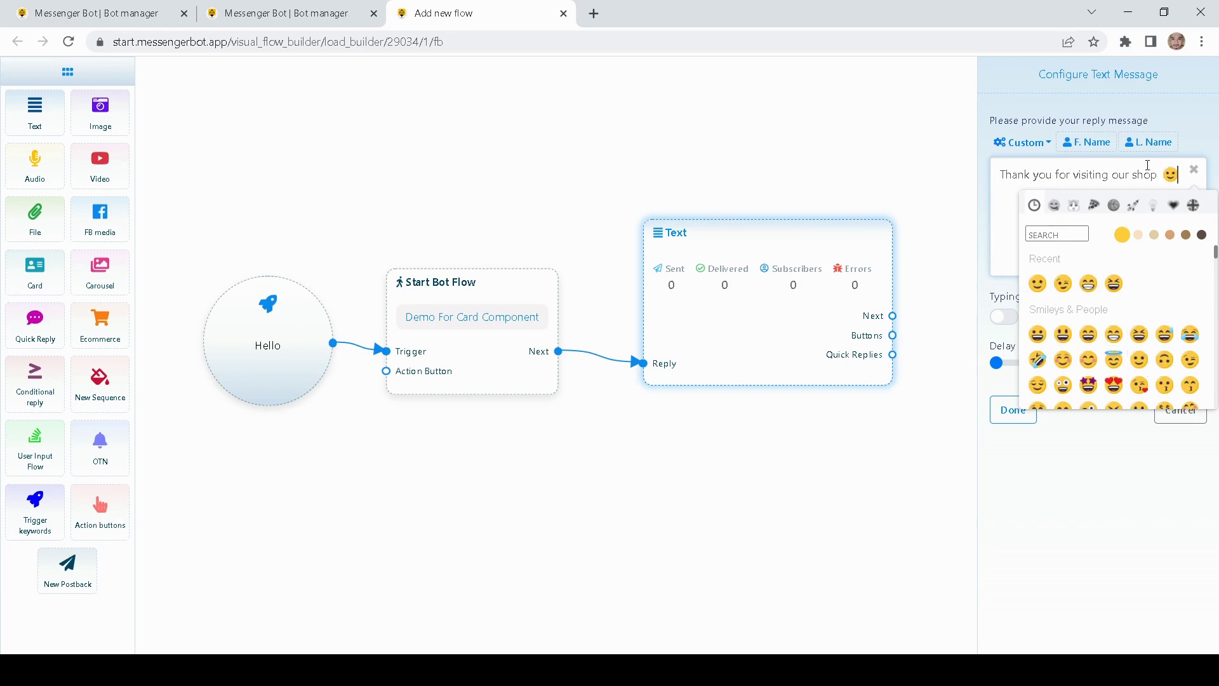
left_click(981, 299)
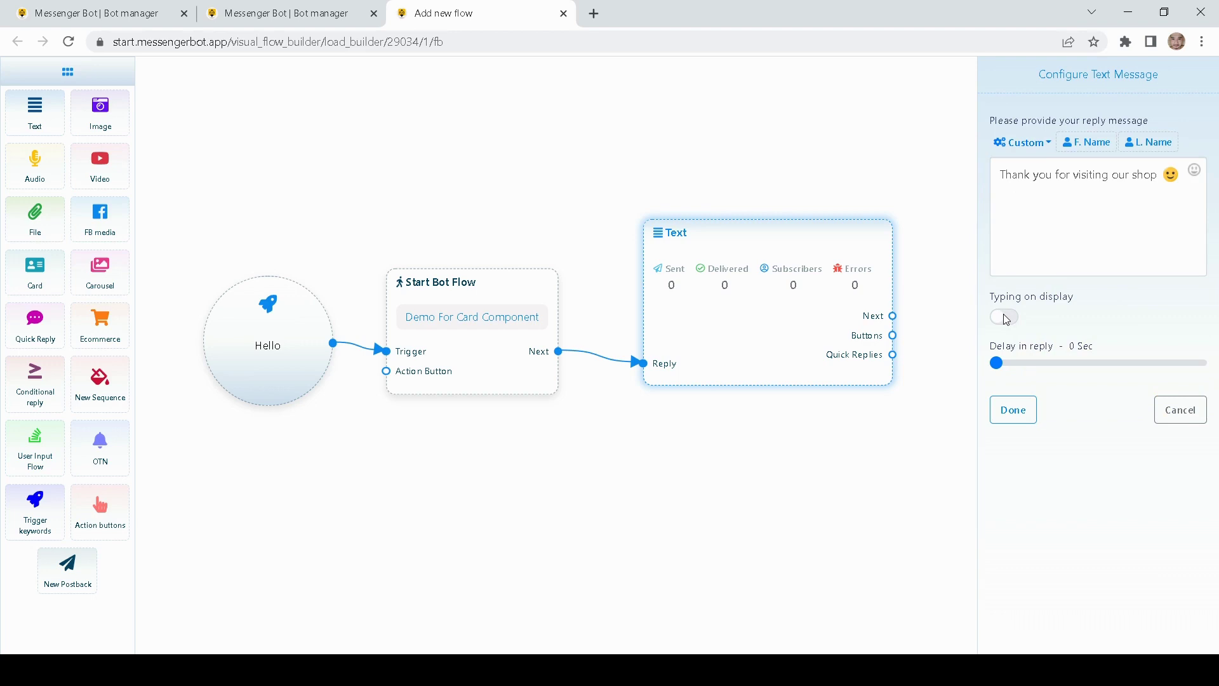
left_click(1014, 410)
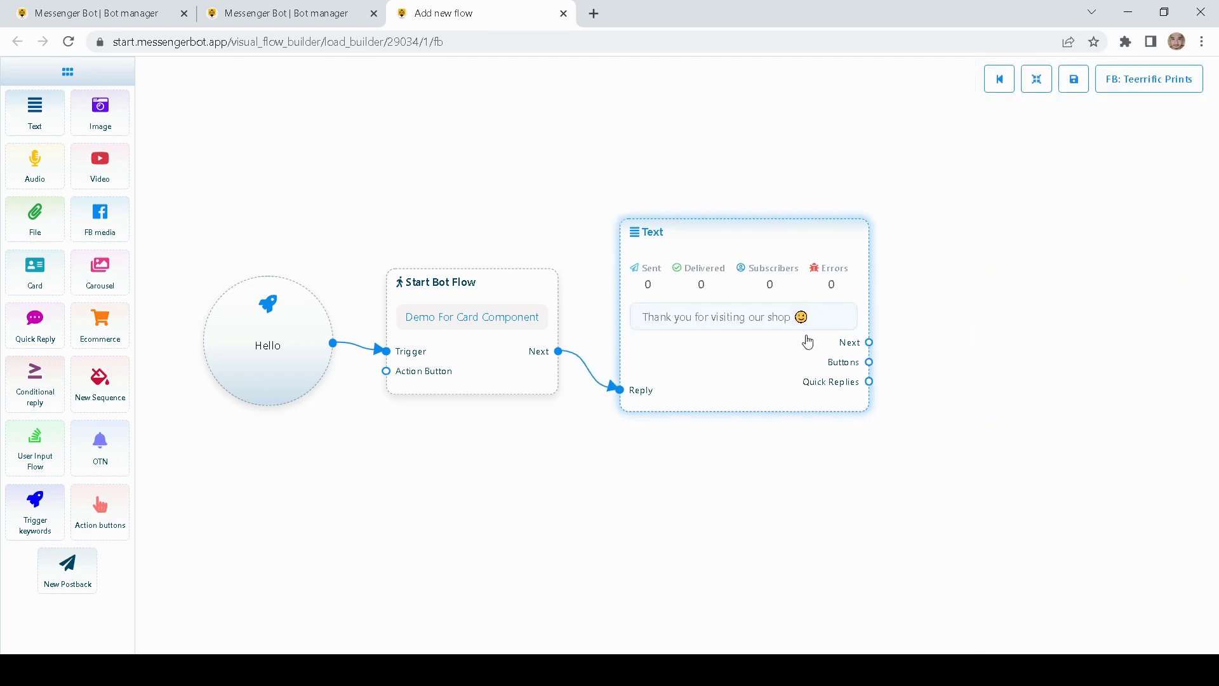
Add a second Text element to the right of the first and connect the first one's Next output to its Reply input
left_click_drag(956, 333, 853, 334)
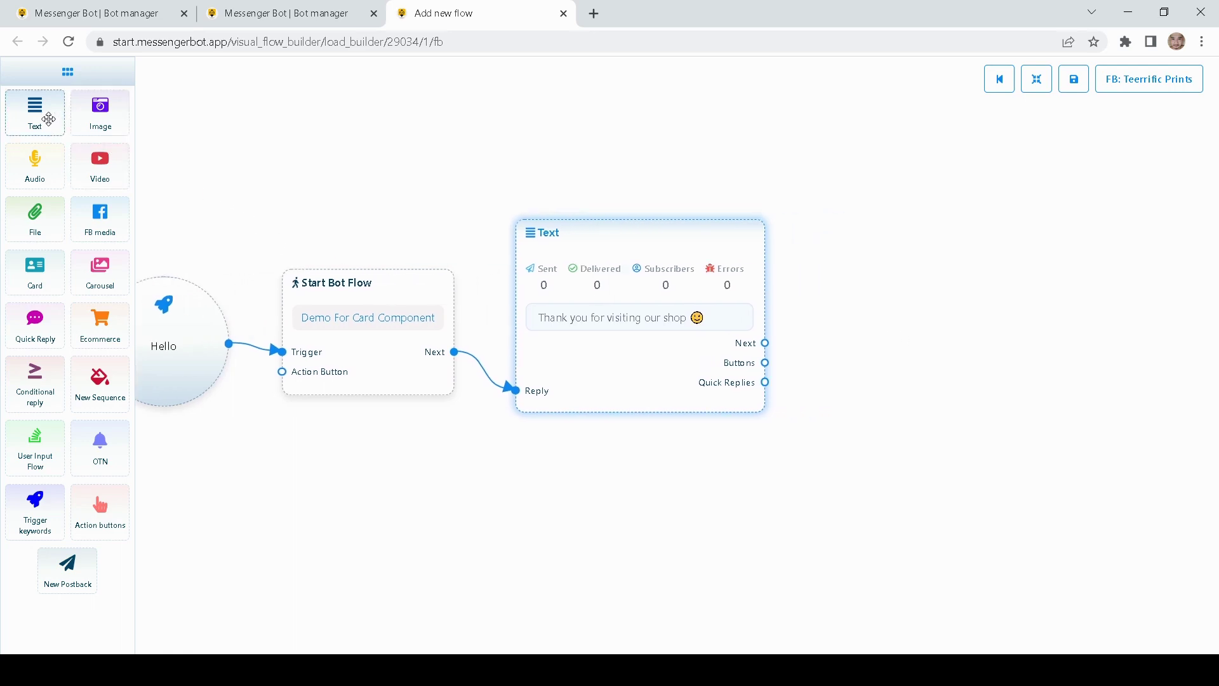
left_click_drag(49, 119, 933, 338)
left_click_drag(865, 402, 814, 274)
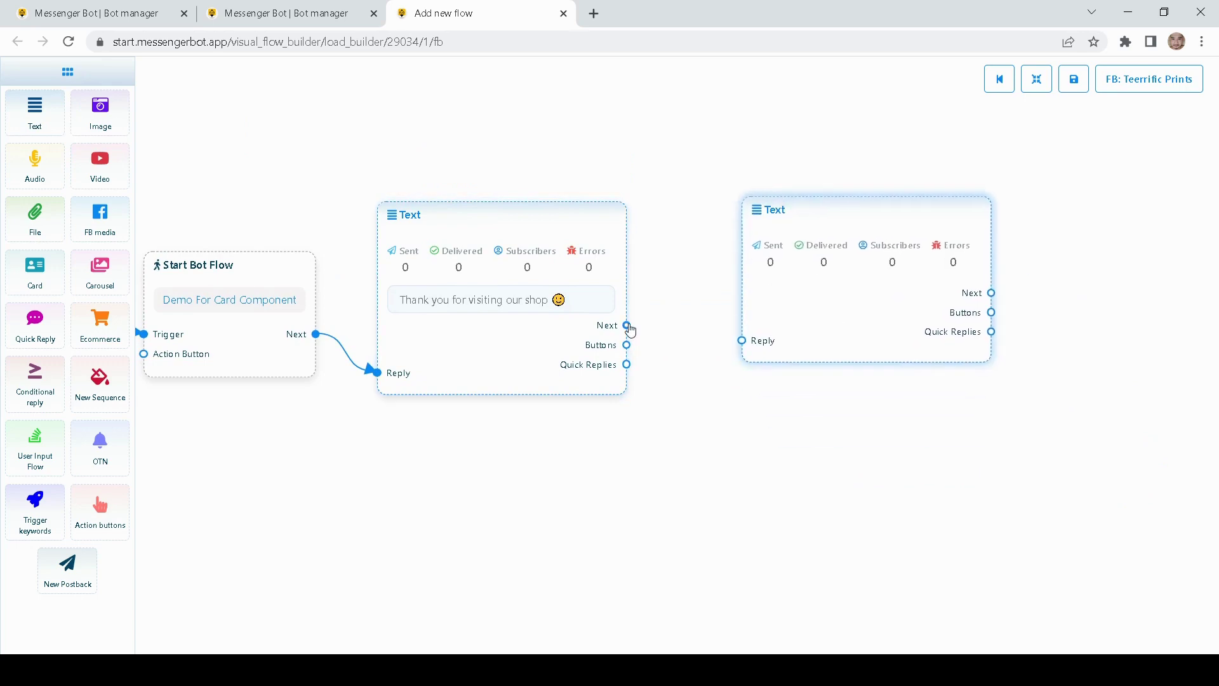
left_click_drag(627, 325, 742, 341)
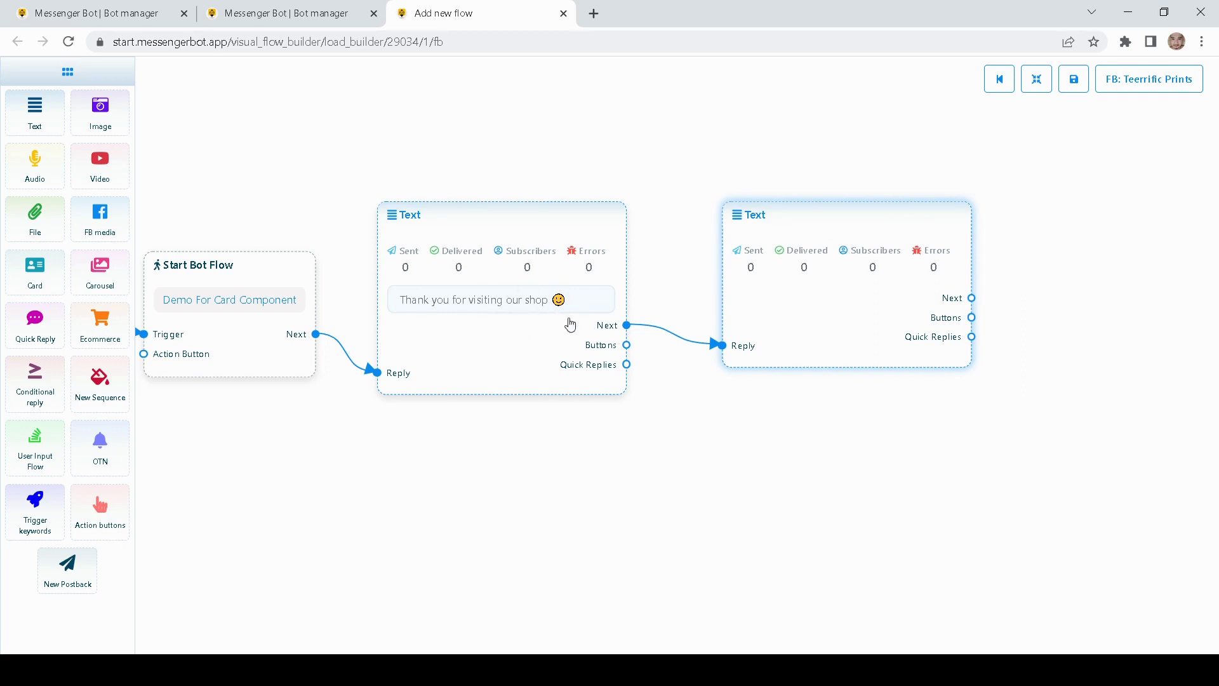
Configure the second Text element with the reply "Please feel free to browse our catalog", typing display on and a 4-second delay
double_click(827, 311)
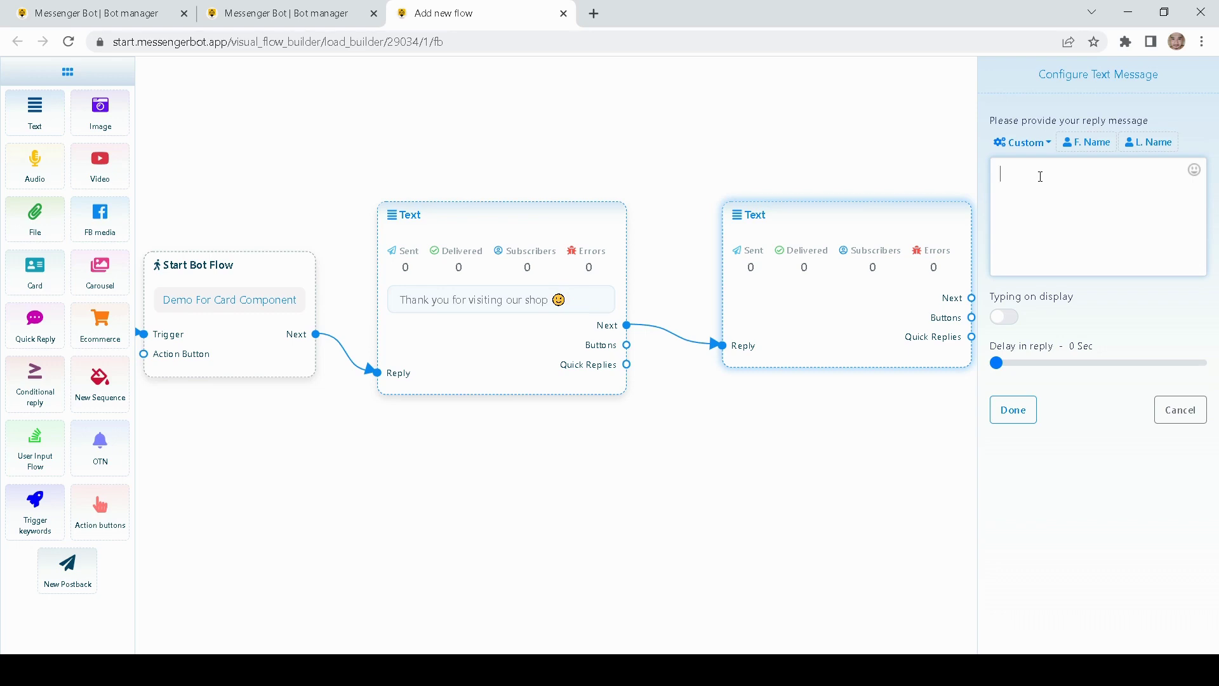
type("Please feel free to browse our catalog")
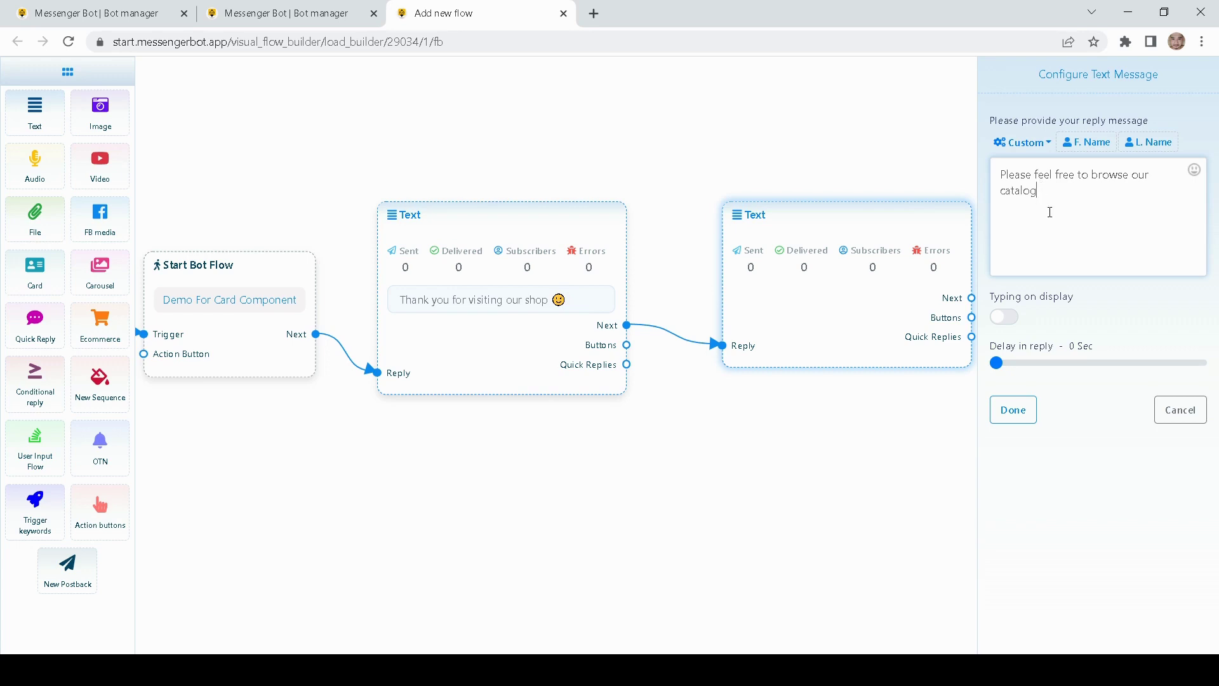
left_click(1006, 323)
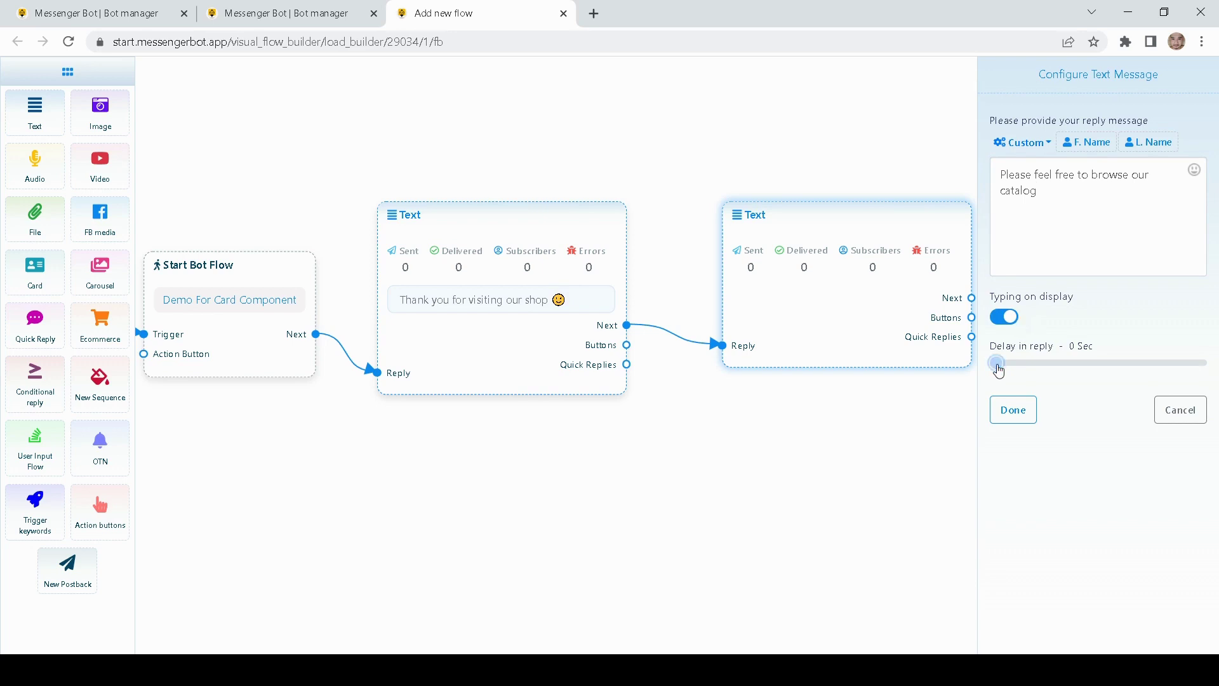
left_click_drag(999, 370, 1011, 366)
left_click(1012, 409)
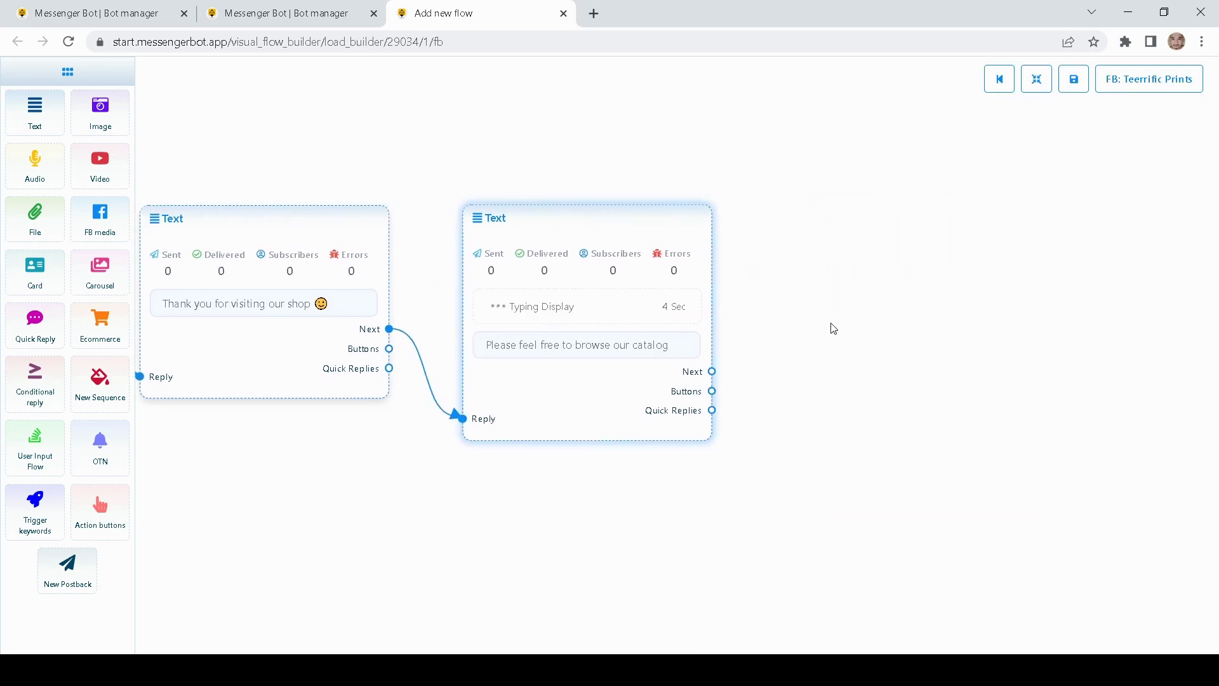
left_click_drag(833, 328, 768, 341)
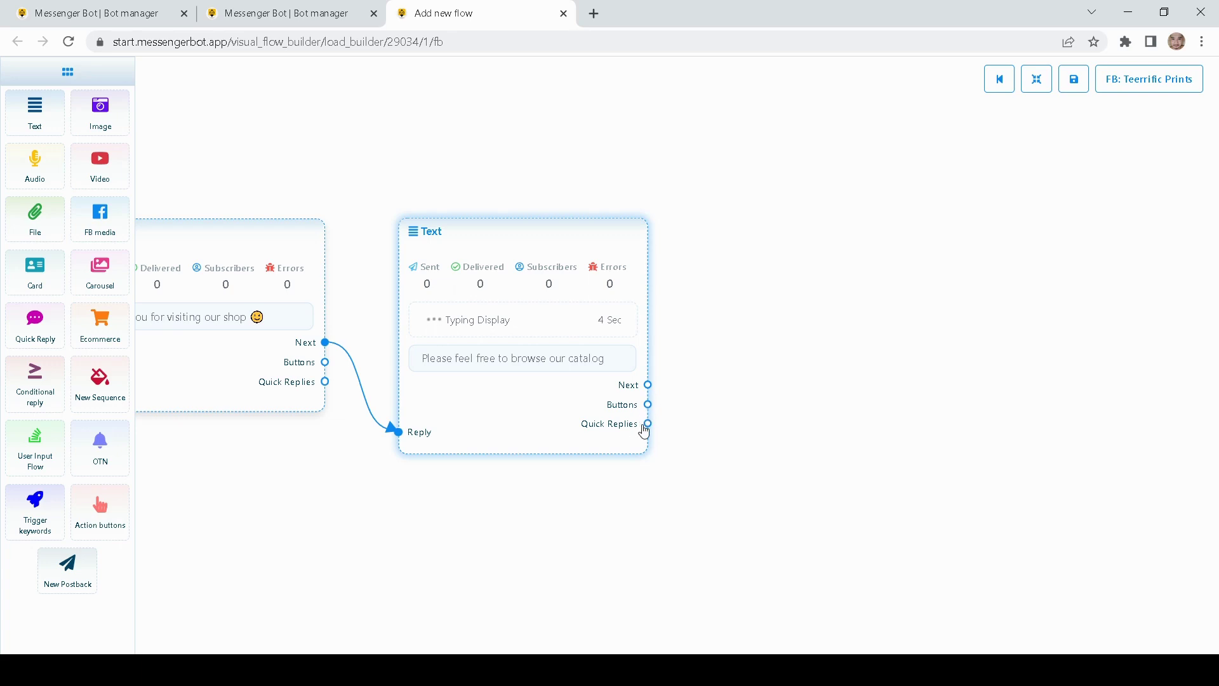
left_click_drag(731, 371, 657, 393)
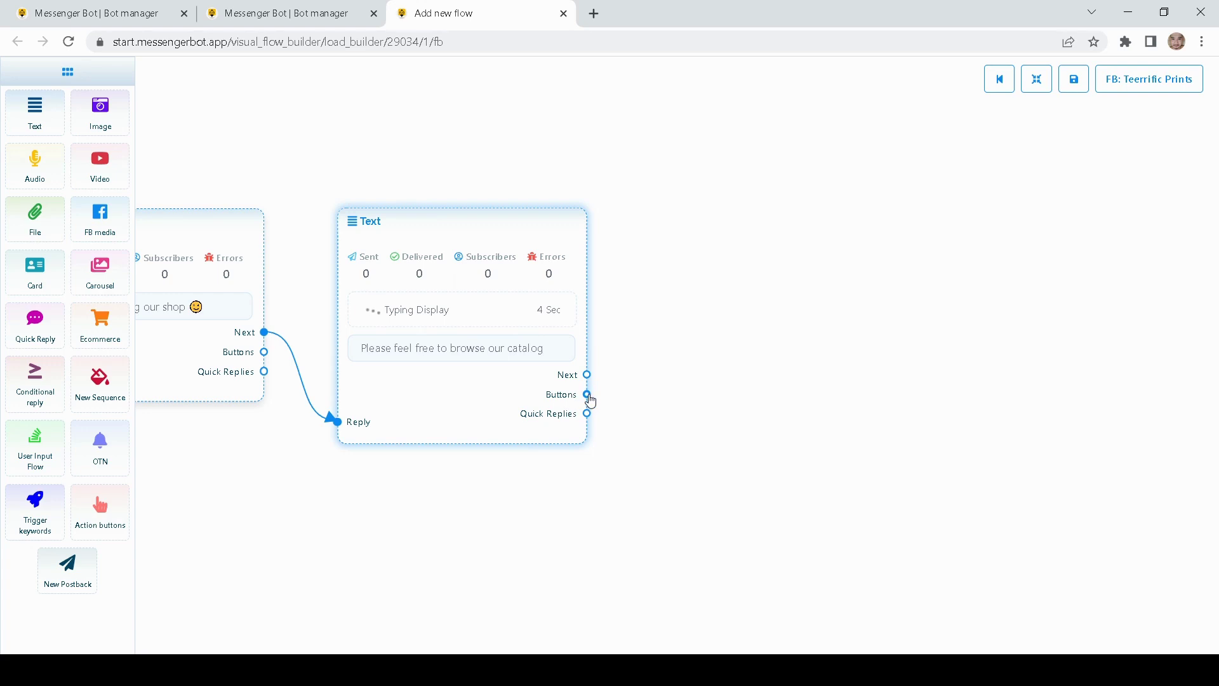
left_click_drag(588, 395, 714, 263)
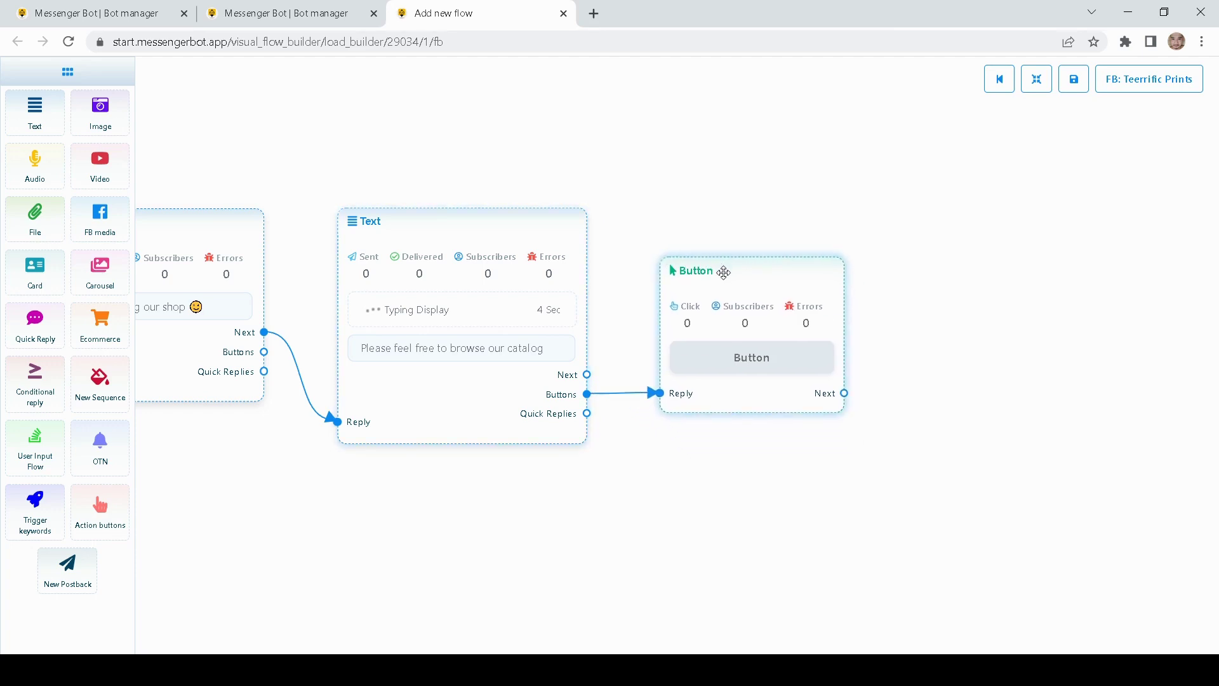
right_click(724, 272)
left_click(761, 285)
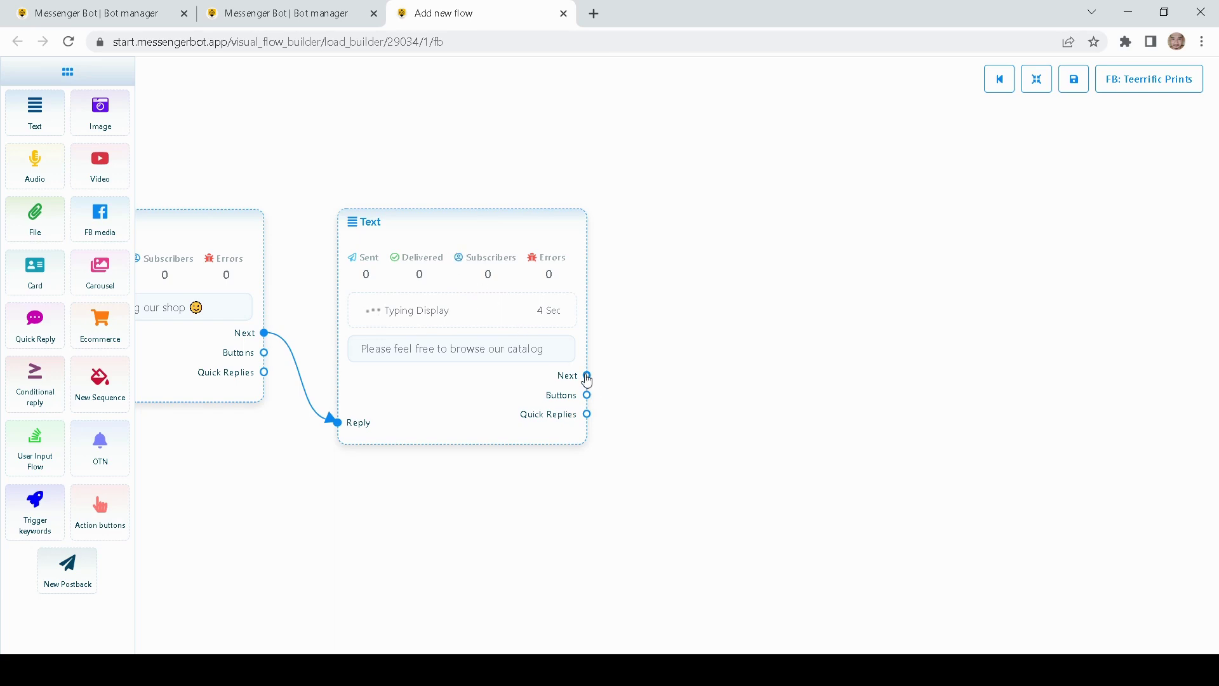
left_click_drag(586, 378, 738, 259)
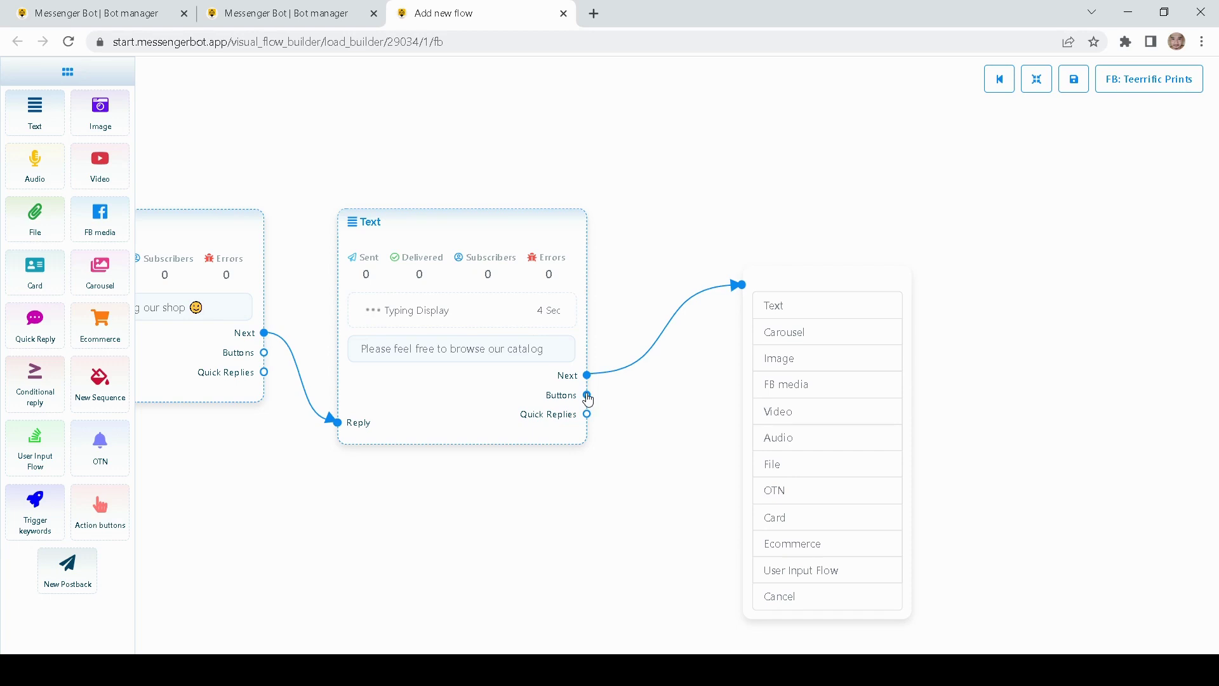
Attach a new Button element to the second Text element's Buttons output and set its button text to "Browse Catalog"
left_click_drag(587, 395, 726, 287)
right_click(782, 289)
left_click(802, 297)
double_click(726, 287)
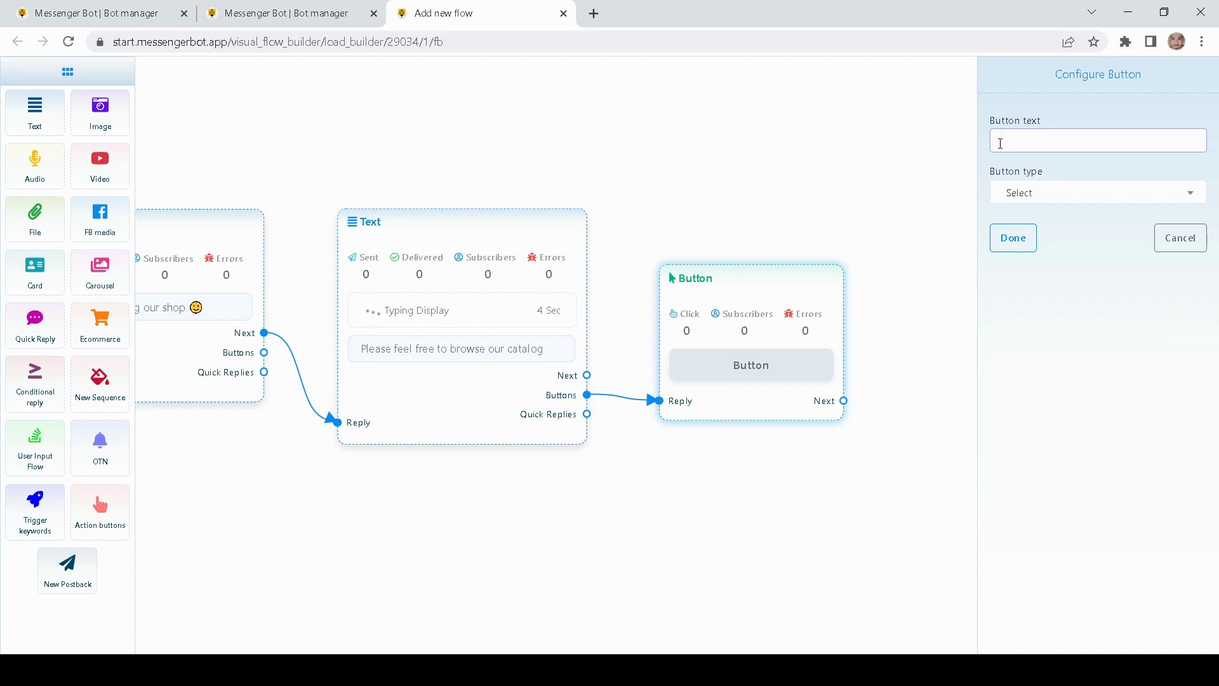
type("Browse Catalog")
left_click(1036, 202)
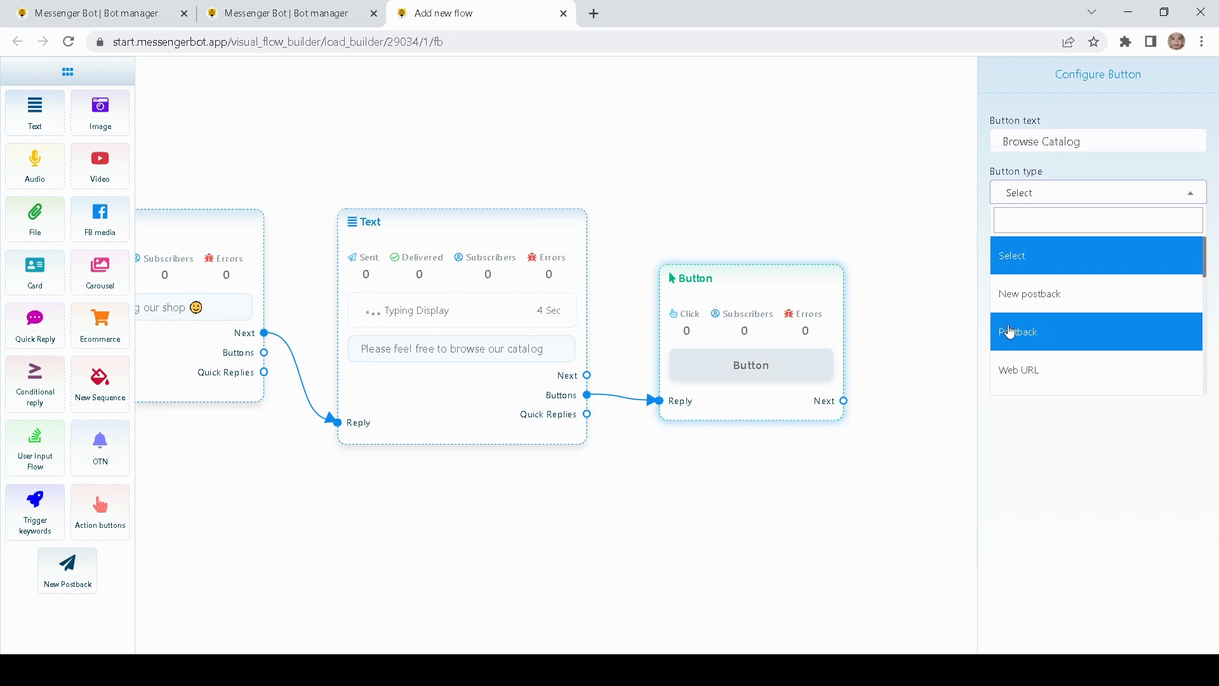
left_click(1034, 340)
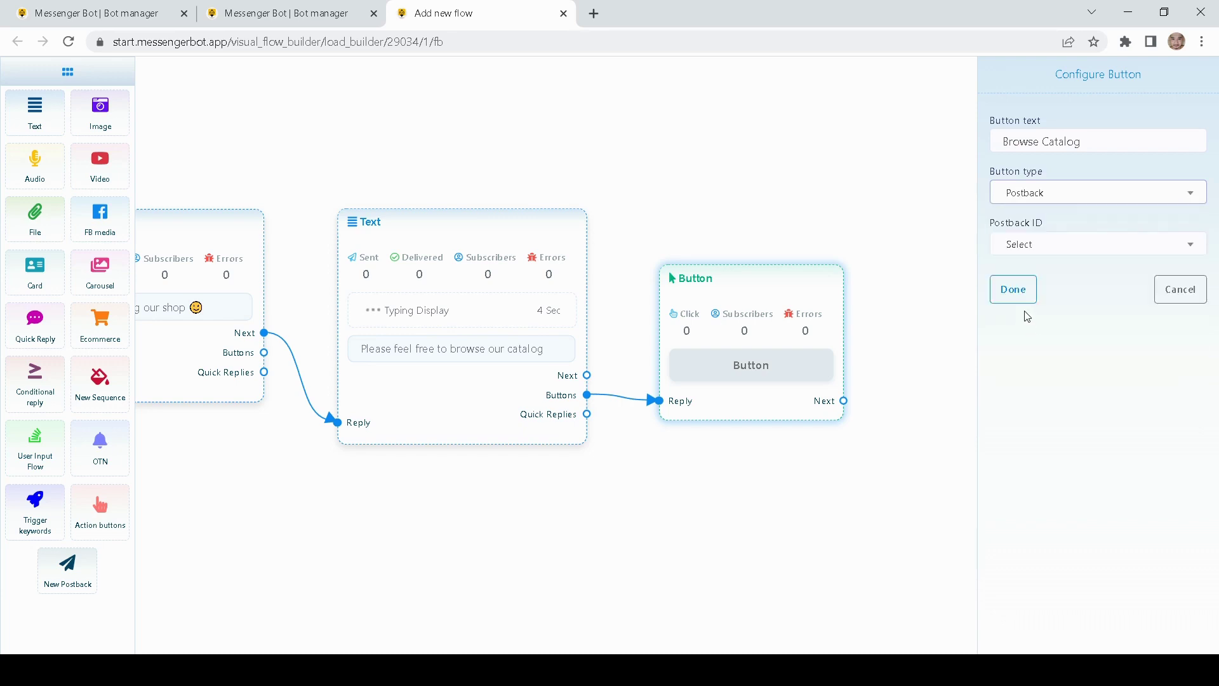
left_click(1054, 250)
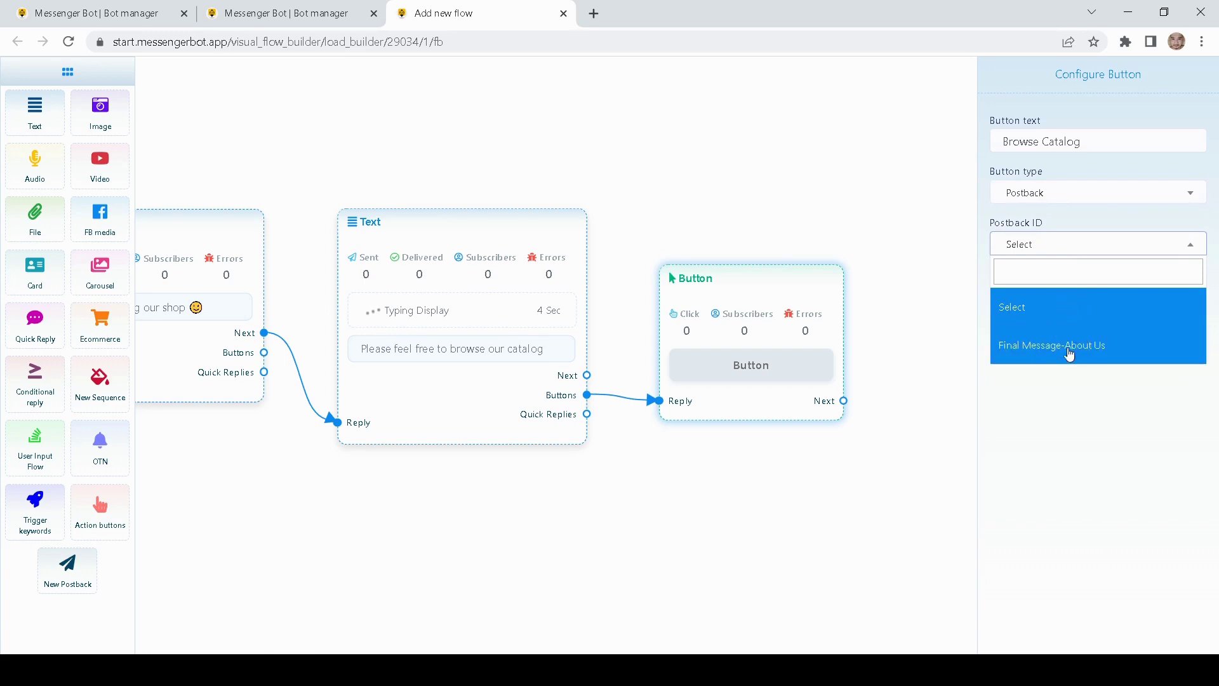
Set the Browse Catalog button's type to New postback and apply the configuration
left_click(1068, 200)
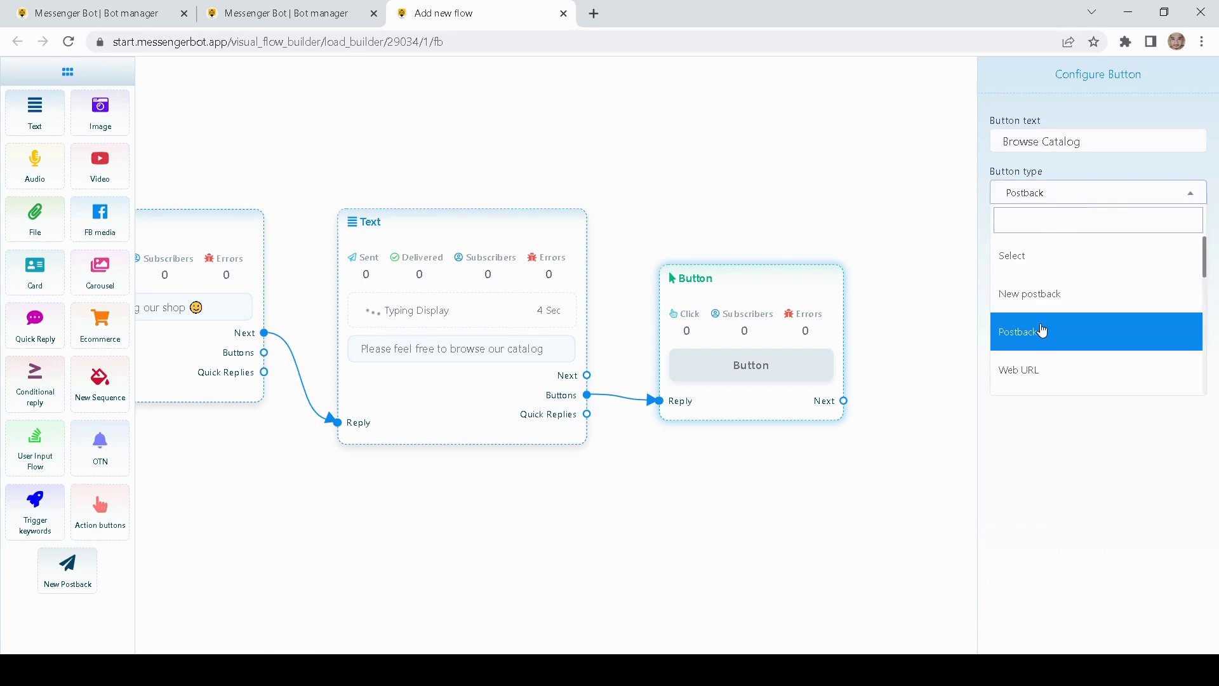
scroll(1044, 327, "down", 2)
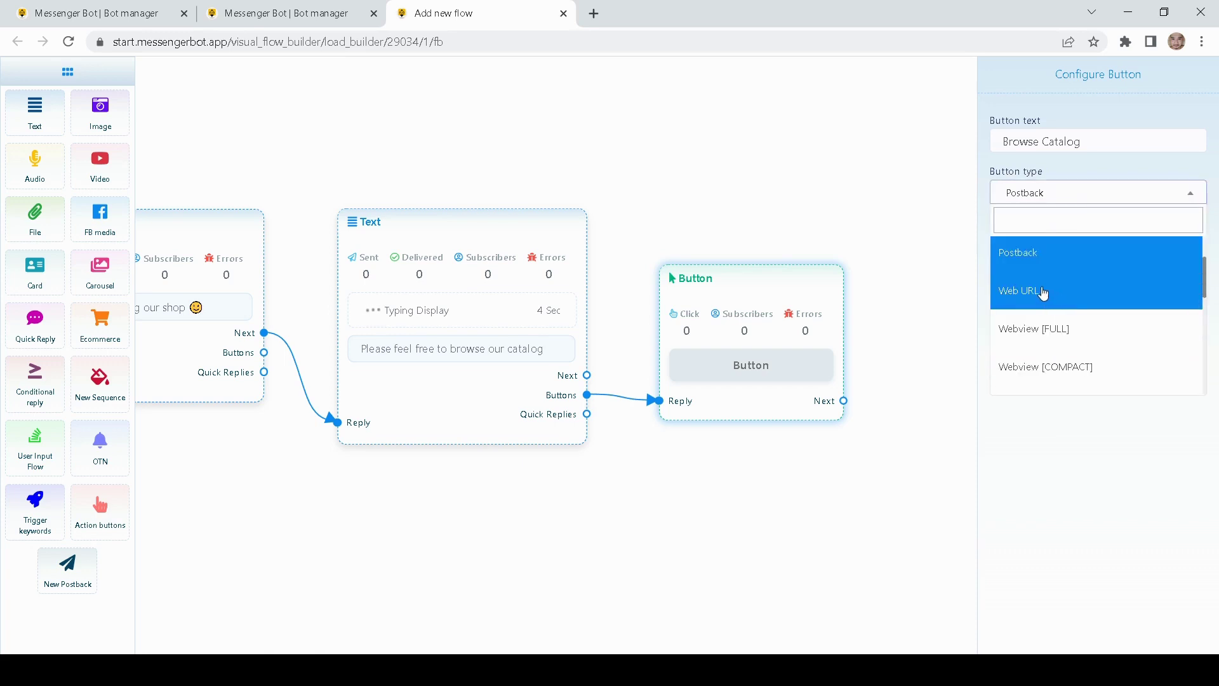
scroll(1037, 327, "down", 5)
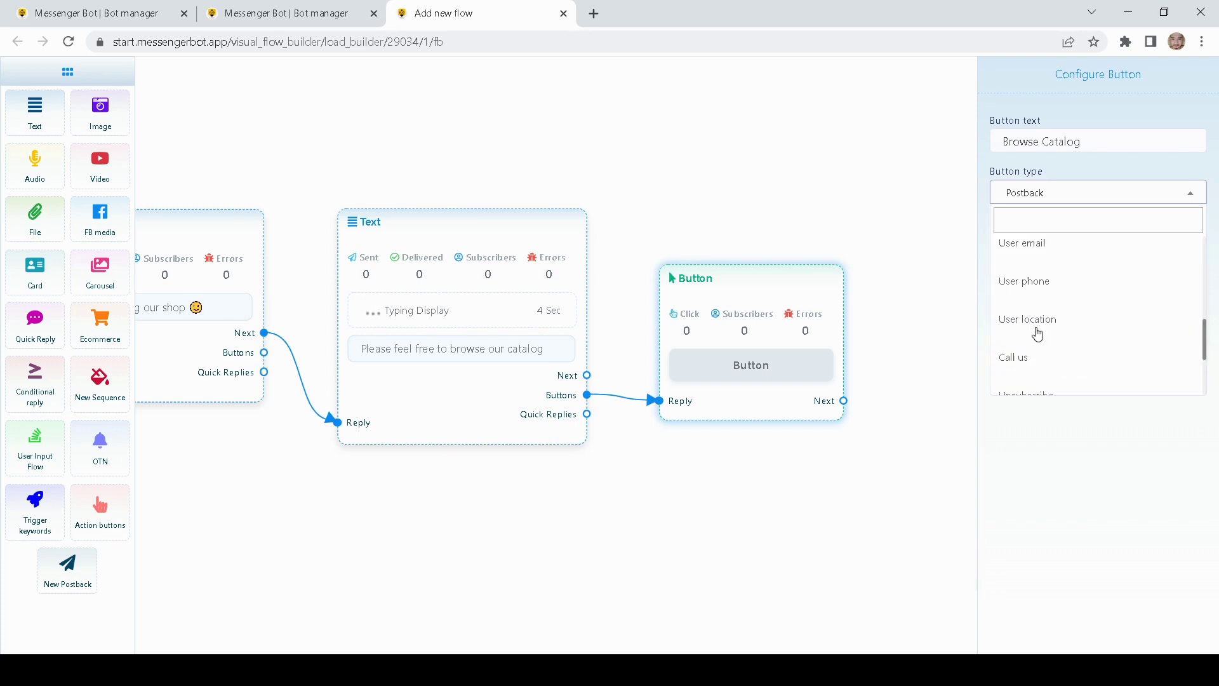
scroll(1050, 304, "up", 3)
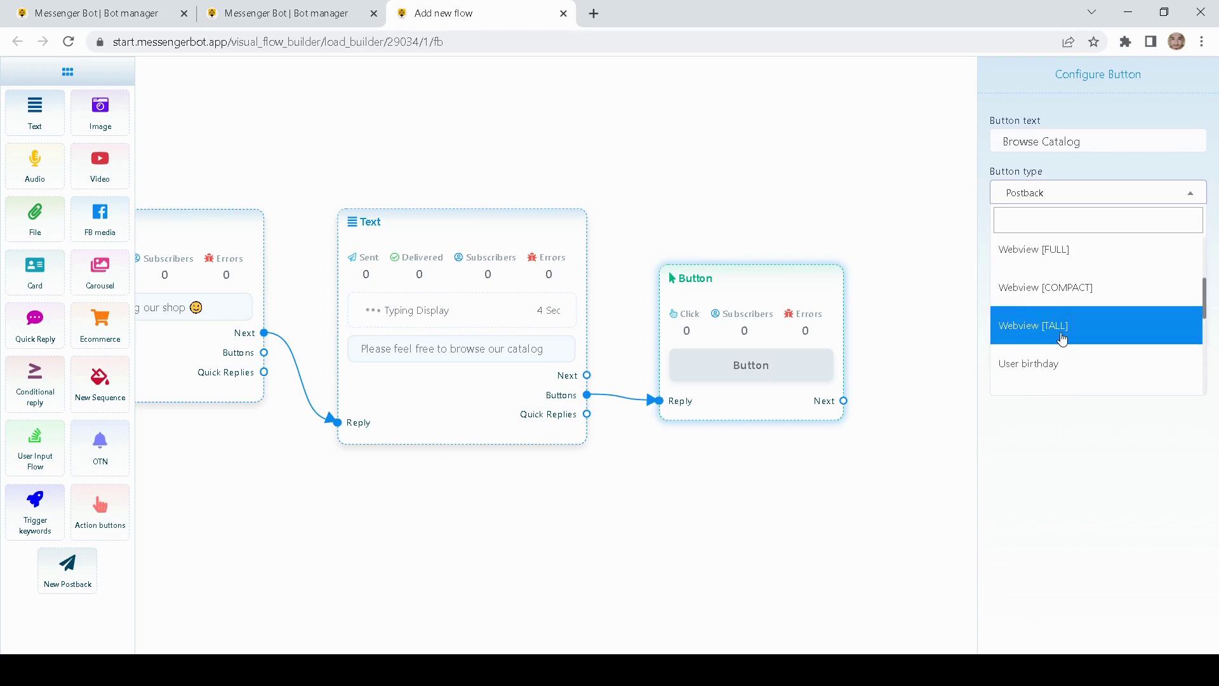
scroll(1052, 324, "down", 2)
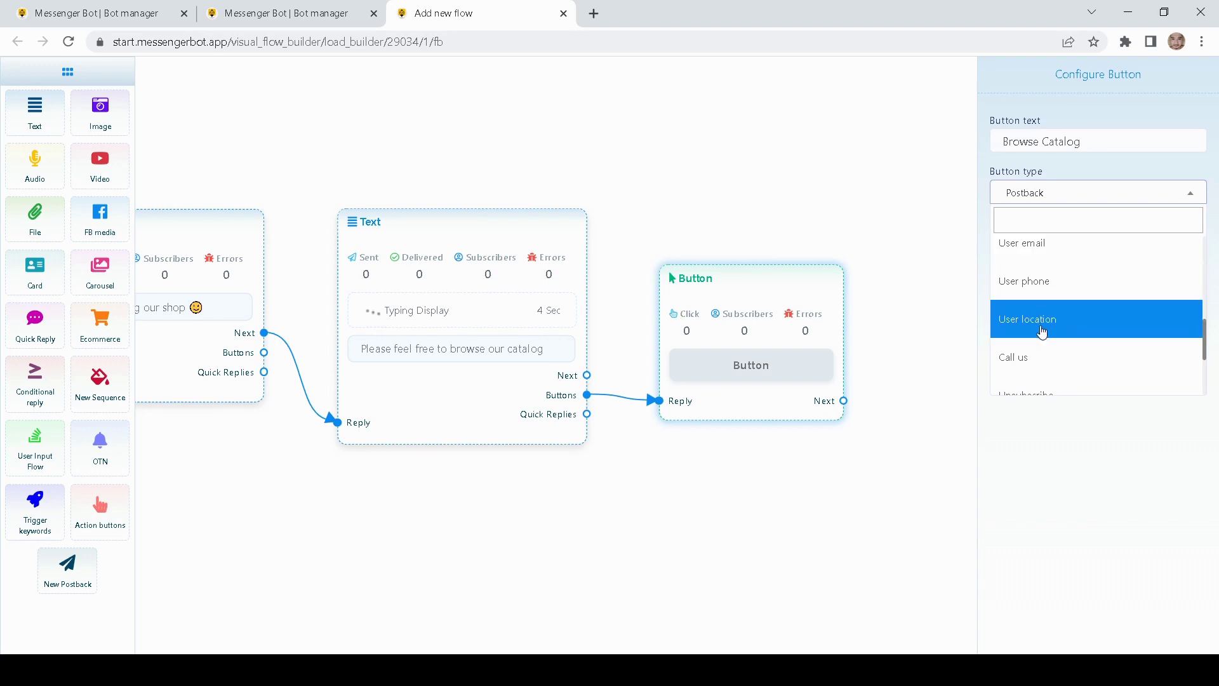
scroll(1042, 327, "up", 5)
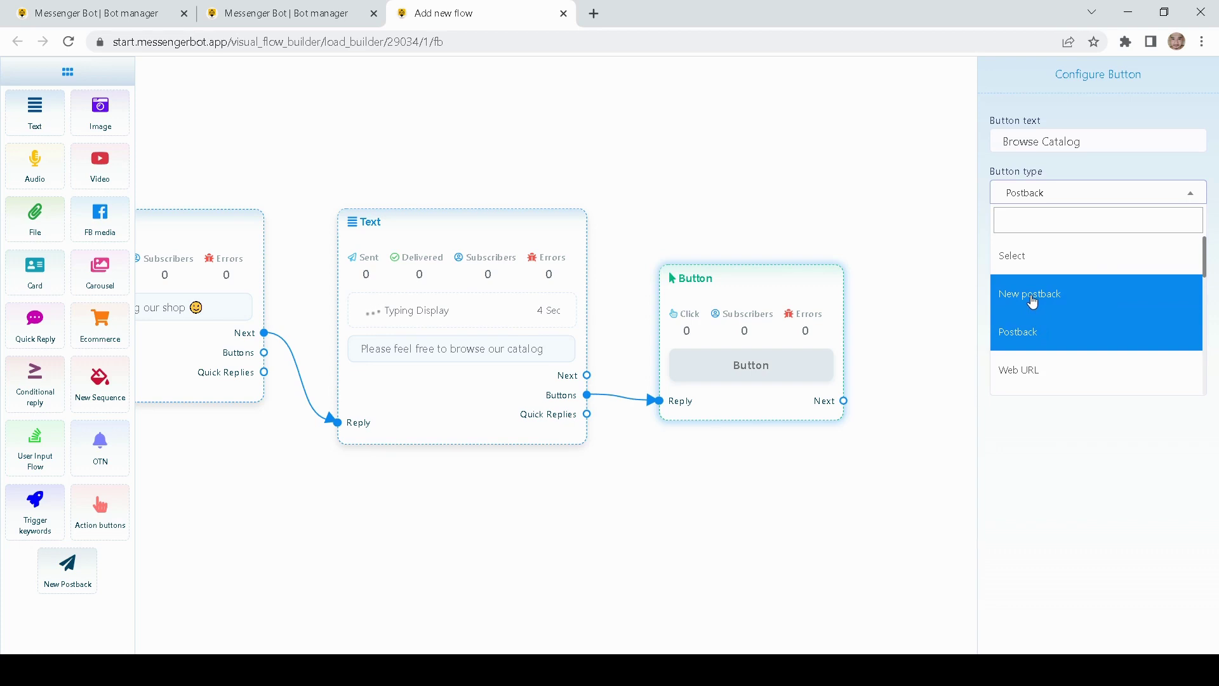
left_click(1032, 297)
left_click(1007, 239)
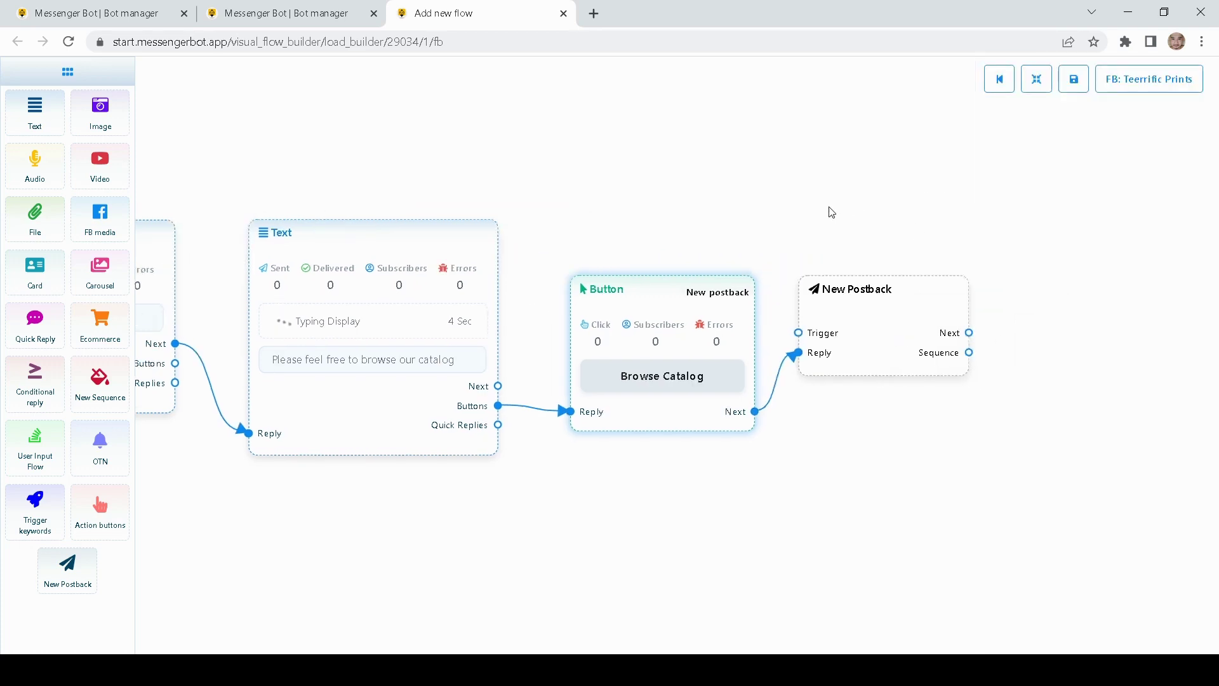
Move the New Postback element closer to the Browse Catalog button and title it "Catalog", without assigning a label or sequence
left_click_drag(735, 325, 749, 344)
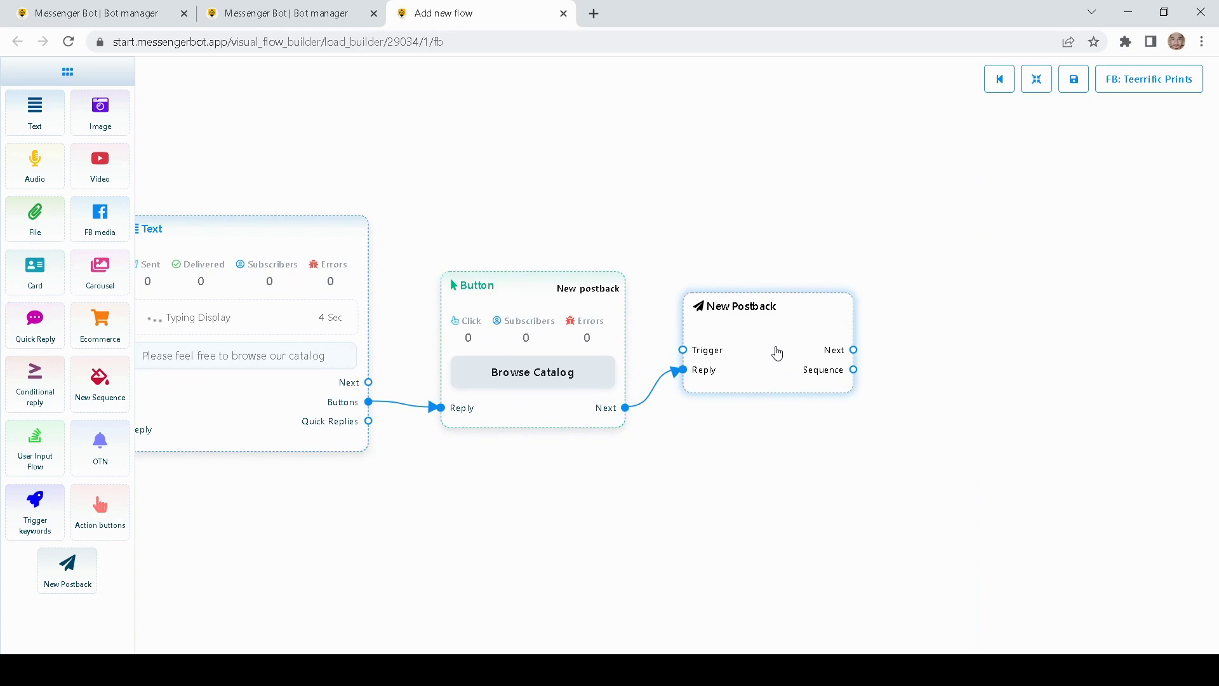
double_click(777, 353)
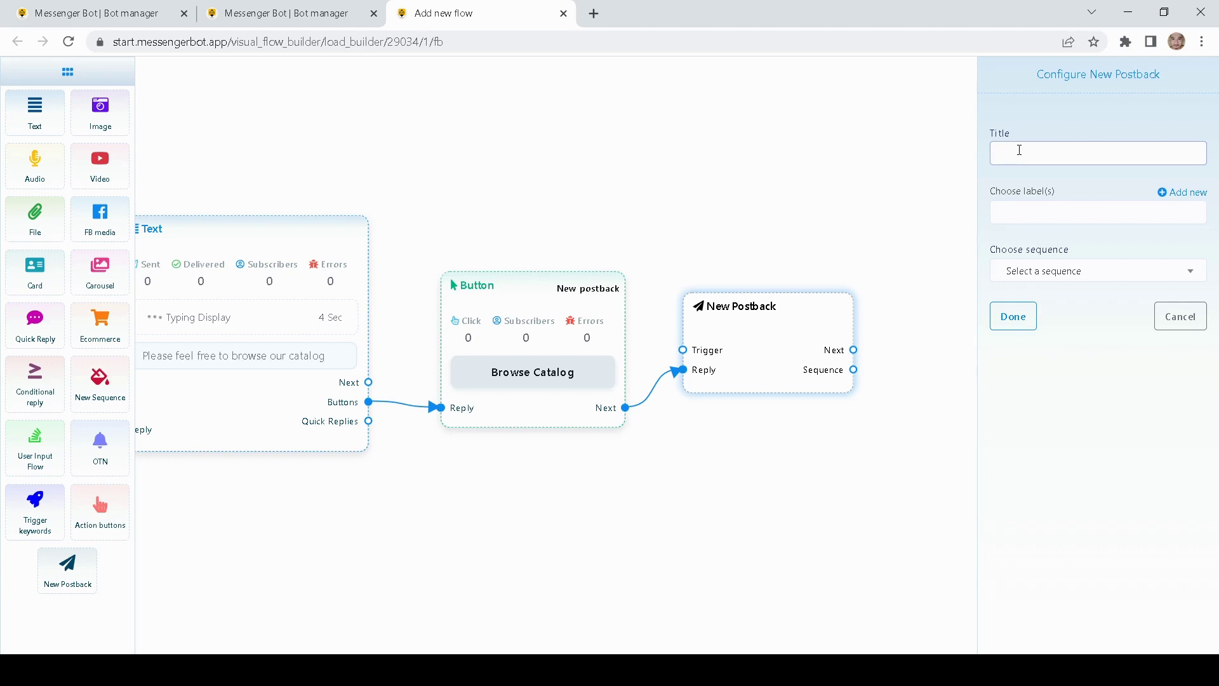
type("Catalog")
left_click(1048, 271)
left_click(1073, 238)
left_click(1044, 283)
left_click(1010, 399)
left_click(1020, 318)
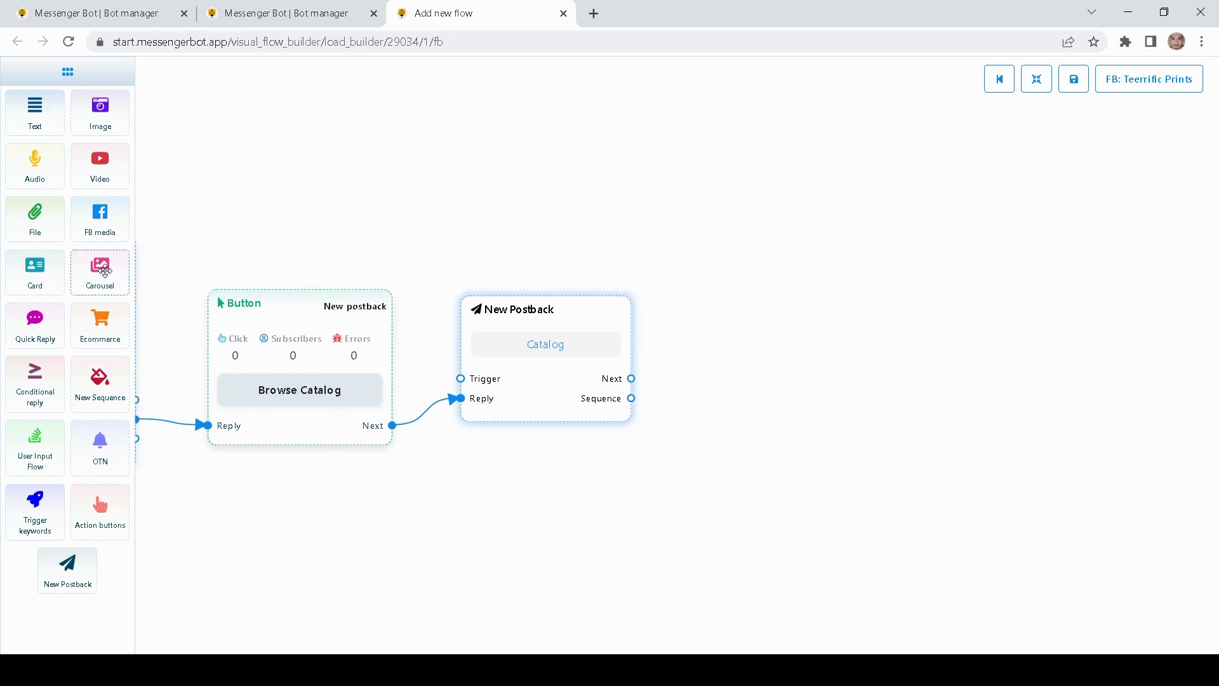
Add a Carousel element with its items to the right of the Catalog postback and adjust its position
left_click_drag(105, 271, 854, 341)
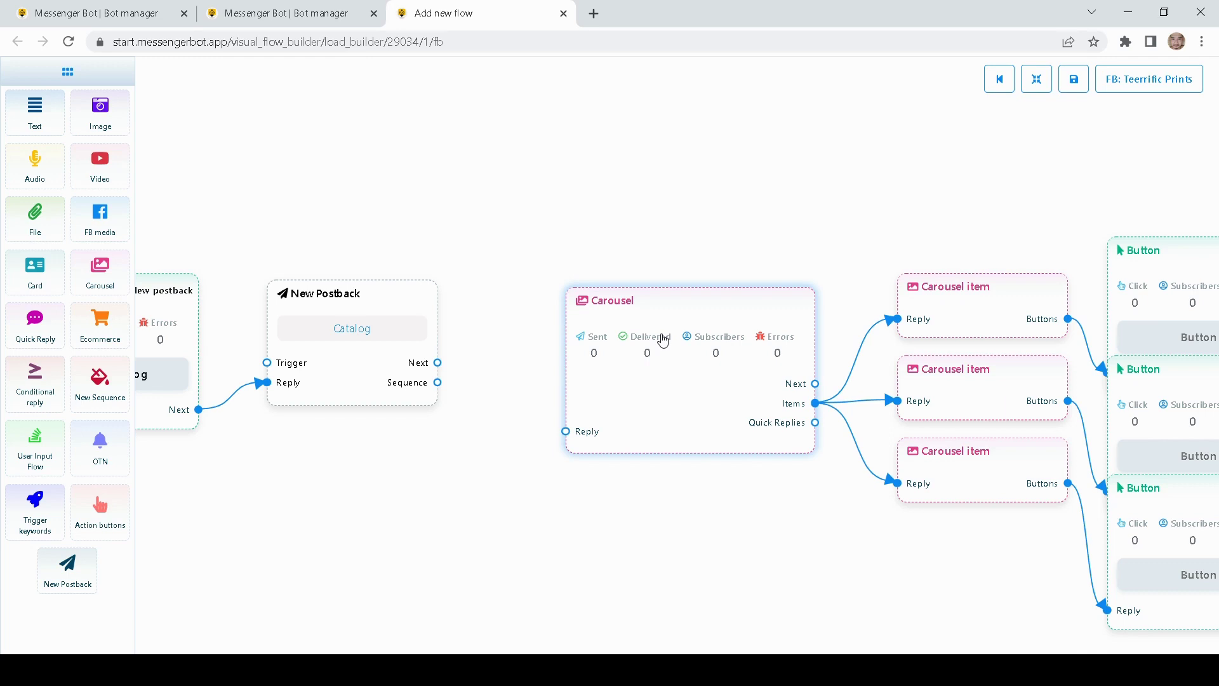
left_click_drag(749, 251, 759, 291)
left_click_drag(702, 363, 682, 354)
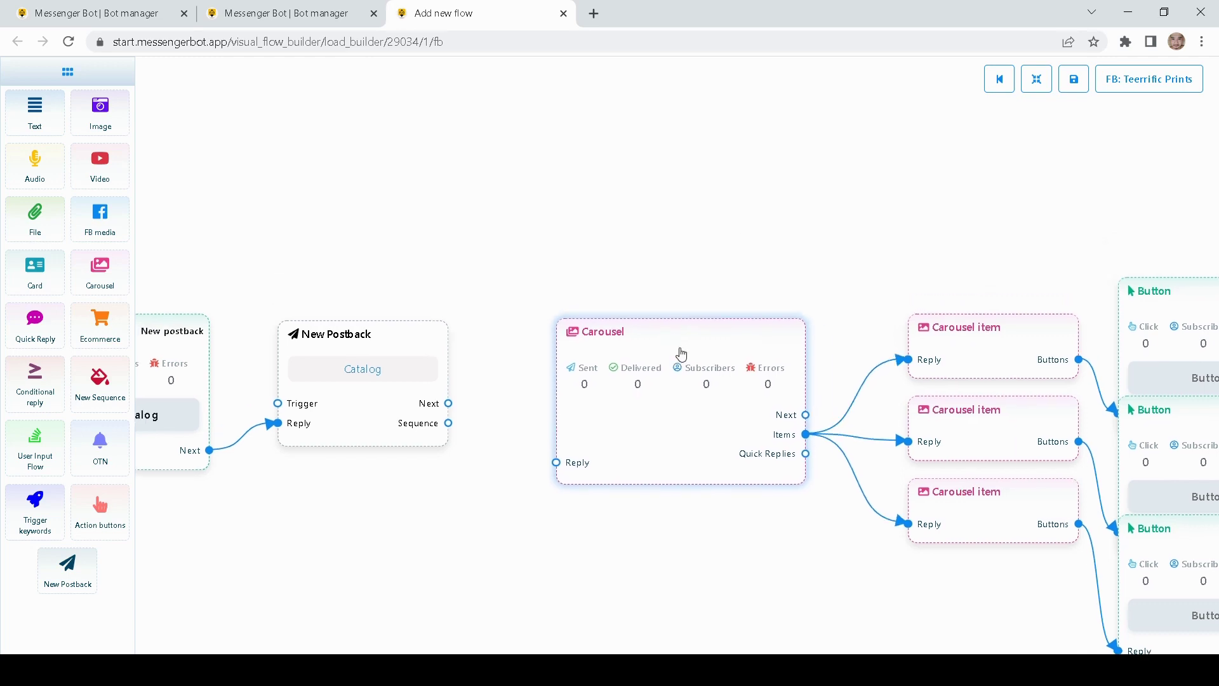
Shift the Carousel element slightly and connect the Catalog postback's Next output to the Carousel's Reply input
left_click_drag(801, 278, 664, 267)
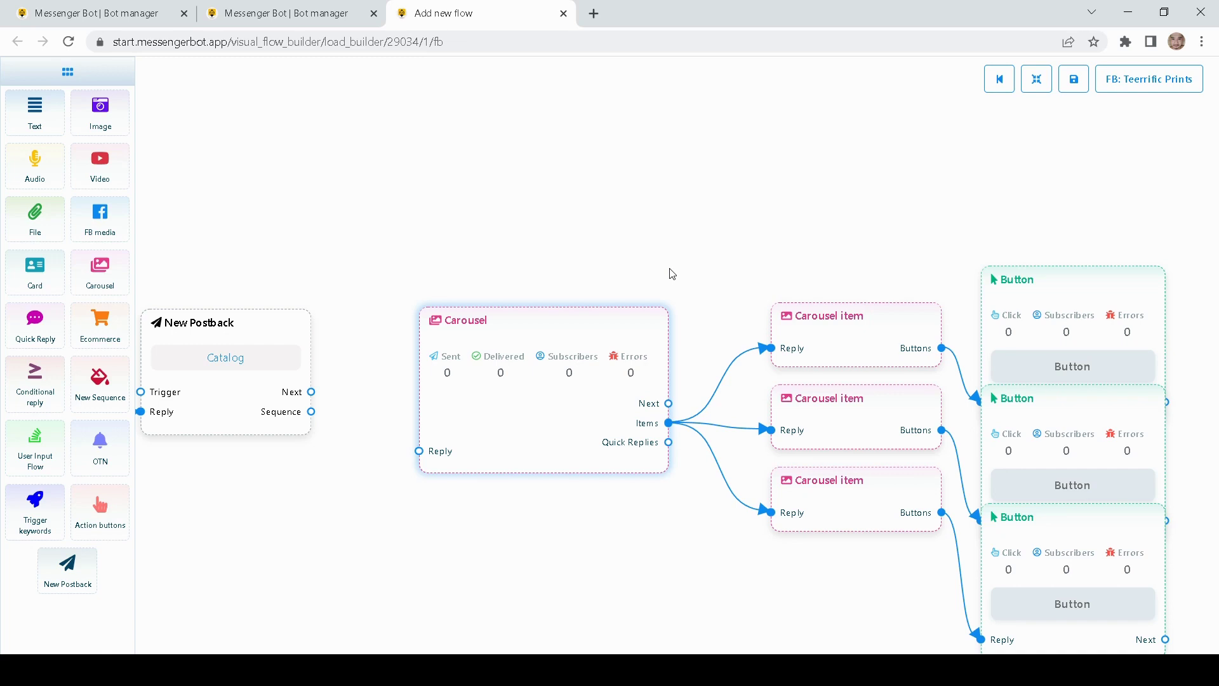
left_click_drag(599, 340, 585, 326)
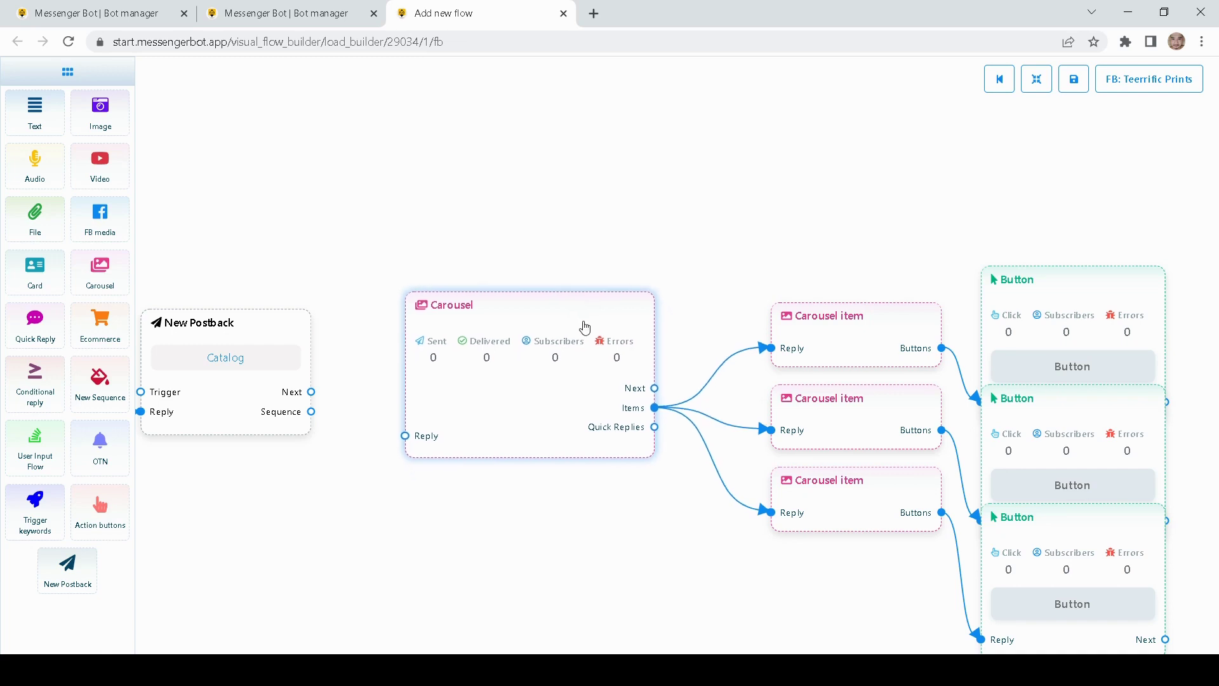
left_click_drag(557, 250, 587, 250)
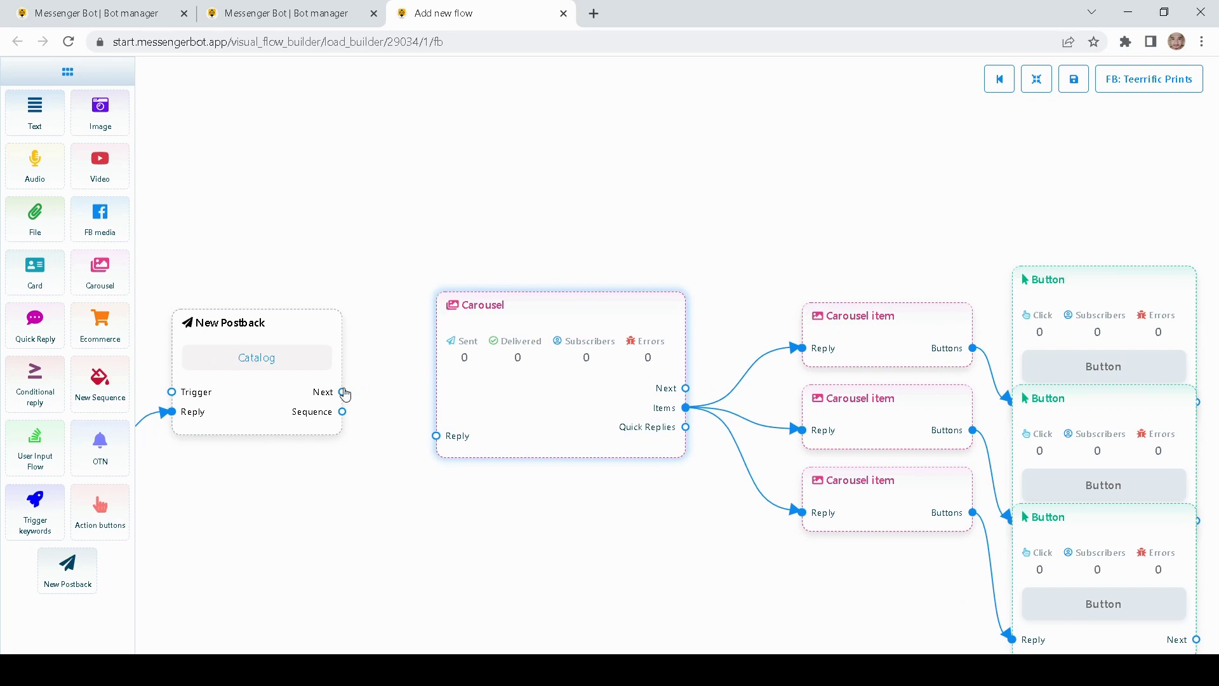
left_click_drag(343, 392, 481, 419)
left_click_drag(679, 216, 559, 234)
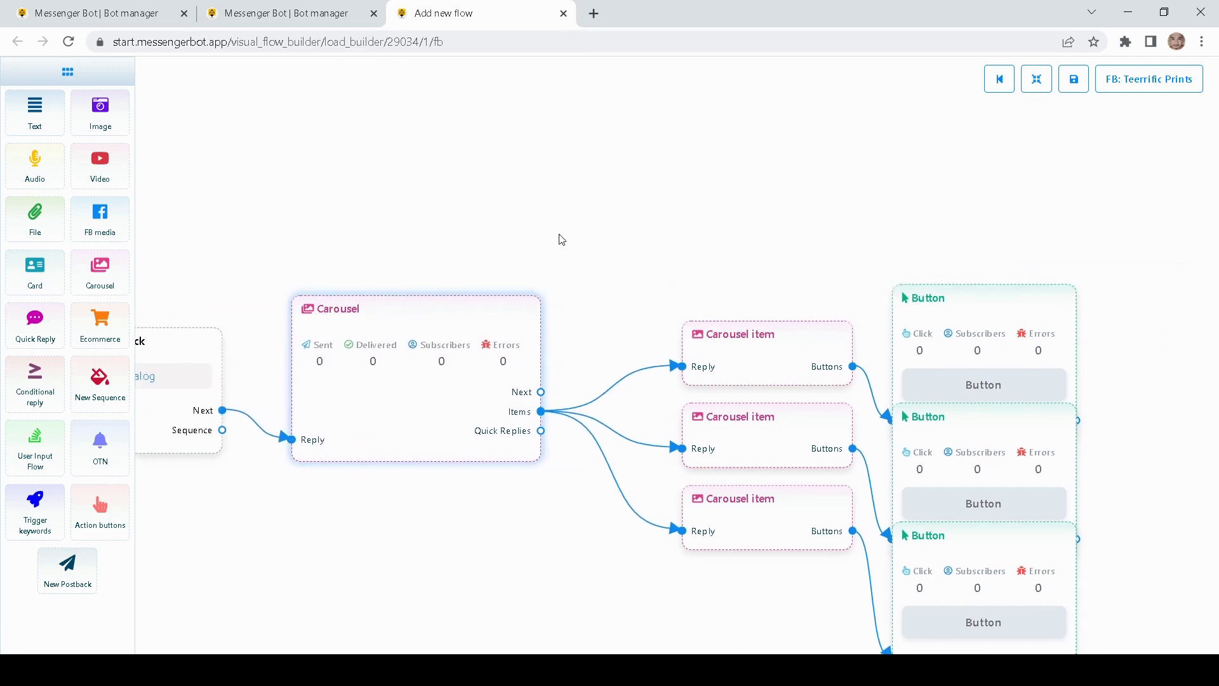
Spread the three Carousel item elements apart vertically and bring them closer to the Carousel
left_click_drag(745, 351, 711, 275)
left_click_drag(755, 405, 728, 361)
left_click_drag(753, 499, 731, 495)
Configure the Carousel with typing on display enabled and a 5-second delay in reply
left_click(409, 397)
left_click(409, 398)
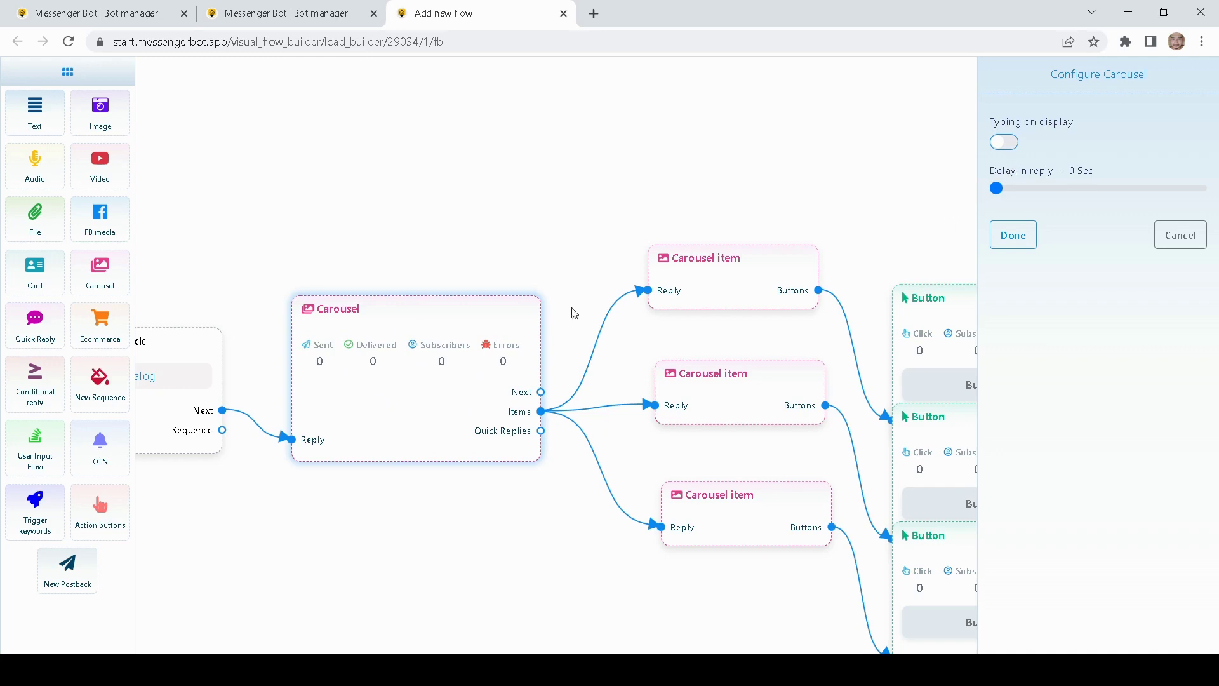
left_click(1005, 144)
left_click_drag(997, 189, 1014, 202)
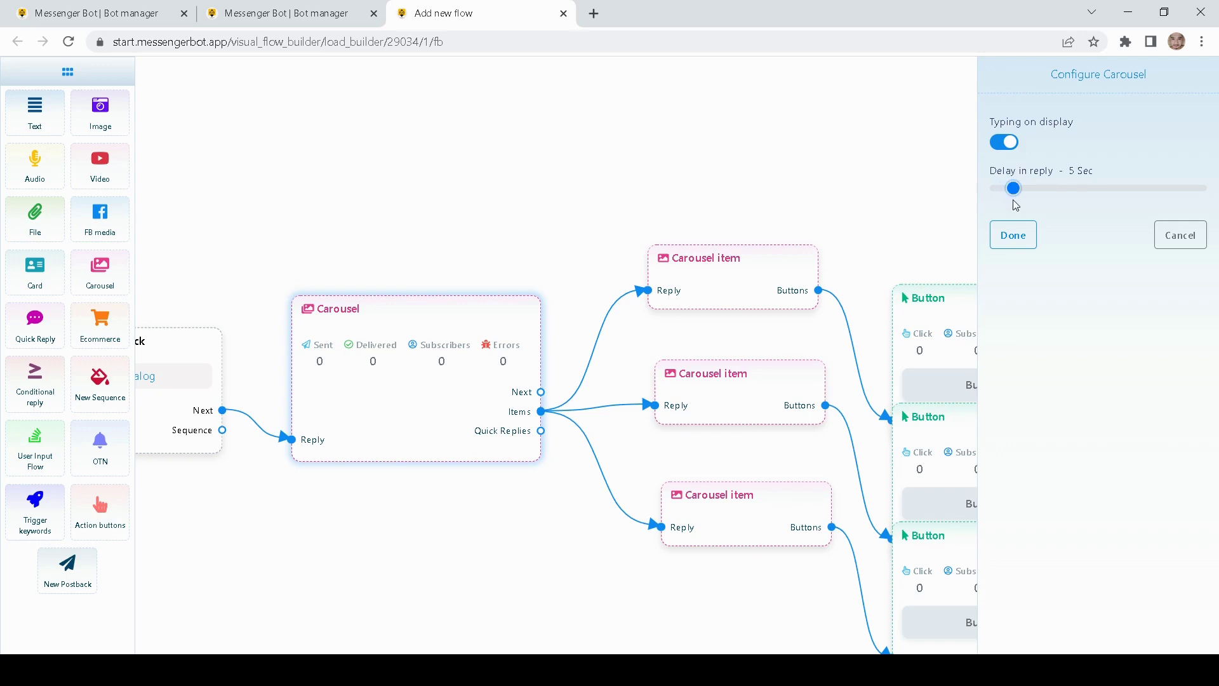
left_click(1022, 237)
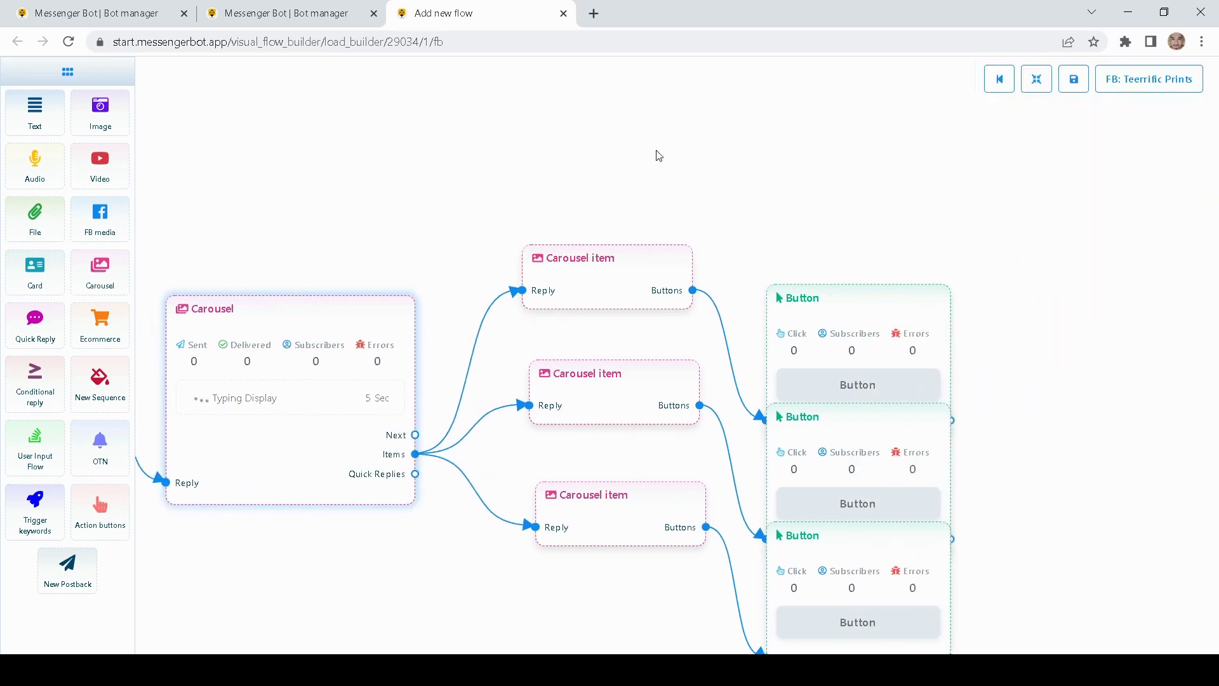
Rearrange the lower two carousel items and space out the three Button elements so they do not overlap
left_click_drag(611, 369, 599, 351)
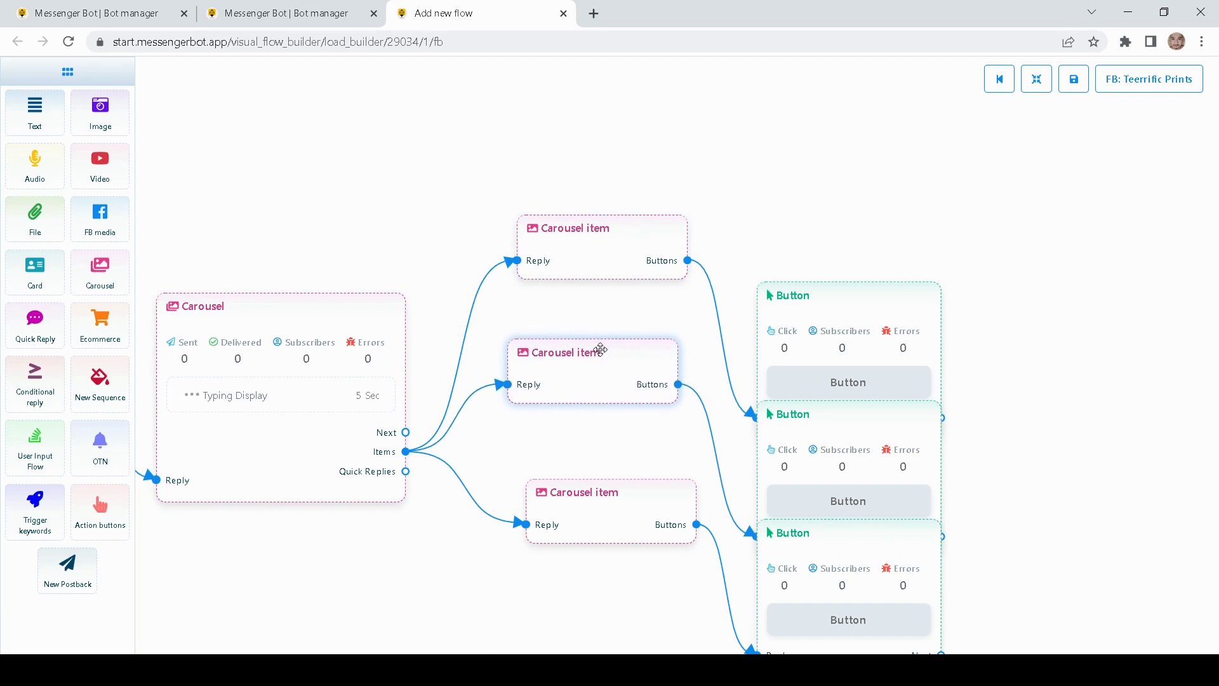
left_click_drag(591, 517, 577, 507)
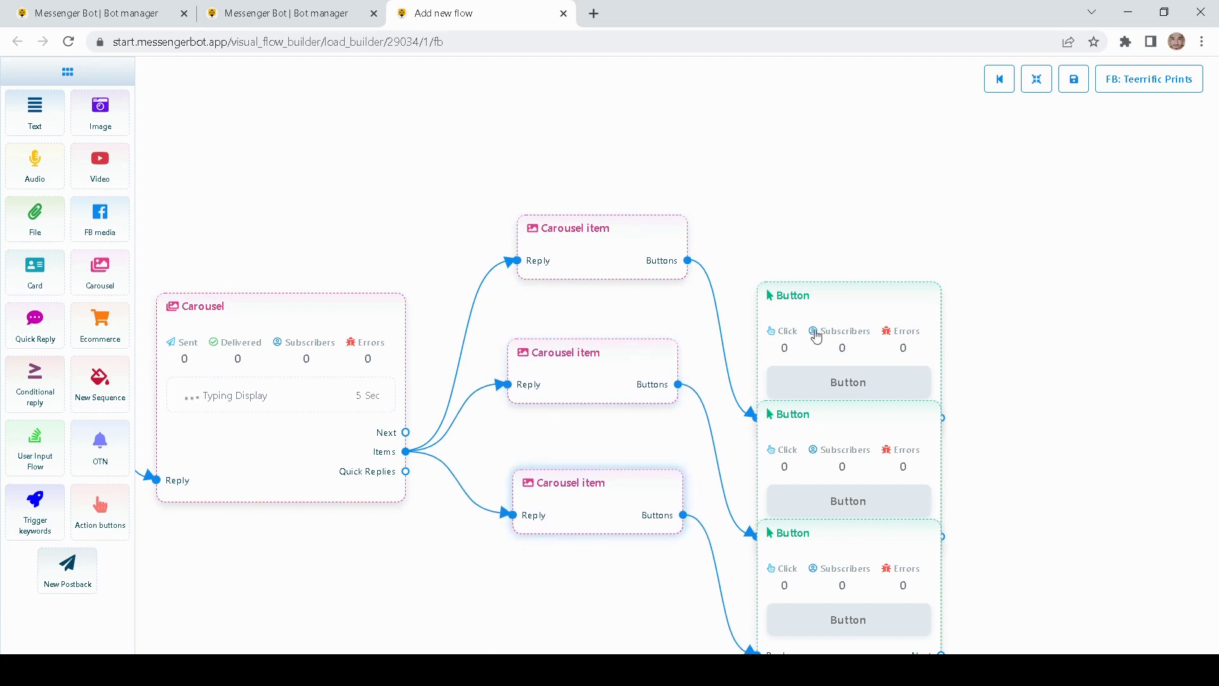
left_click_drag(811, 332, 807, 194)
left_click_drag(847, 411, 843, 340)
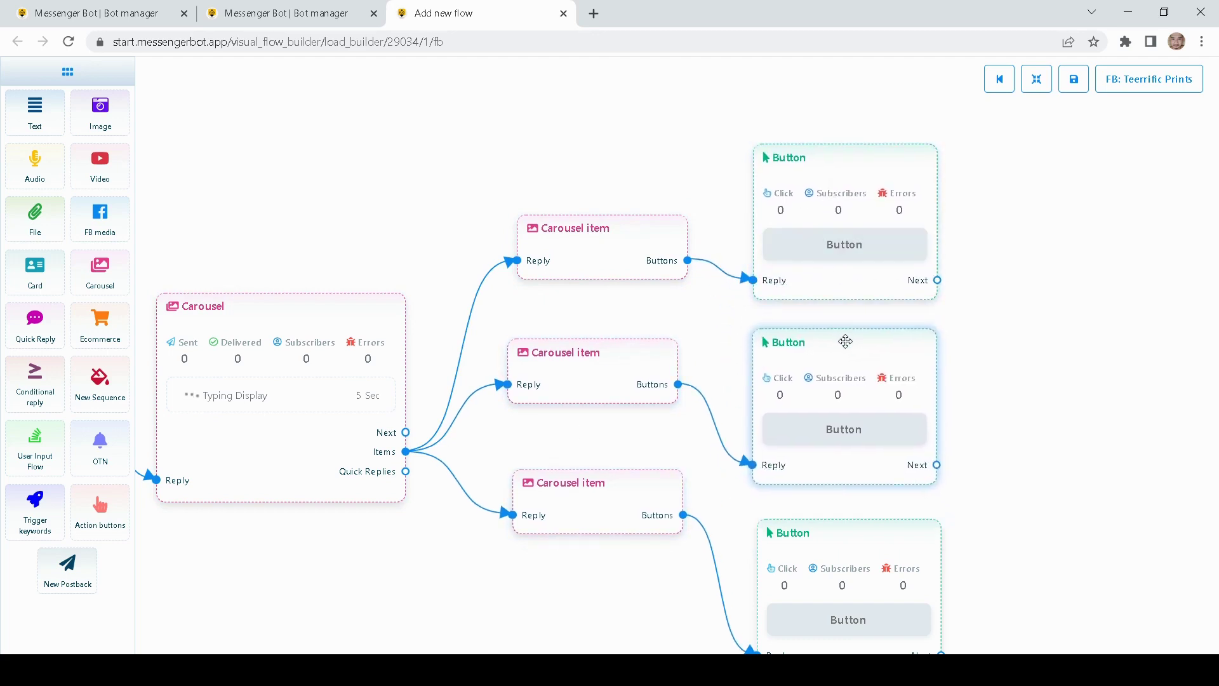
left_click_drag(840, 525, 832, 509)
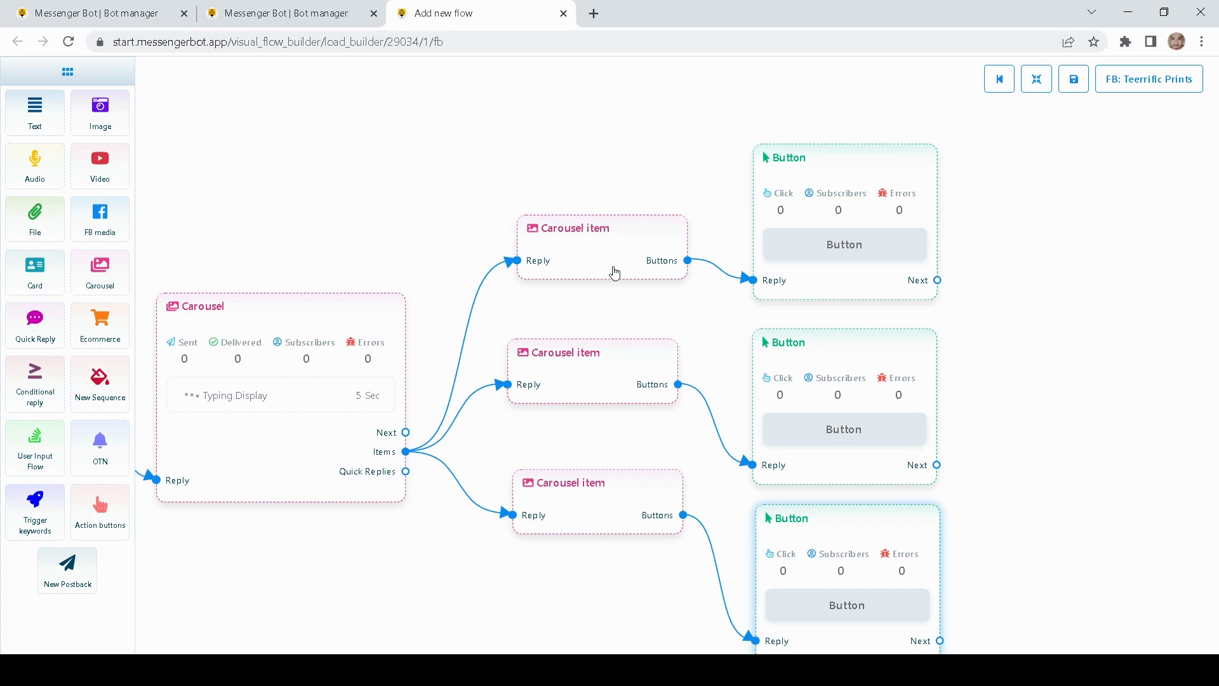
Open the uppermost Carousel item's configuration and upload the photo of a man in a white T-shirt as its reply image
left_click_drag(597, 259, 581, 254)
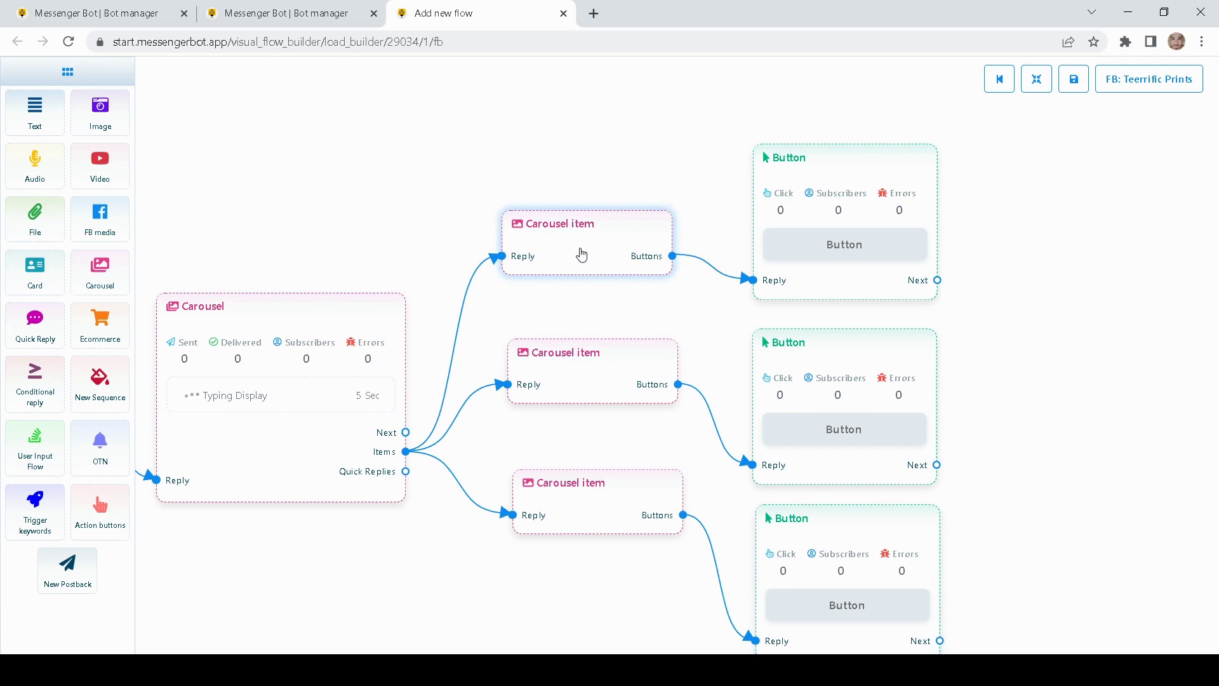
double_click(582, 254)
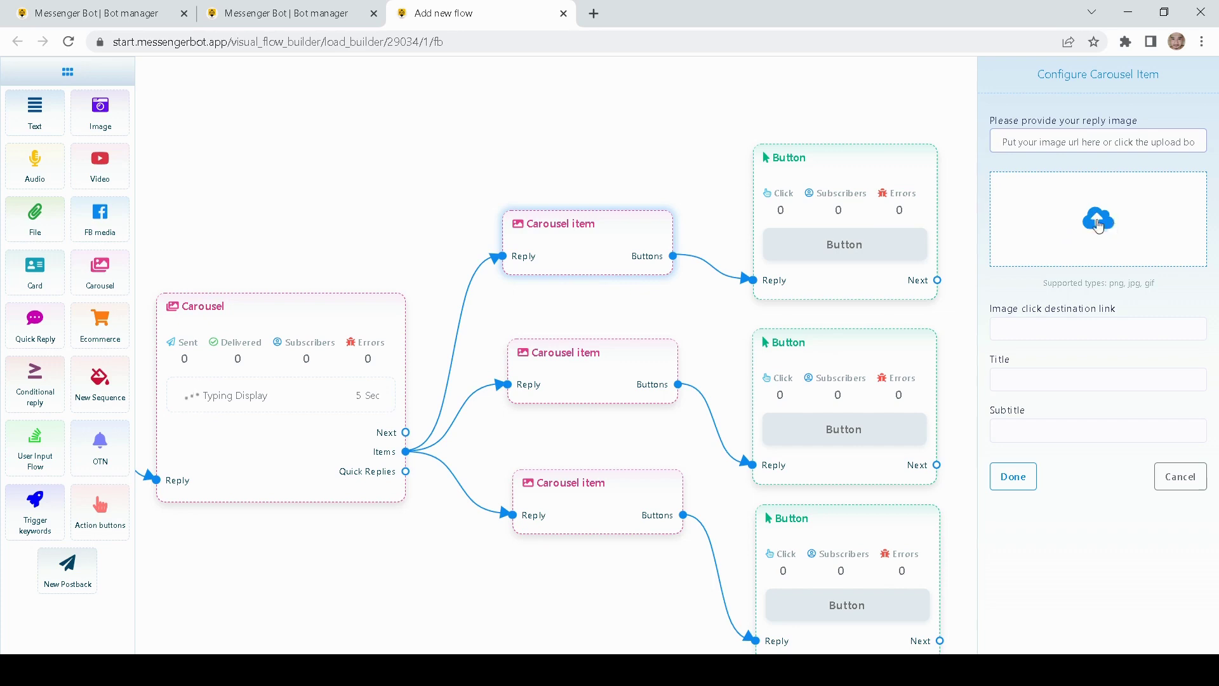
left_click(1106, 240)
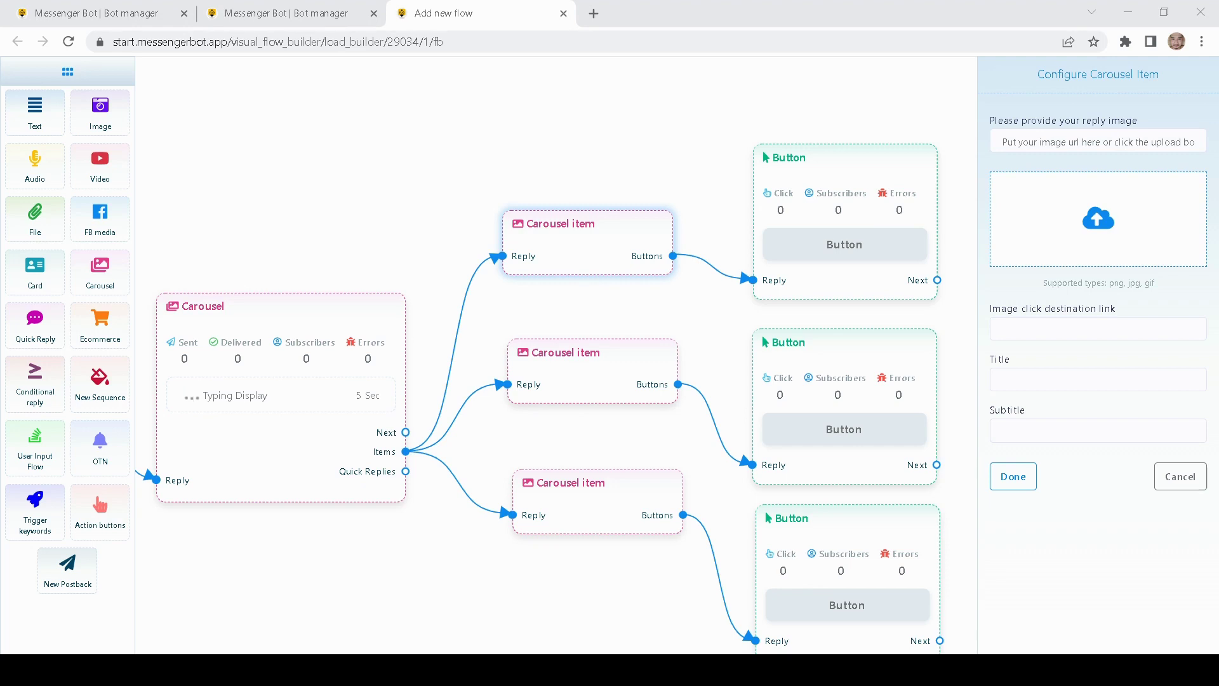
left_click(815, 475)
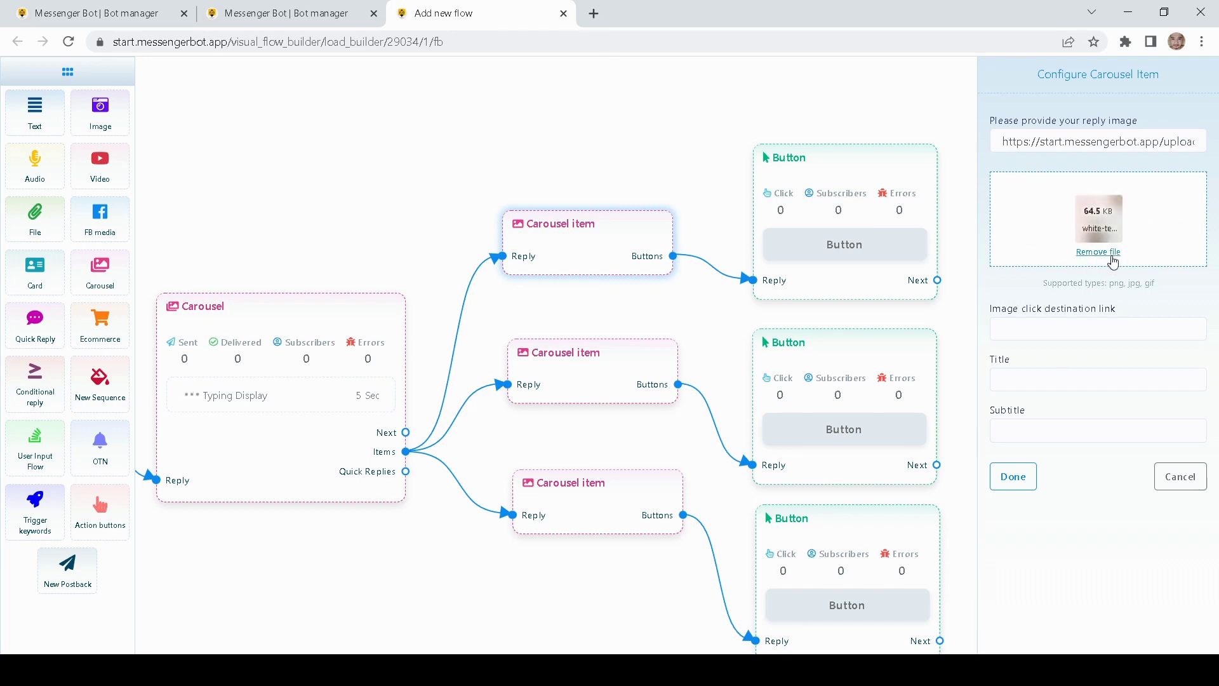
Title the carousel item "White Tshirt", leave its destination link and subtitle empty, and apply the configuration
left_click(1039, 334)
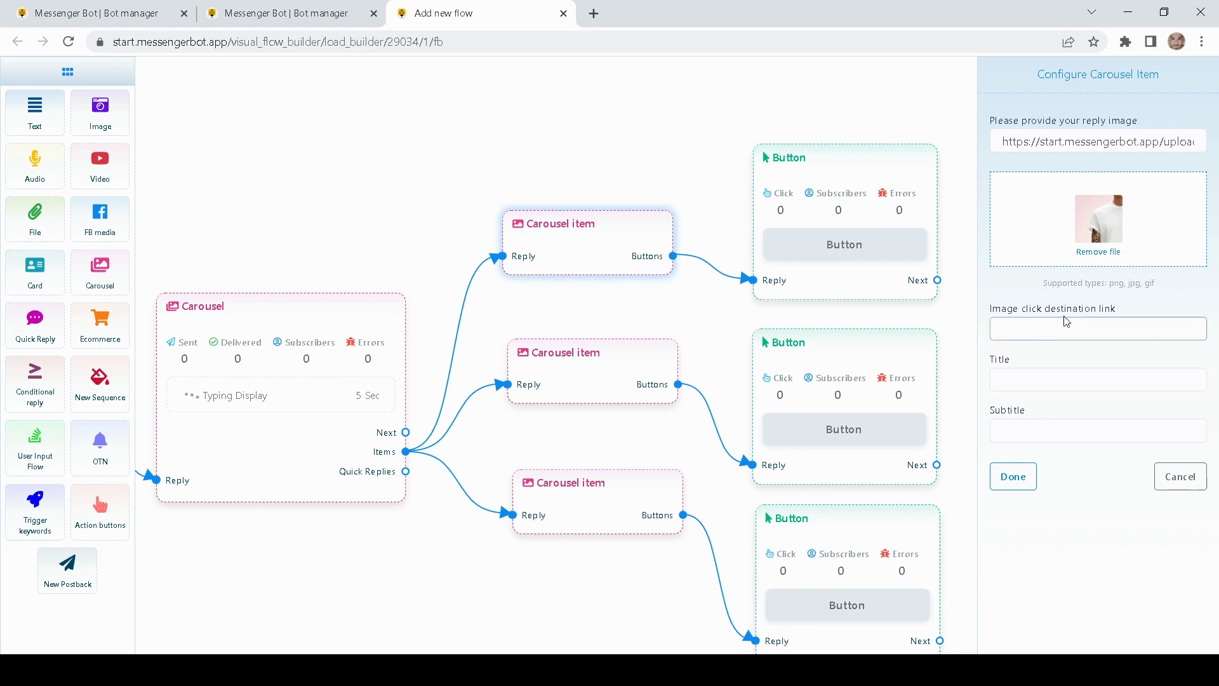
left_click(1013, 377)
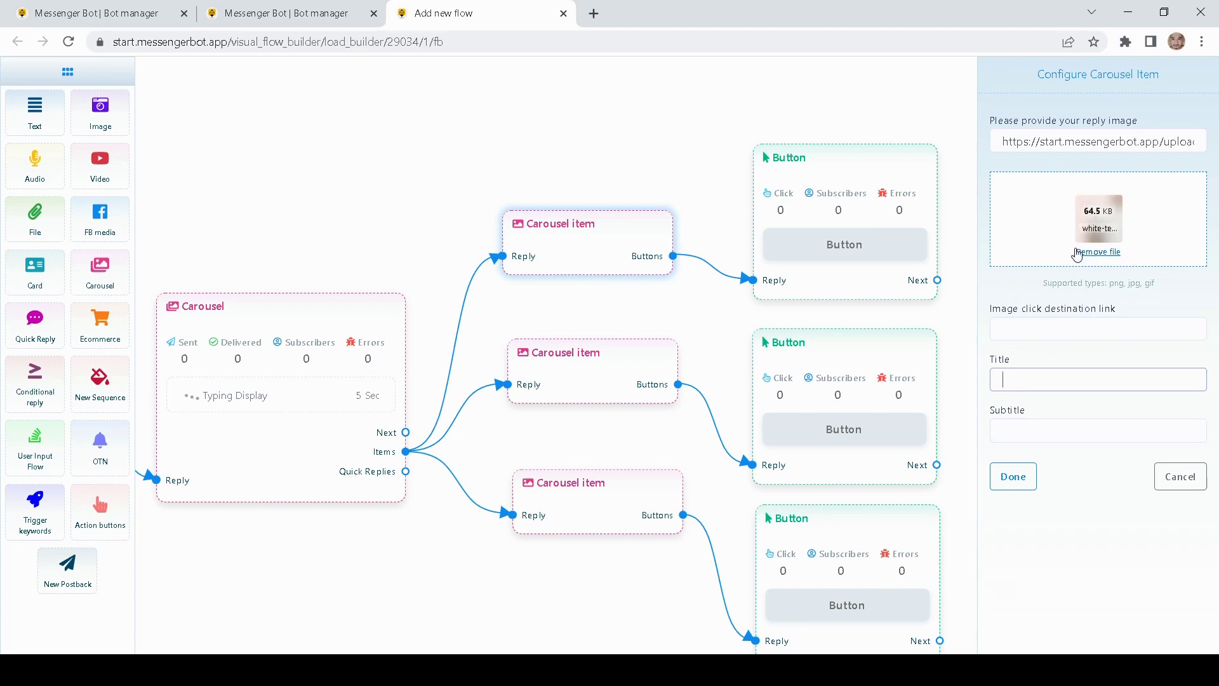
left_click(1018, 434)
left_click(1006, 376)
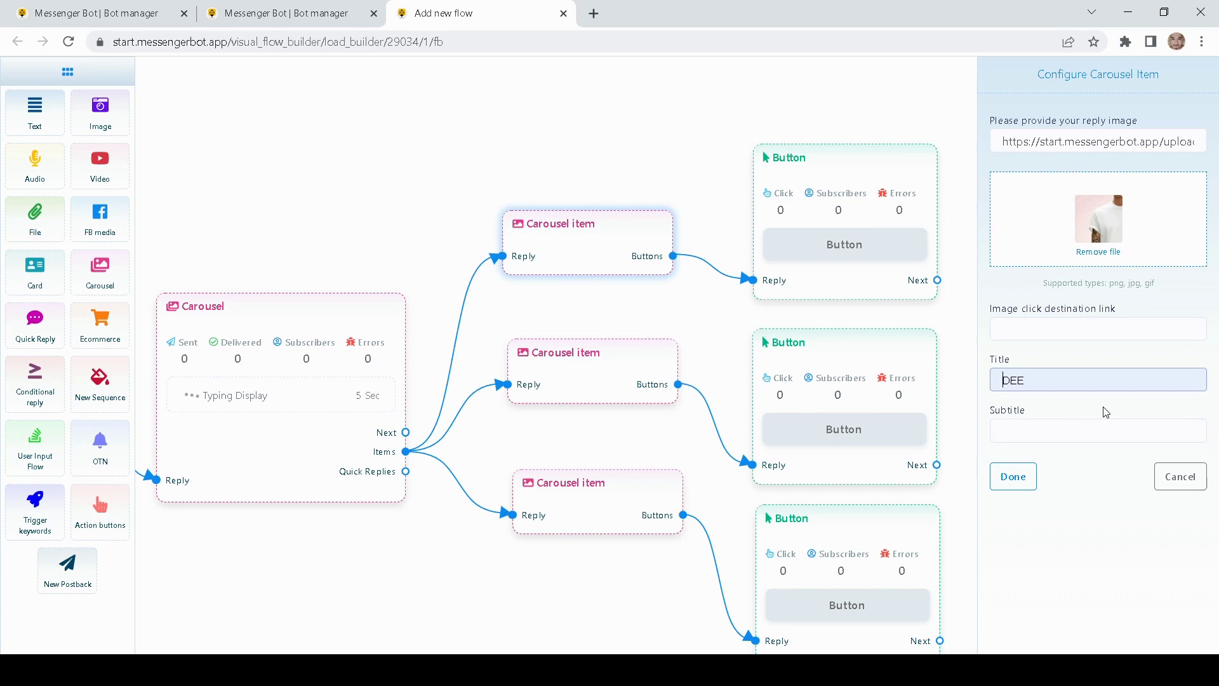
type("T")
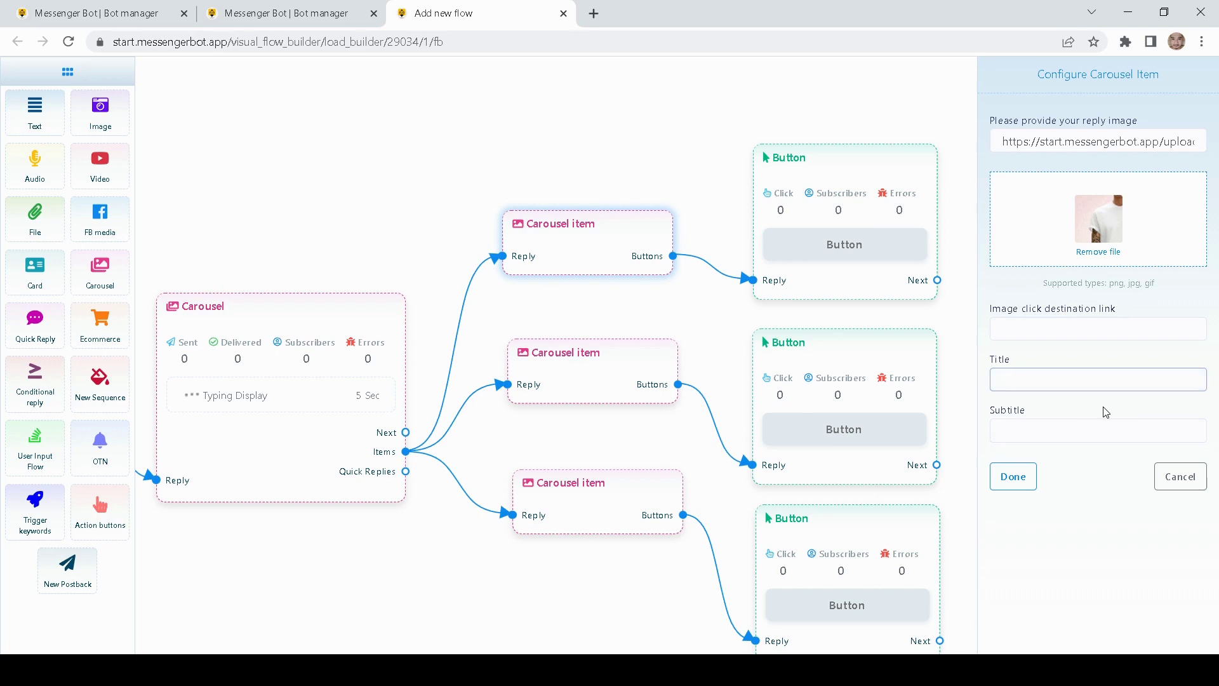
type("White Tshirt")
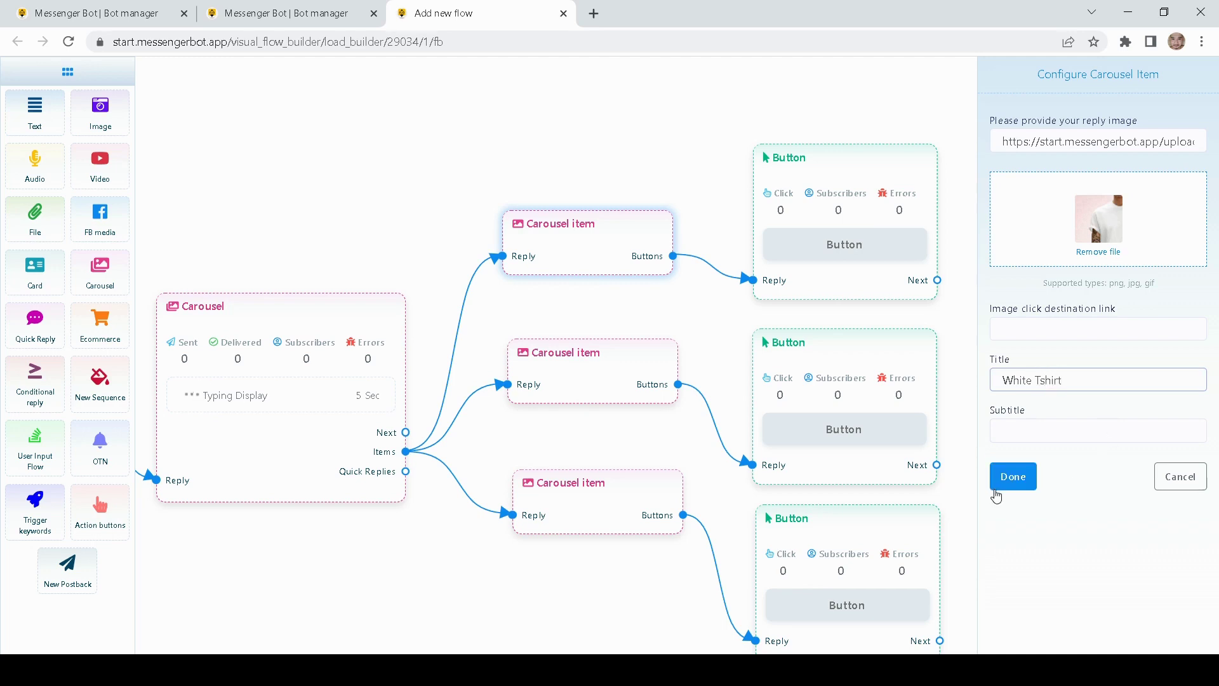
left_click(1016, 485)
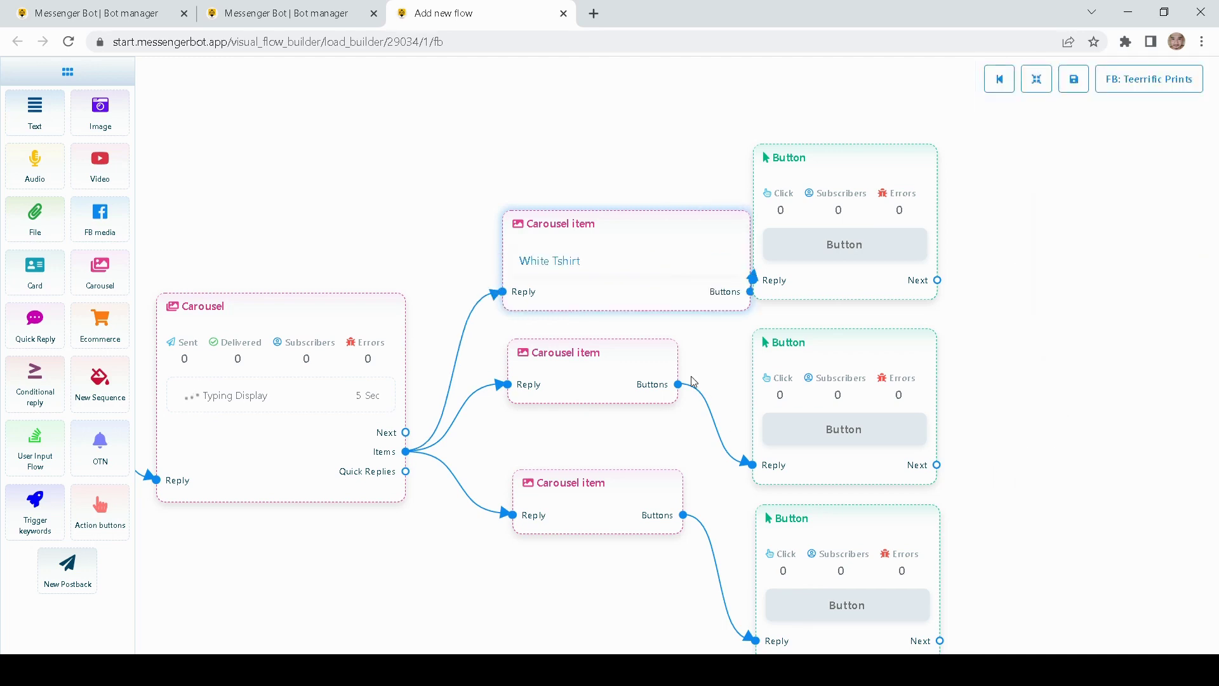
Reposition the White Tshirt item and its Button above the others, and move the third Carousel item lower
left_click_drag(641, 279, 578, 150)
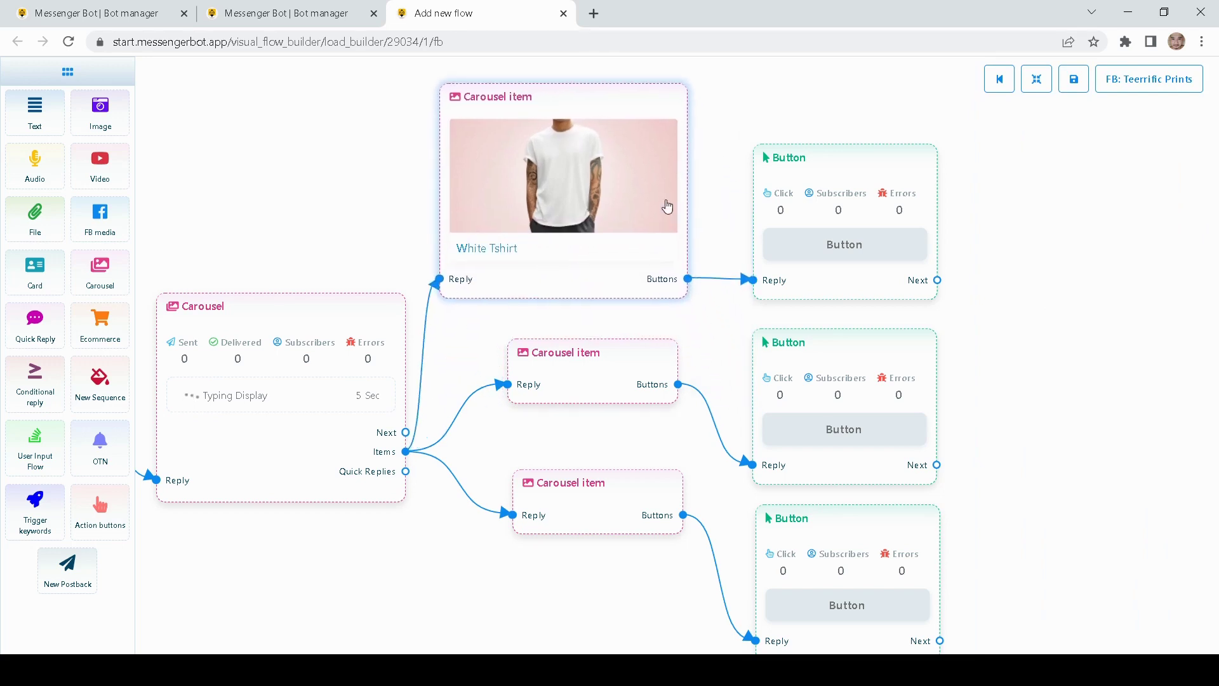
left_click_drag(678, 212, 732, 245)
left_click_drag(633, 228, 656, 237)
left_click_drag(838, 234, 844, 185)
left_click_drag(685, 229, 705, 194)
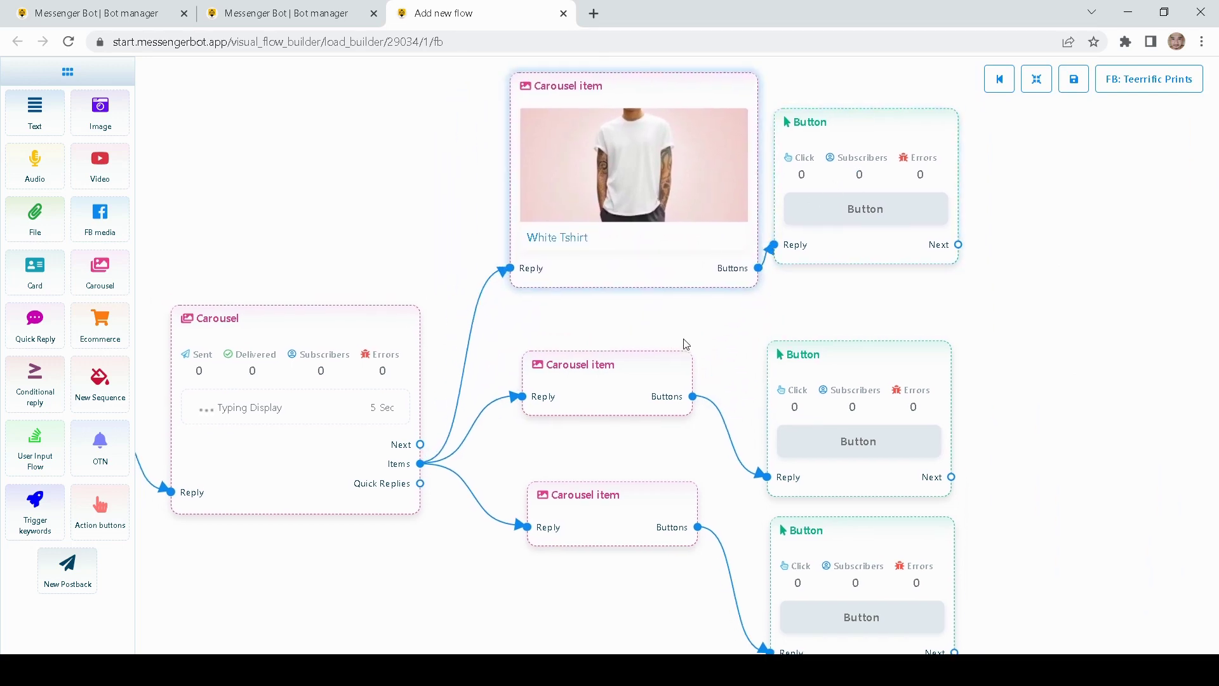
left_click_drag(684, 343, 681, 322)
left_click_drag(621, 501, 607, 539)
Configure the second Carousel item with the plain white crew-neck shirt image and the title "Crew Neck"
left_click_drag(609, 386, 605, 403)
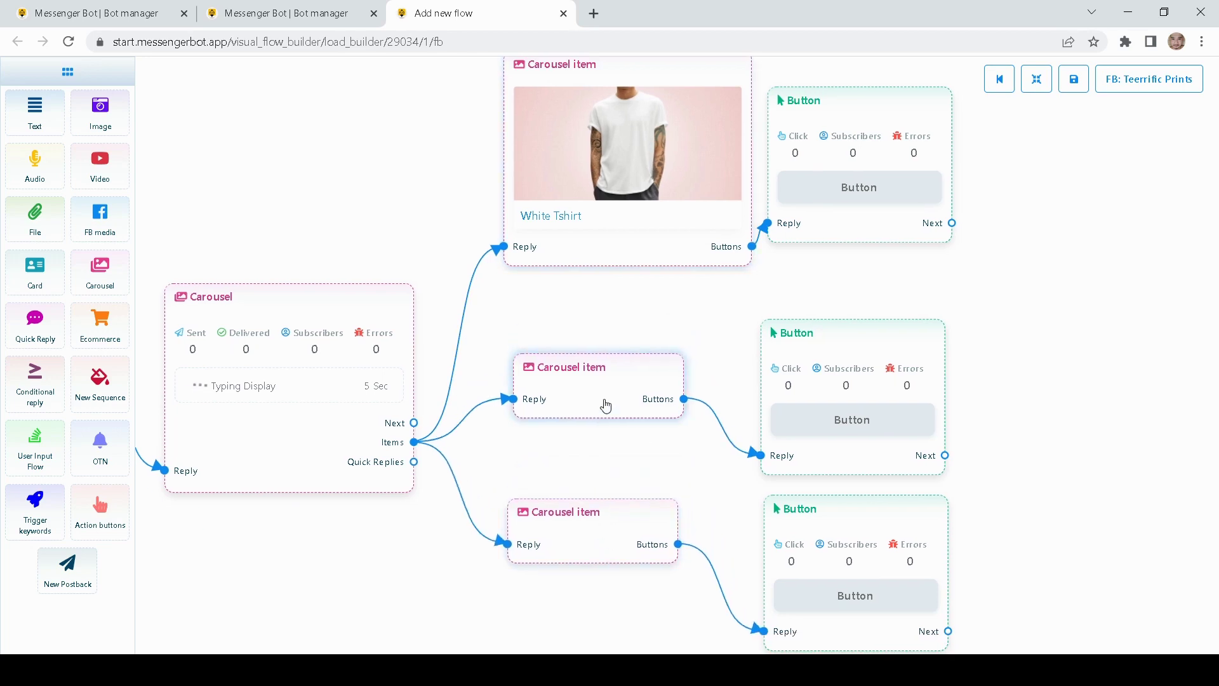
double_click(605, 403)
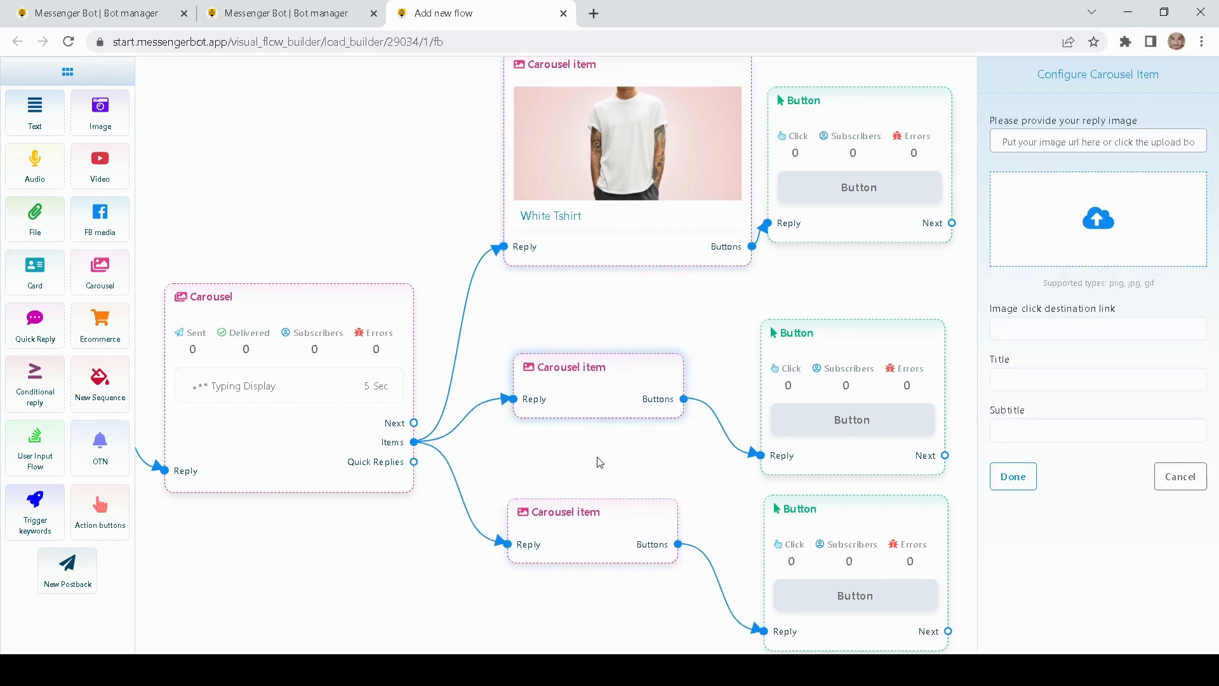
scroll(600, 462, "down", 1)
left_click(1095, 237)
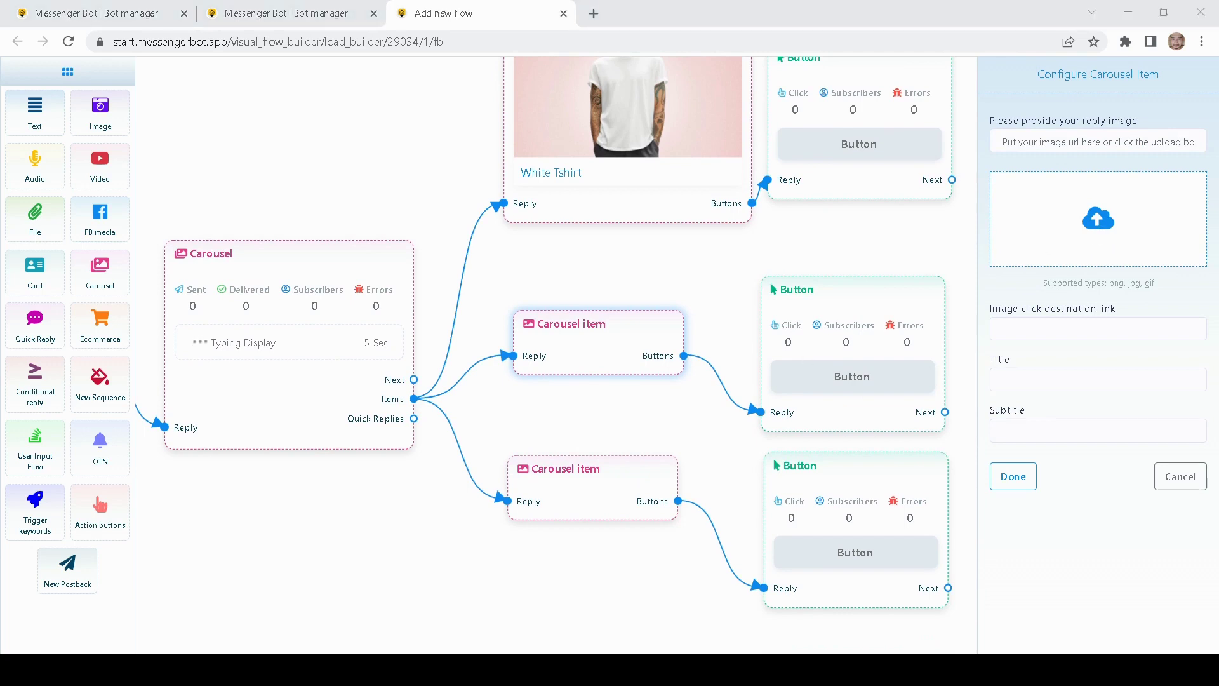
left_click(1034, 384)
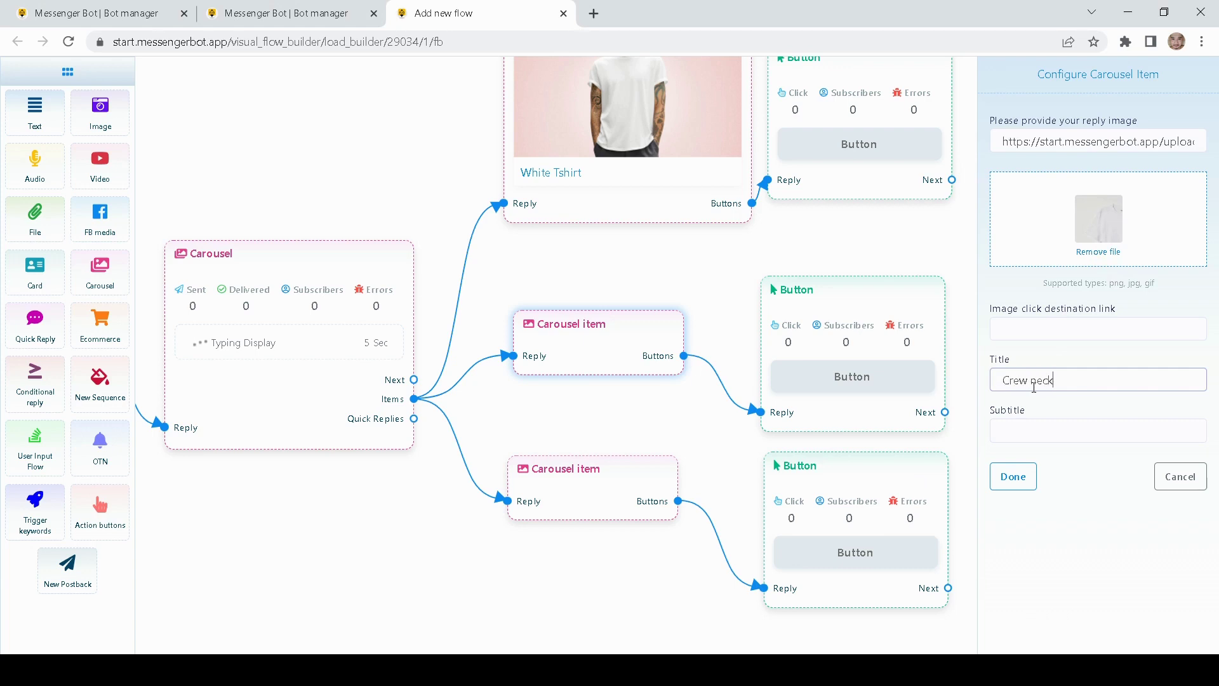
left_click(1013, 476)
Arrange the Crew Neck item below the White Tshirt item, and move the third Carousel item and the lower two Buttons to make room
left_click_drag(661, 400, 609, 290)
left_click_drag(1016, 388, 1014, 274)
left_click_drag(614, 389, 607, 544)
left_click_drag(860, 436, 870, 513)
left_click_drag(832, 237, 865, 294)
left_click_drag(673, 231, 699, 256)
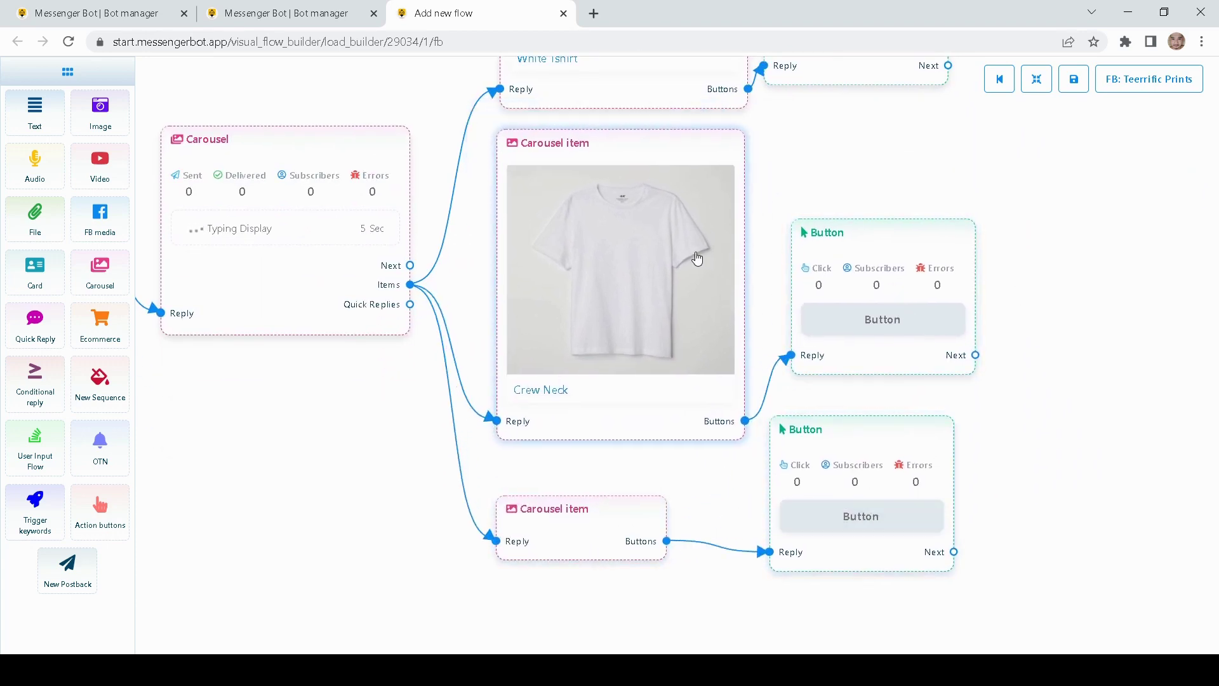
left_click_drag(979, 388, 993, 321)
left_click_drag(815, 404, 823, 447)
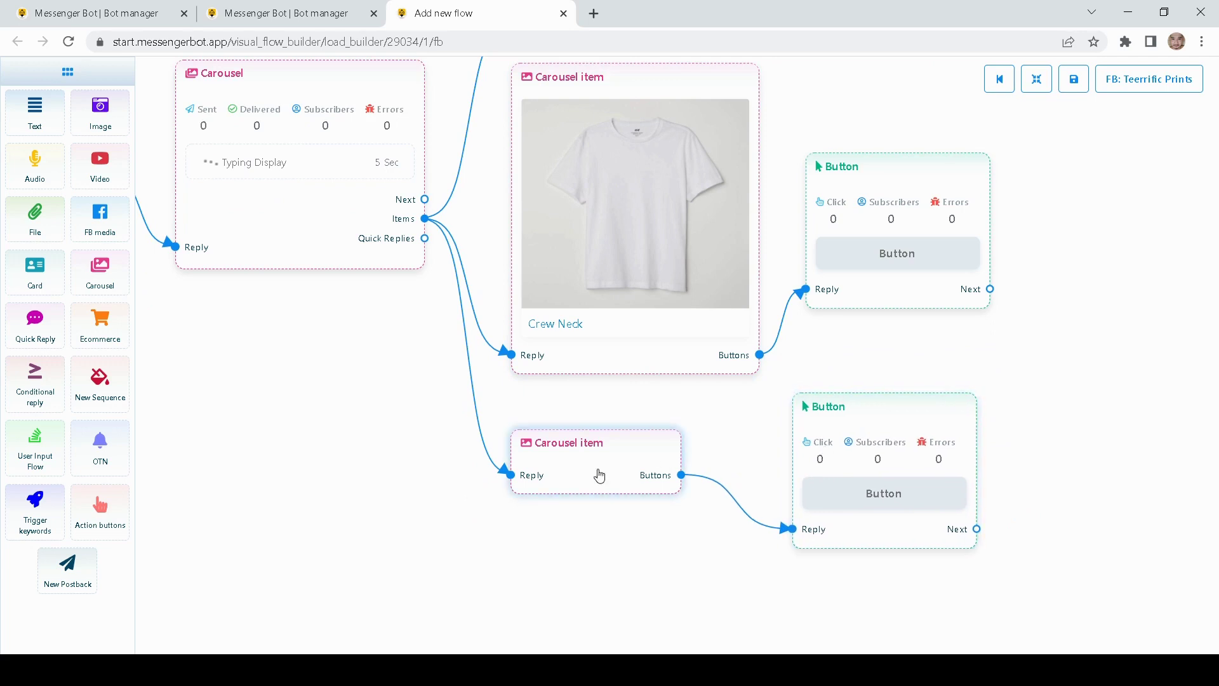
Configure the third Carousel item with the white long-sleeve shirt image and the title "Long Sleeve"
double_click(594, 471)
left_click(1114, 212)
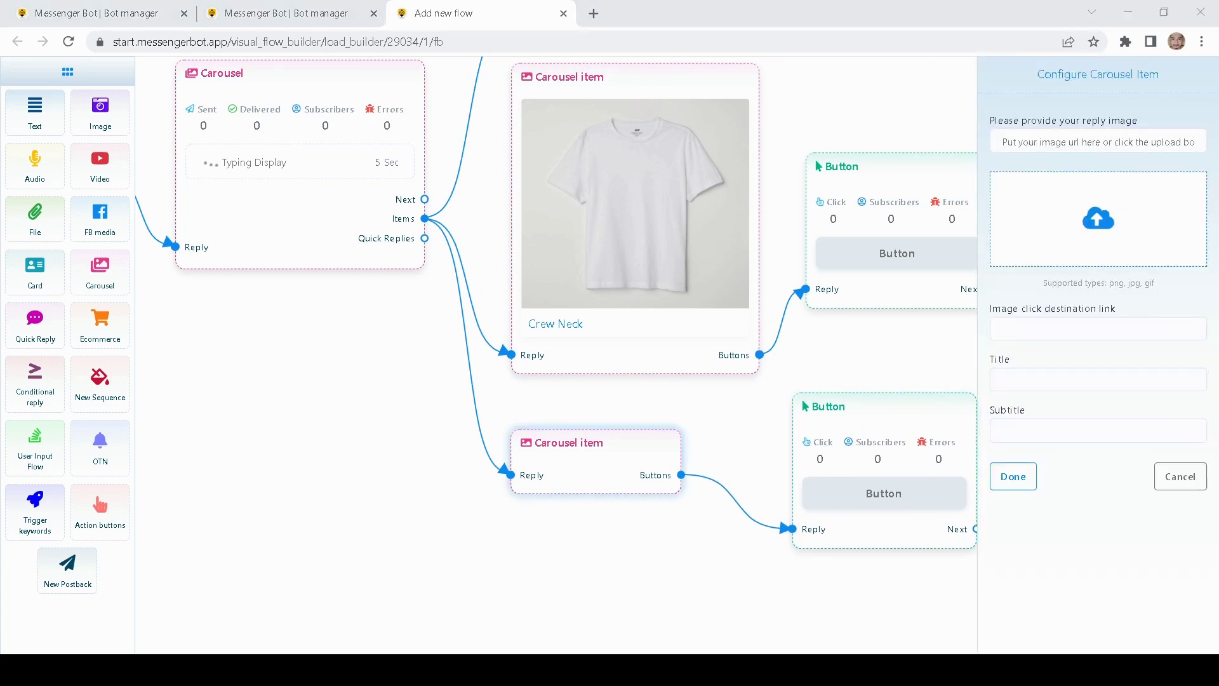
left_click(1034, 374)
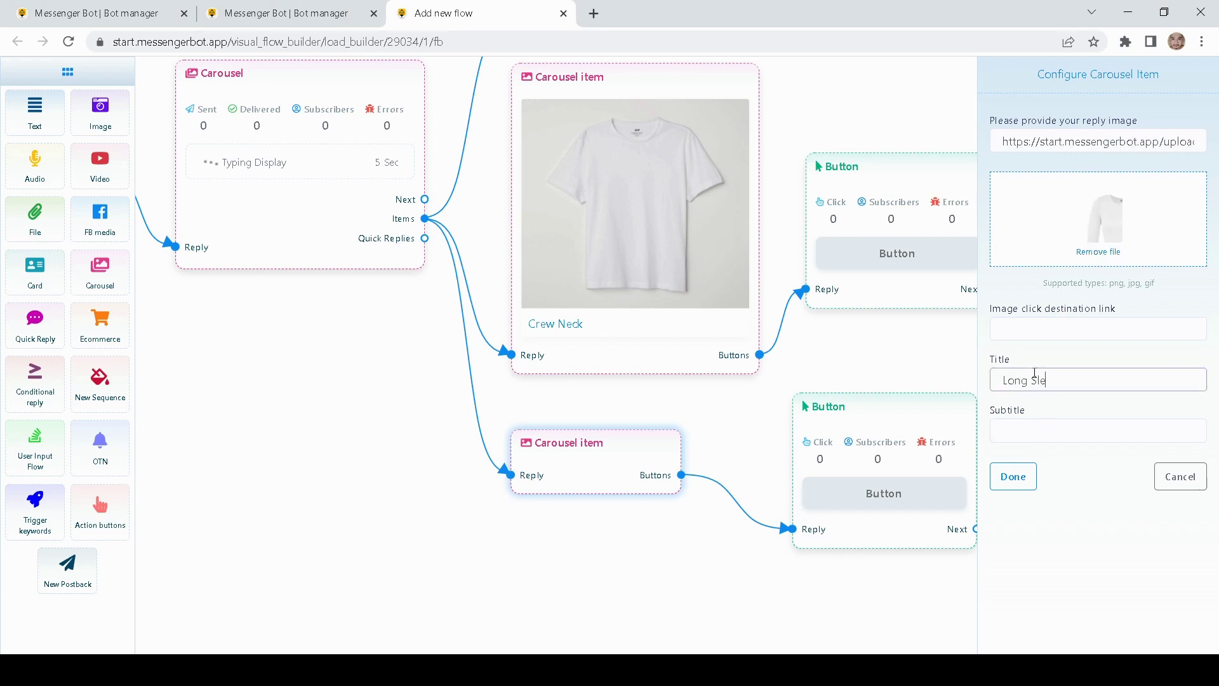
left_click(1013, 476)
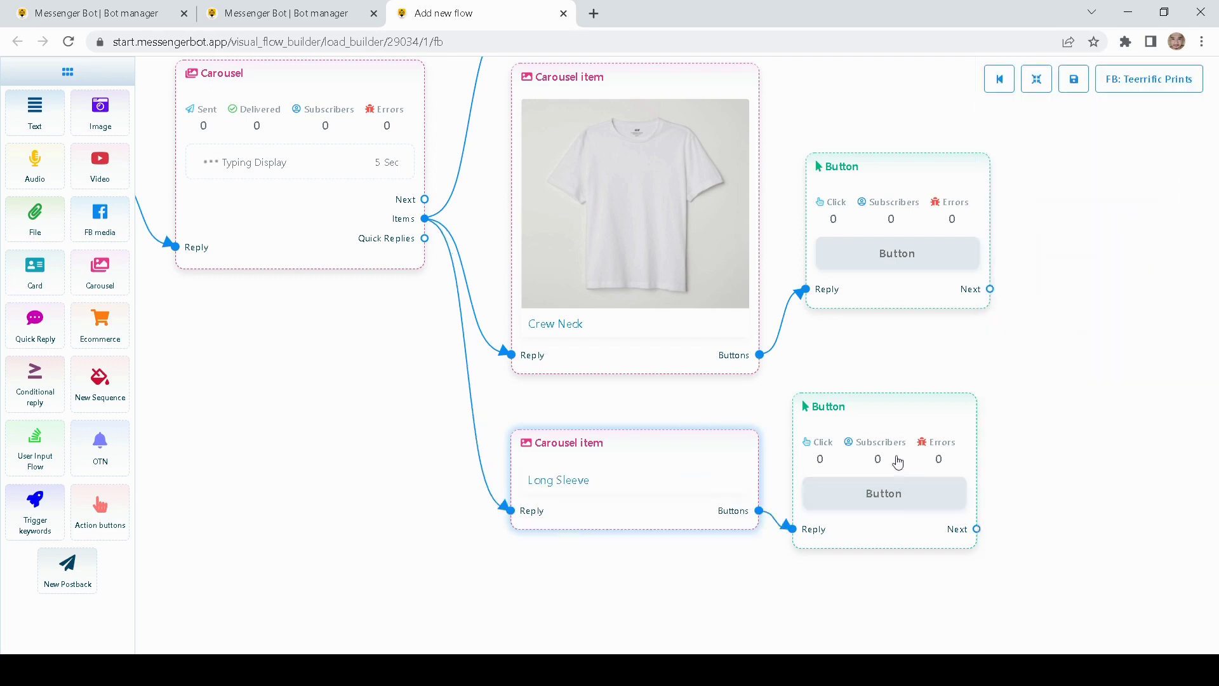
Adjust the Long Sleeve item's position below the Crew Neck item and bring the whole carousel branch into view
left_click_drag(675, 472, 680, 465)
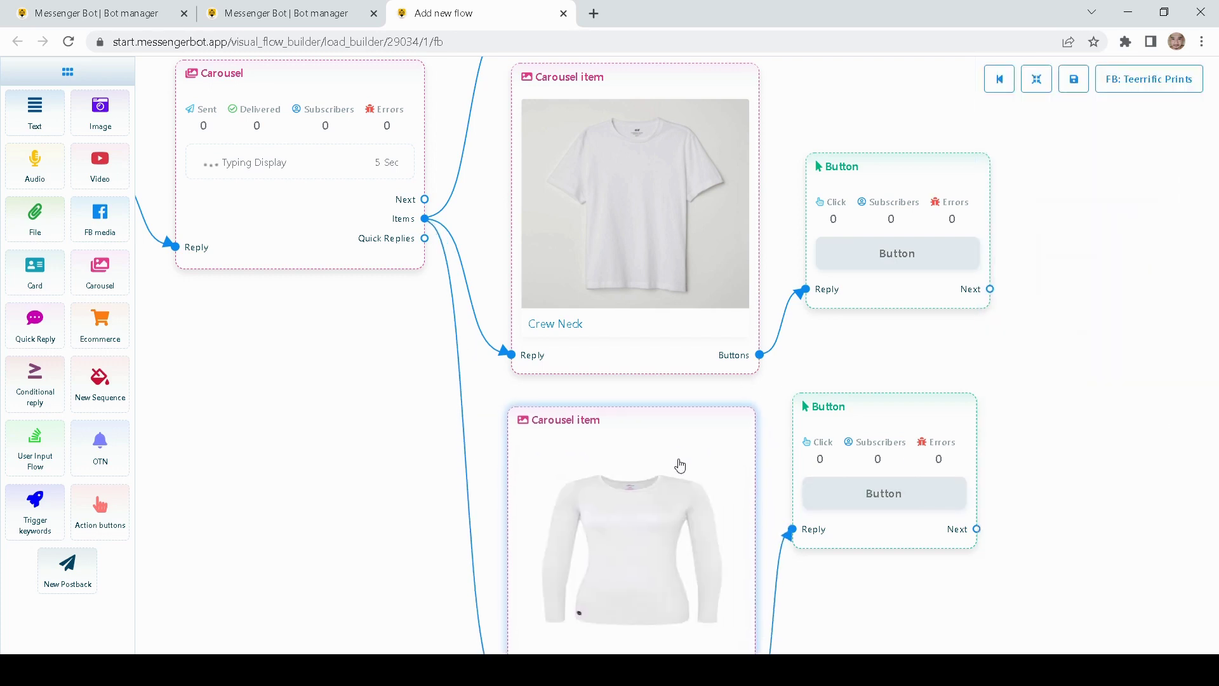
scroll(680, 464, "up", 2)
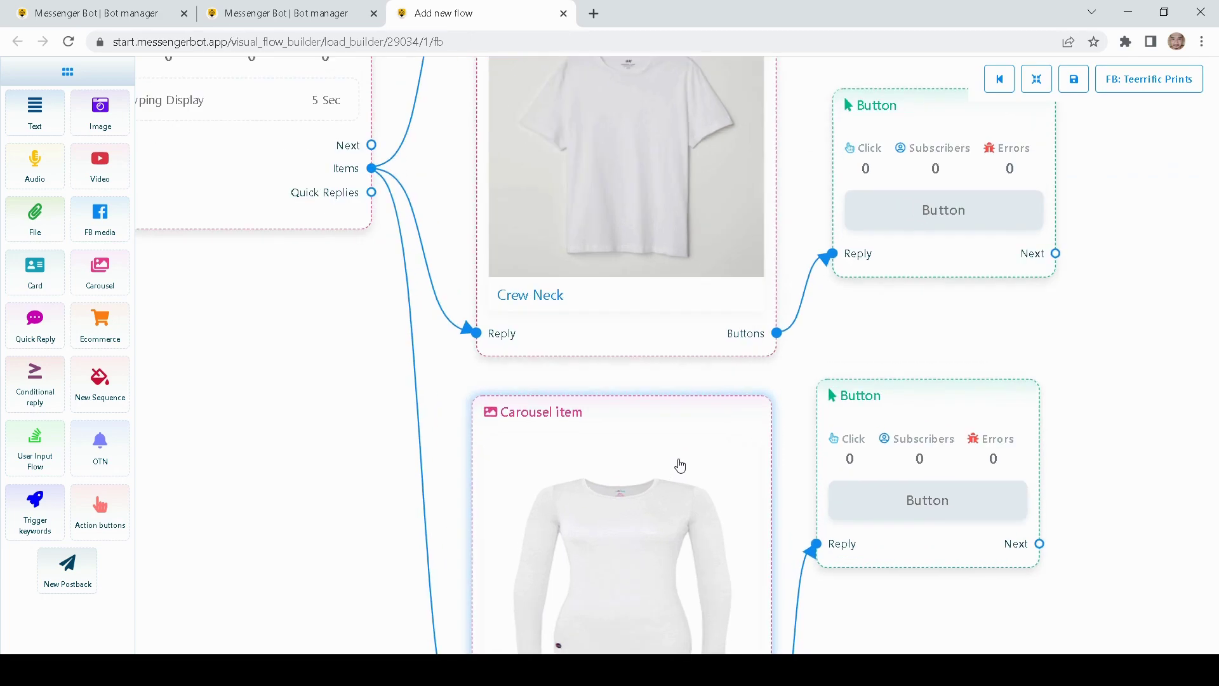
scroll(680, 464, "down", 7)
left_click_drag(961, 333, 958, 274)
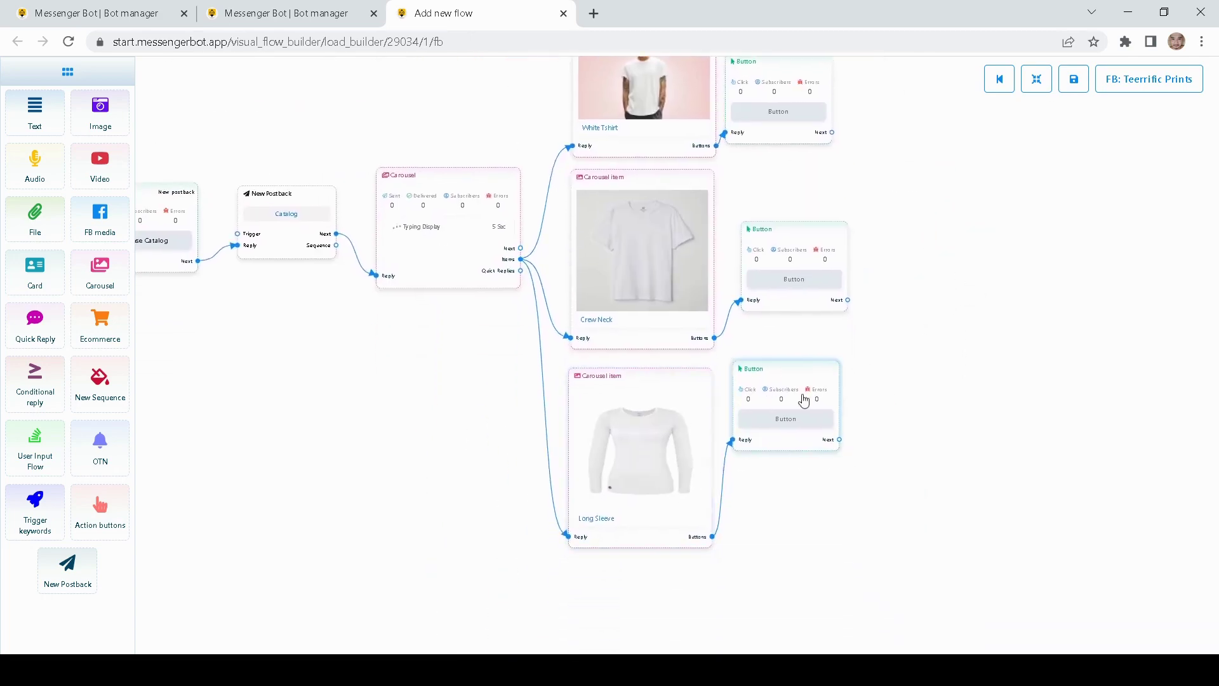
Reposition the three Button elements so each sits beside its White Tshirt, Crew Neck or Long Sleeve Carousel item
left_click_drag(804, 379, 804, 436)
left_click_drag(787, 262, 787, 285)
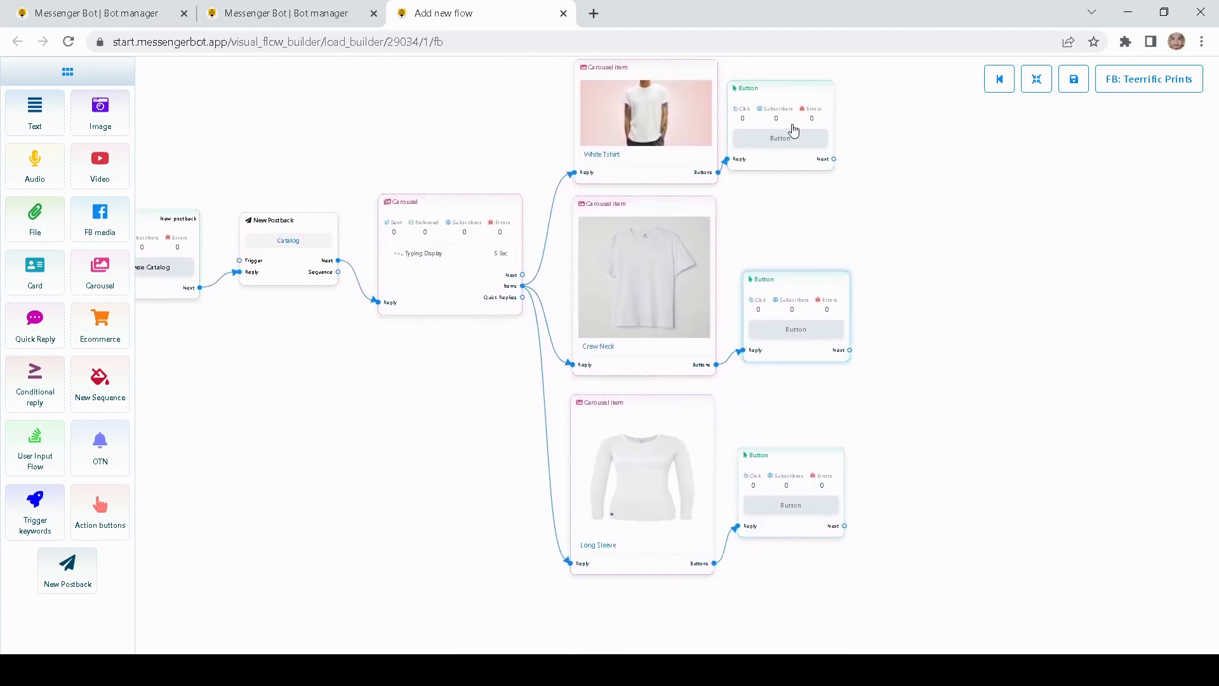
left_click_drag(790, 123, 803, 129)
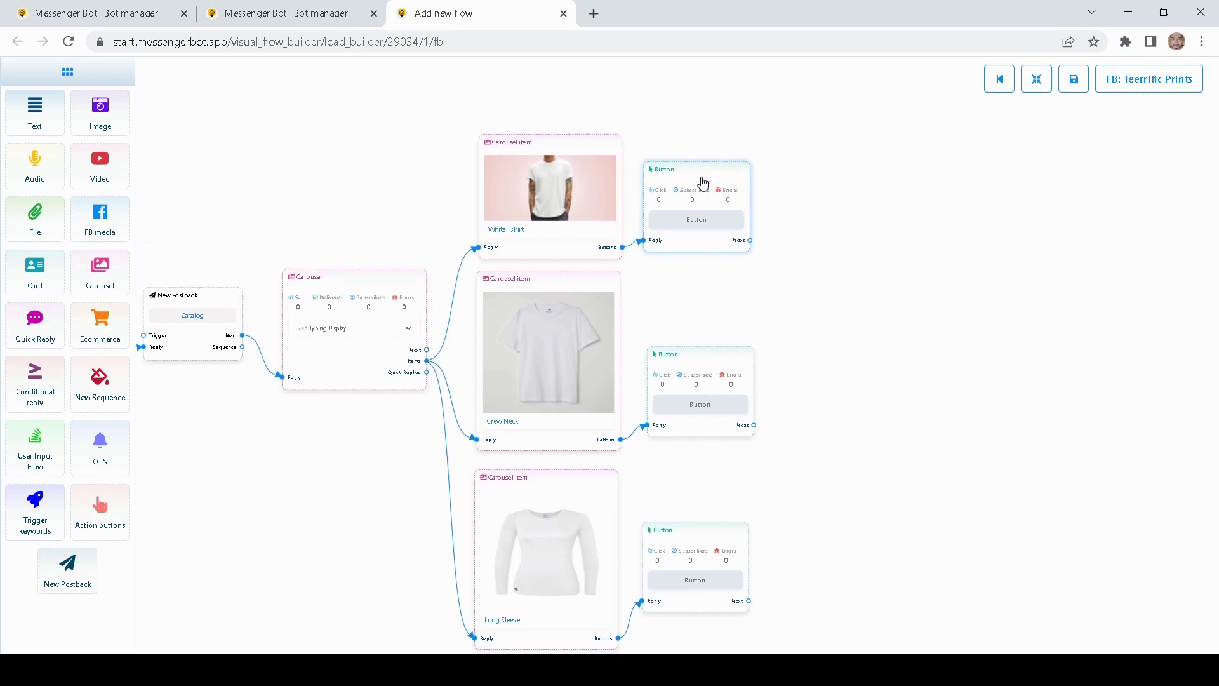
Configure the White Tshirt item's Button with the text "Get it now" and the type New postback
scroll(697, 181, "up", 2)
left_click_drag(677, 326, 706, 319)
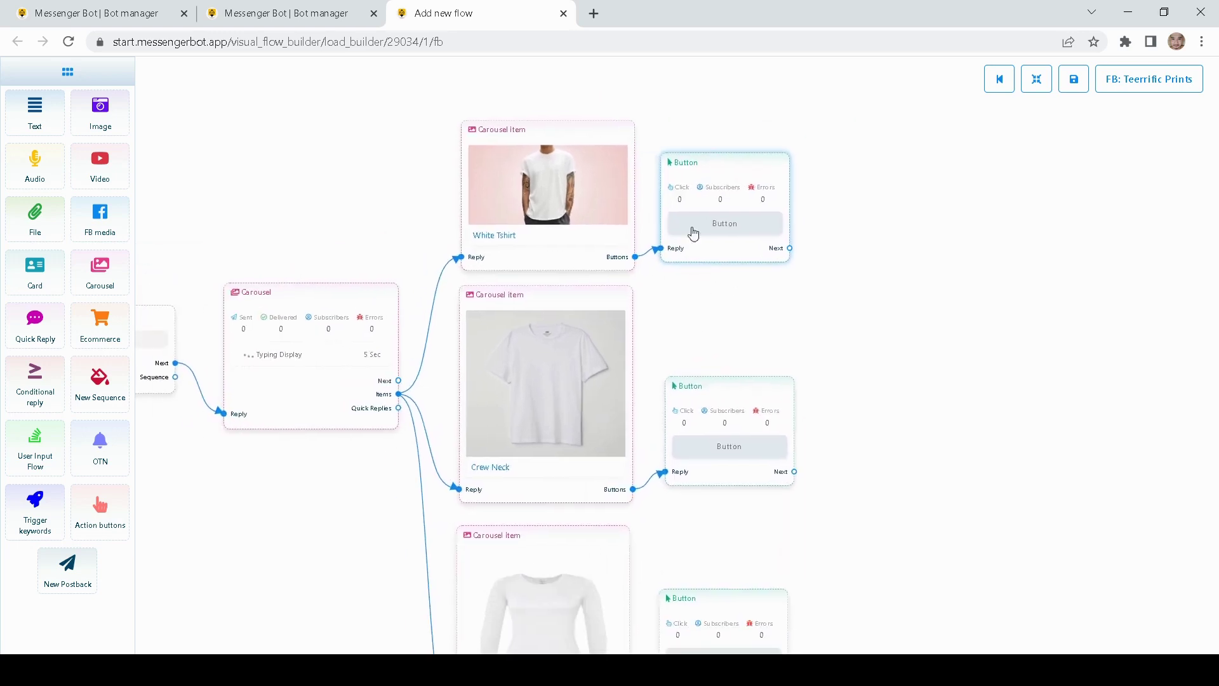
double_click(716, 166)
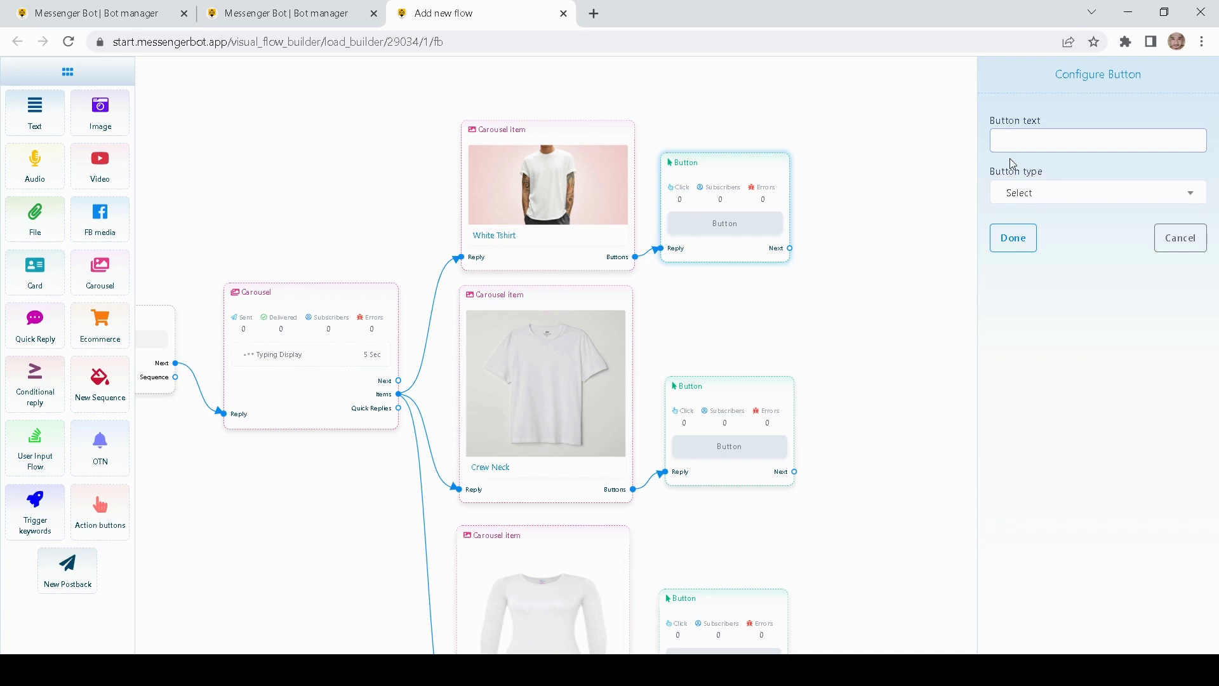
type("Get it now")
left_click(1049, 193)
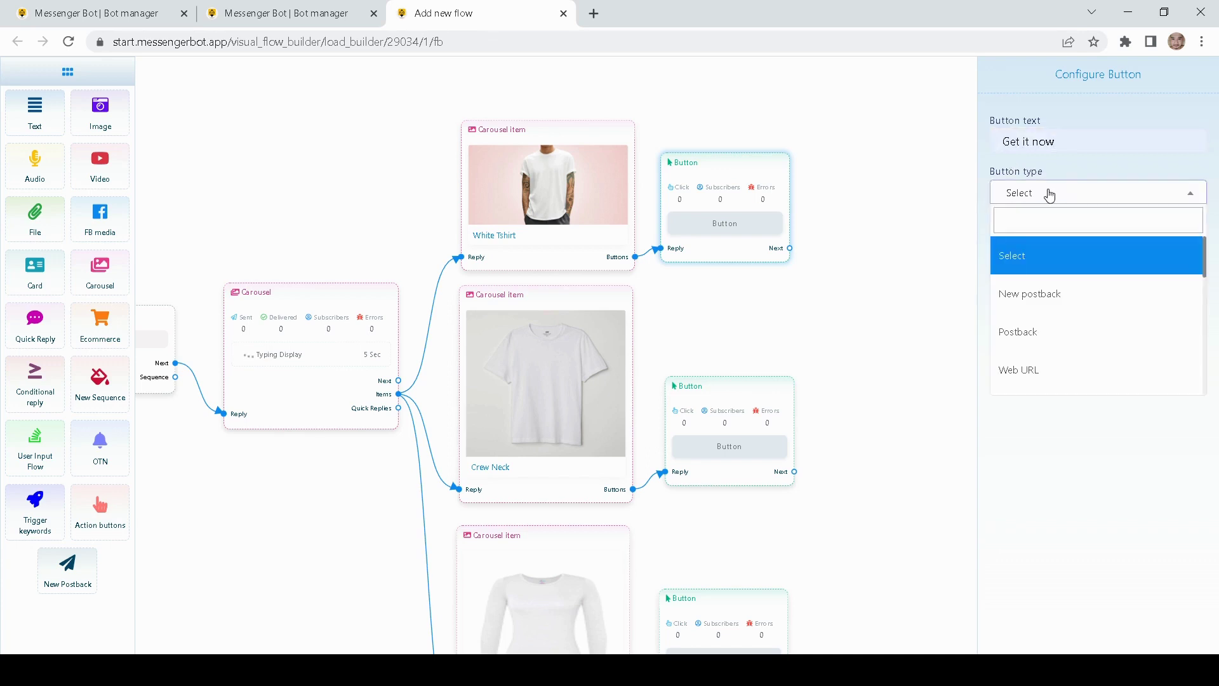
left_click(1042, 294)
left_click(1016, 241)
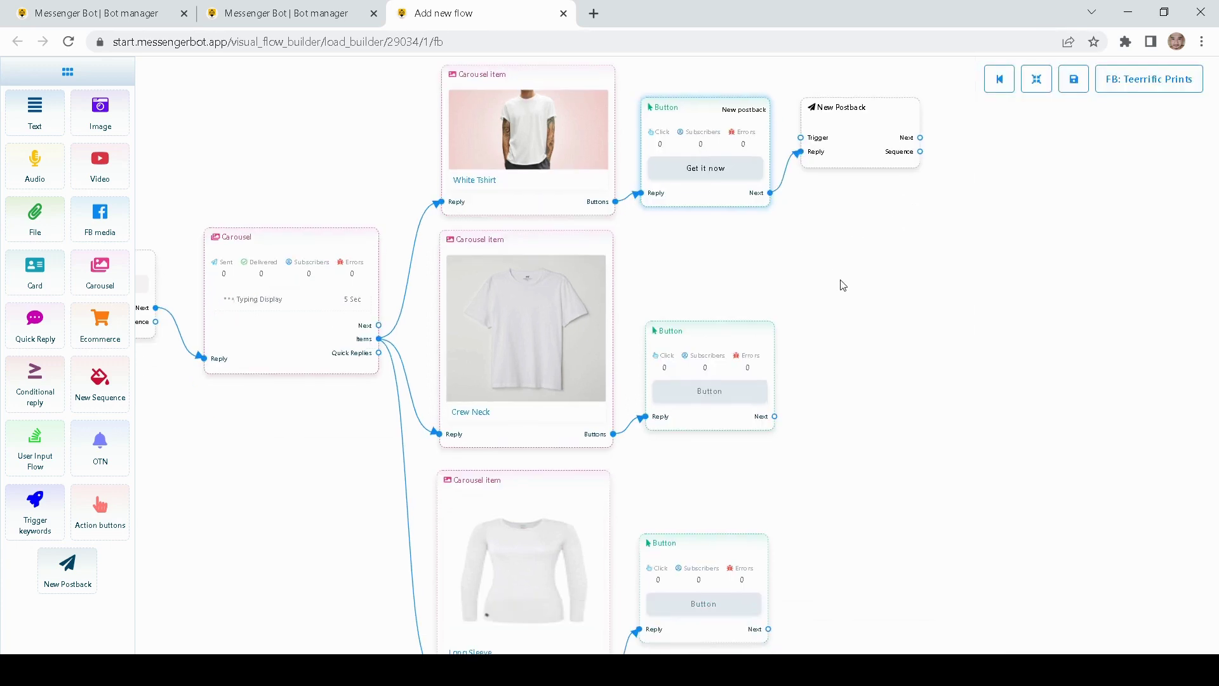
Configure the Crew Neck item's Button with the text "Get it now" and the type New postback
left_click(706, 353)
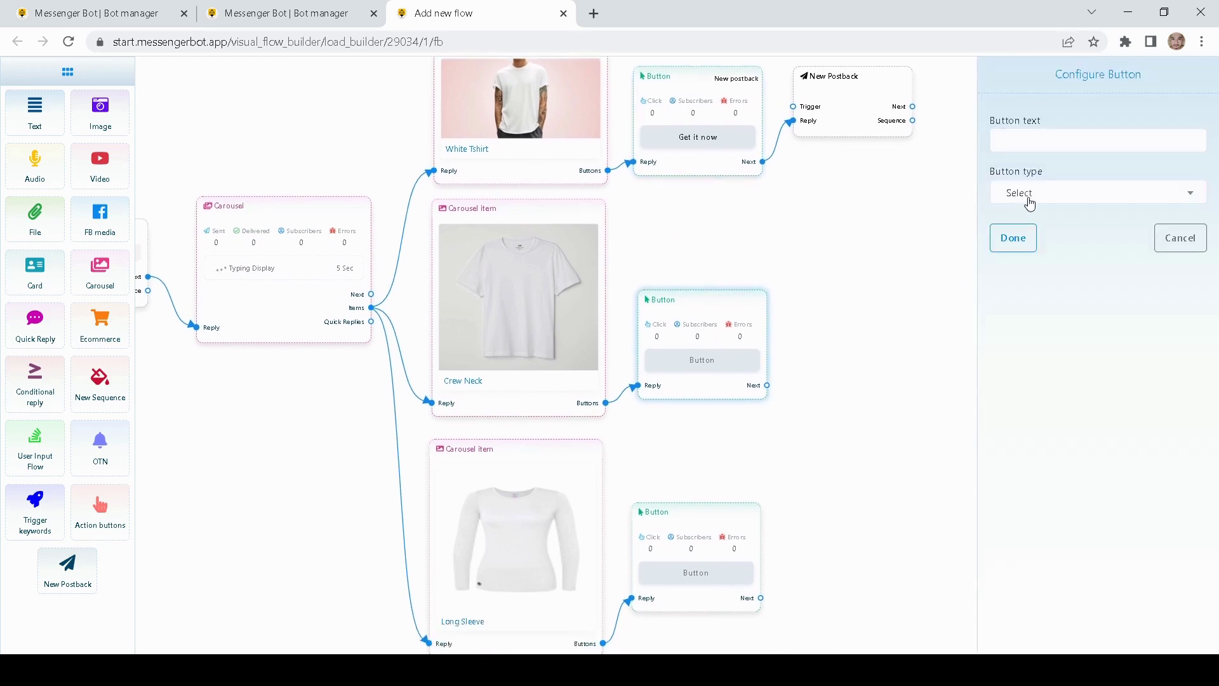
left_click(1028, 144)
type("Get it now")
left_click(1042, 201)
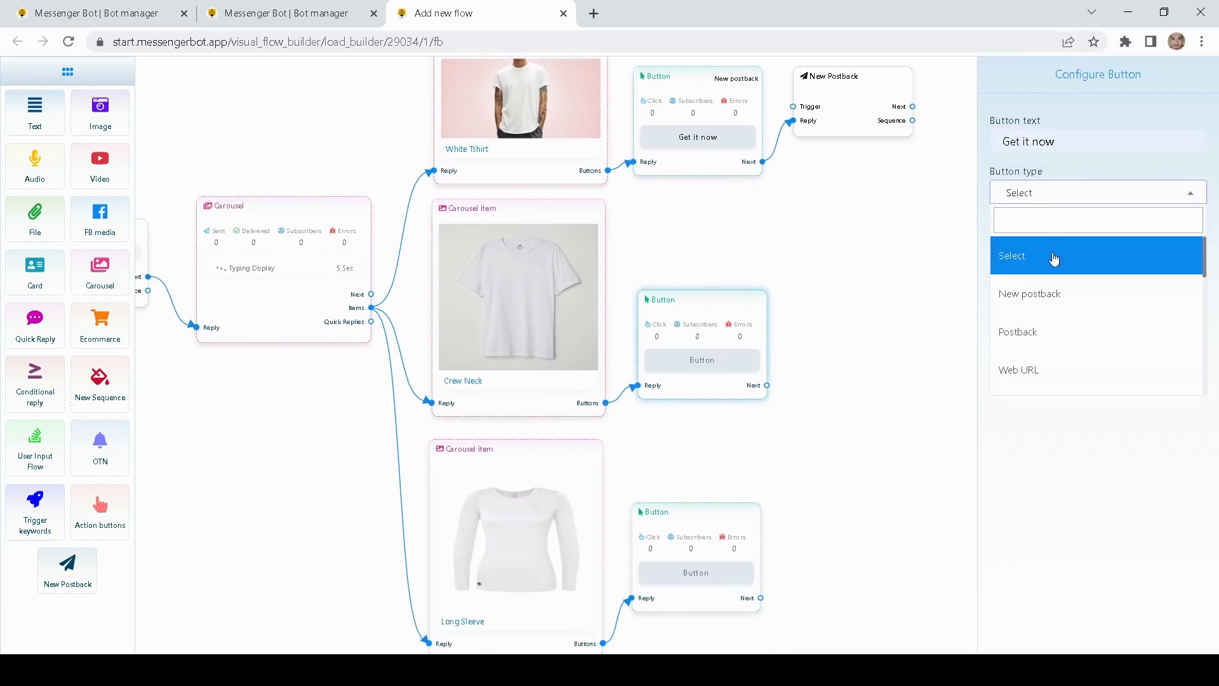
left_click(1044, 293)
left_click(1014, 238)
Configure the Long Sleeve item's Button with the text "Get it now" and the type New postback
left_click(715, 427)
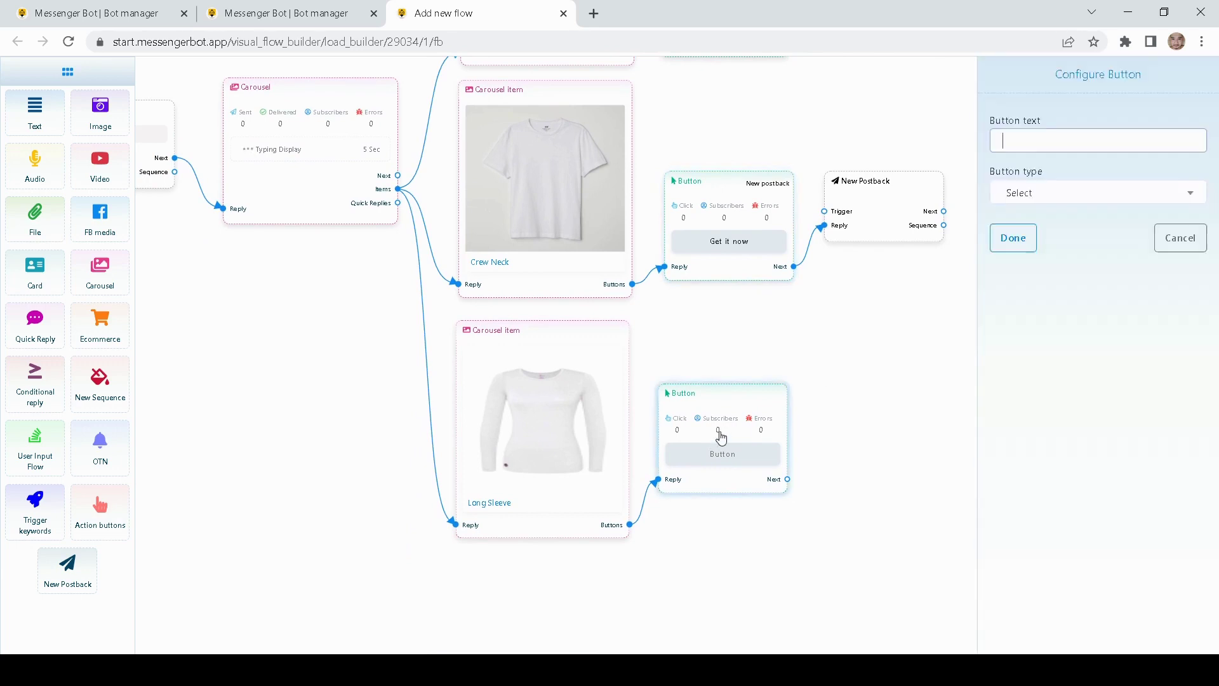
left_click(1031, 140)
type("Get it now")
left_click(1023, 201)
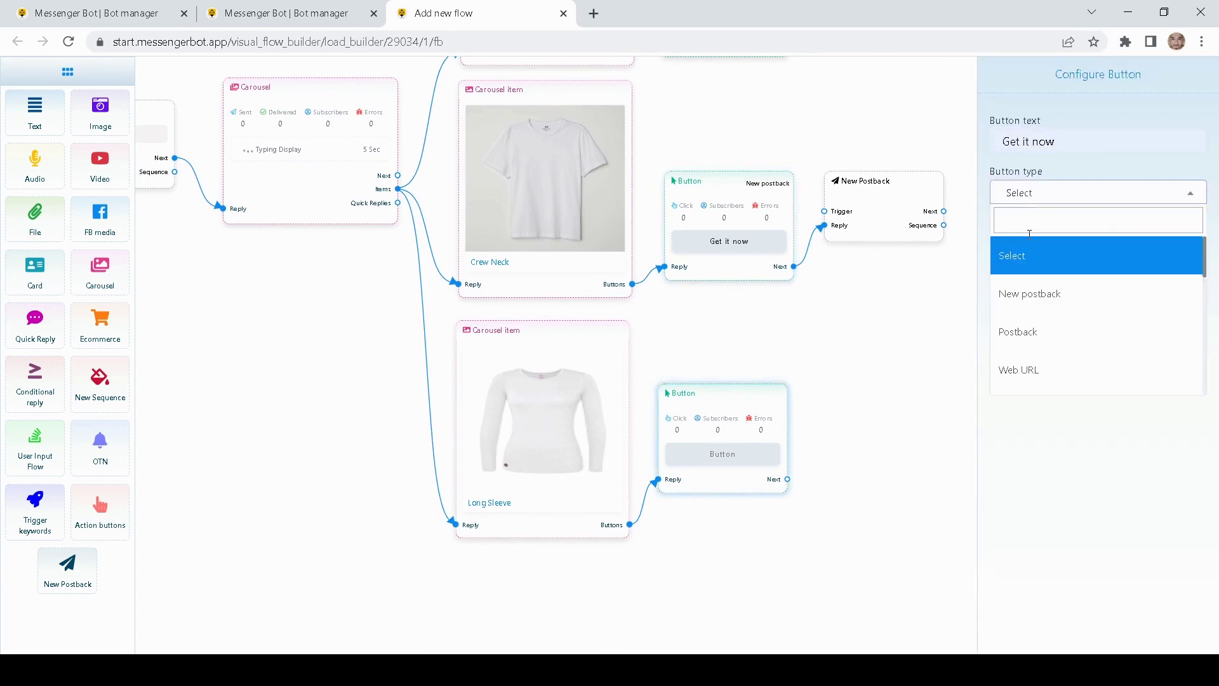
left_click(1032, 287)
left_click(1012, 237)
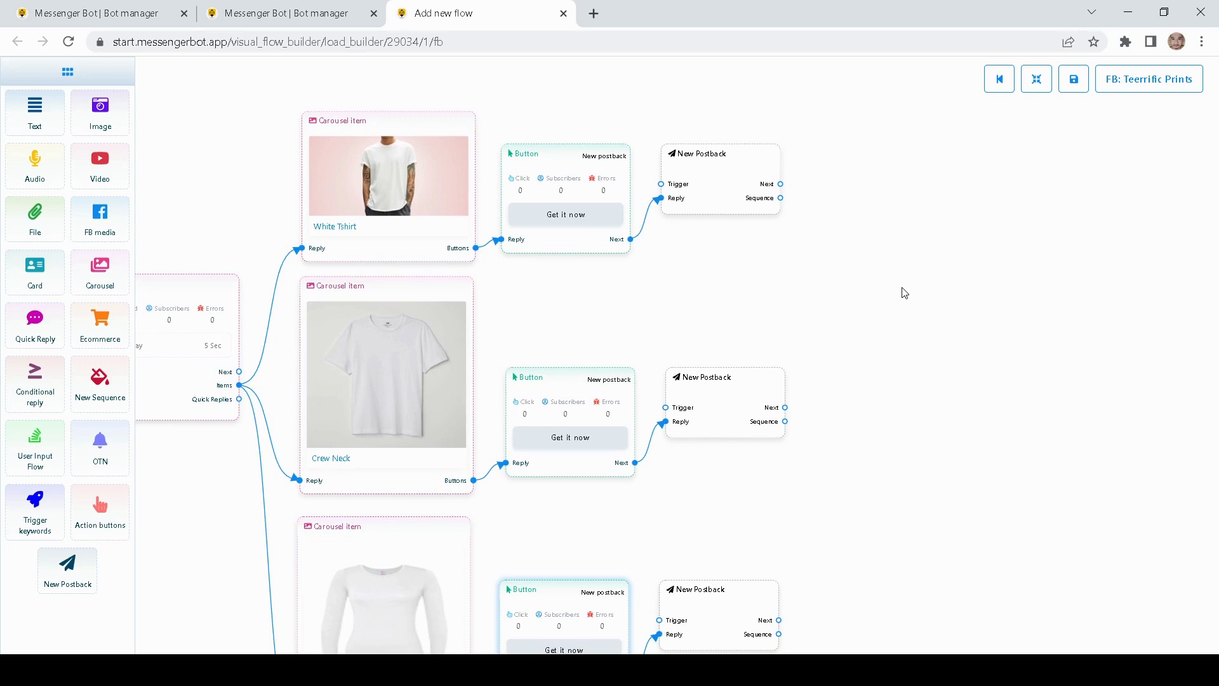
Give the New Postback in the White Tshirt branch the title "Get it now"
left_click_drag(904, 292, 844, 289)
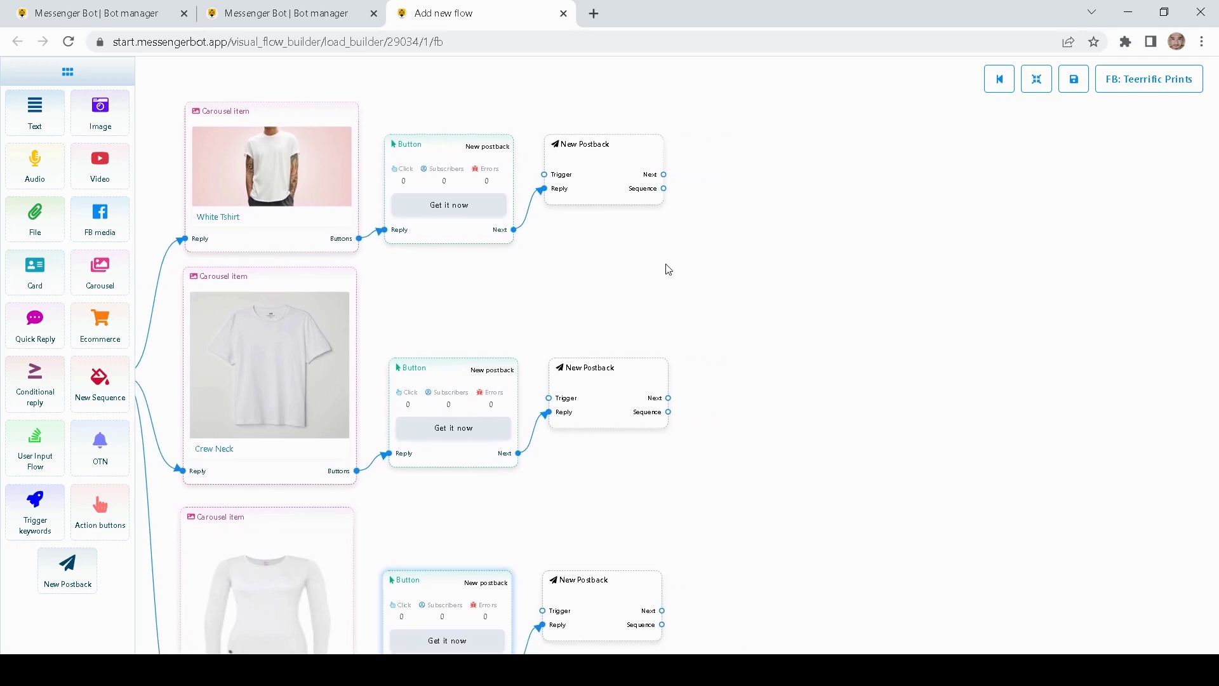
double_click(590, 182)
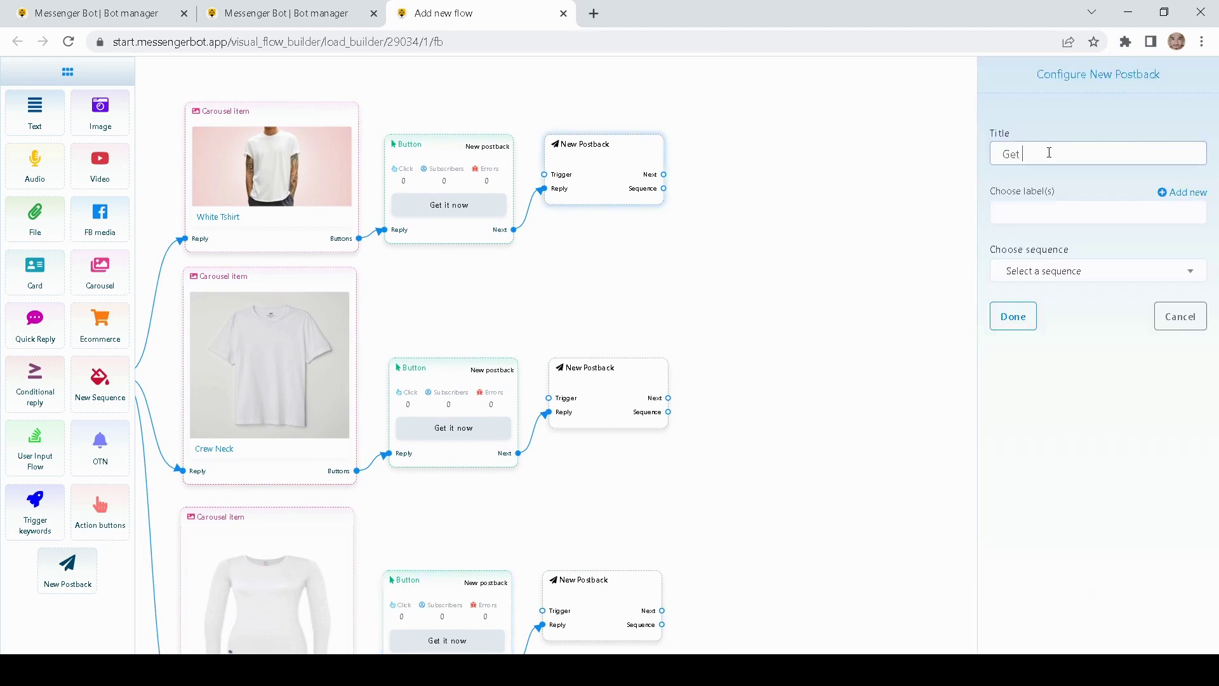
type("Get it now")
left_click(1013, 316)
Title the Crew Neck branch's New Postback "Get it now" and copy that title for reuse
scroll(609, 316, "down", 2)
double_click(610, 311)
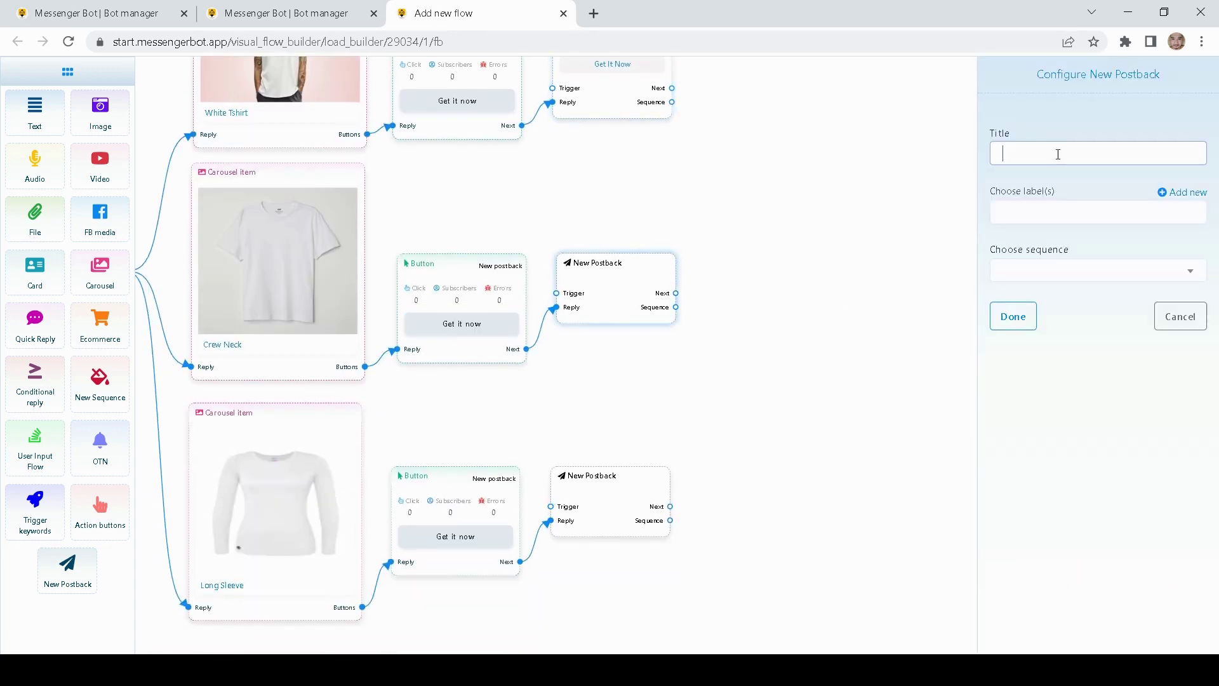
type("Get it now")
left_click_drag(1064, 147, 921, 159)
key("ctrl+c")
left_click(1013, 316)
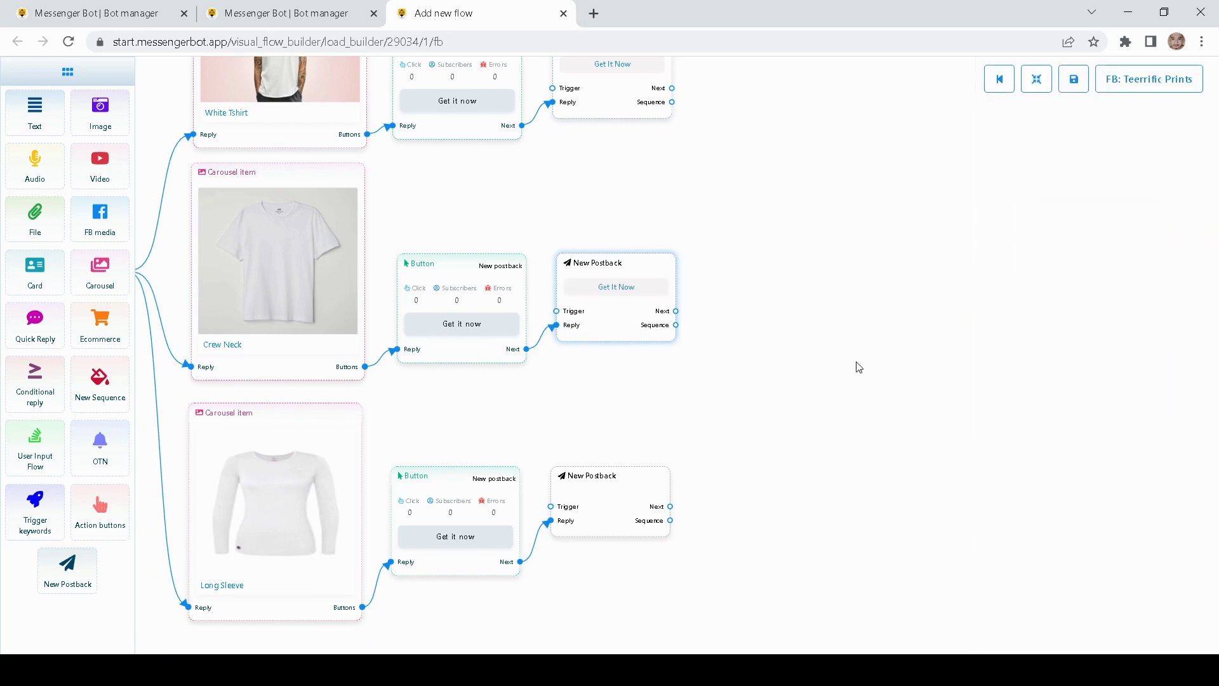
Paste the copied title "Get it now" into the Long Sleeve branch's New Postback and save it
double_click(610, 503)
key("ctrl+v")
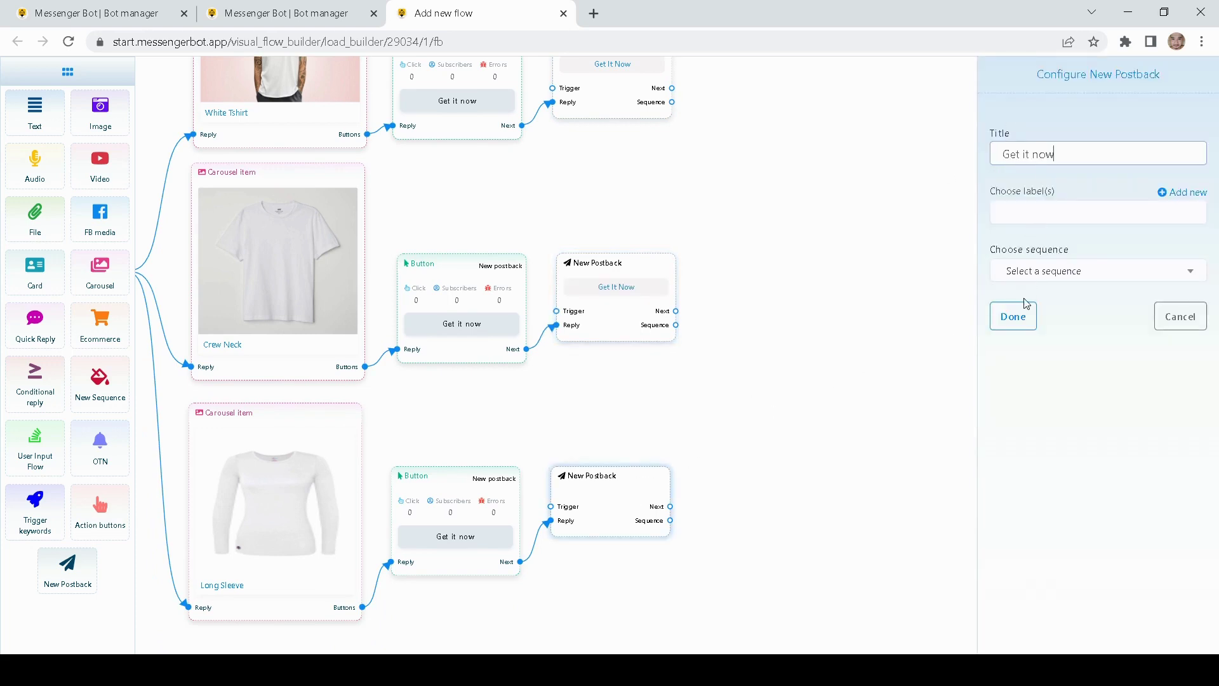
left_click(1013, 316)
Move the White Tshirt Carousel item slightly upward to widen the gap above the Crew Neck item
left_click_drag(786, 360, 881, 415)
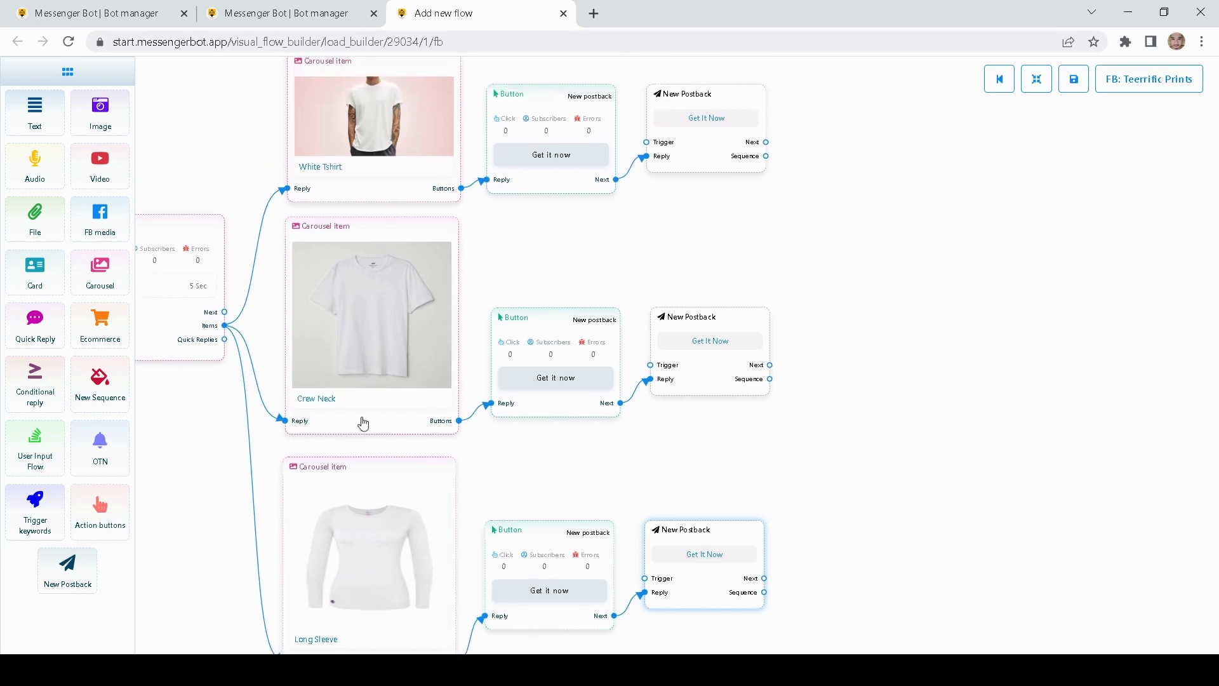
left_click_drag(646, 492, 685, 562)
left_click_drag(595, 303, 606, 384)
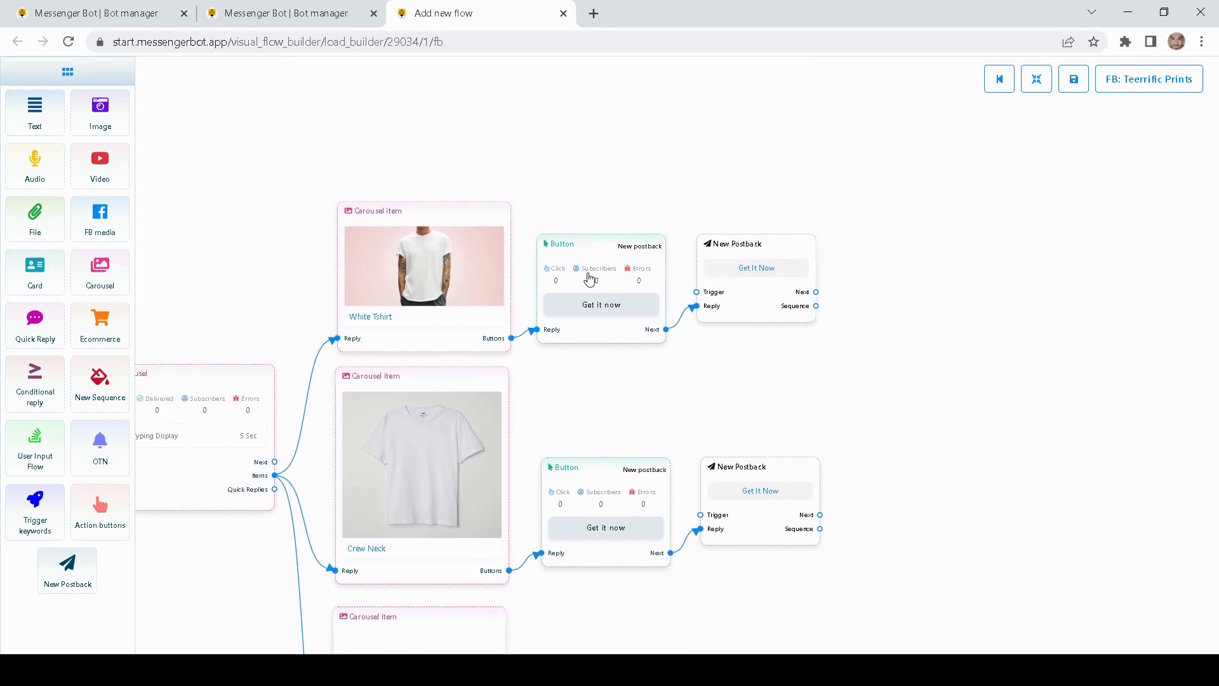
left_click_drag(453, 280, 450, 246)
Add a Text reply linked from the Crew Neck postback's Next output, with the message "Thank you for purchasing this item"
left_click_drag(722, 414, 669, 273)
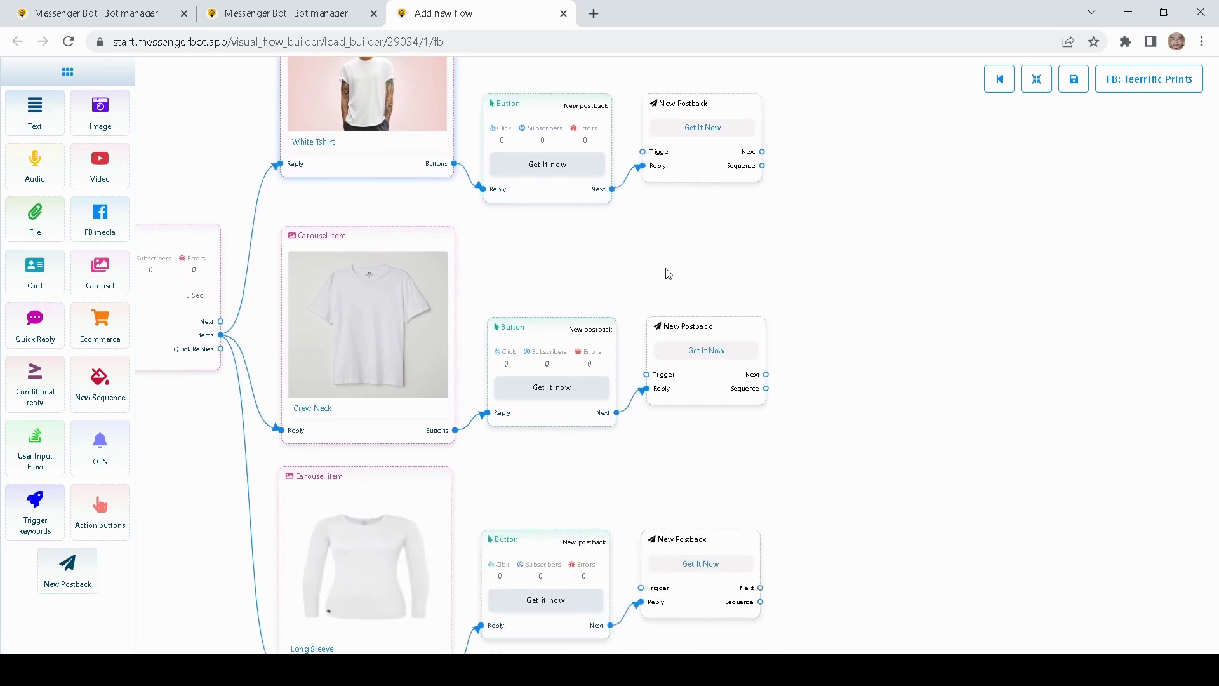
left_click_drag(834, 363, 597, 387)
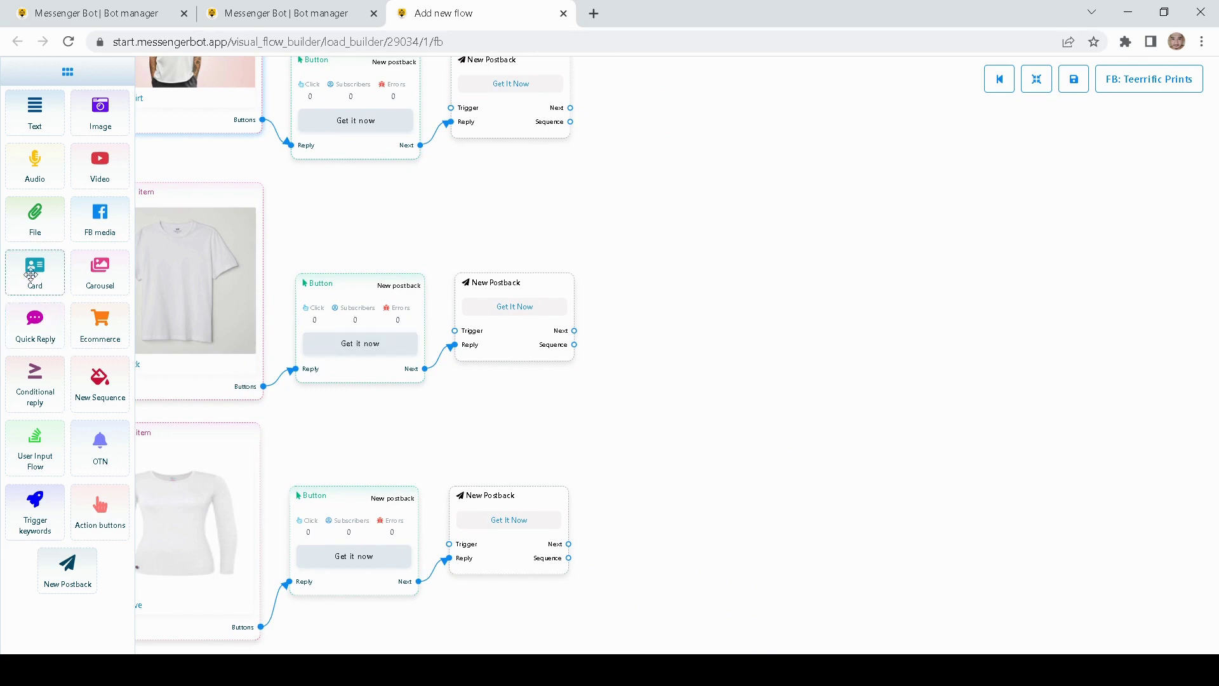
left_click_drag(34, 111, 666, 288)
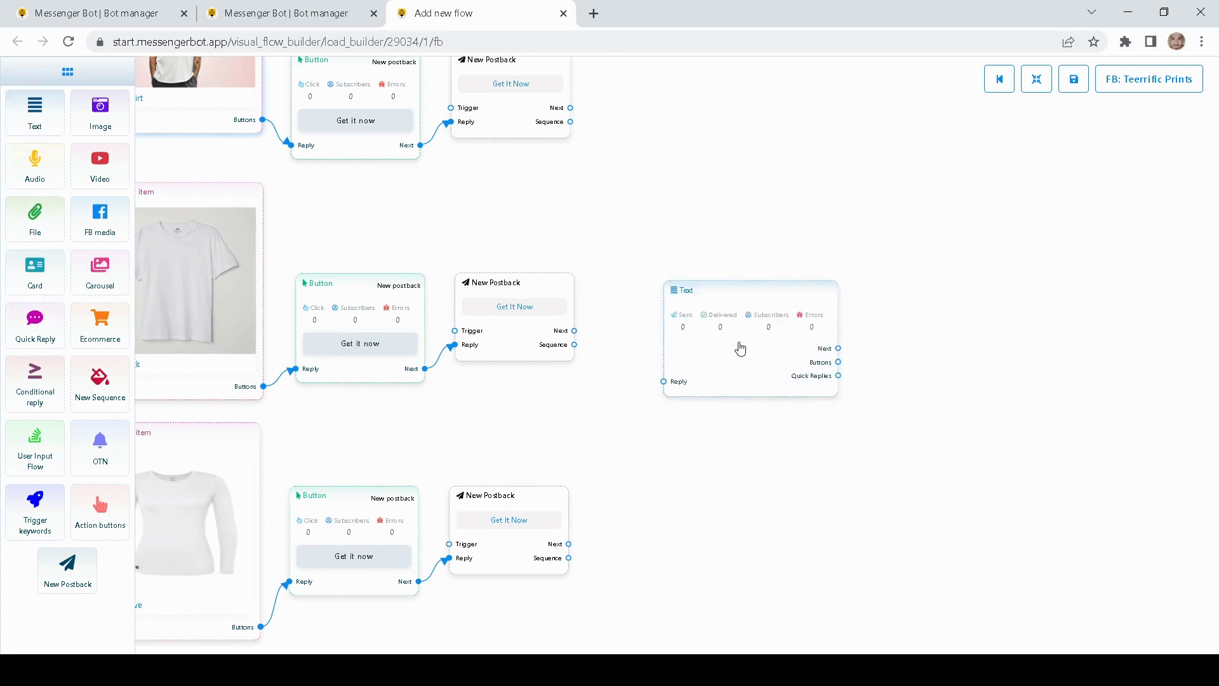
left_click_drag(574, 336, 635, 357)
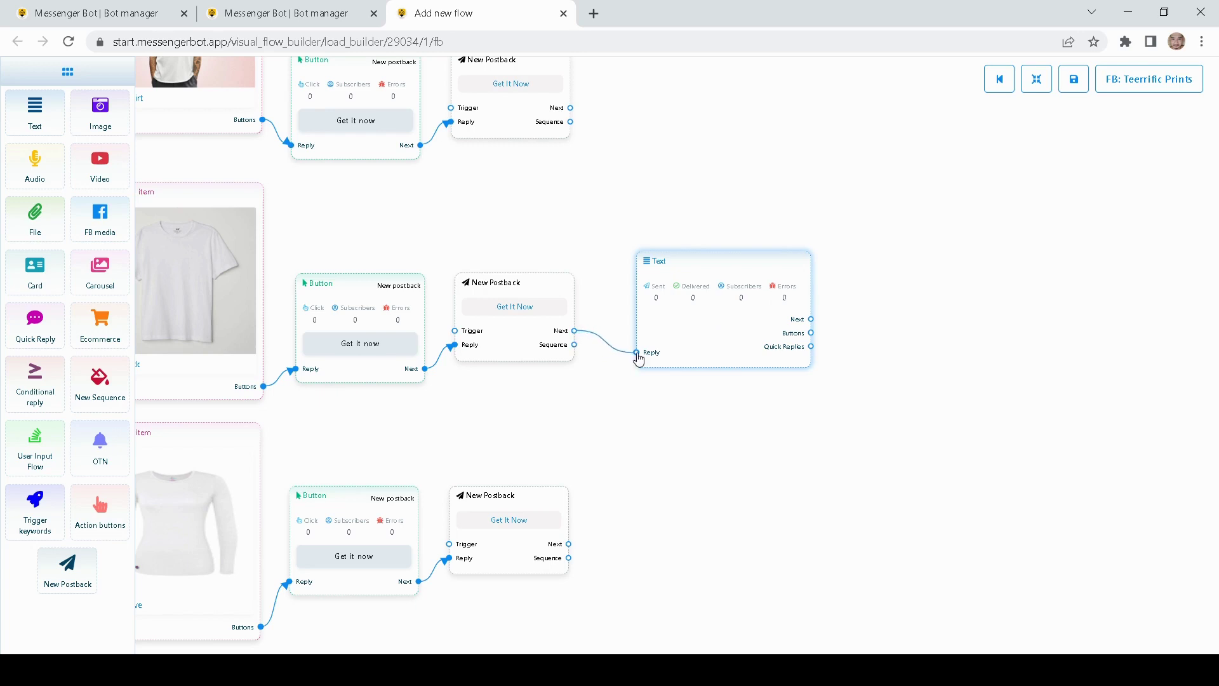
double_click(683, 341)
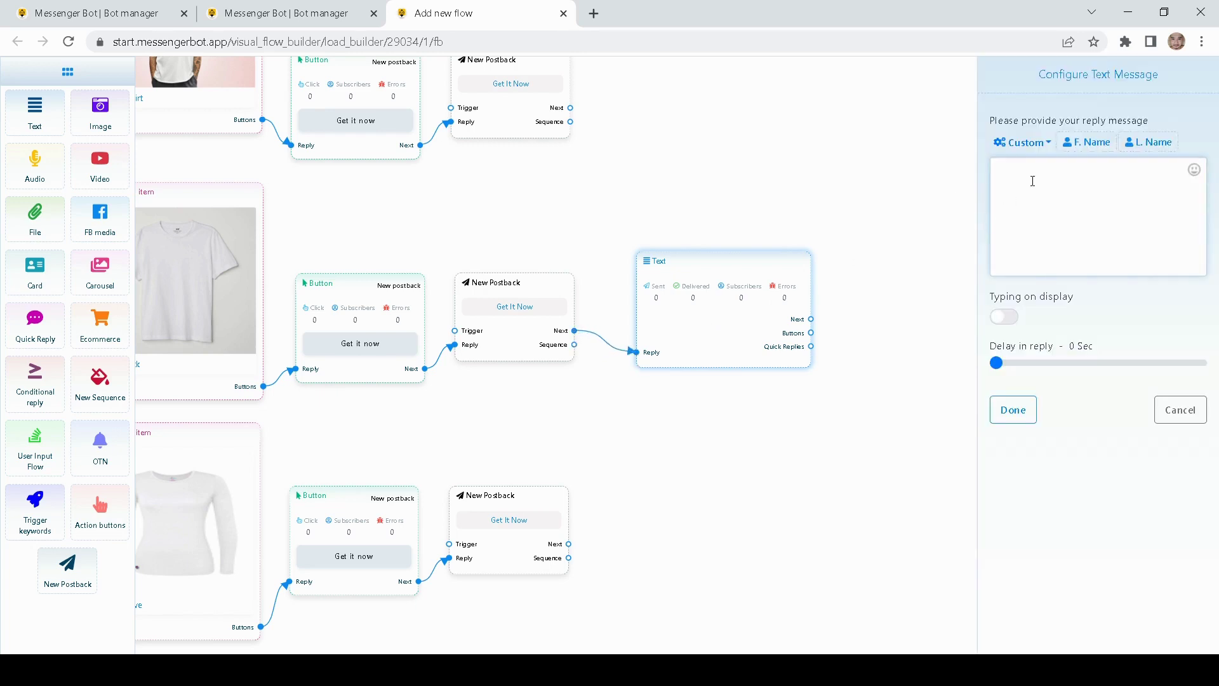
type("Thank you for purchasing this item")
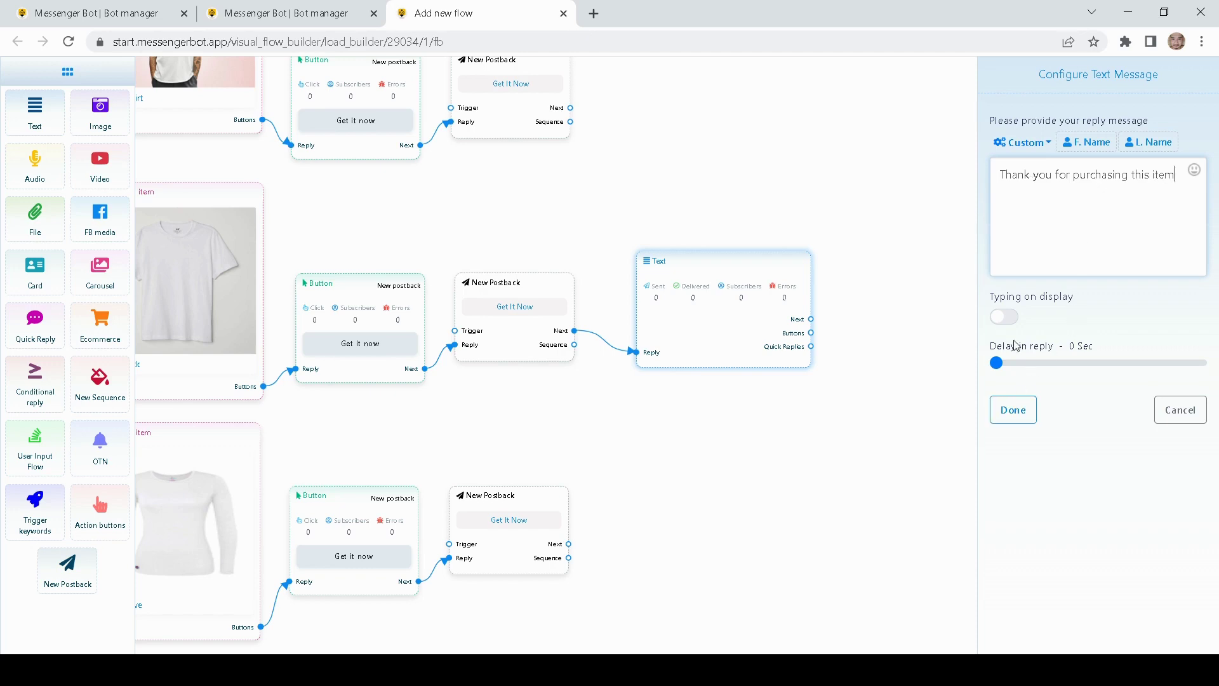
left_click(1013, 409)
Add a Text reply linked from the Long Sleeve postback's Next output, with the message "Thank you for purchasing this item"
scroll(183, 303, "down", 2)
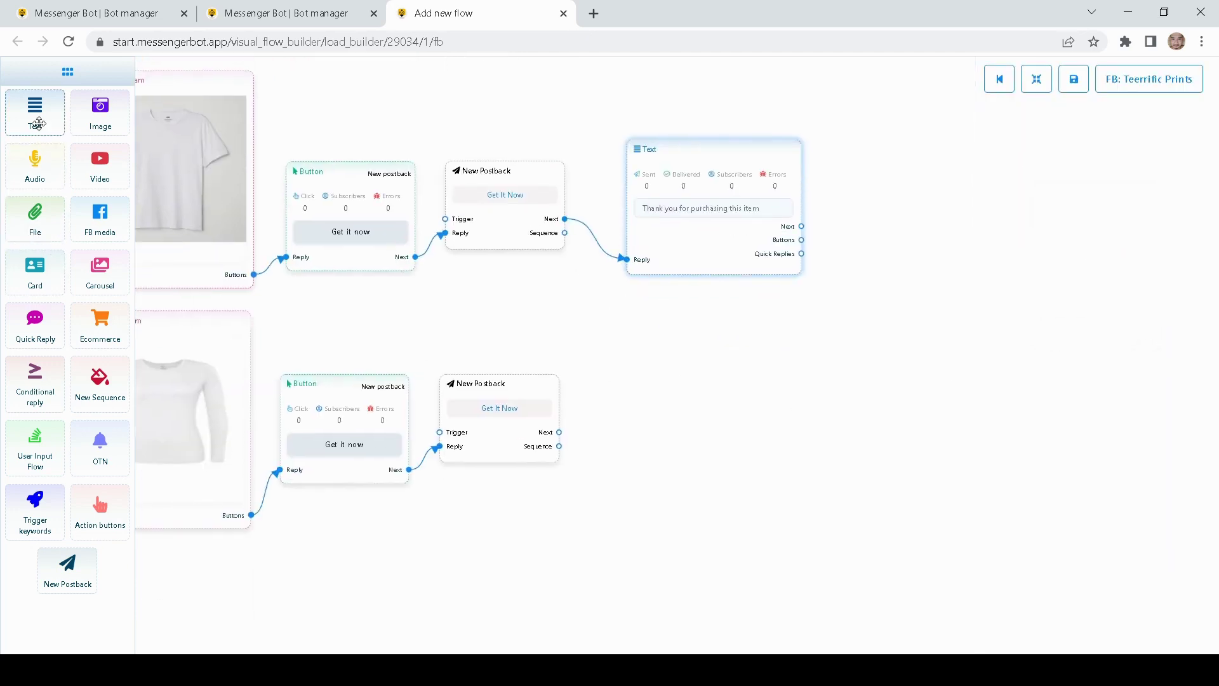
left_click_drag(35, 111, 705, 375)
left_click_drag(560, 437, 630, 467)
double_click(696, 427)
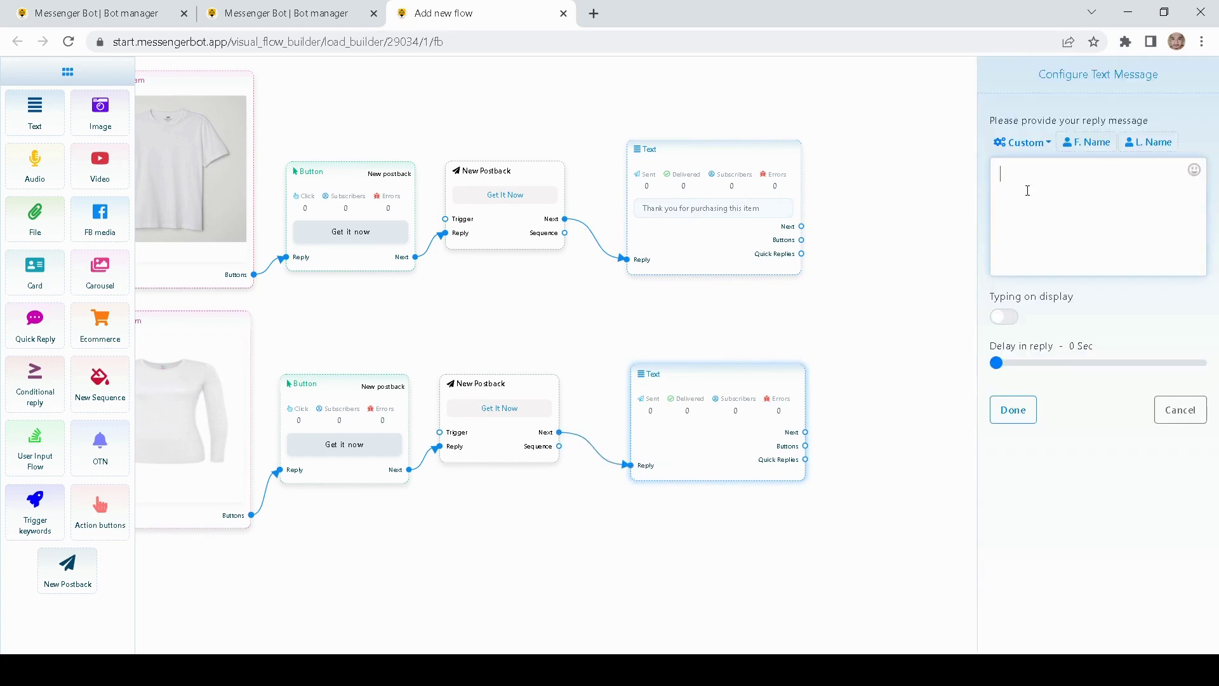
type("Thank you for purchasing this item")
left_click(1012, 409)
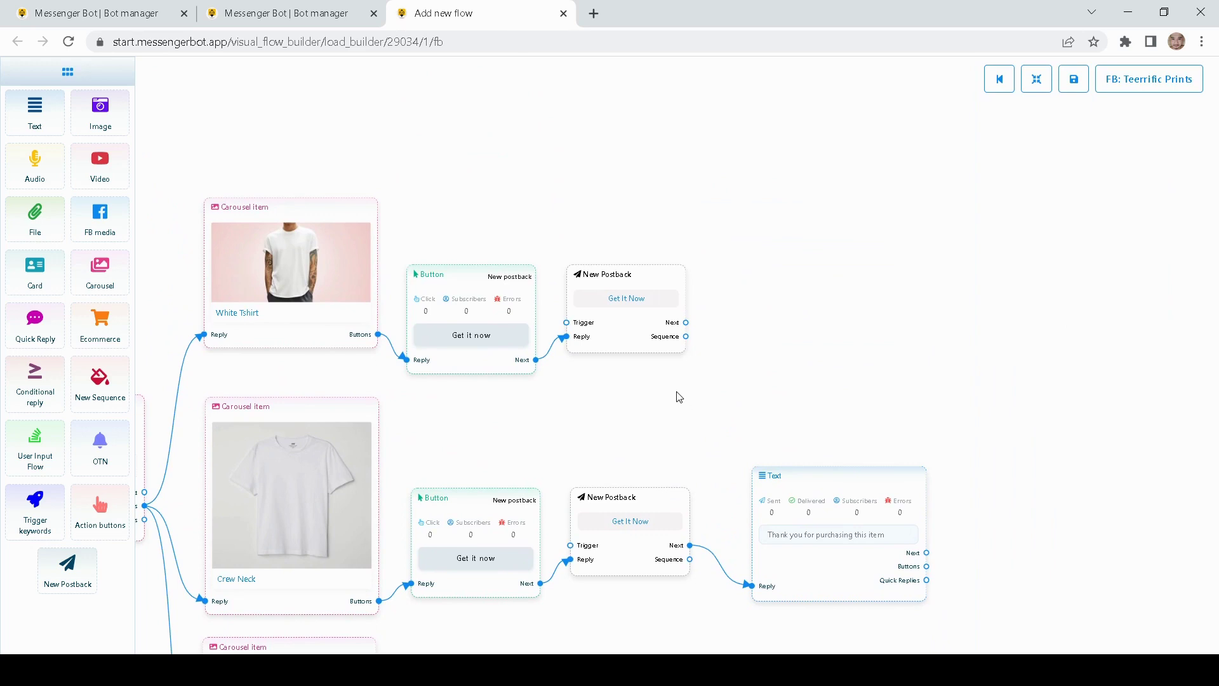
Place a User Input Flow element beside the White Tshirt branch's New Postback
left_click_drag(721, 403, 685, 417)
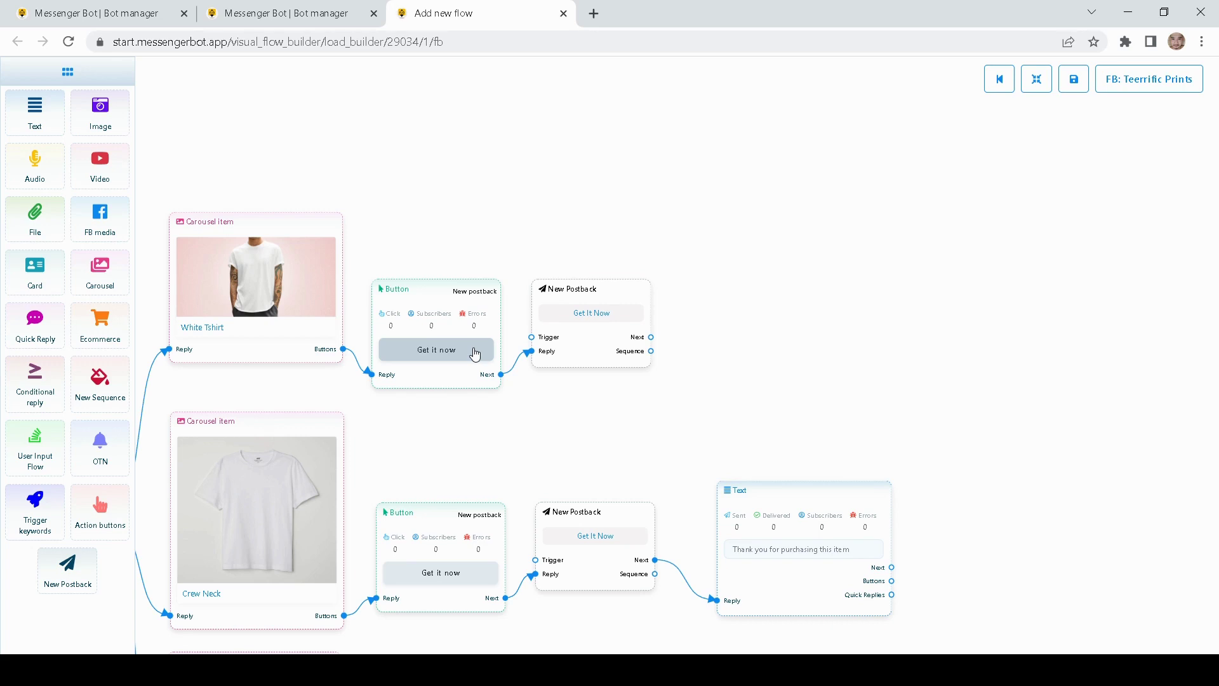
left_click_drag(655, 397, 571, 413)
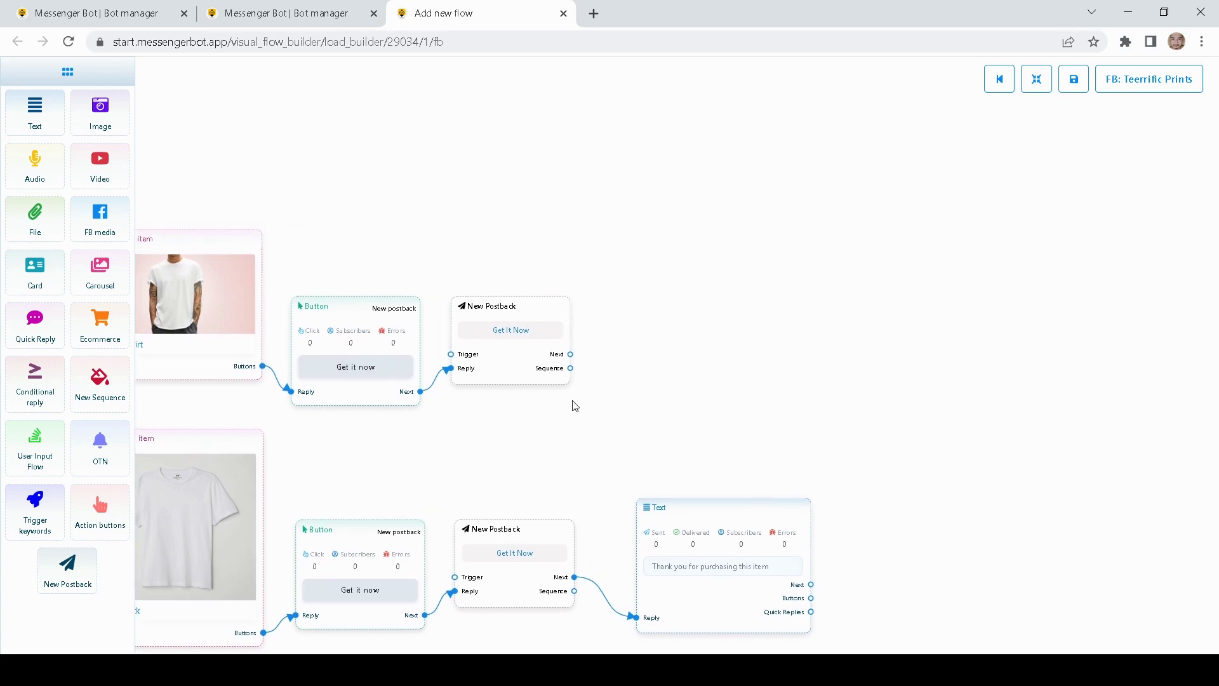
left_click_drag(14, 444, 717, 326)
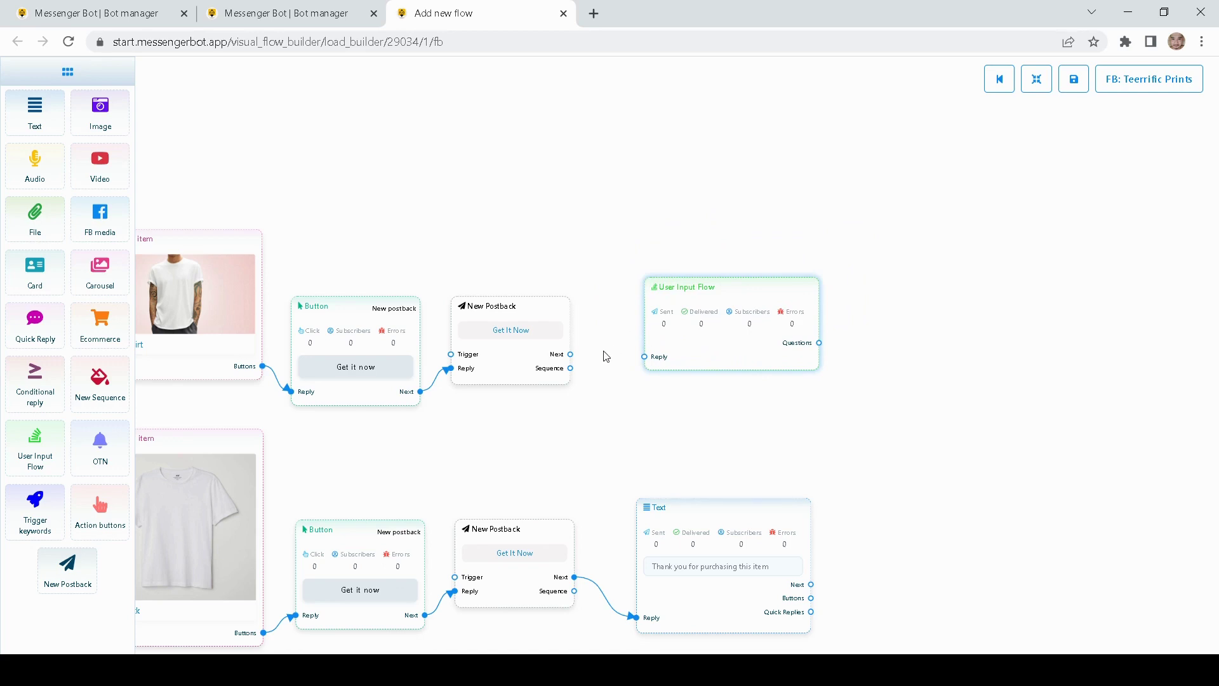
Configure the User Input Flow element as a new input flow with the campaign name "Gather Info"
double_click(703, 330)
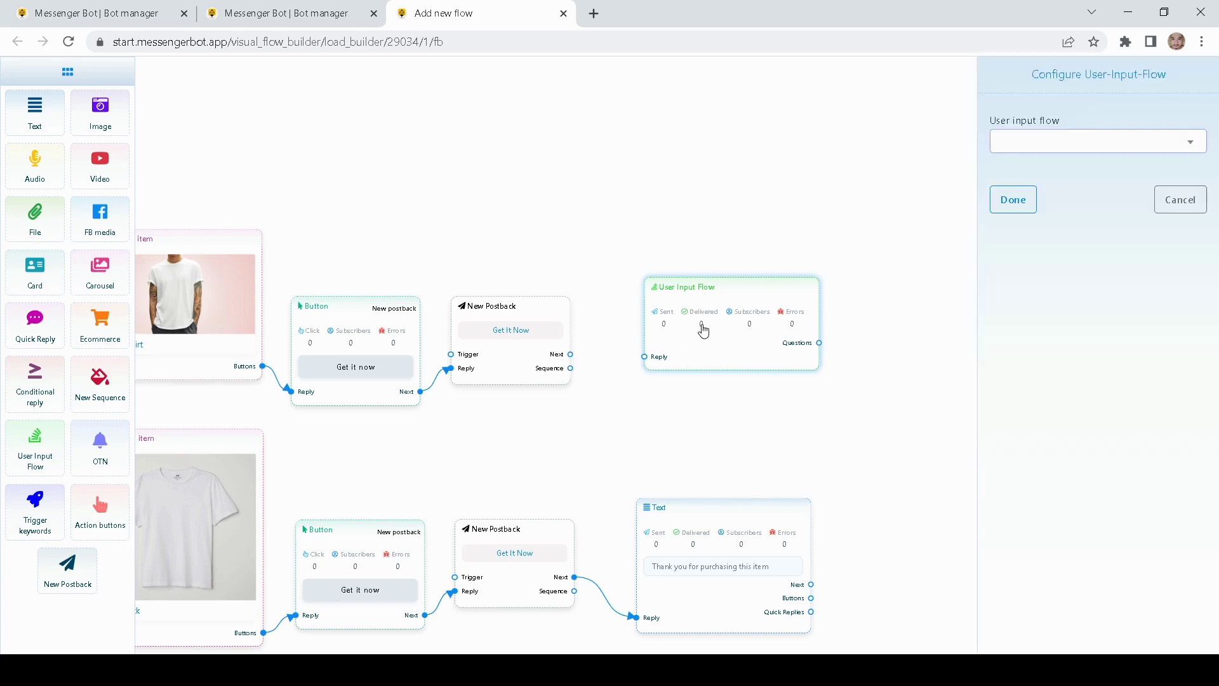
left_click(1031, 148)
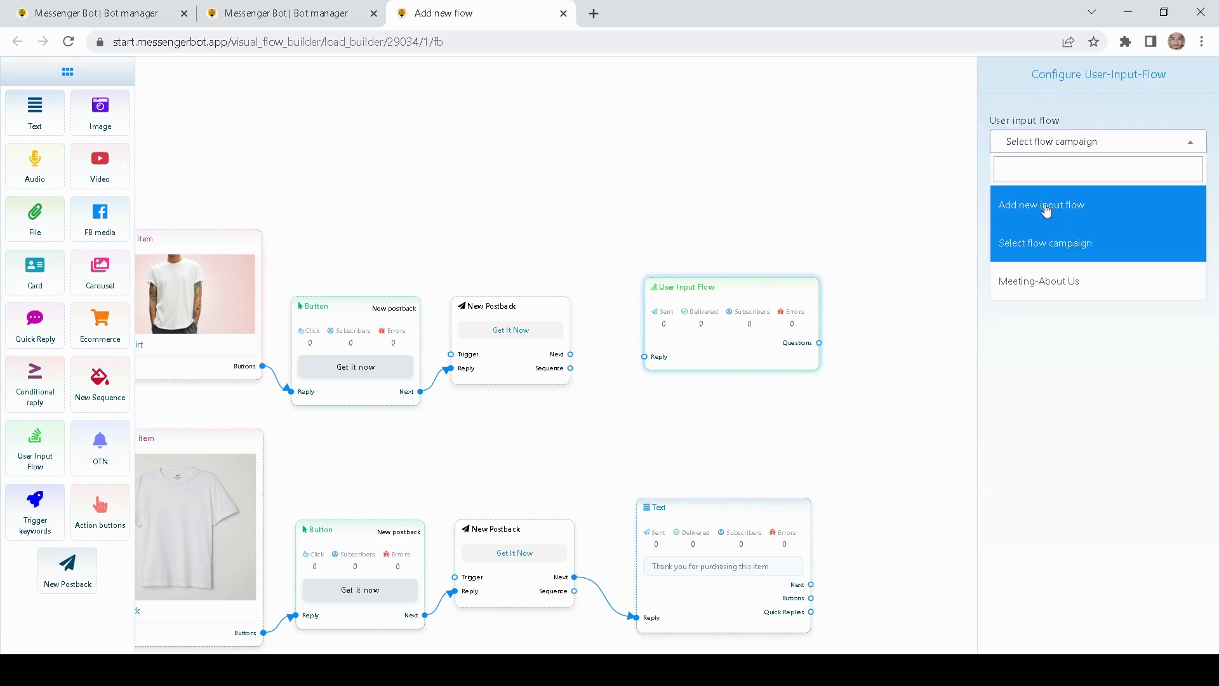
left_click(1046, 211)
left_click(1043, 141)
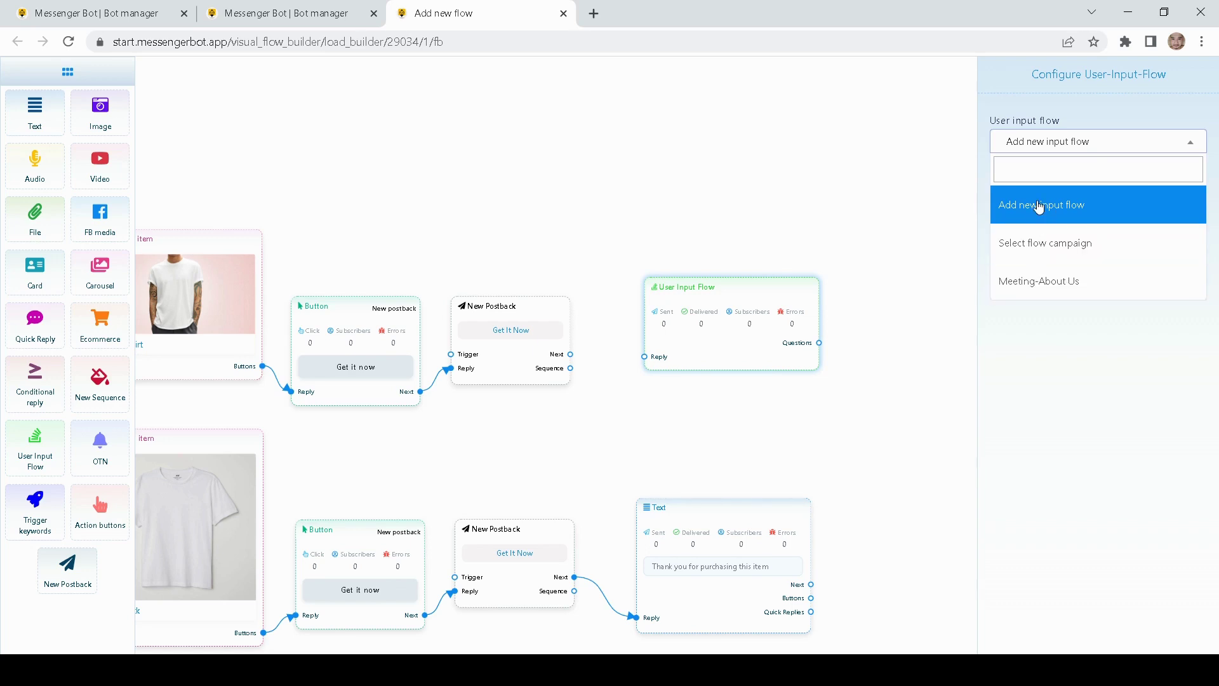
left_click(1006, 207)
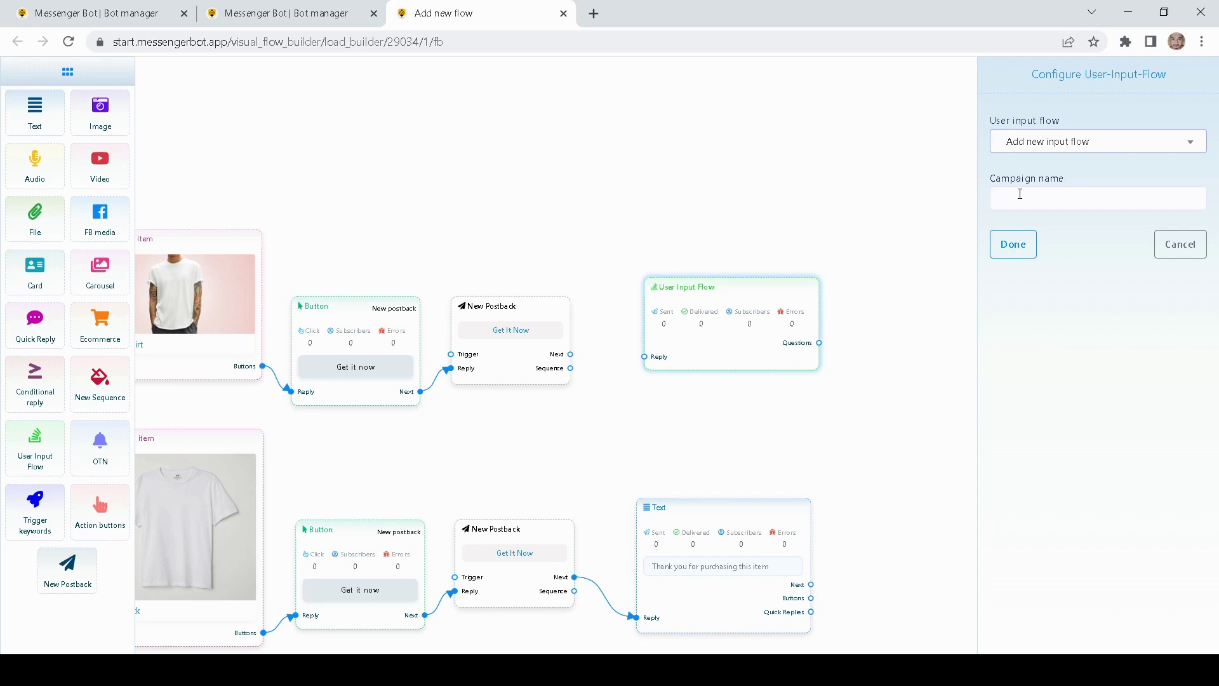
left_click(1019, 193)
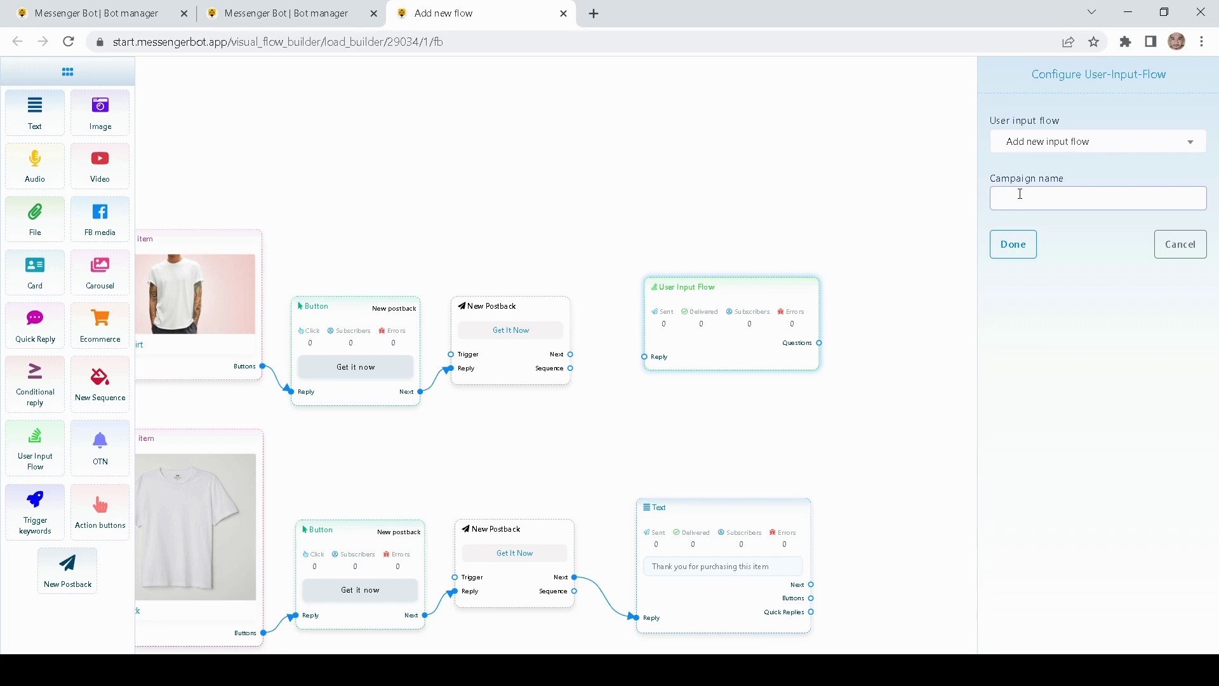
type("Gather Inform")
key("BackSpace")
key("BackSpace")
left_click(1013, 244)
Space out the User Input Flow and New Question elements, and link the White Tshirt postback's Next output to the User Input Flow
left_click_drag(710, 325, 695, 314)
left_click_drag(848, 292, 901, 287)
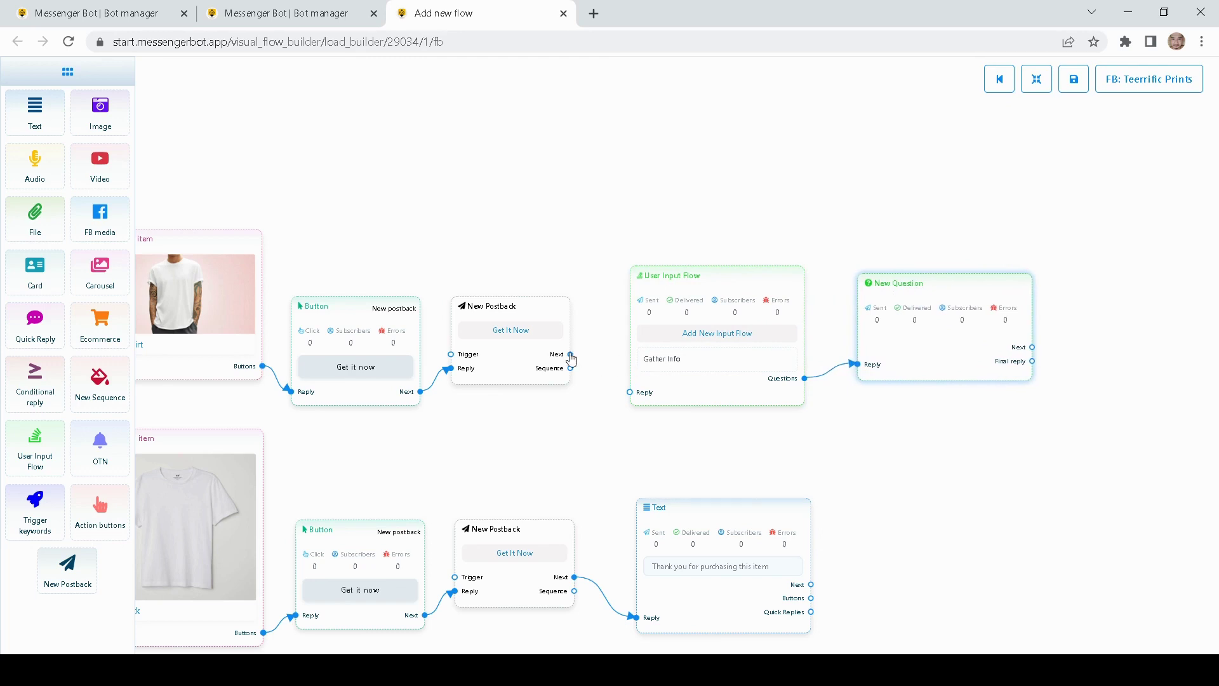
left_click_drag(570, 354, 634, 388)
Make the New Question a free keyboard input with the question "Please provide your phone"
left_click_drag(862, 430, 609, 456)
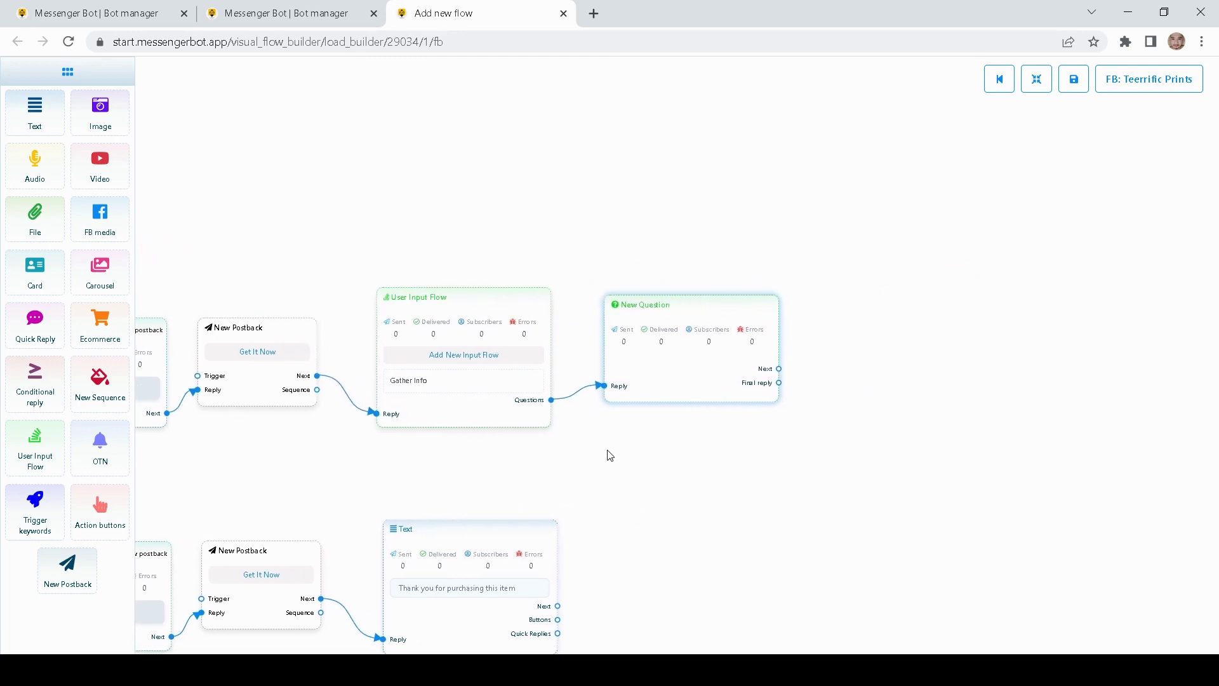
double_click(684, 368)
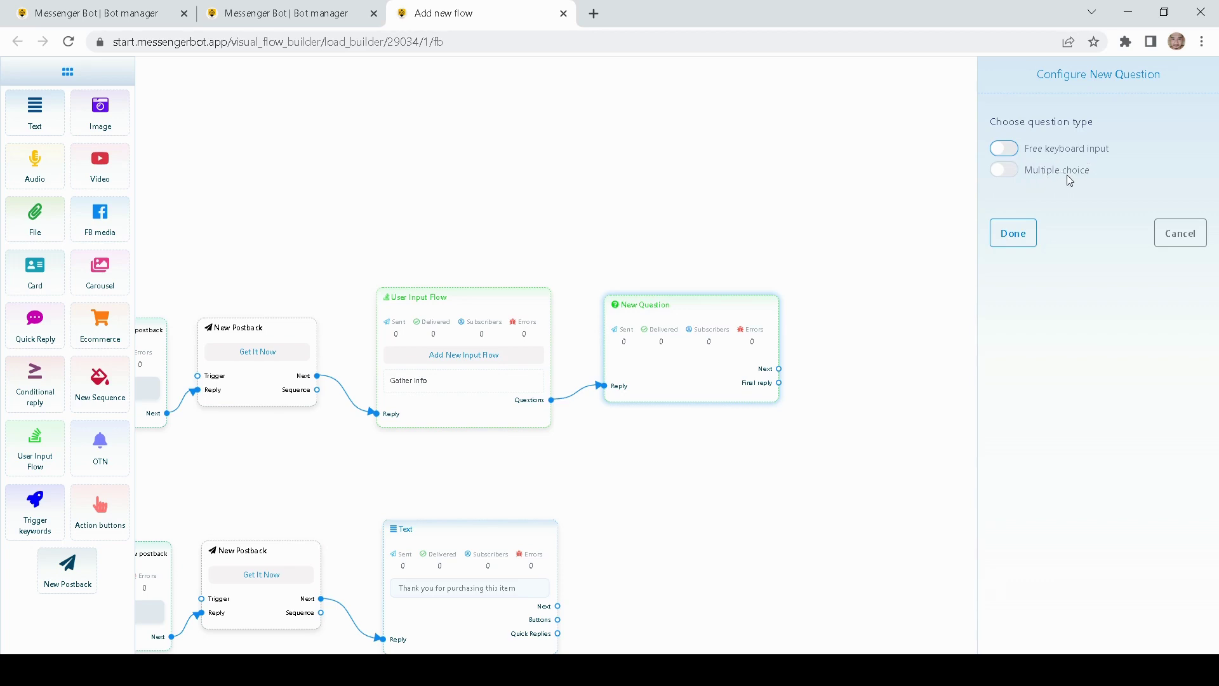
left_click(1014, 151)
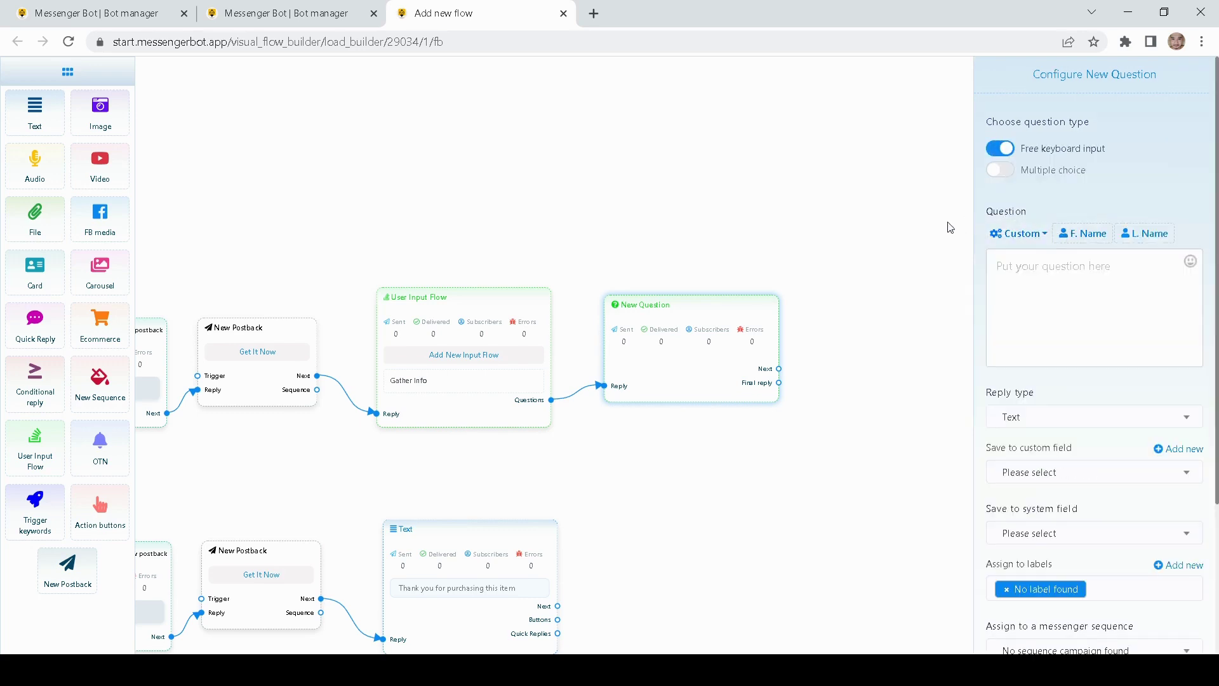
left_click(1066, 267)
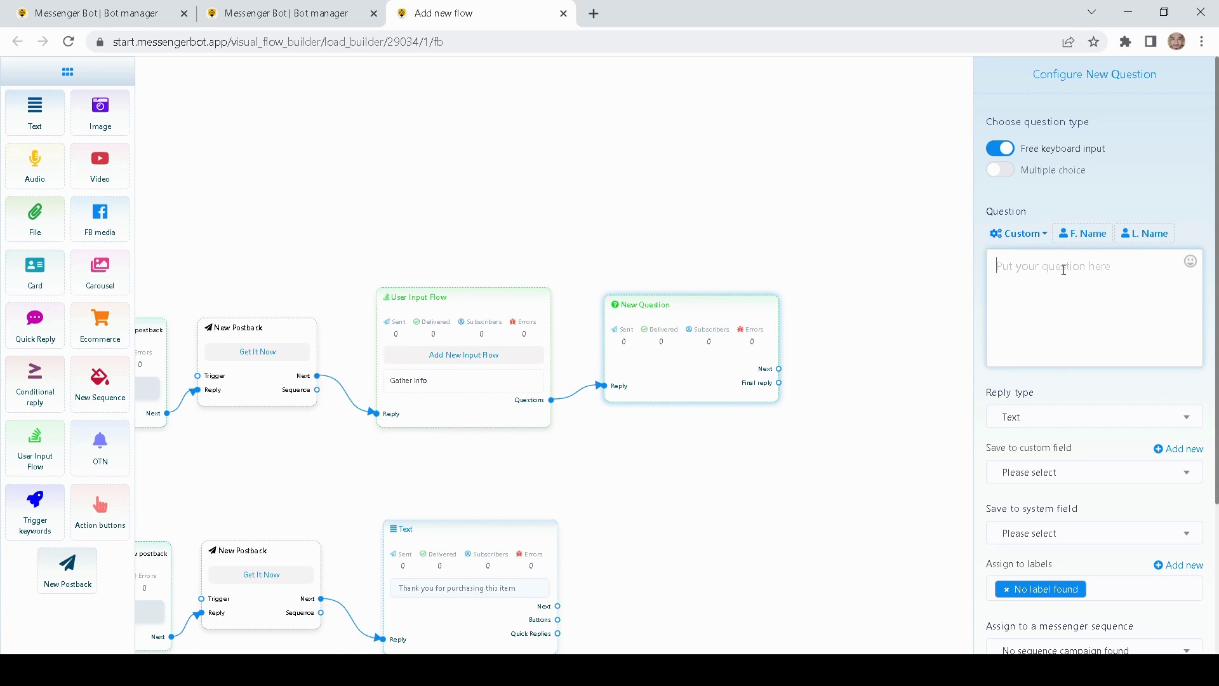
type("Please provide your phone")
Set the phone question's reply type to Phone
scroll(996, 368, "down", 1)
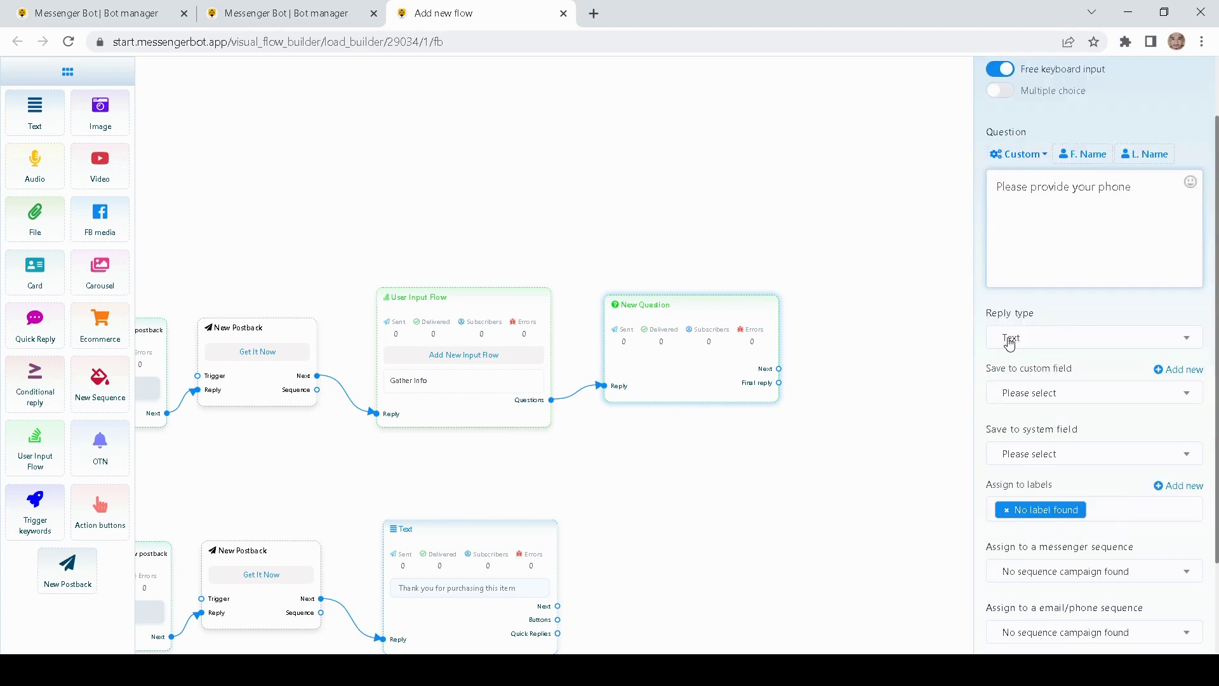
left_click(1011, 344)
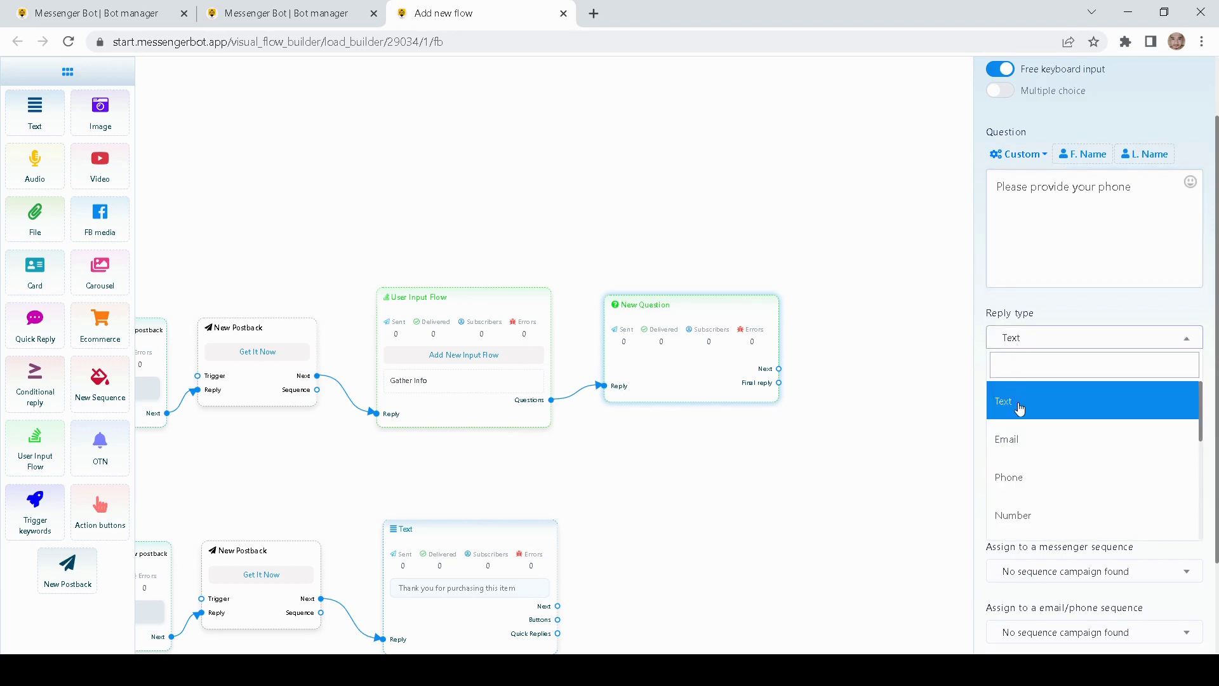
left_click(1021, 482)
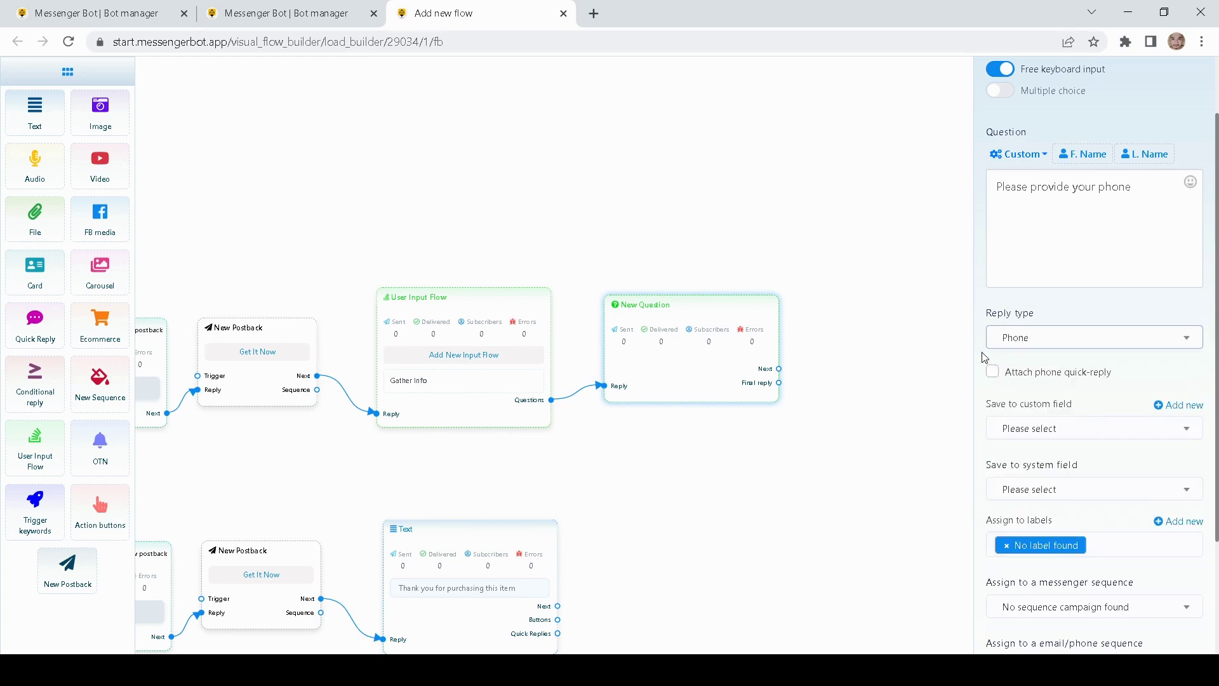
left_click(1002, 346)
left_click(1011, 481)
scroll(981, 387, "down", 1)
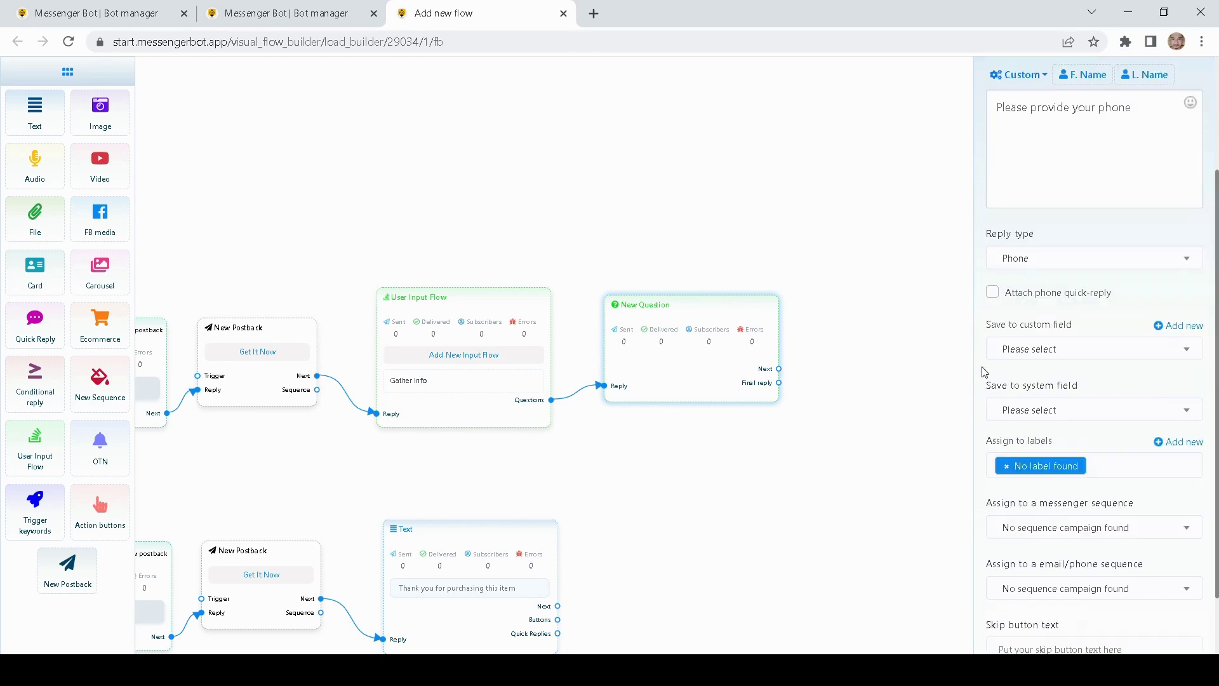
left_click(1027, 357)
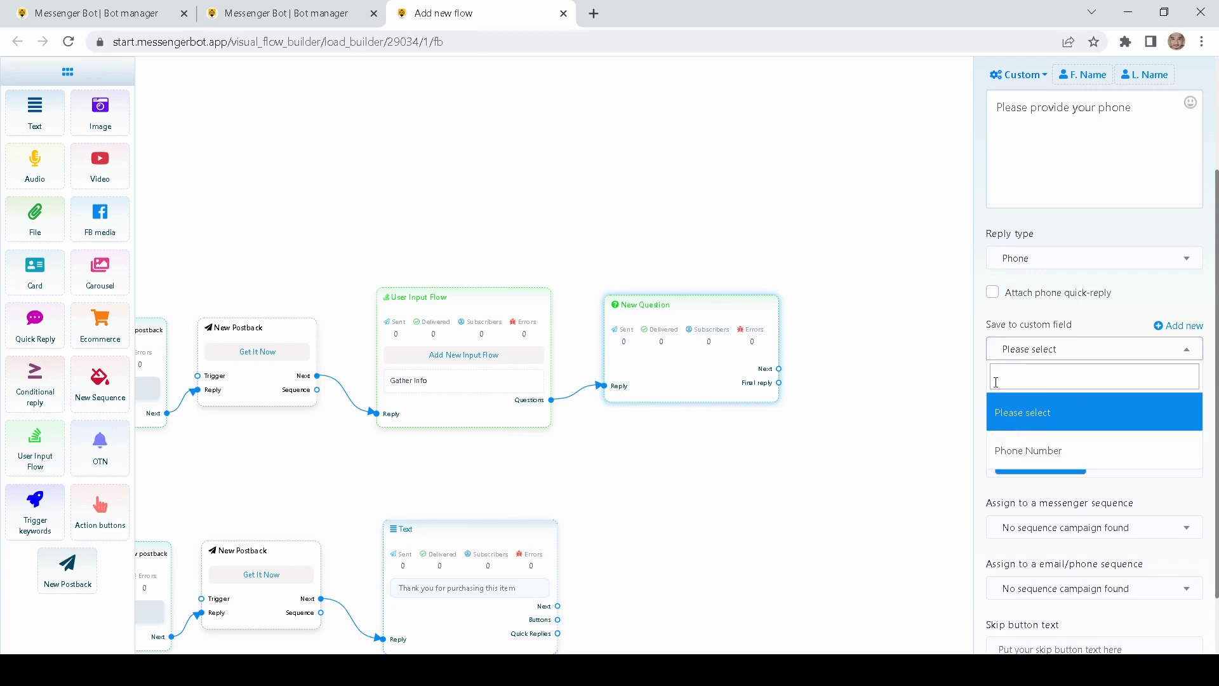
left_click(982, 362)
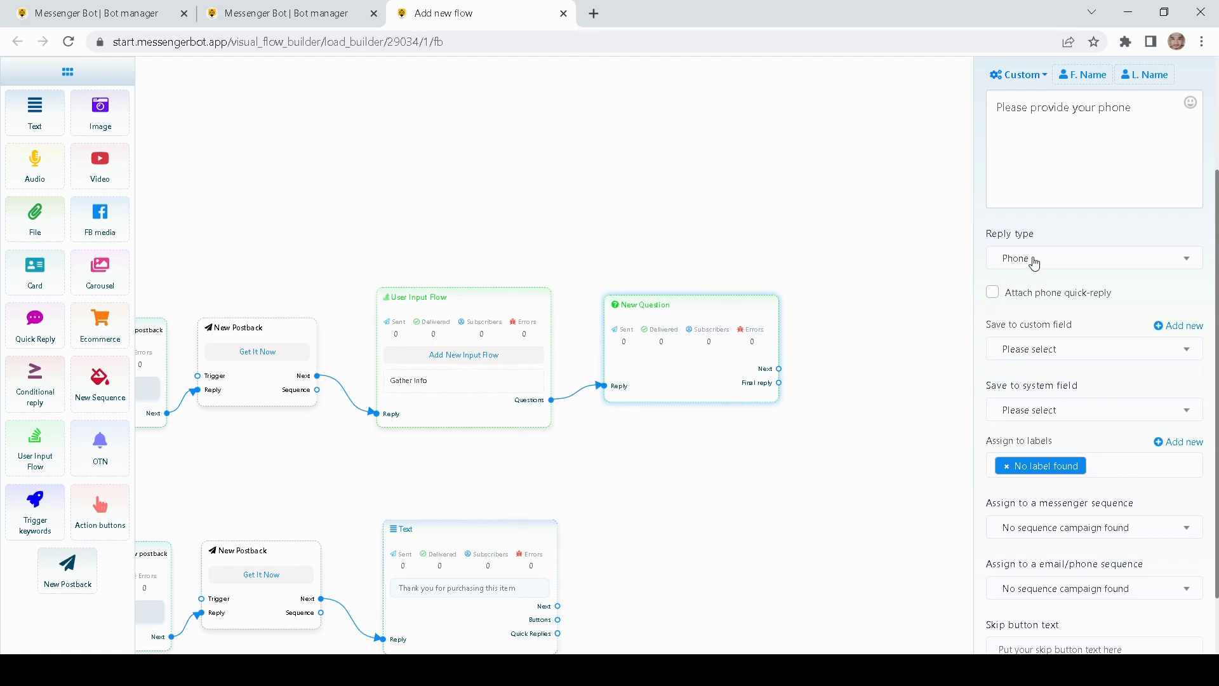
scroll(1079, 182, "up", 1)
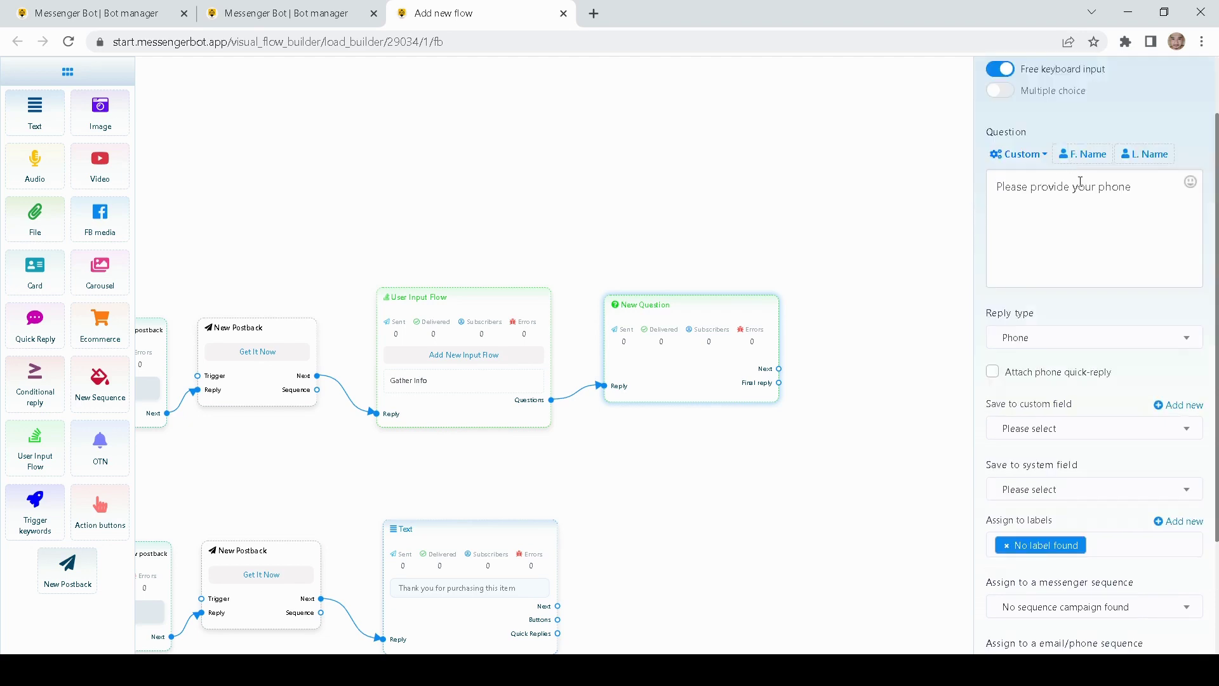
scroll(924, 265, "down", 1)
scroll(955, 345, "up", 1)
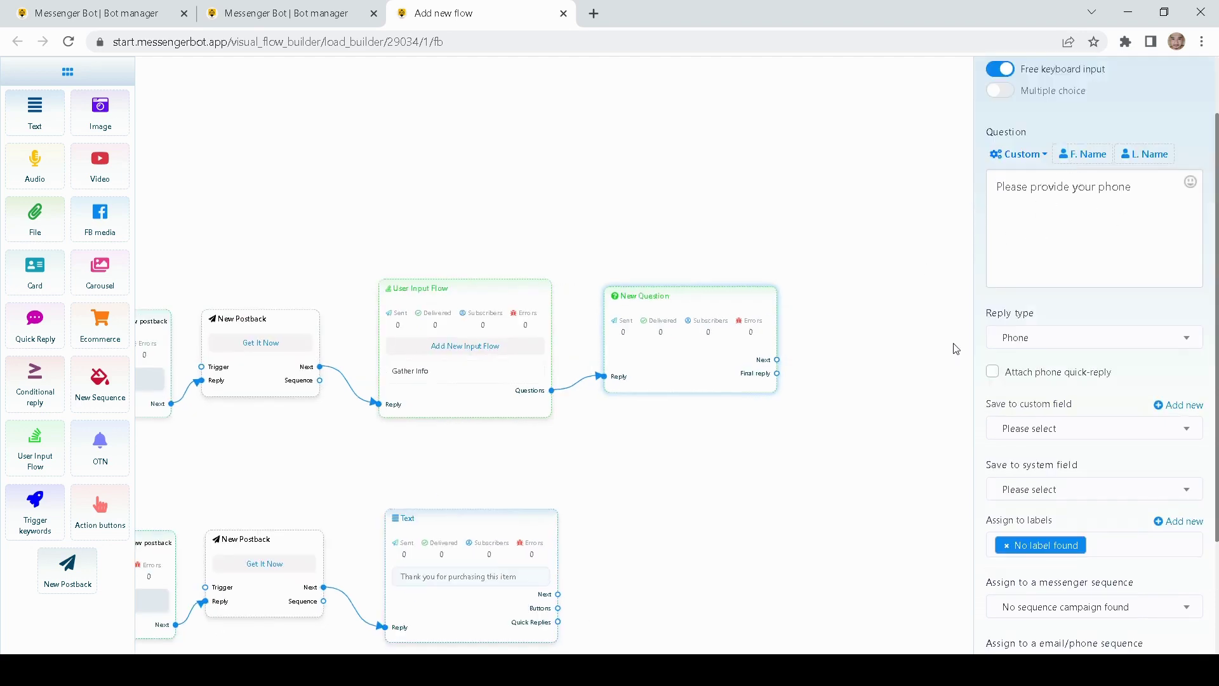
left_click_drag(955, 344, 958, 307)
Save the phone question's reply to the Phone system field
scroll(1007, 368, "down", 1)
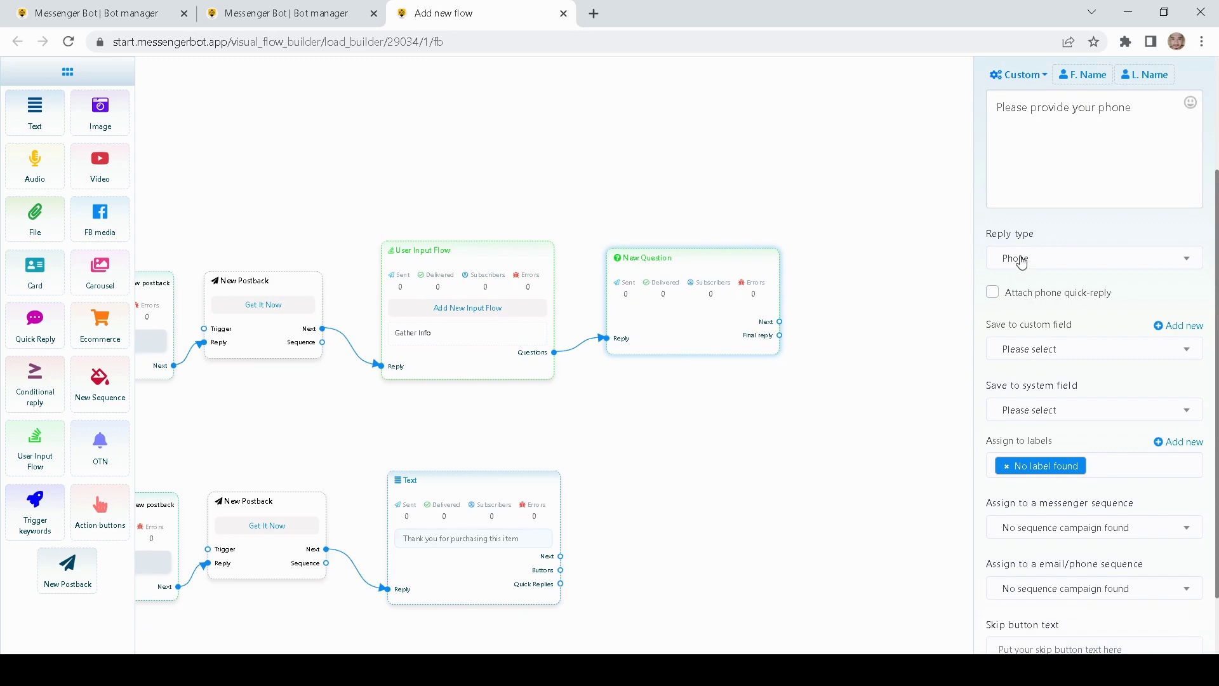
left_click(1022, 411)
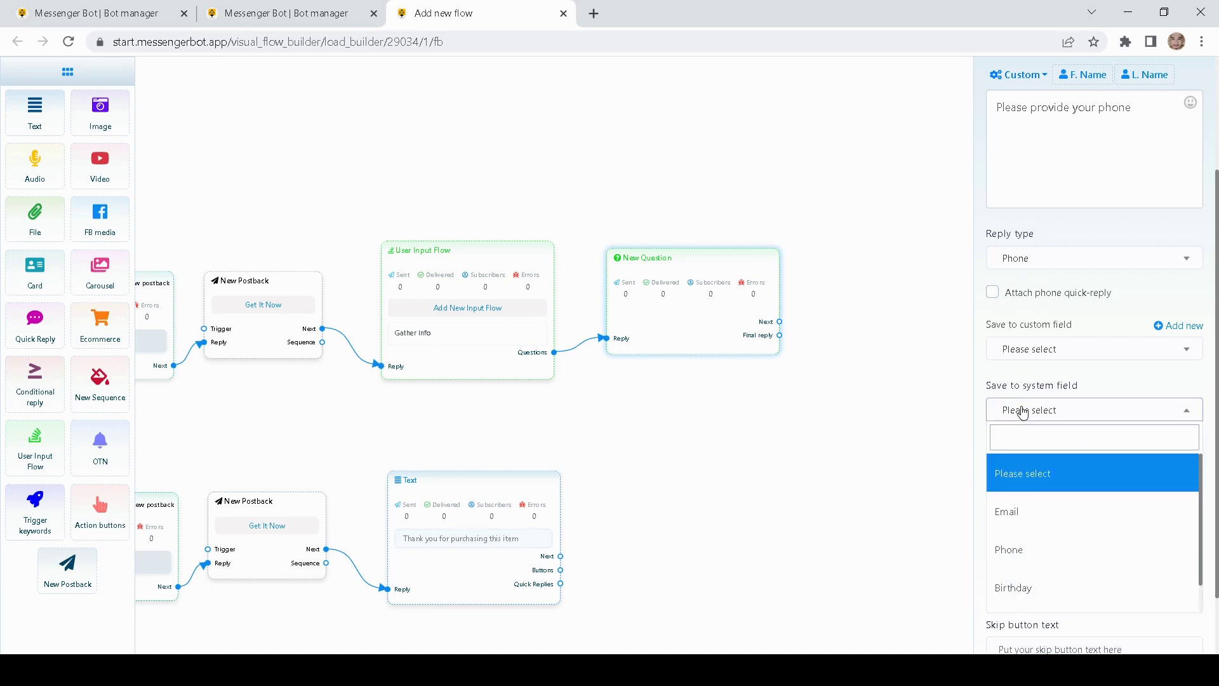
left_click(1013, 553)
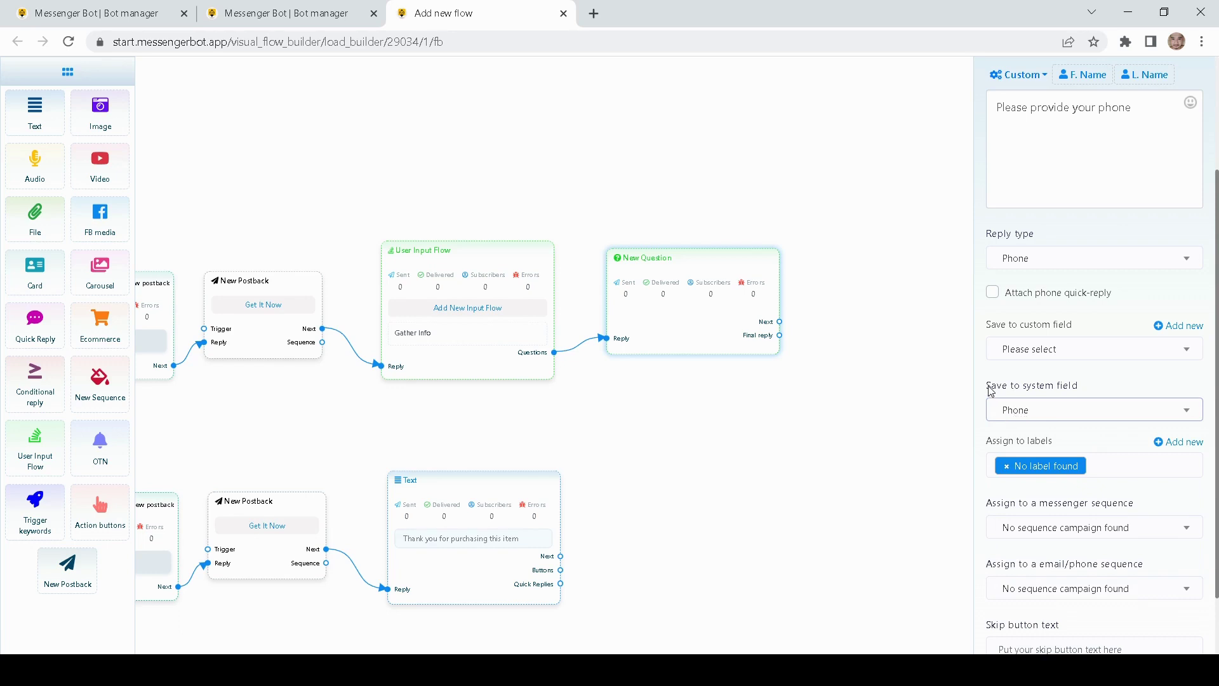
Clear the phone question's label assignment and set its skip button text to "Skip here", then apply the configuration
scroll(991, 391, "down", 2)
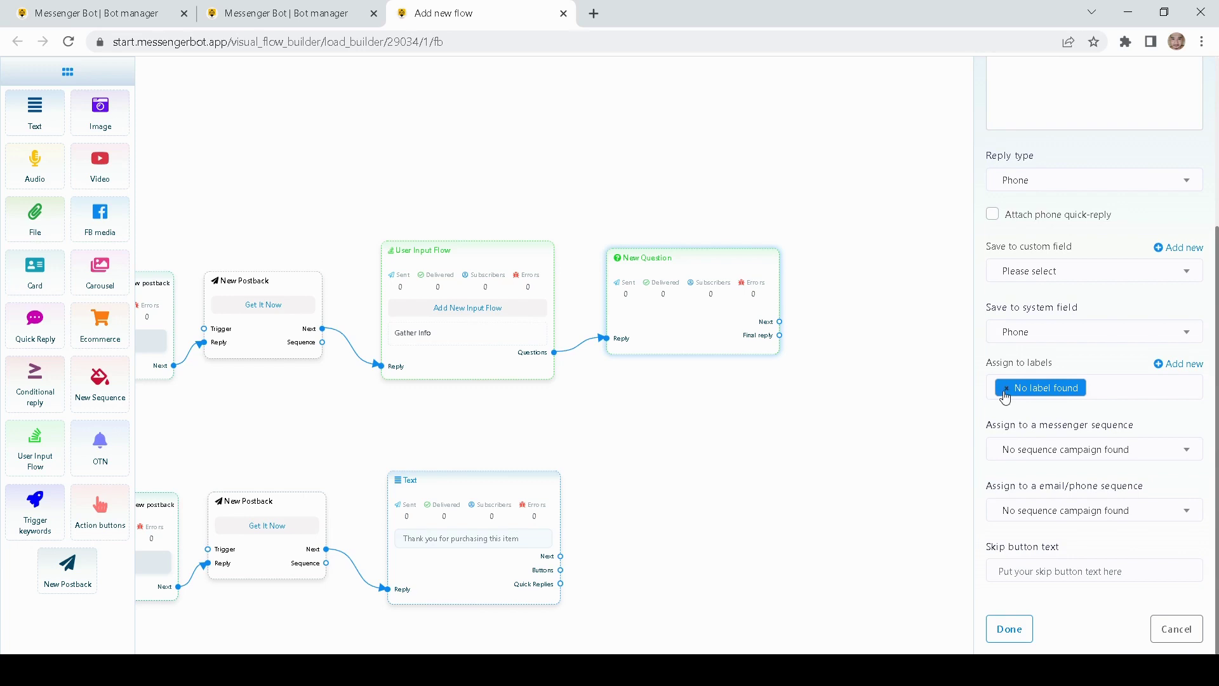
left_click(1008, 389)
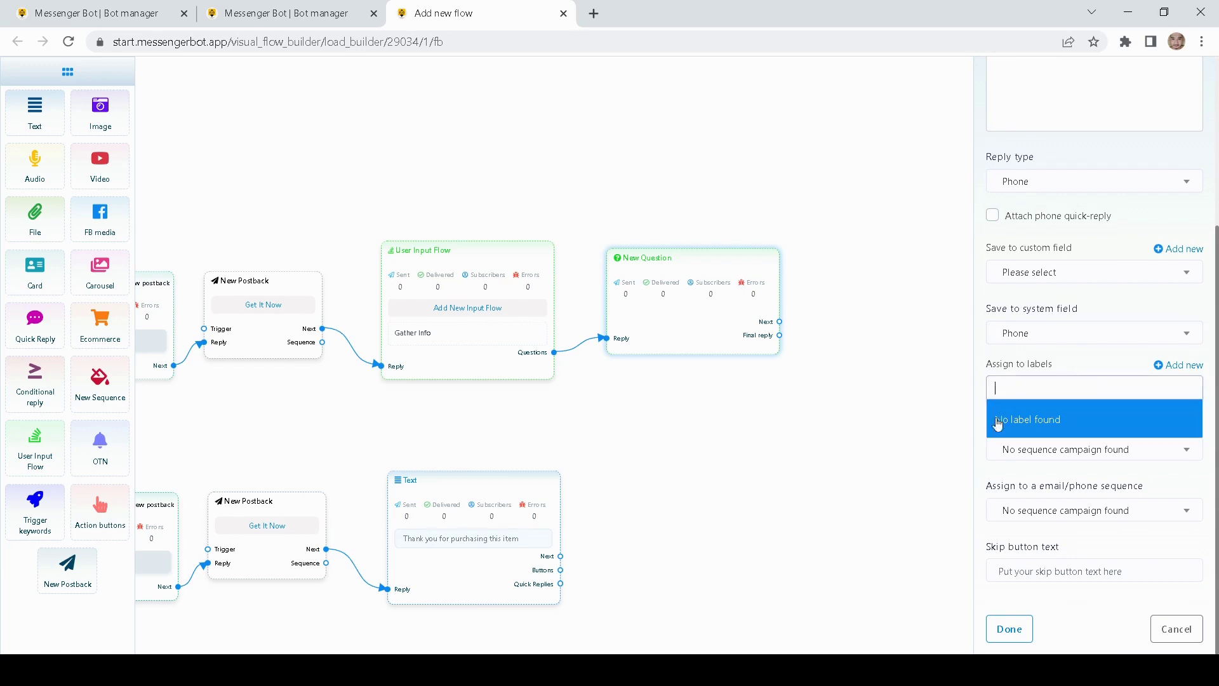
left_click(981, 462)
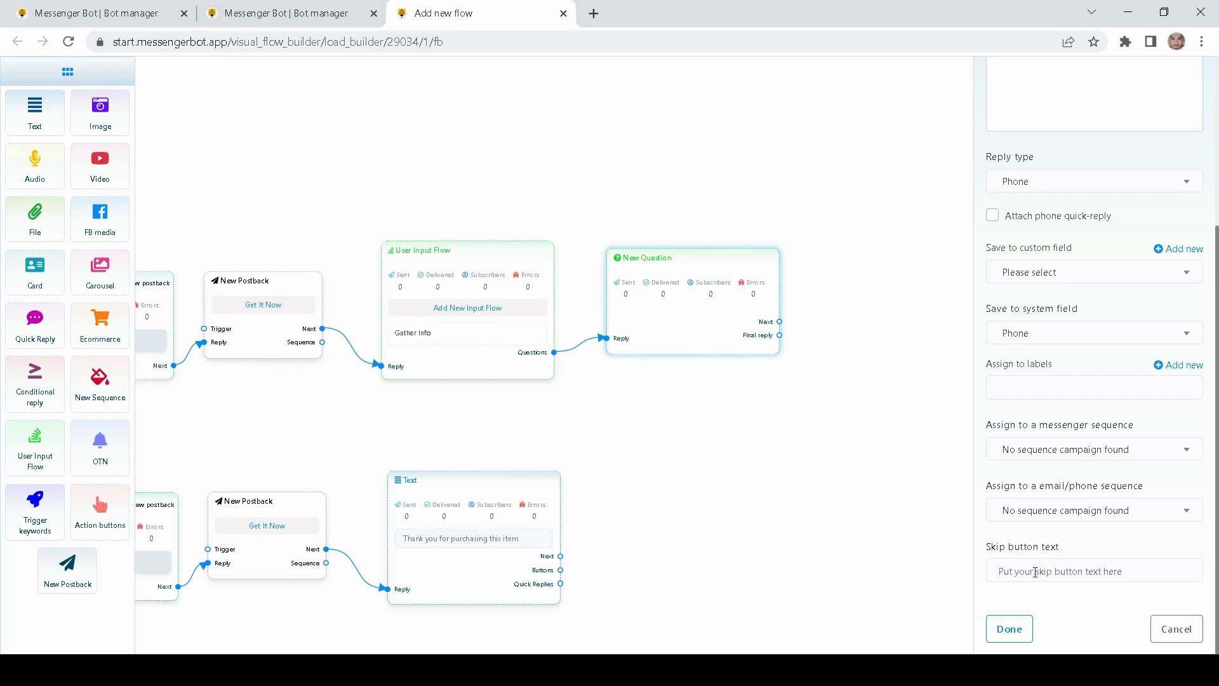
left_click(1035, 572)
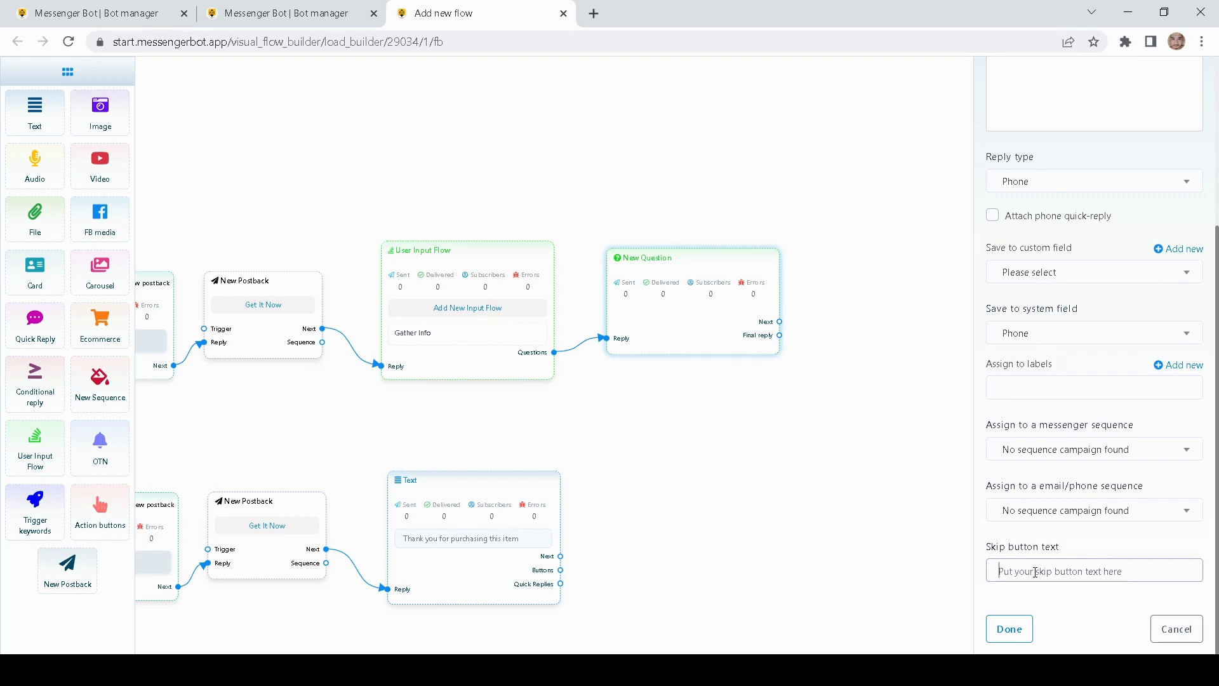
type("Skip here")
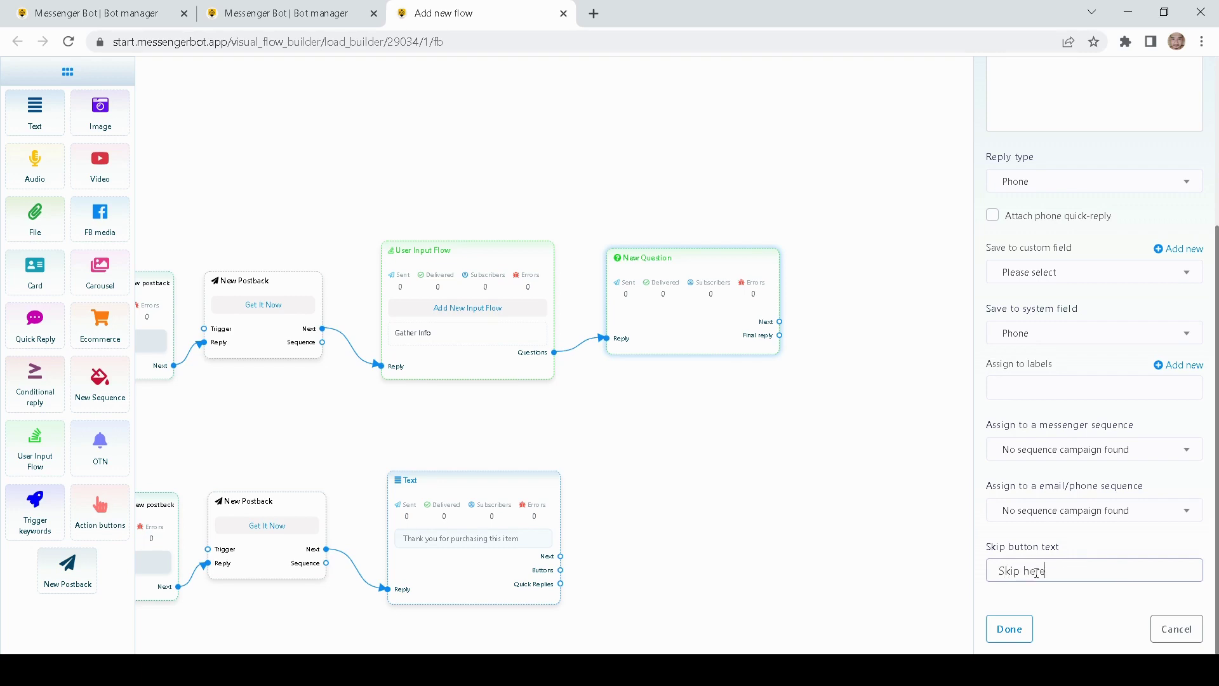
left_click(1007, 629)
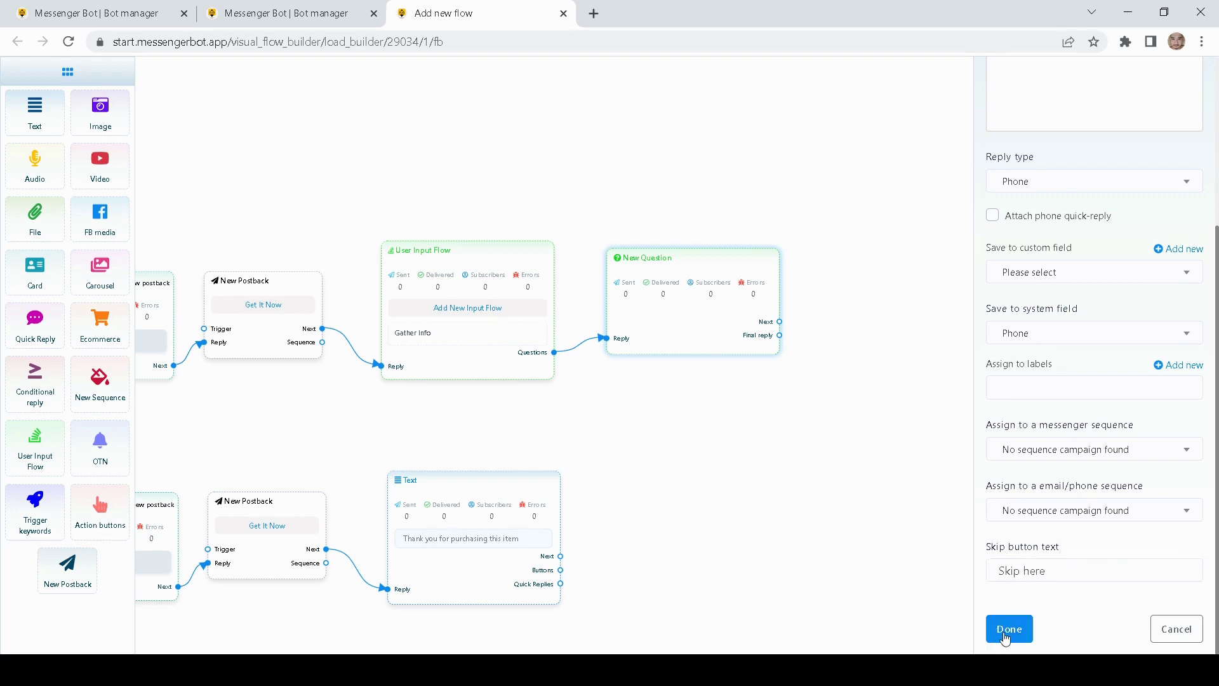
Move the phone question slightly upward and add a second New Question beside it, linked from its Next output
left_click_drag(651, 265, 628, 239)
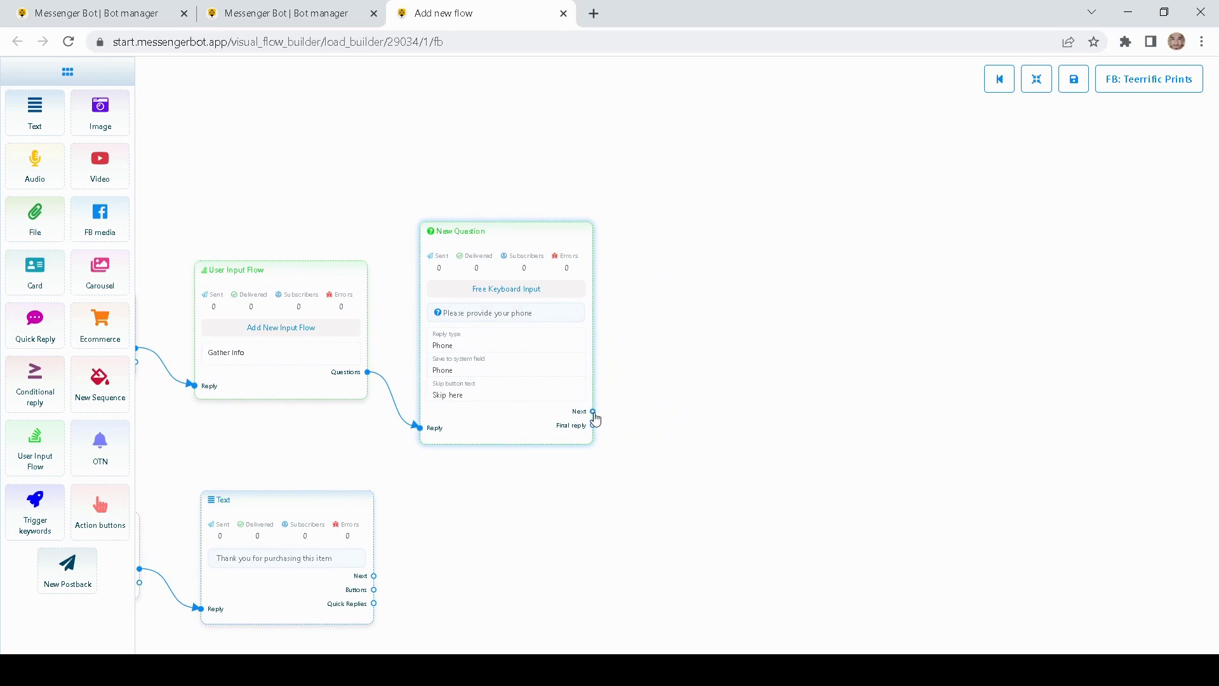
left_click_drag(593, 413, 687, 325)
left_click_drag(780, 361, 732, 313)
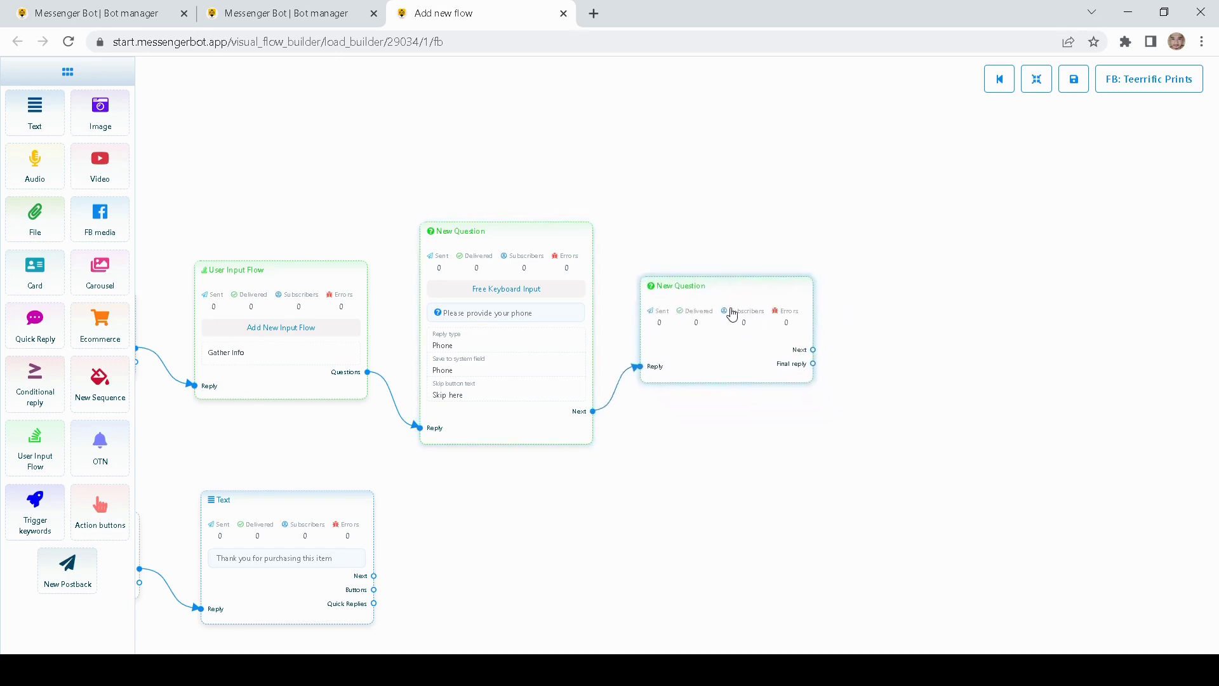
Make the second question a free keyboard input asking "Please provide Delivery Address"
left_click_drag(757, 232, 702, 230)
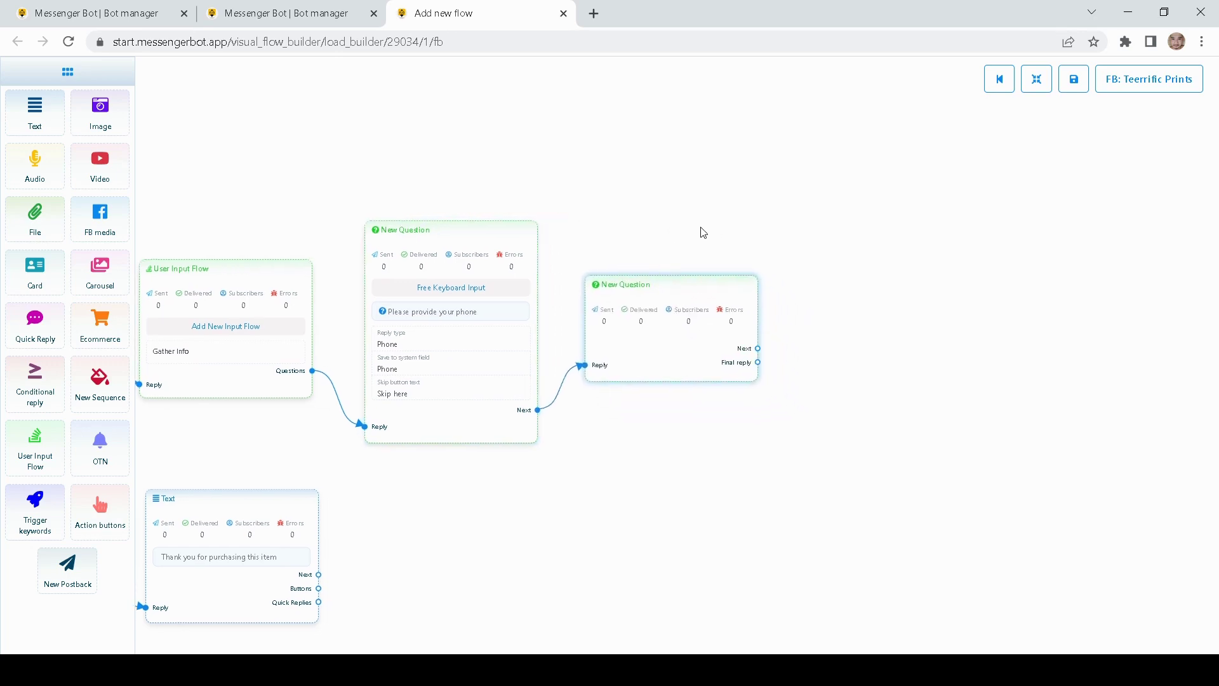
double_click(673, 284)
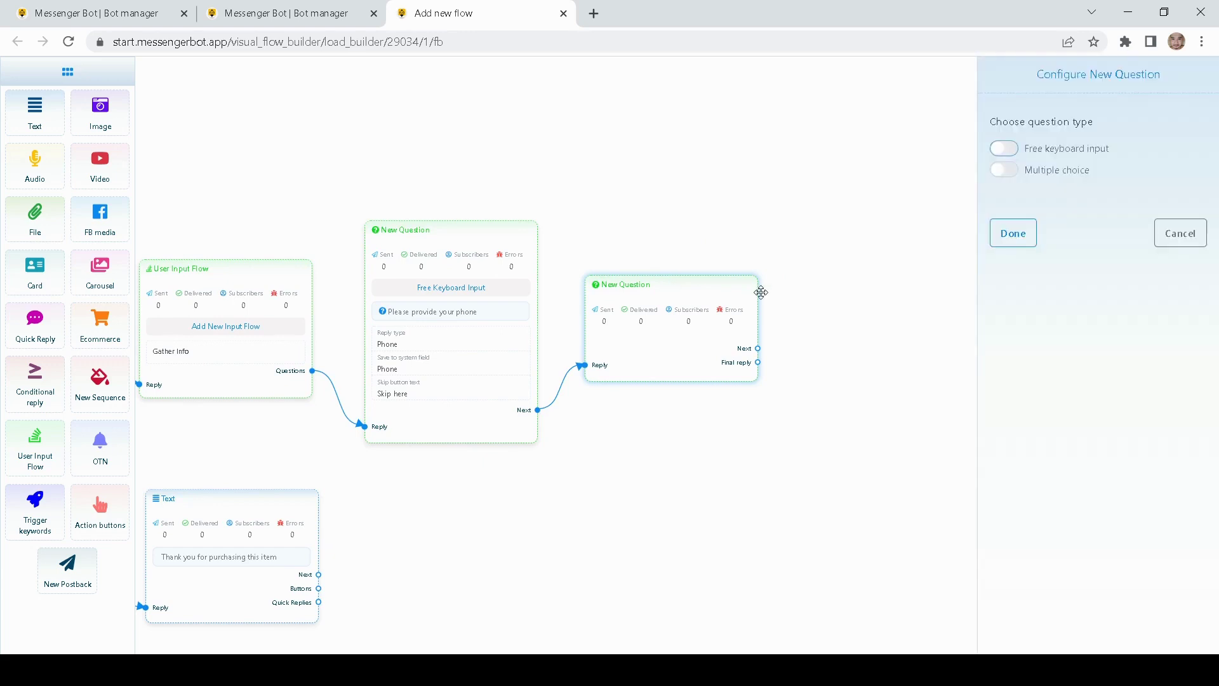
left_click(1005, 149)
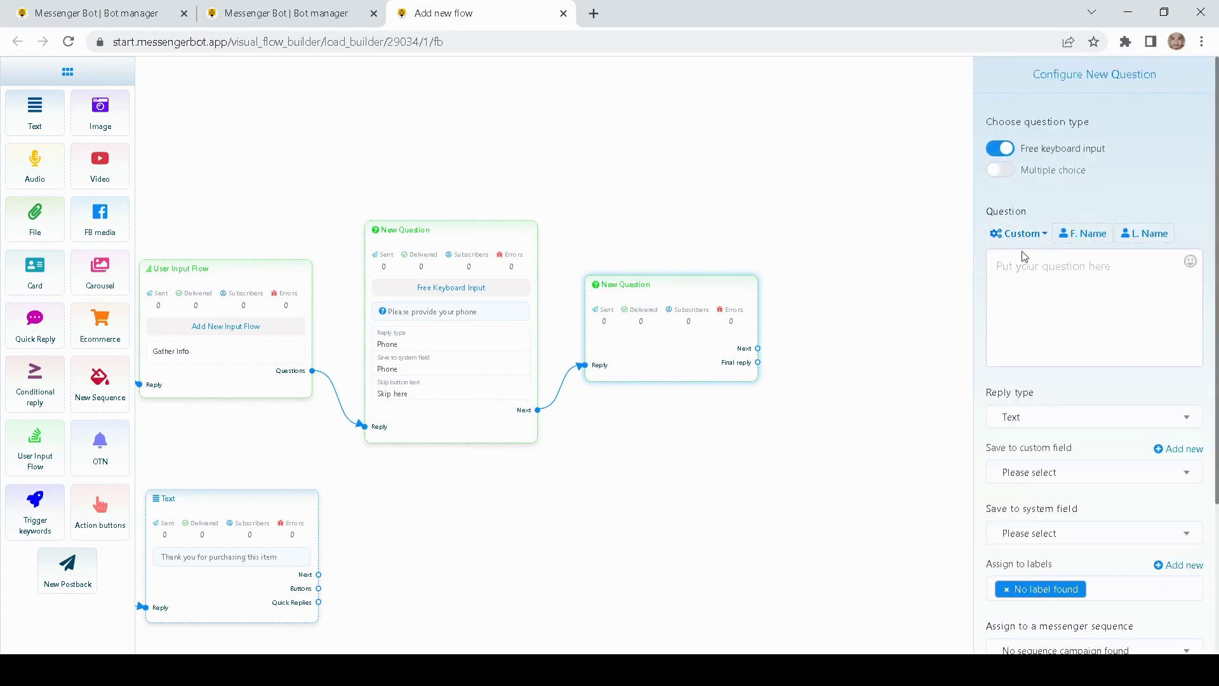
left_click(1035, 267)
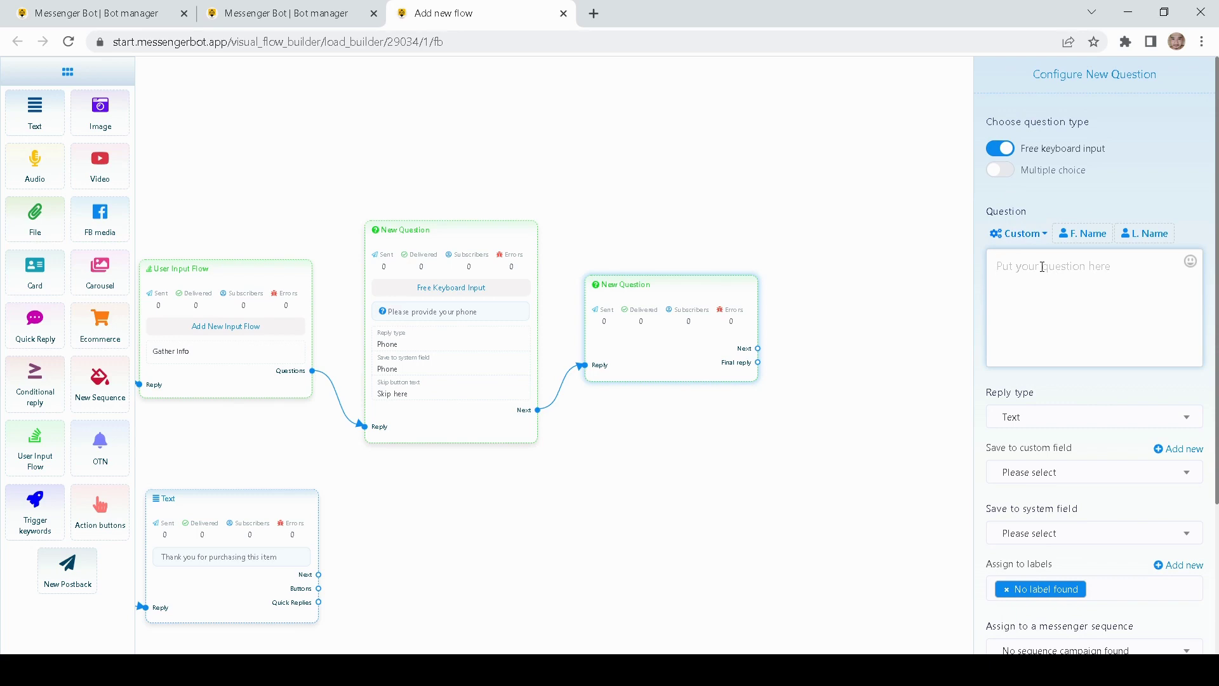
type("Please provide Delivery Address")
scroll(1044, 384, "down", 2)
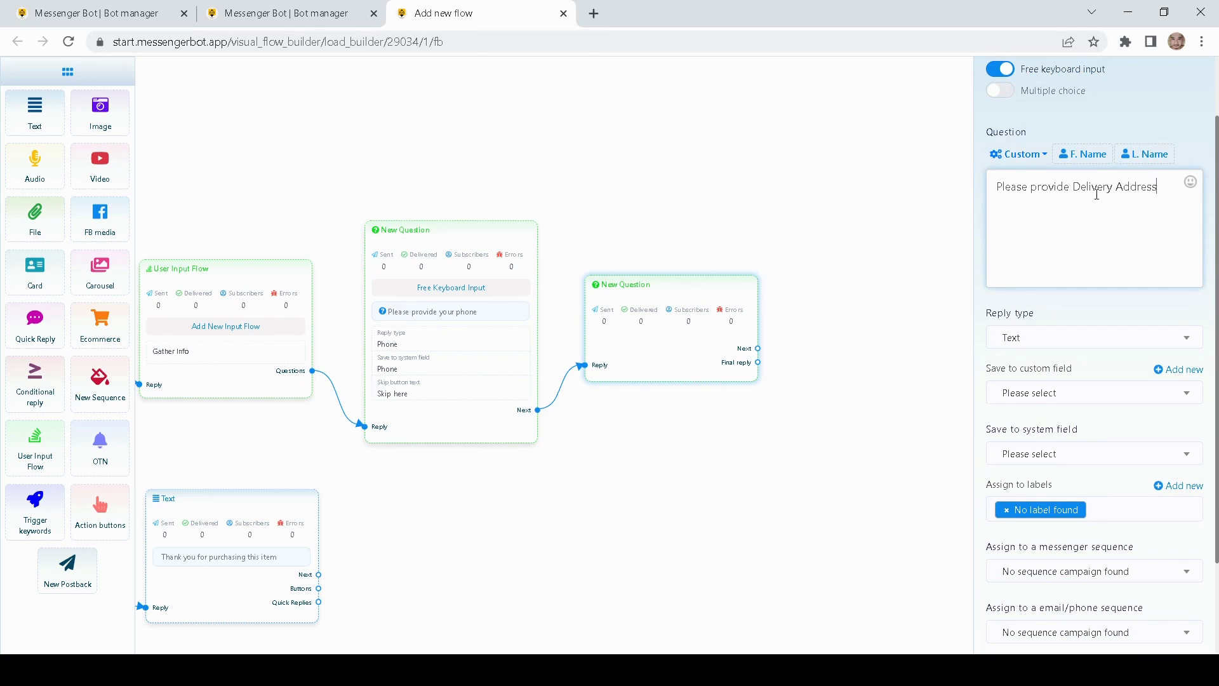
Keep the delivery address question's reply type as Text and save its reply to the Location system field
left_click(1031, 339)
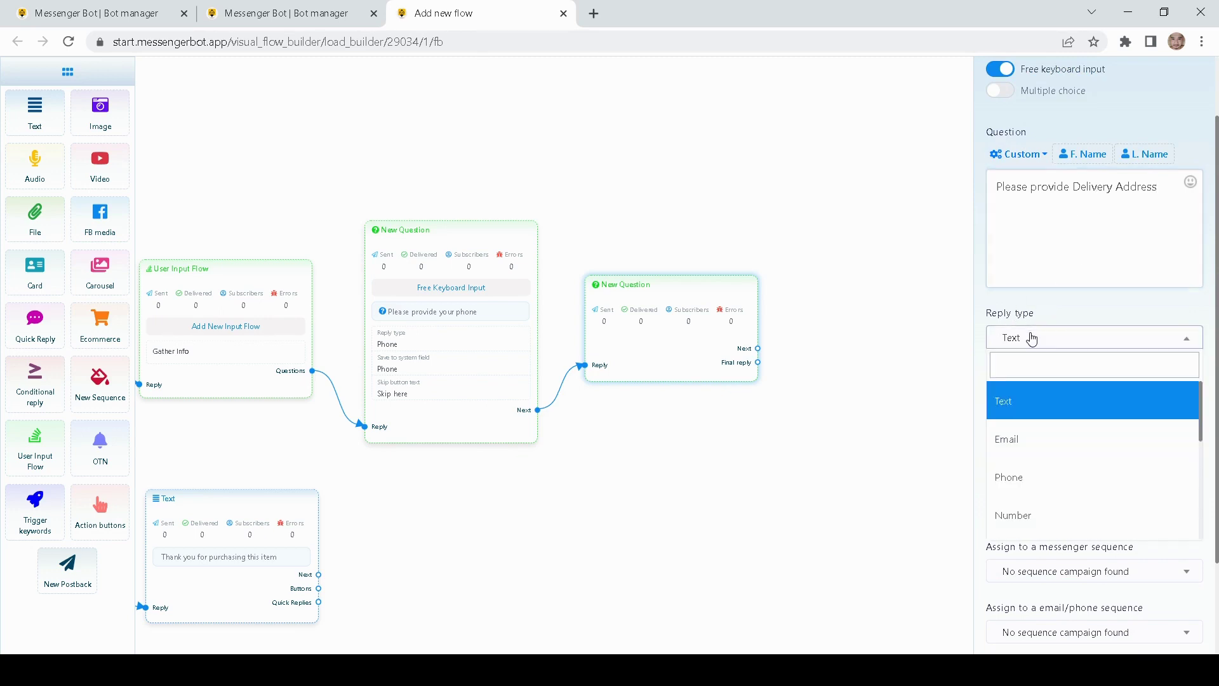
left_click(1011, 404)
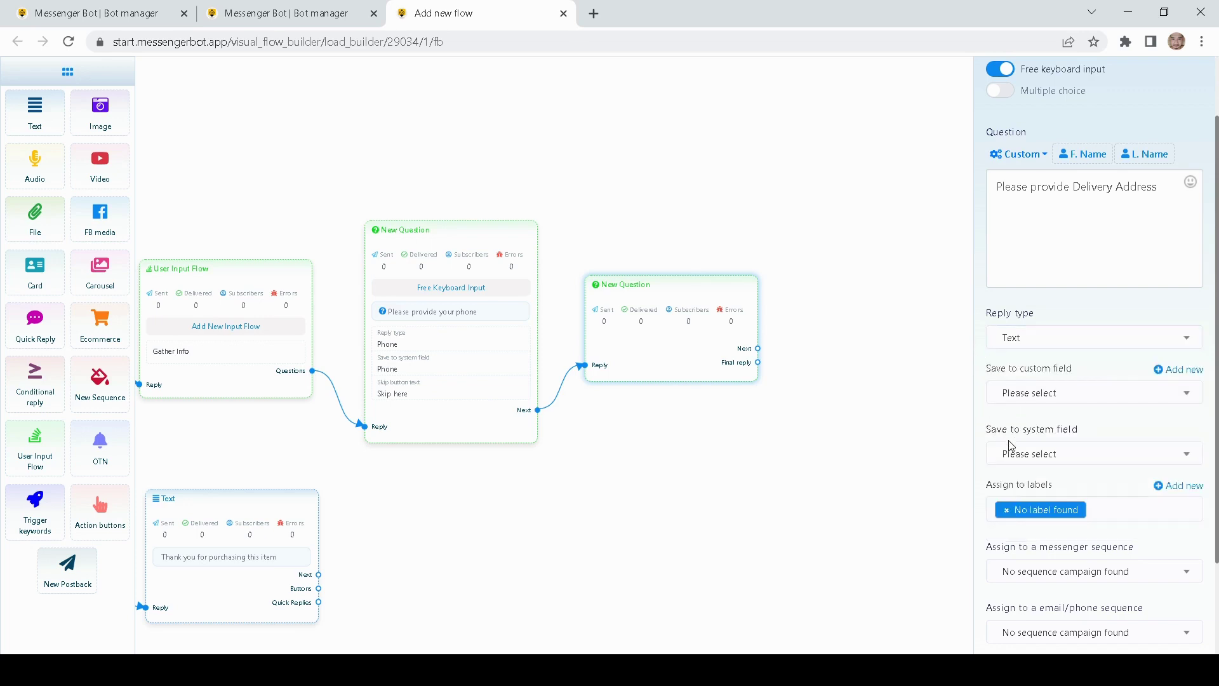
left_click(1018, 460)
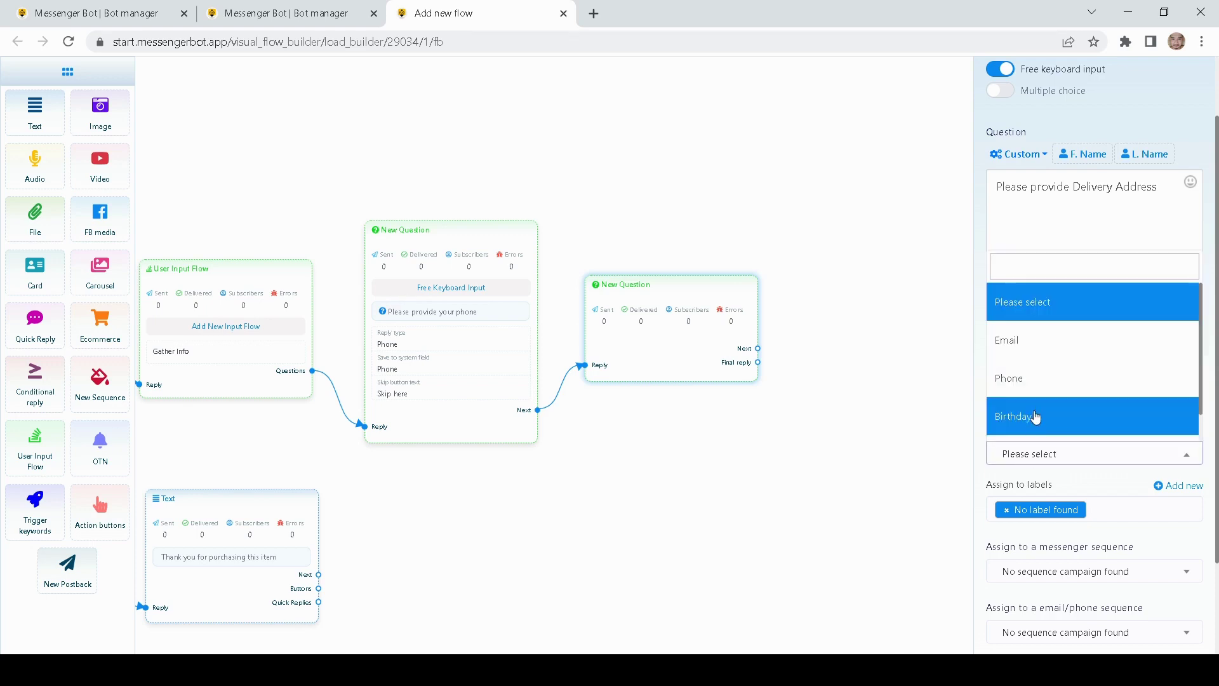
scroll(1036, 413, "down", 1)
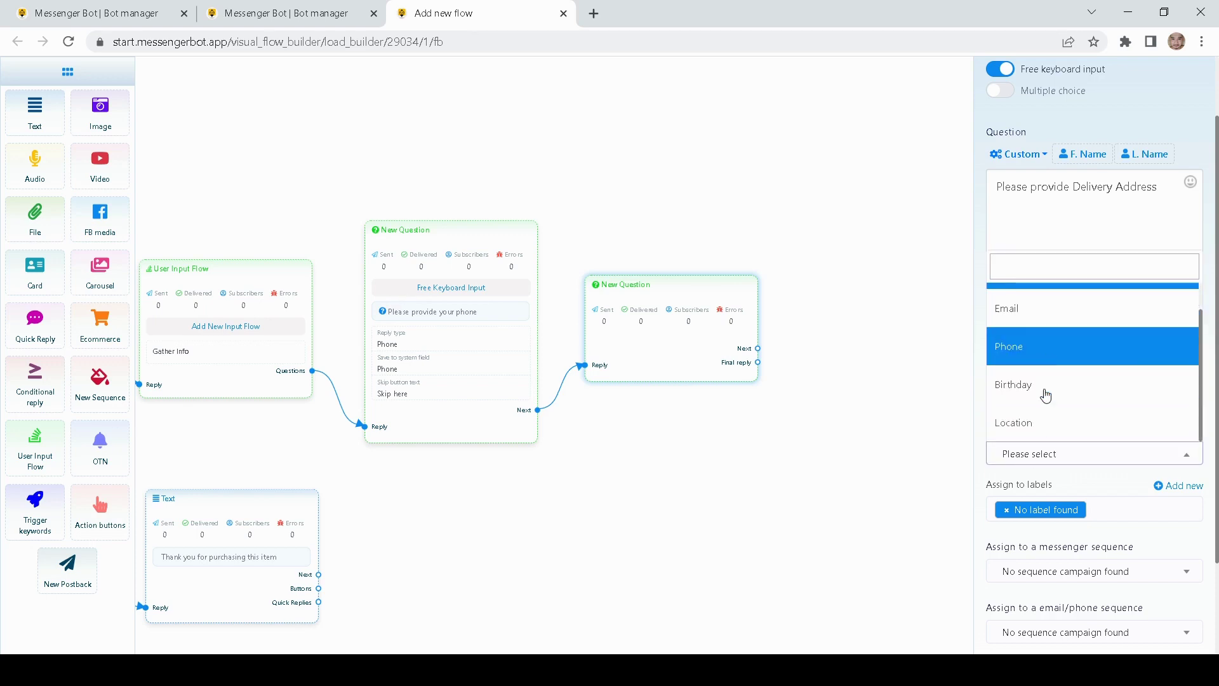
left_click(1030, 428)
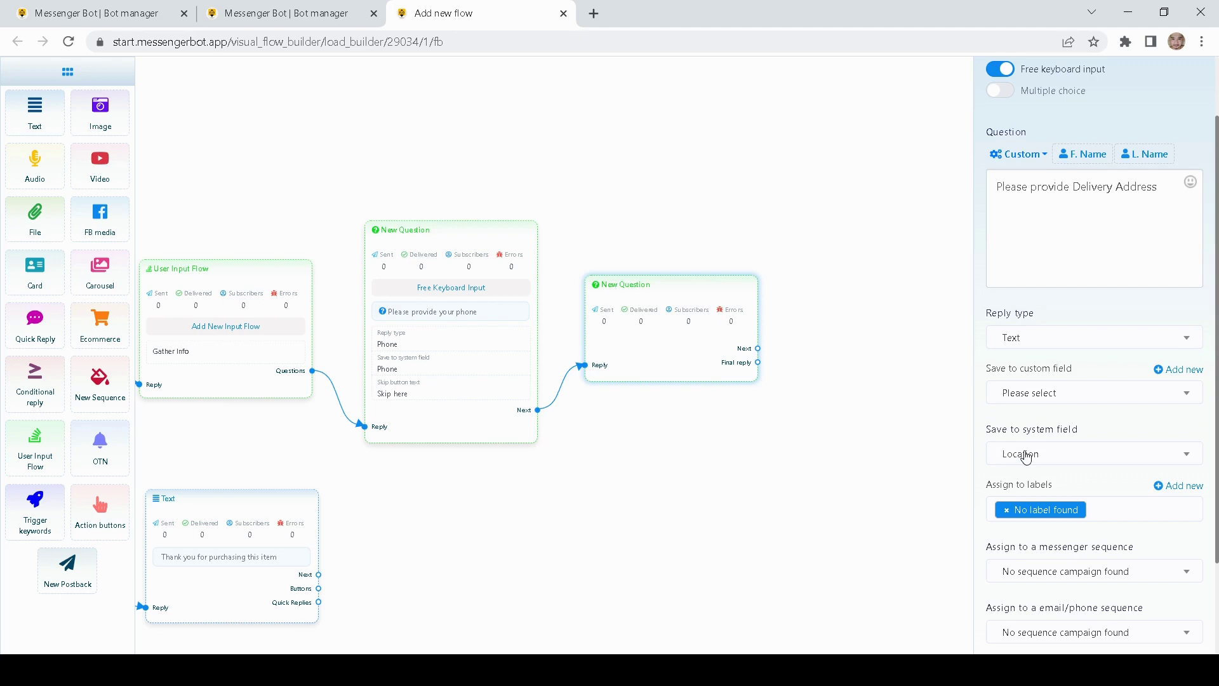
Clear the delivery address question's label assignment and set its skip button text to "Skip here", applying the configuration
scroll(1000, 448, "down", 2)
left_click(1003, 441)
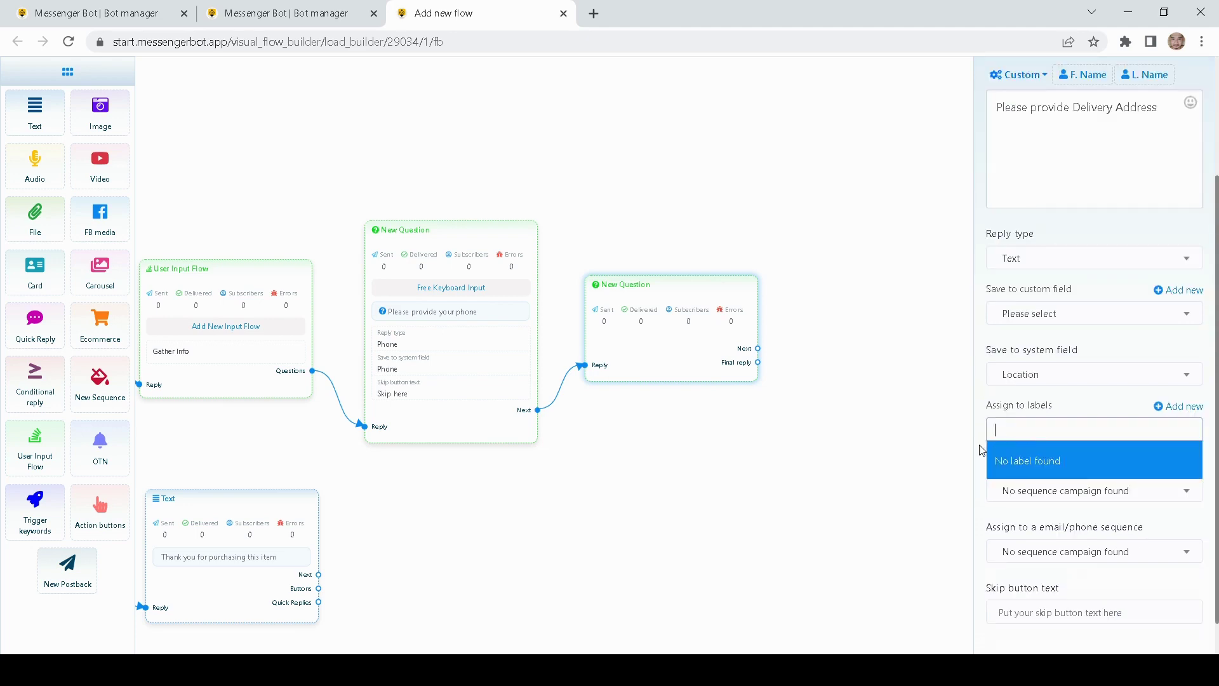
left_click(982, 493)
left_click(1032, 619)
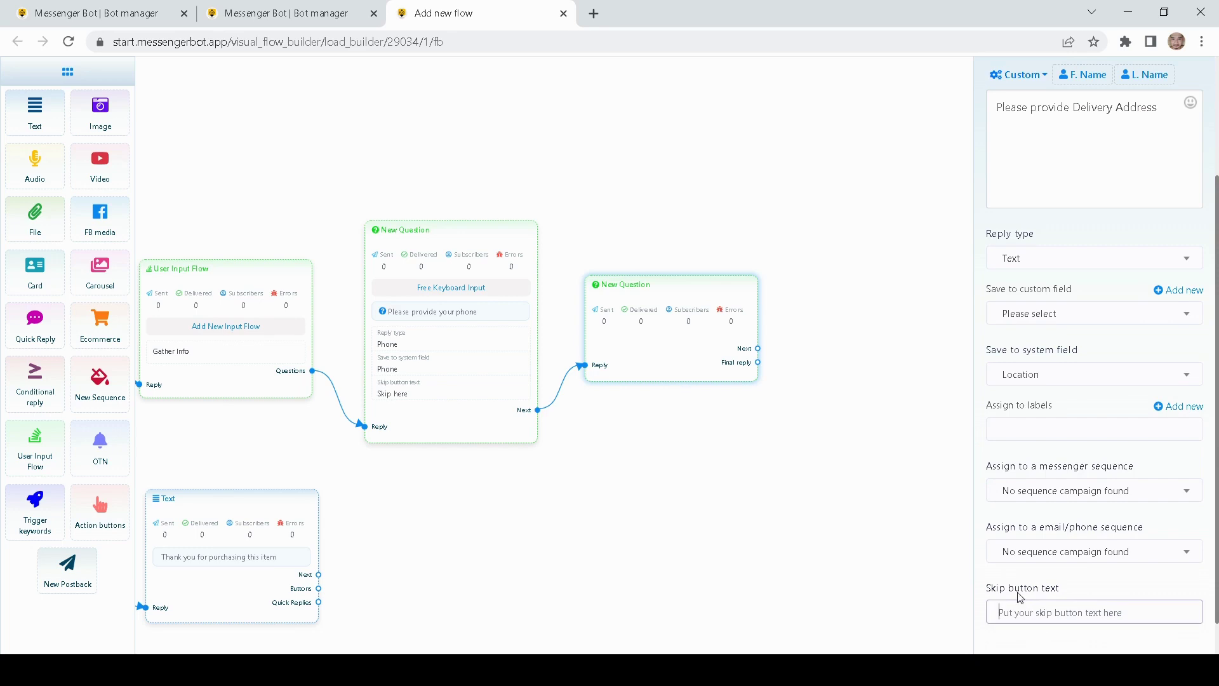
type("S")
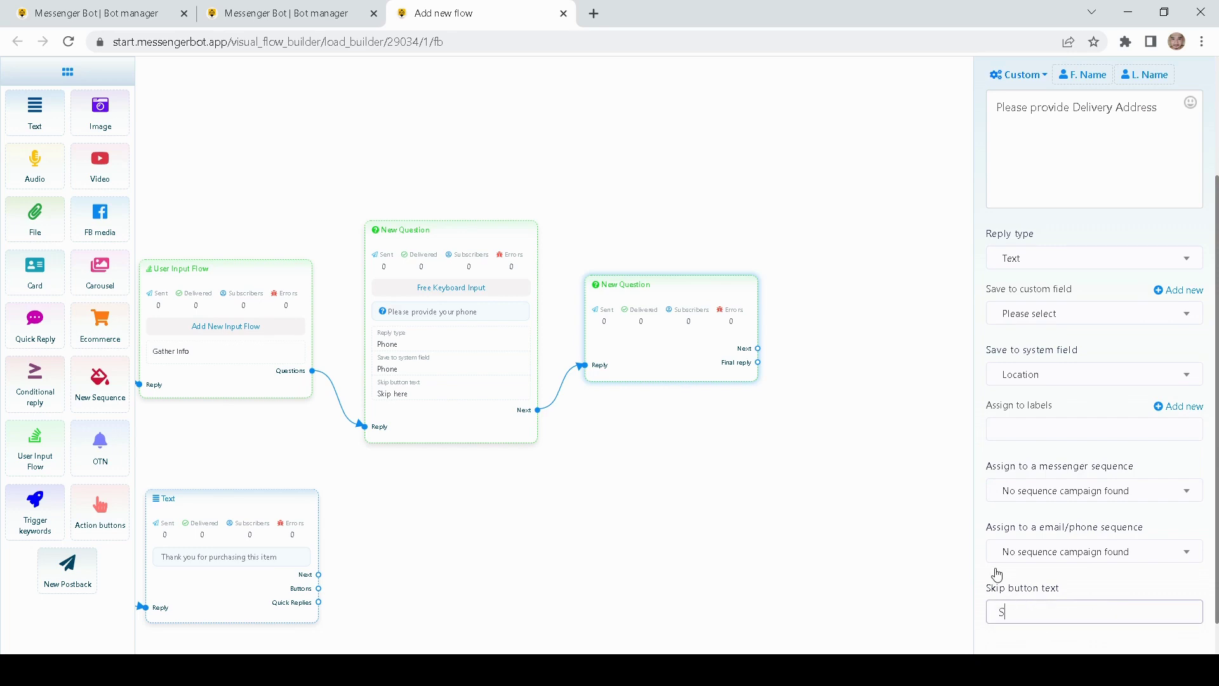
type("kip here")
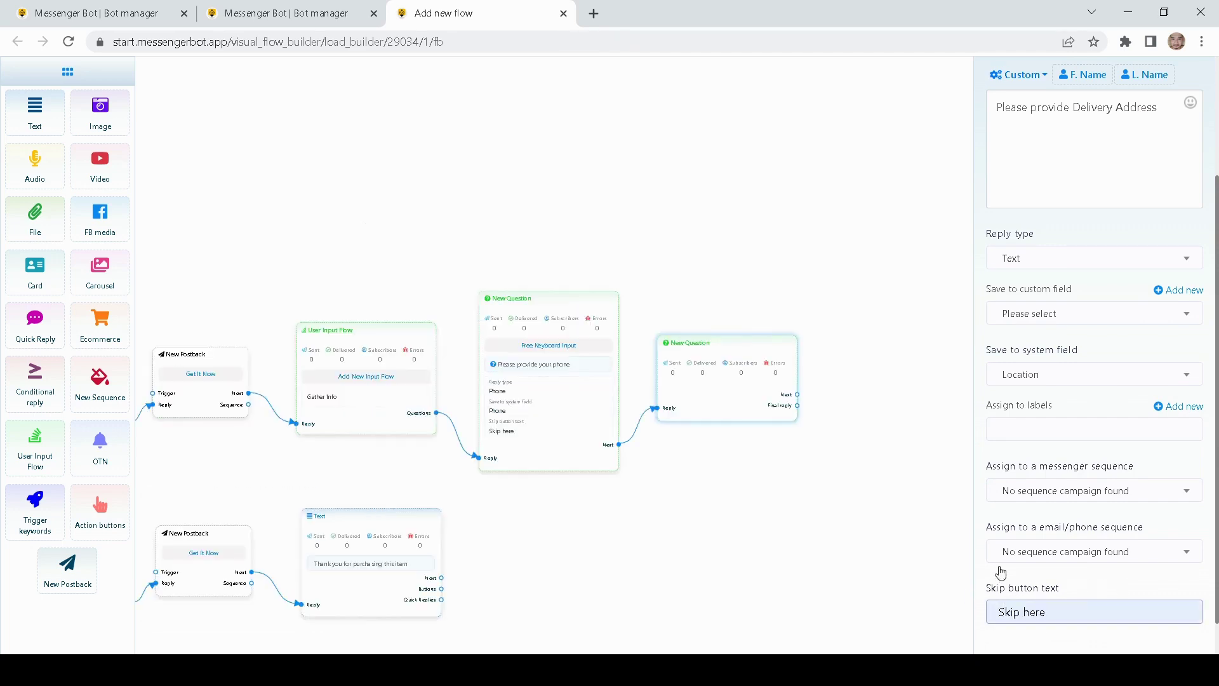
scroll(998, 571, "down", 1)
left_click(1026, 626)
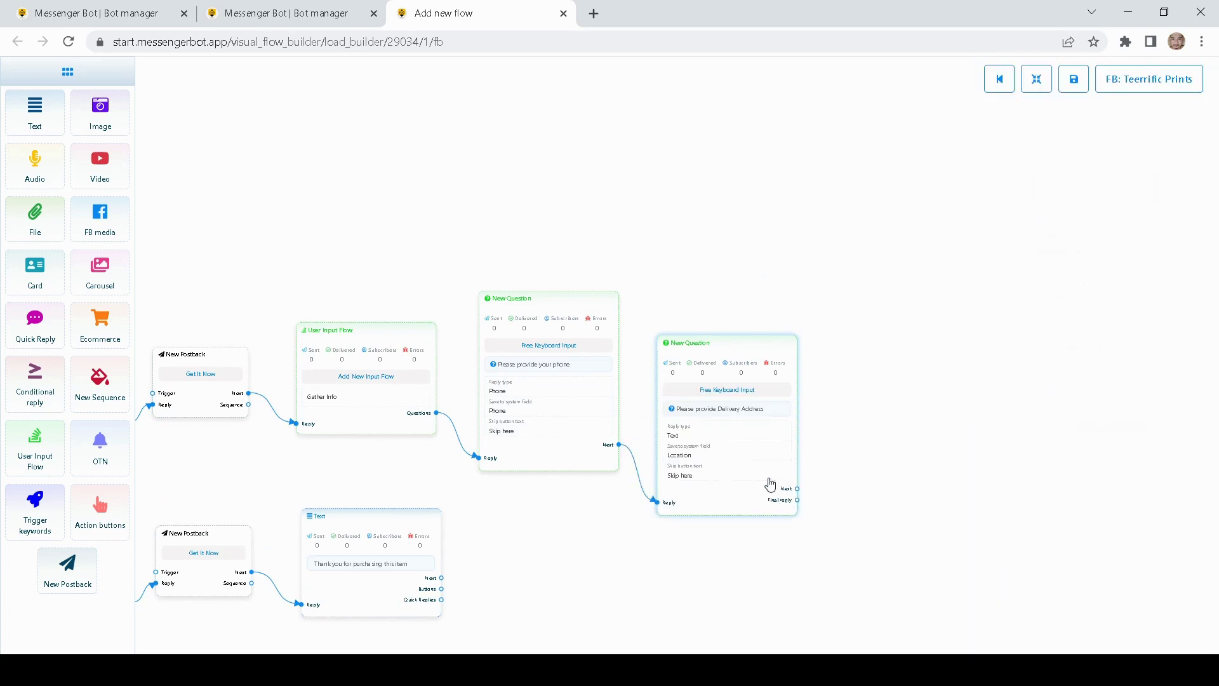
Align the delivery address question with the phone question and add a New Postback linked from its Final reply output
left_click_drag(751, 460, 751, 416)
left_click_drag(933, 424, 877, 452)
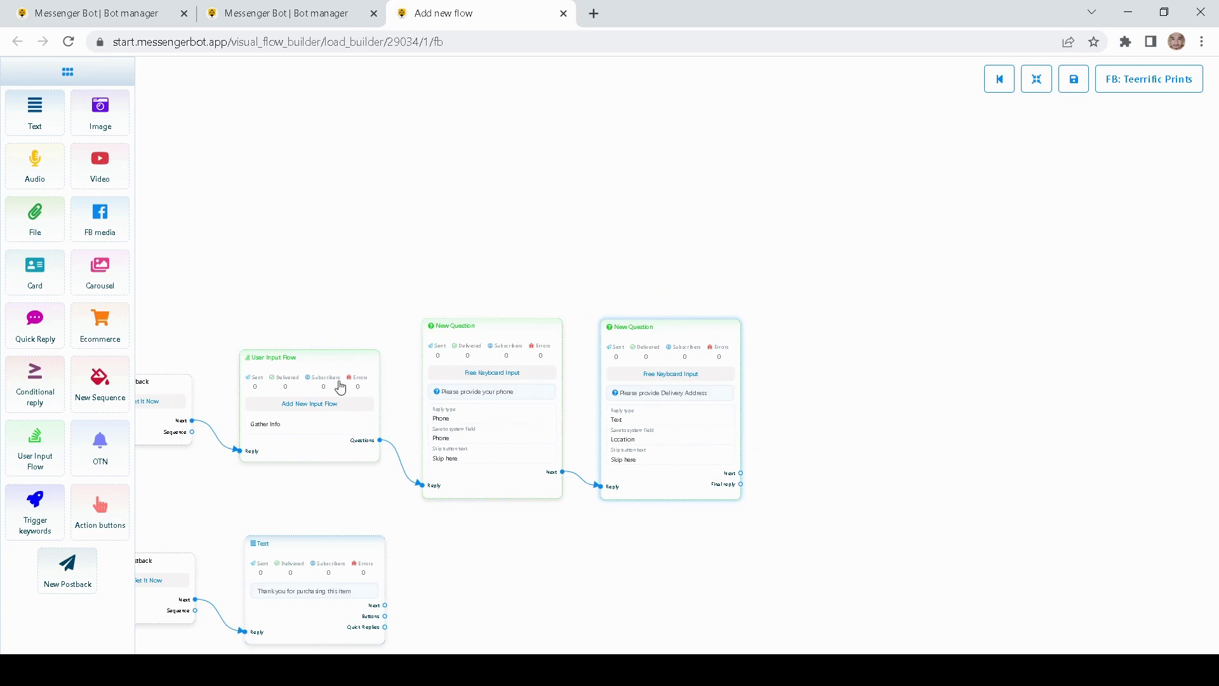
left_click_drag(860, 430, 634, 399)
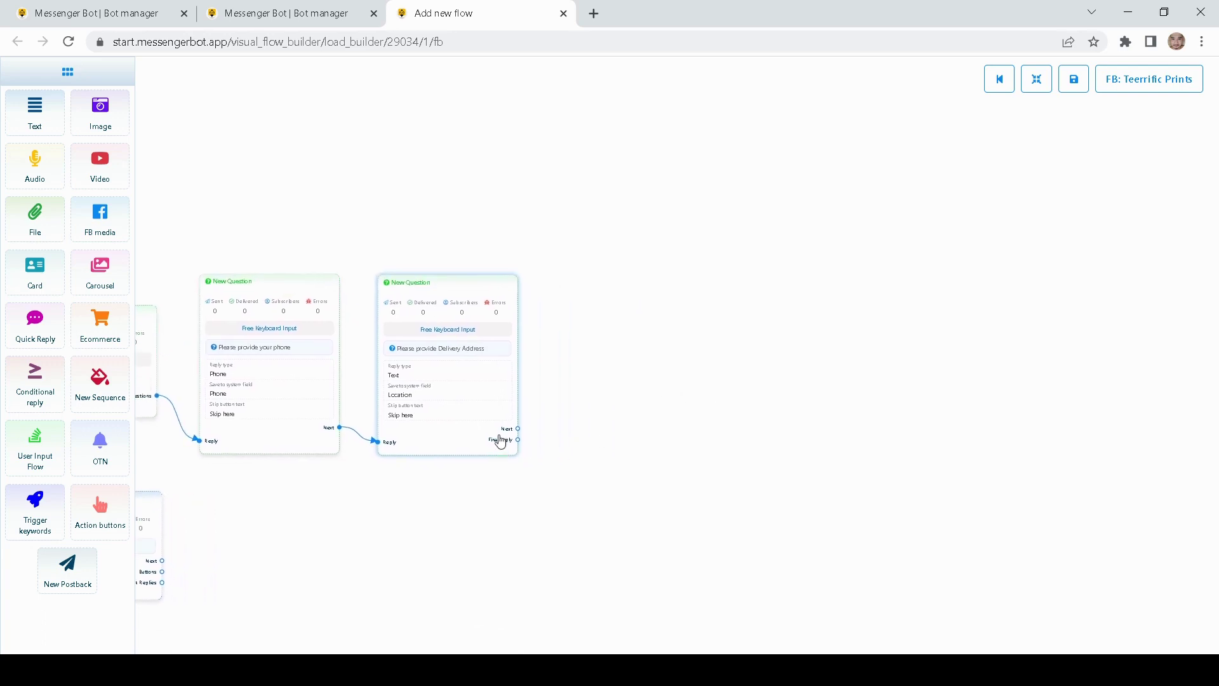
scroll(501, 425, "up", 5)
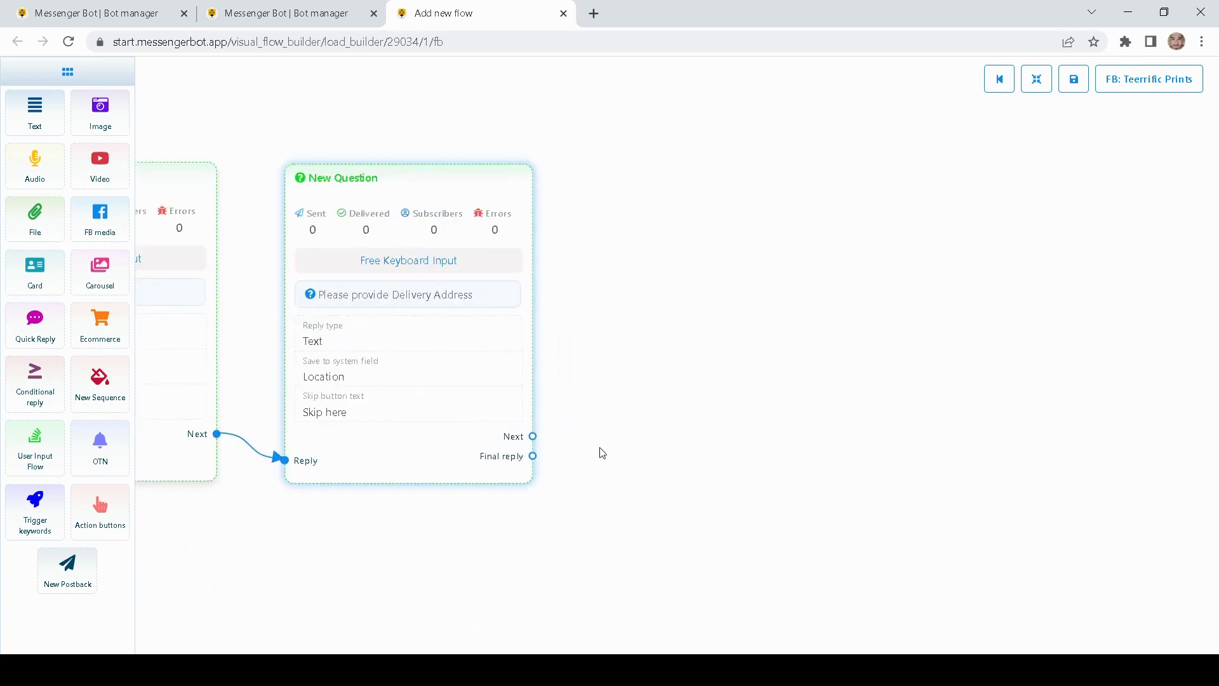
left_click_drag(533, 456, 728, 413)
left_click_drag(812, 471, 726, 339)
Title the new postback "Thank you postback" and apply its configuration
double_click(706, 353)
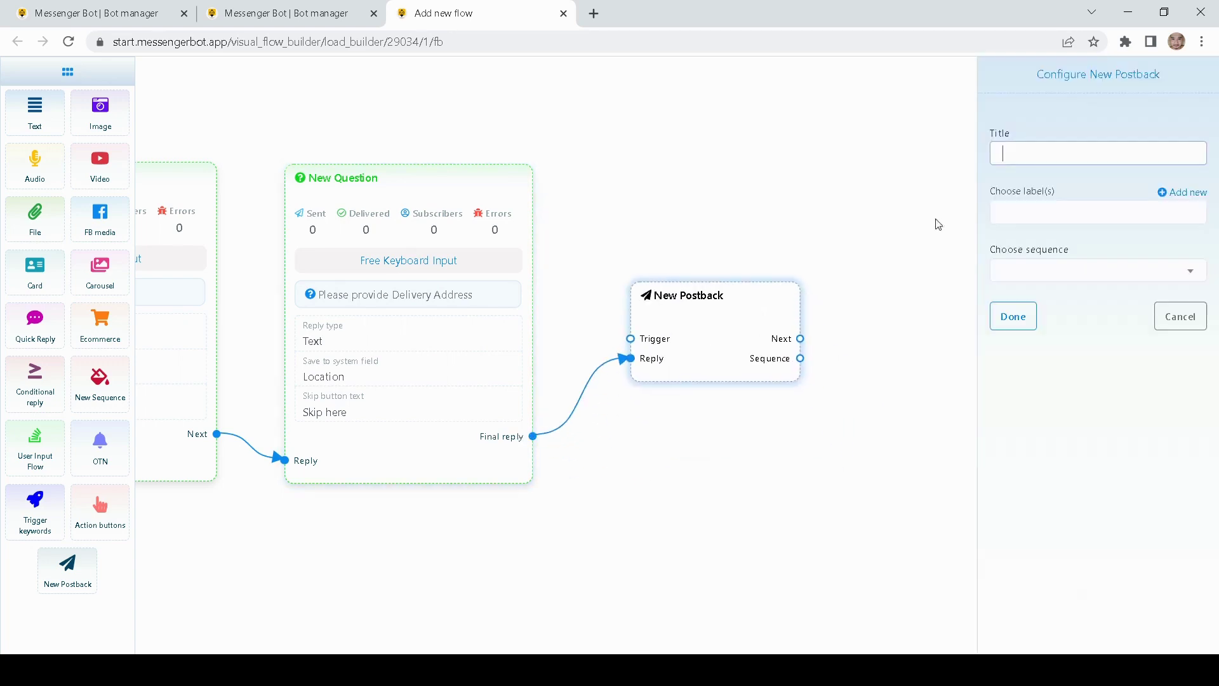
left_click(1034, 145)
type("THank you postback")
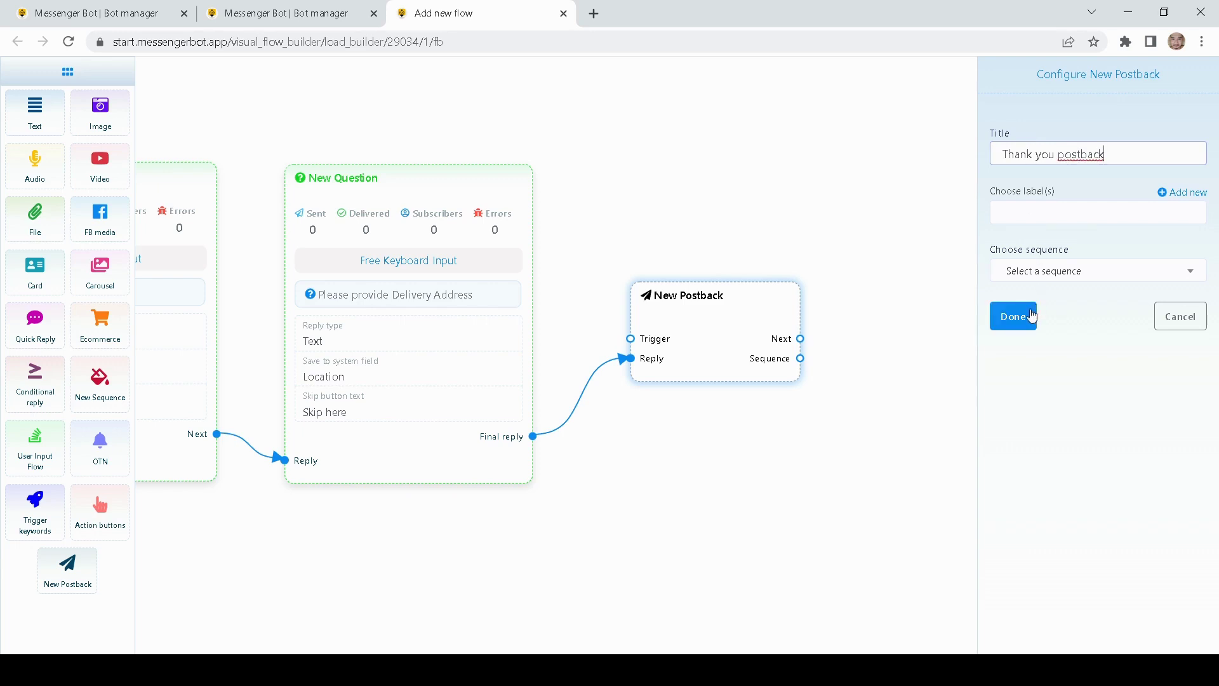
left_click(1013, 316)
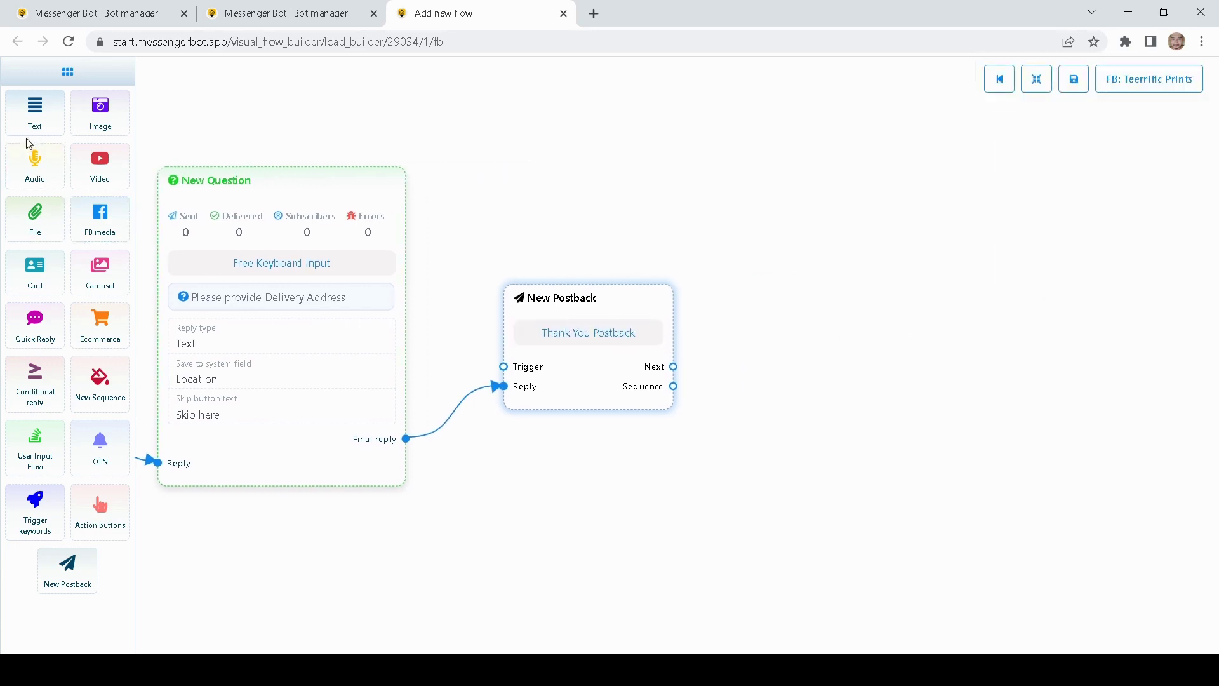
Add a Text block beside the thank-you postback and link the postback's Next output to its Reply input
left_click_drag(32, 124, 749, 307)
left_click_drag(869, 356, 849, 259)
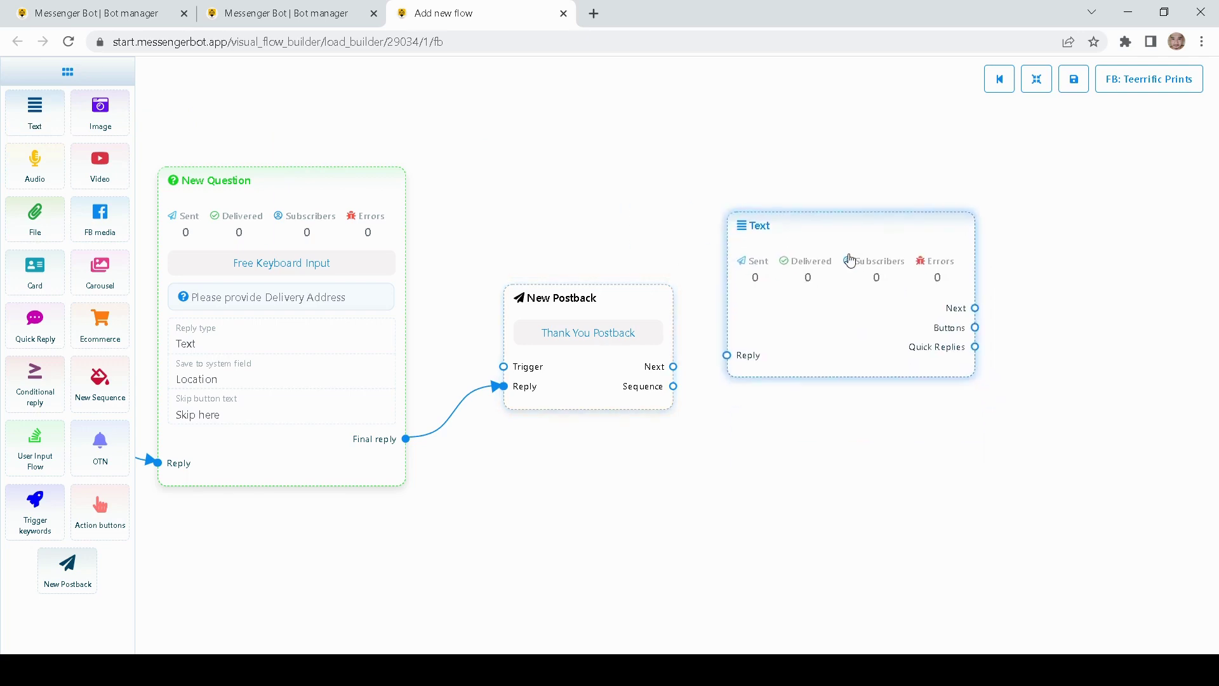
left_click_drag(673, 366, 727, 356)
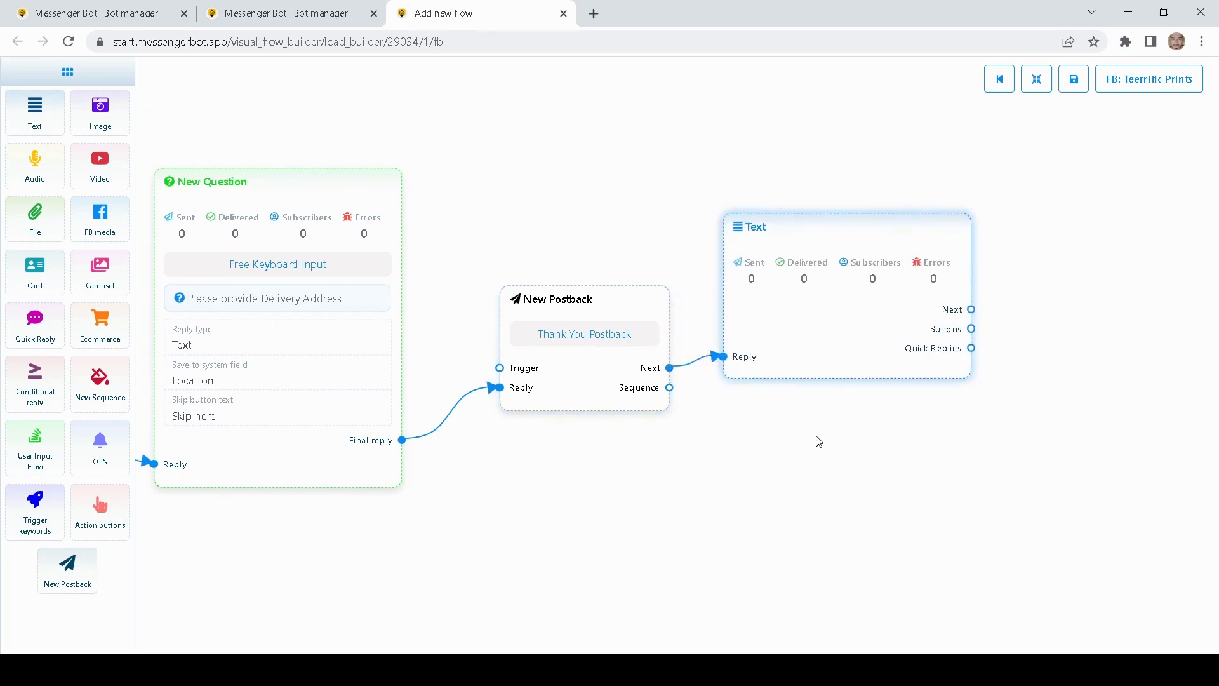
Set the Text block's message to "Thank you for purchasing" with a laughing emoji, enable typing display, and apply it
double_click(783, 364)
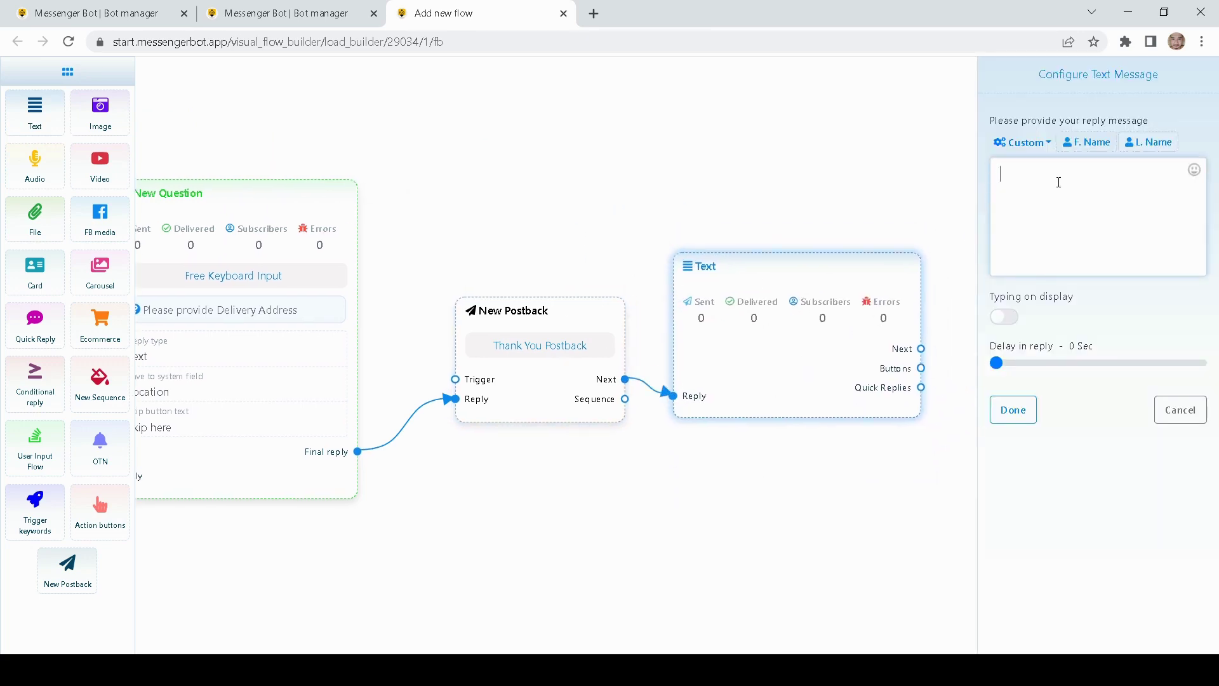
type("Thank you for purchasing")
left_click(1194, 170)
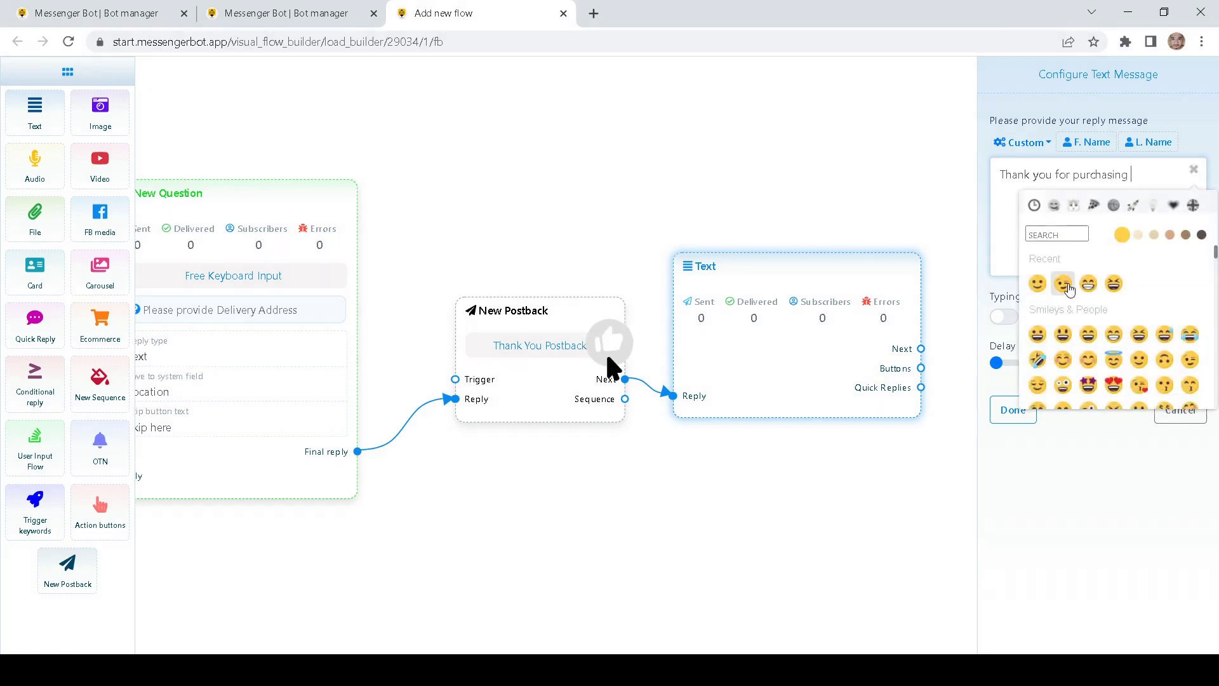
left_click(1114, 283)
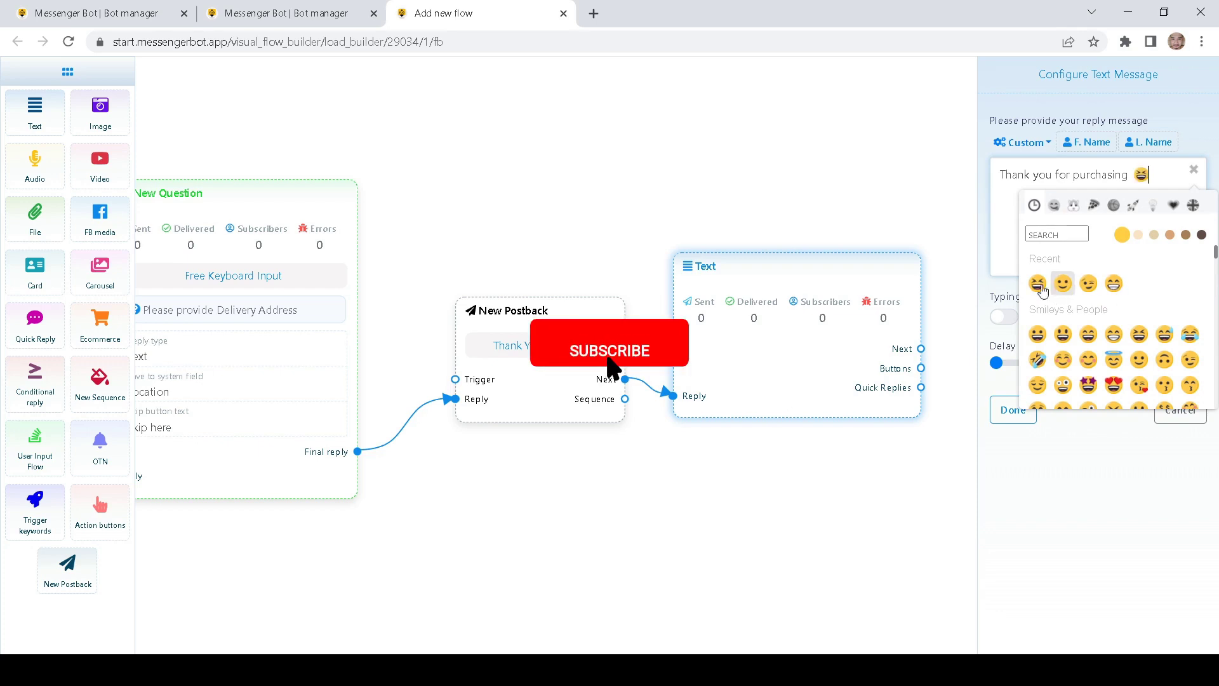
left_click(1003, 301)
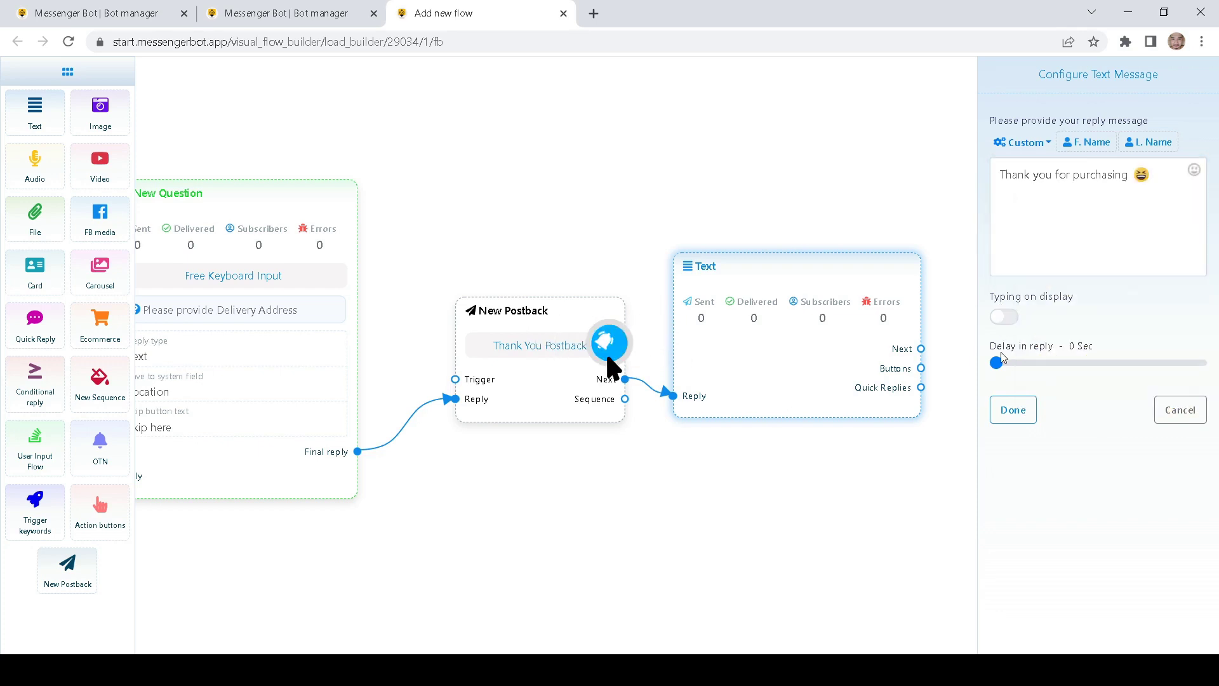
left_click(1003, 316)
left_click(1013, 410)
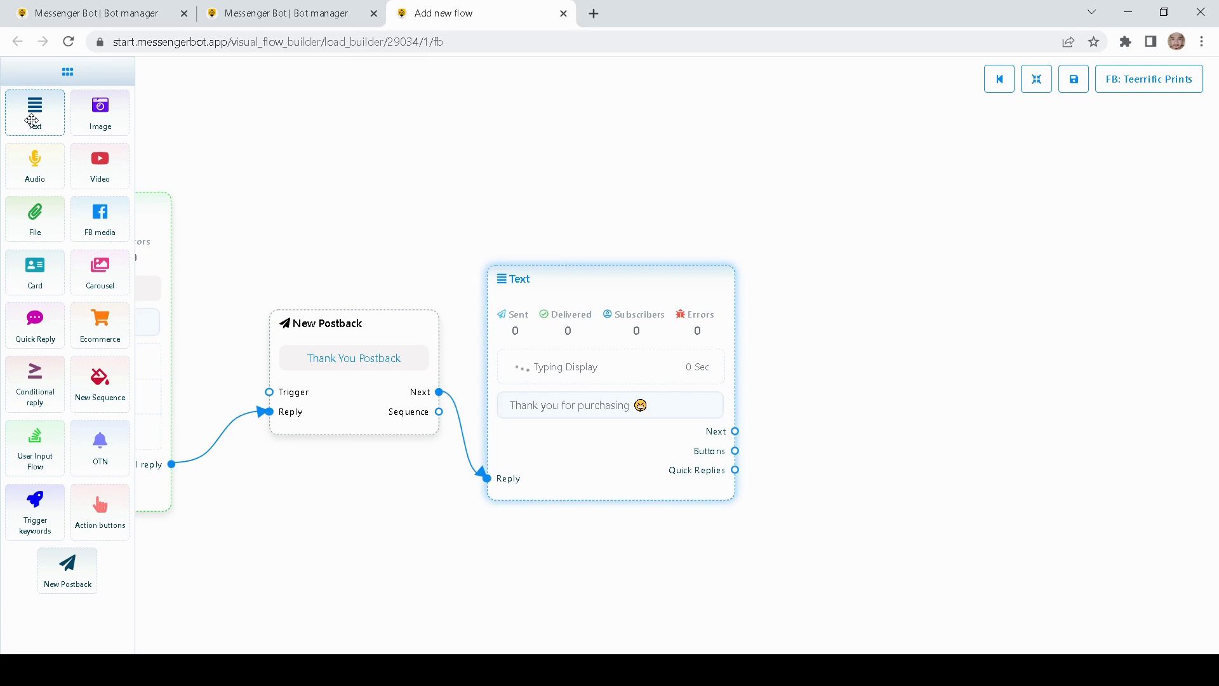
Add another Text block after the thank-you message and link it from that message's Next output
left_click_drag(46, 121, 974, 397)
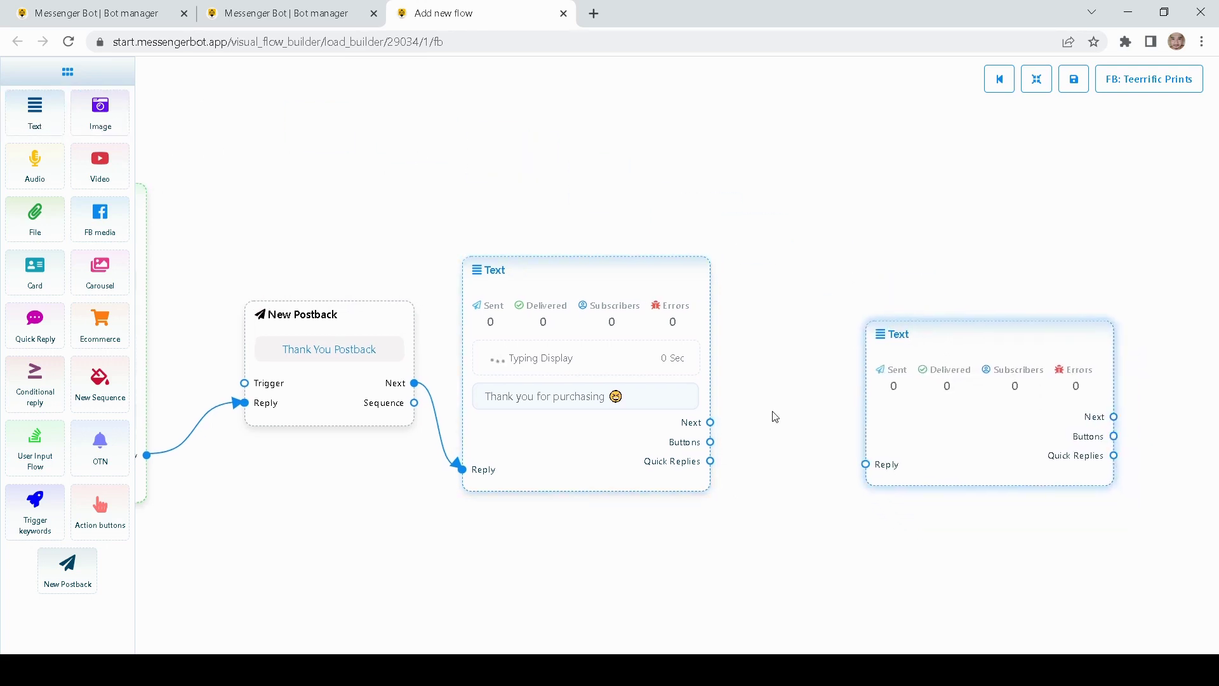
left_click_drag(711, 422, 880, 429)
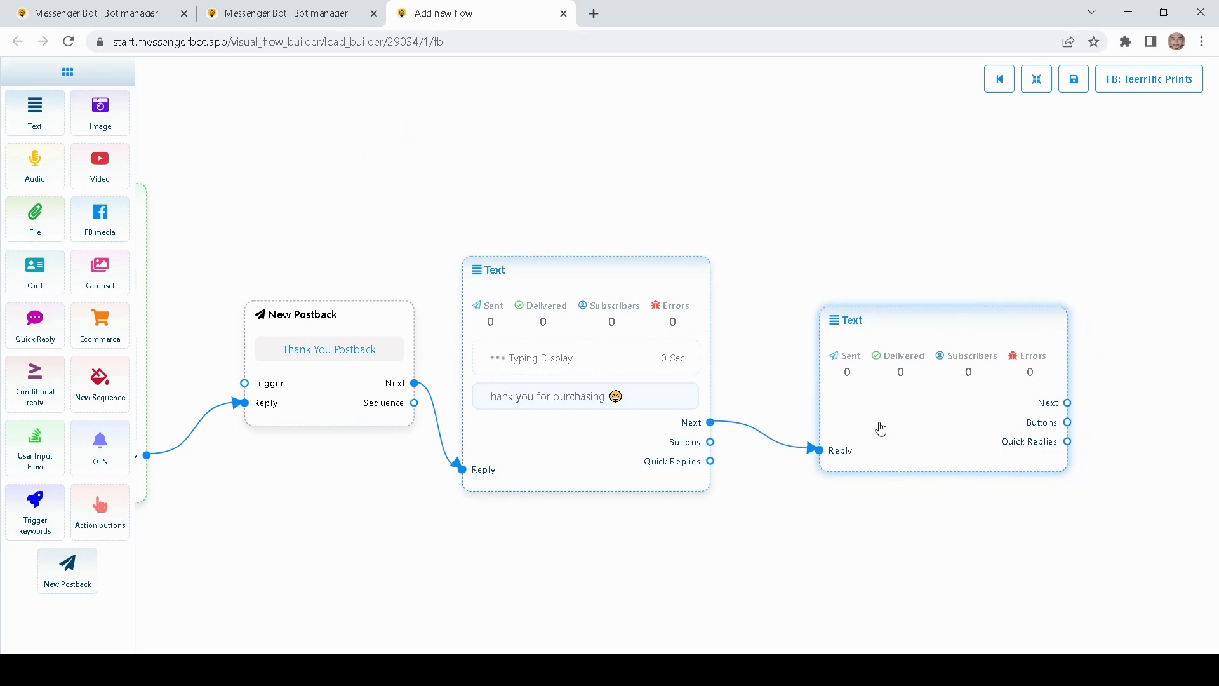
Set the last Text block's message to "Please do subscribed to us to get latest news and offers", with typing display and a 4-second delay
double_click(880, 430)
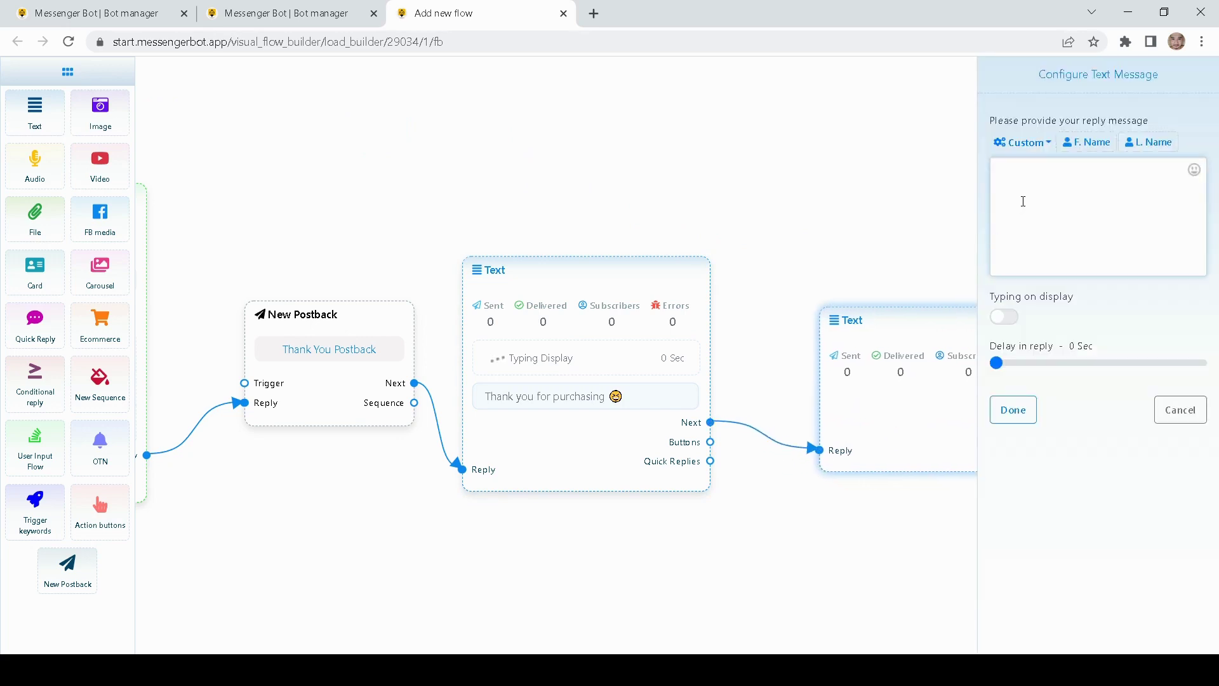
type("Please do subscribed to us to get latest news")
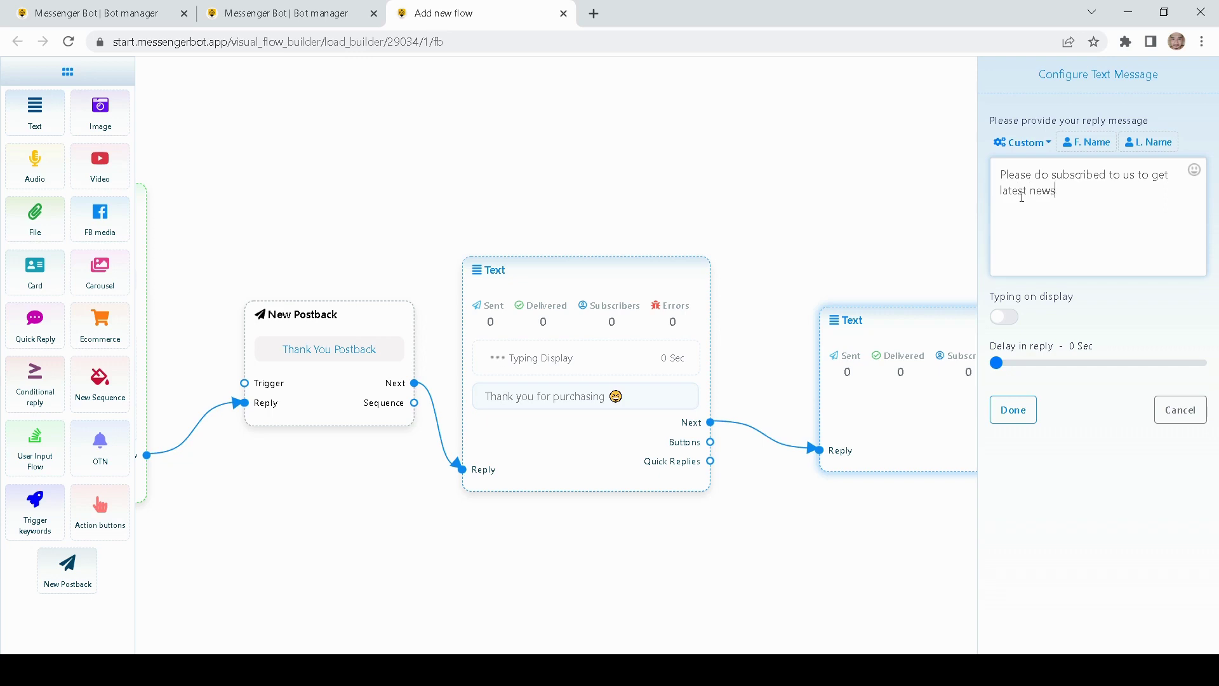
type(" and offers")
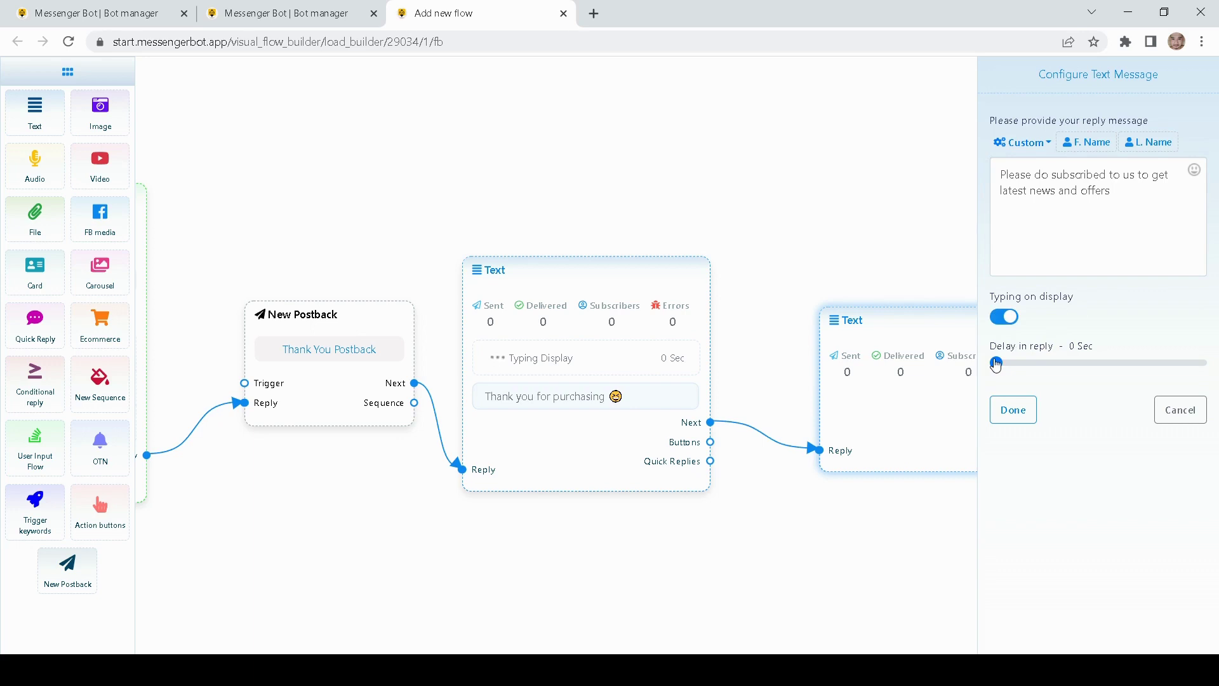
left_click_drag(997, 363, 1010, 363)
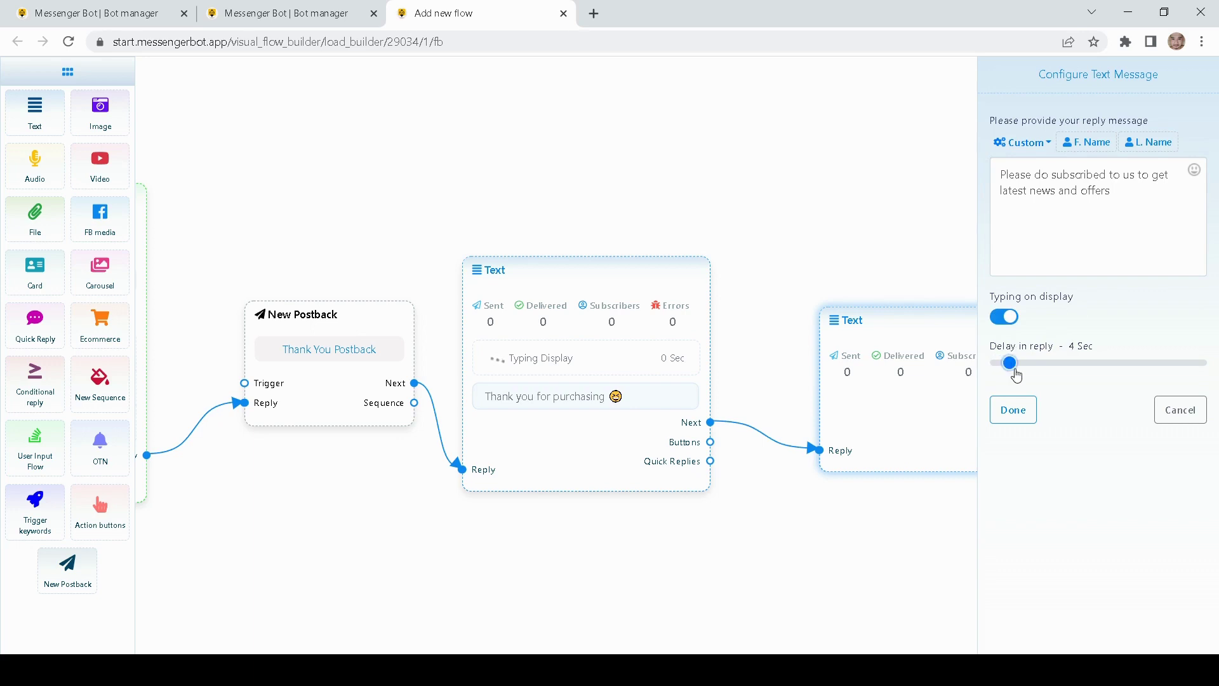
left_click(1018, 412)
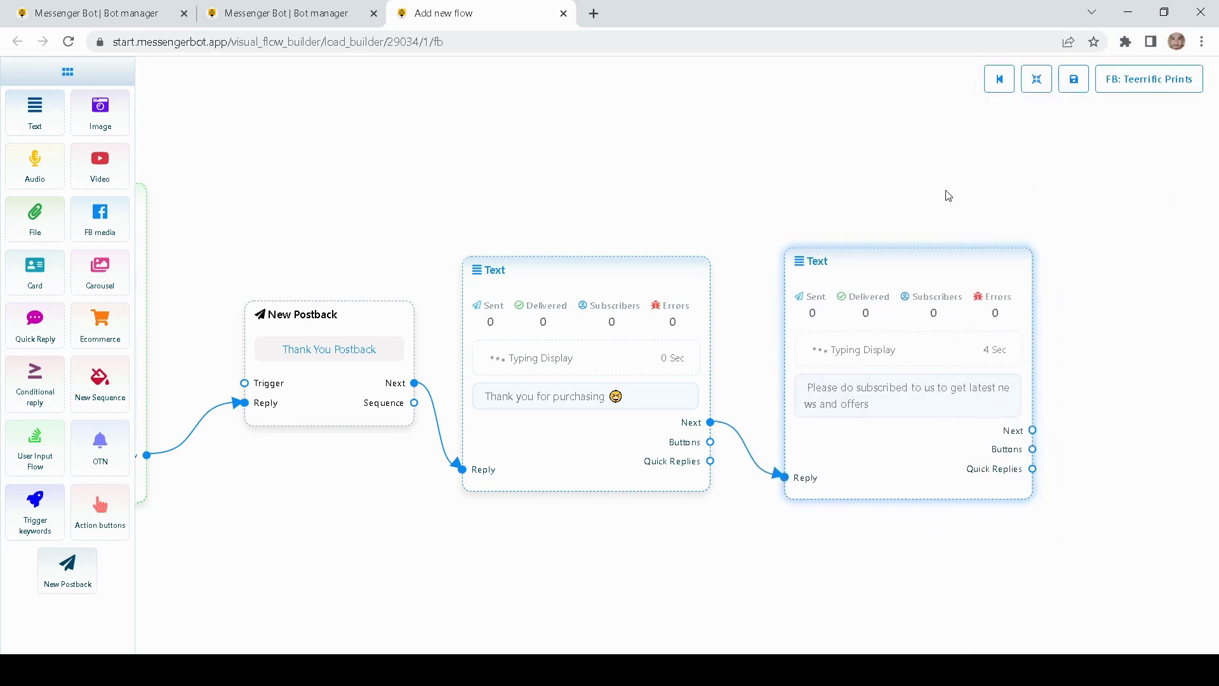
Add a Card block after the subscribe message and link that message's Next output to the card's Reply input
left_click_drag(947, 196, 736, 180)
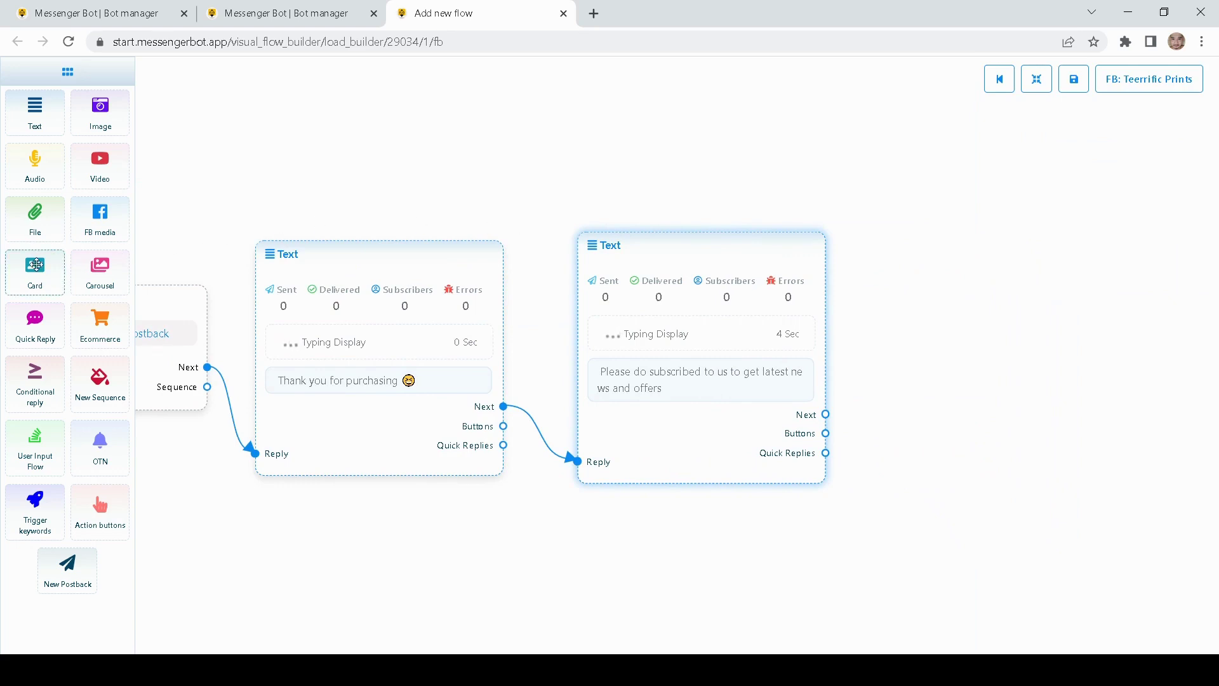
left_click_drag(36, 265, 984, 336)
left_click_drag(980, 223, 613, 178)
left_click_drag(692, 329, 610, 272)
left_click_drag(878, 299, 886, 262)
left_click_drag(686, 260, 675, 253)
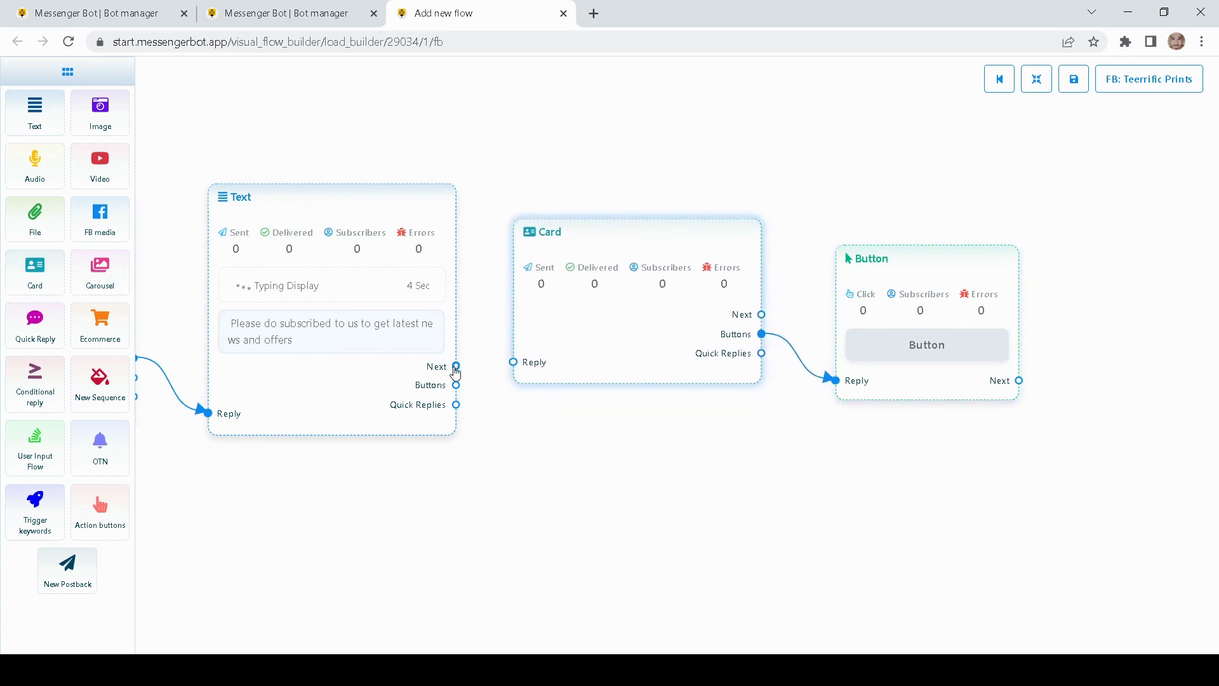
left_click_drag(455, 366, 514, 363)
Upload the Teeriffic Prints logo as the card's image, title the card "Teerific Prints", and apply it
double_click(609, 307)
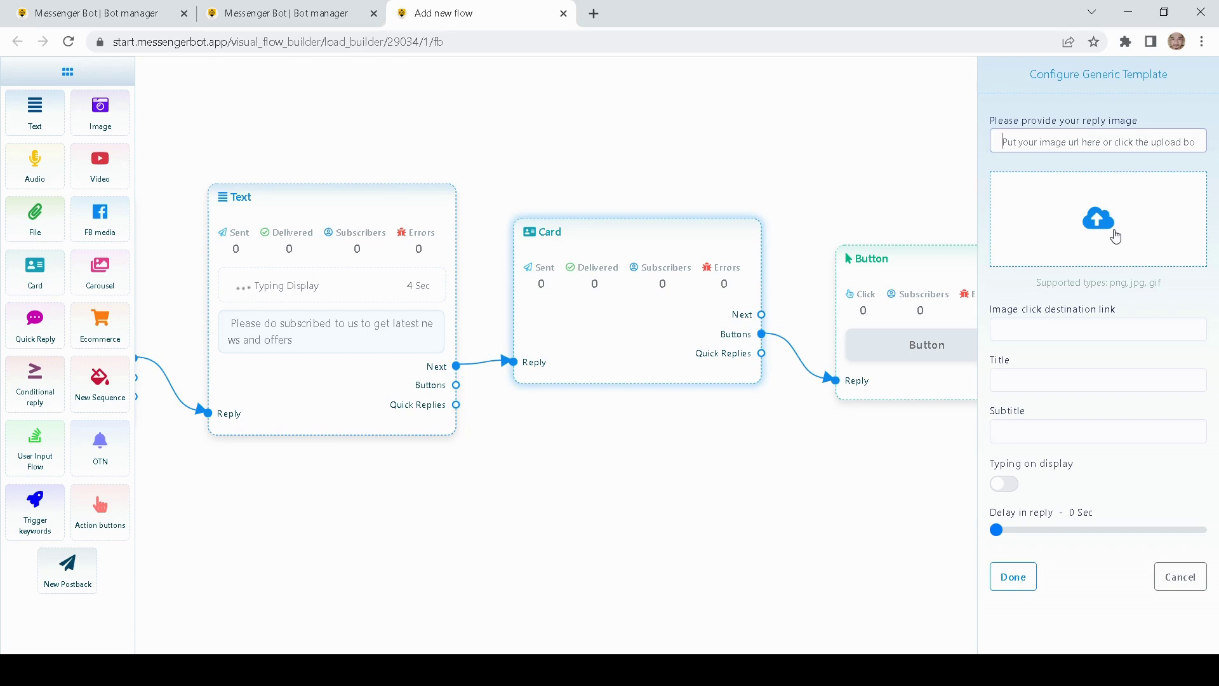
left_click(1116, 236)
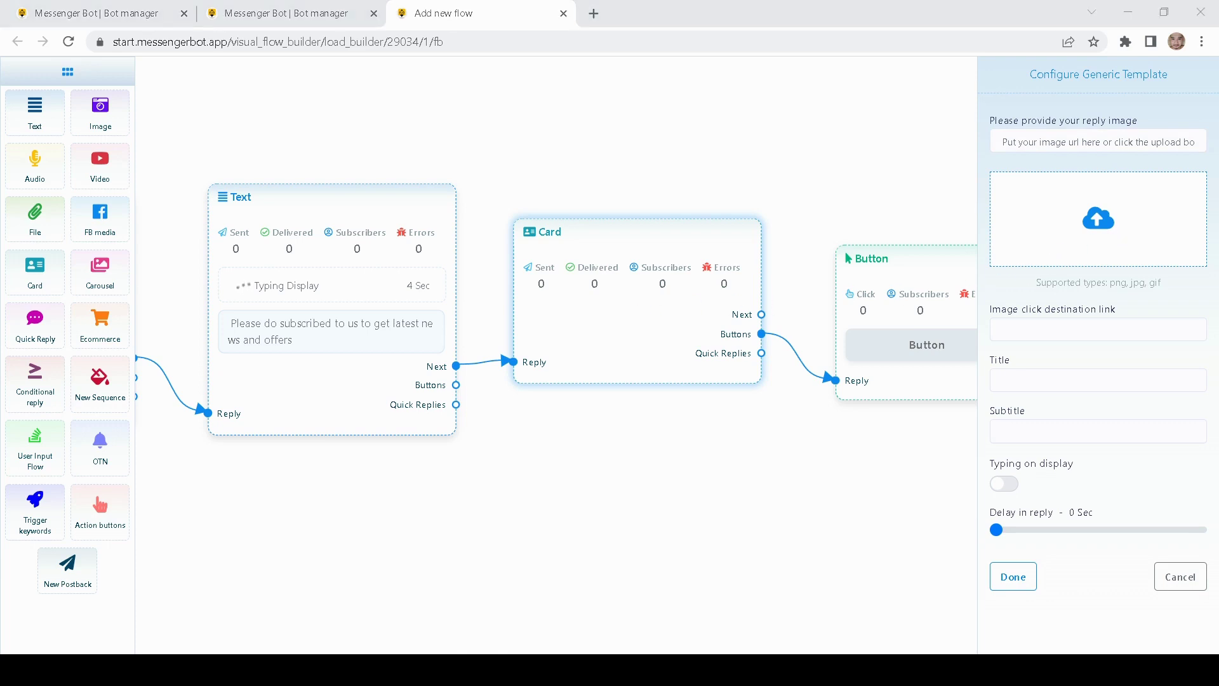
left_click(911, 525)
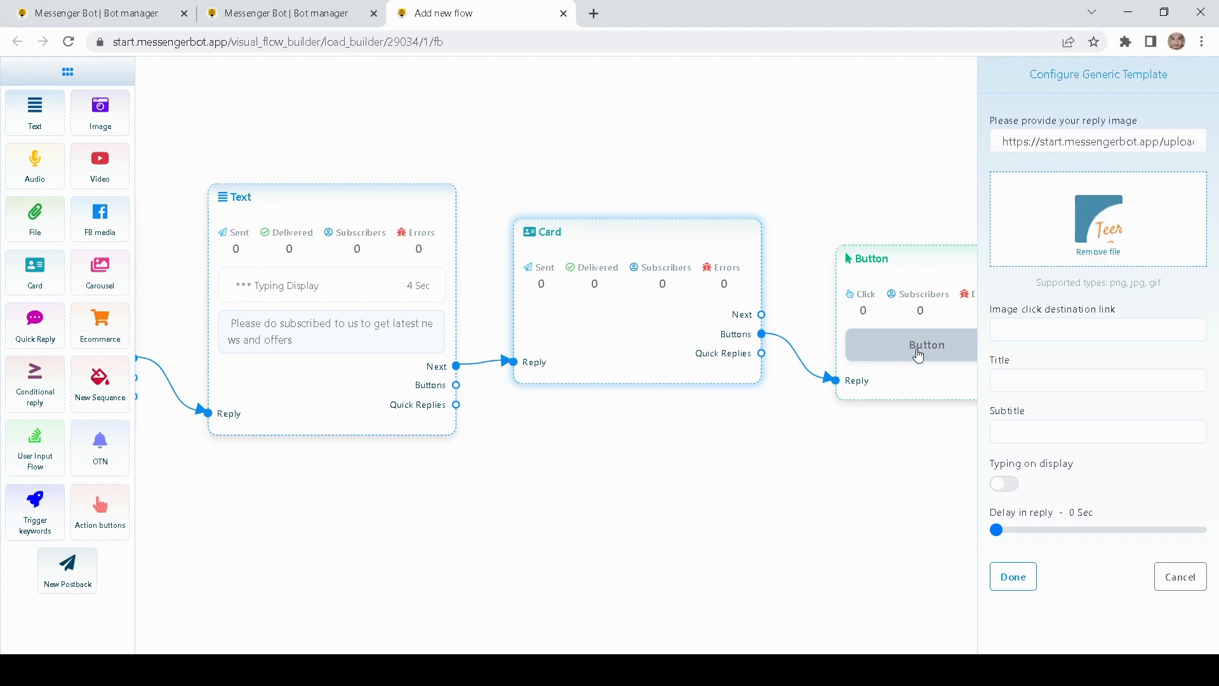
left_click(1013, 380)
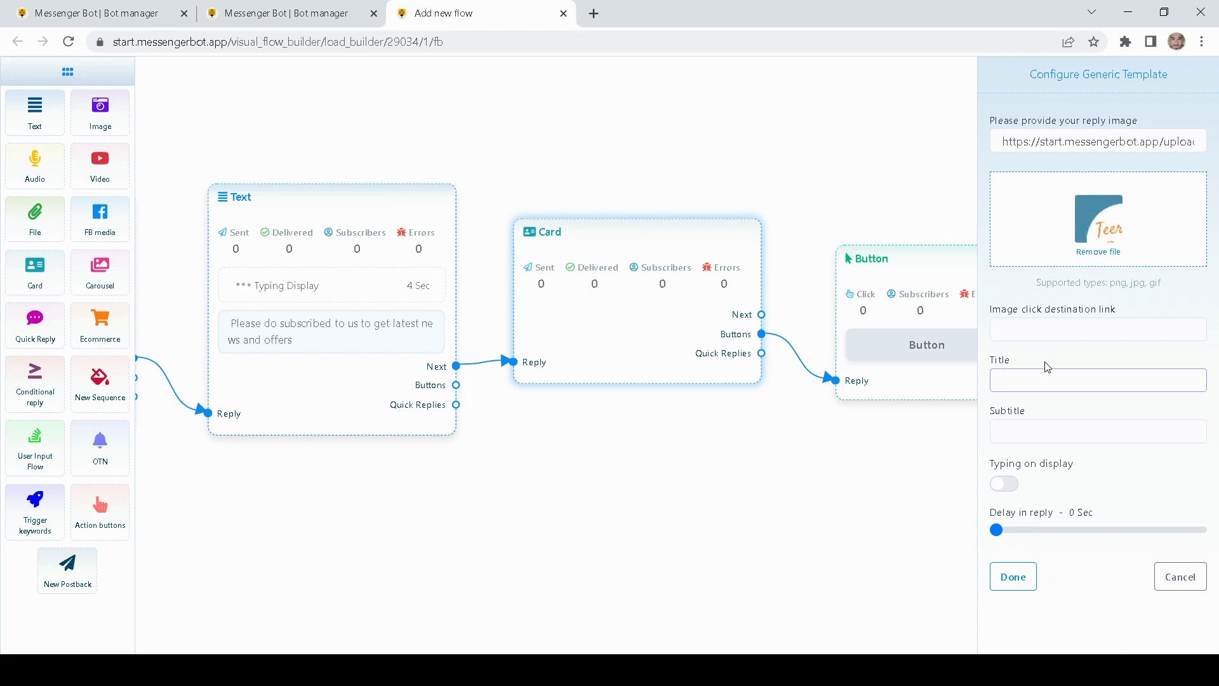
type("eerific Prints")
left_click(1018, 586)
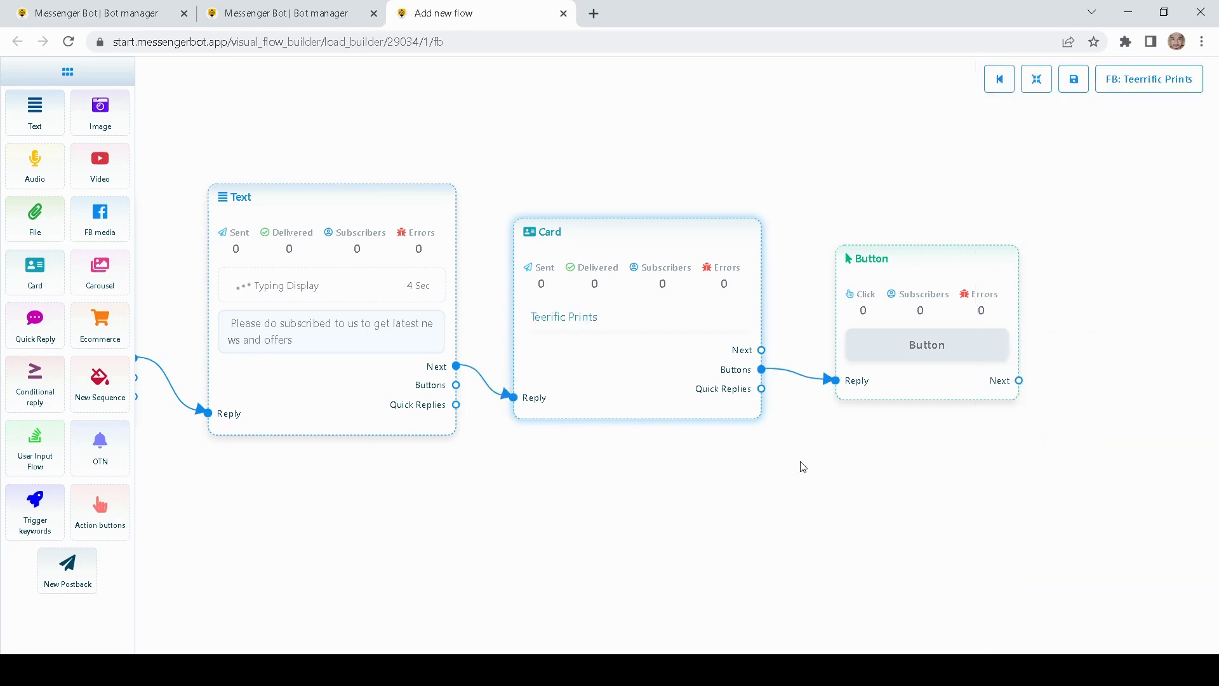
left_click_drag(605, 469, 601, 380)
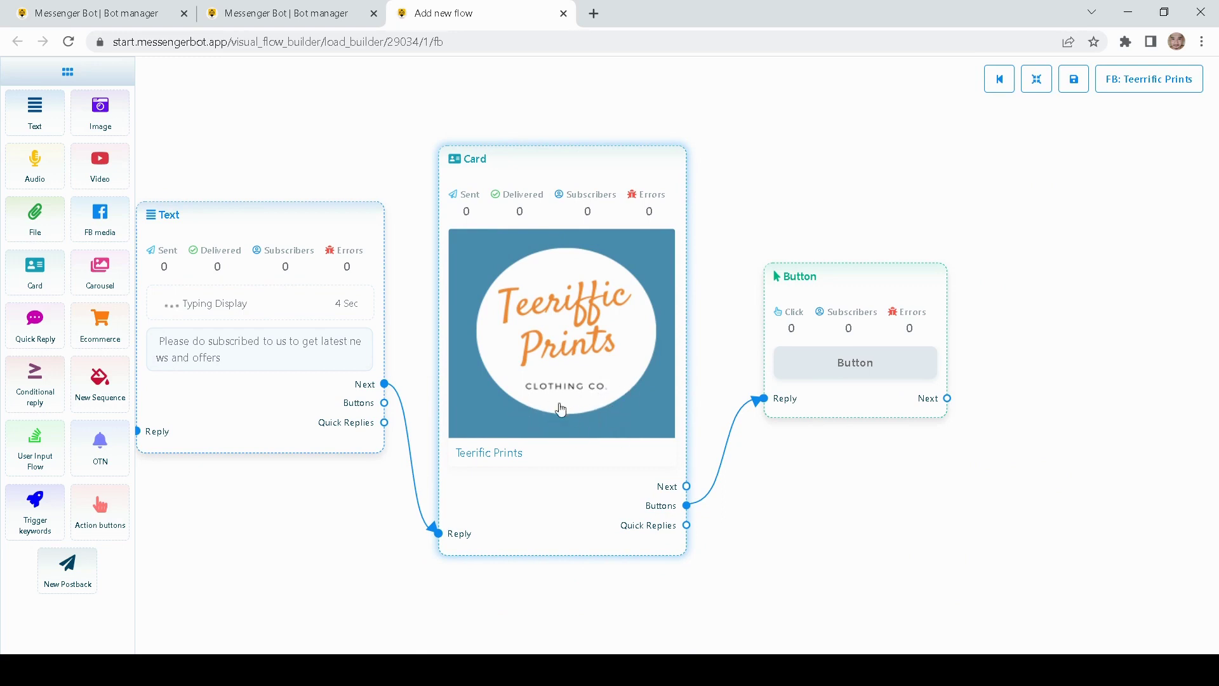
Set the card's button text to "Subscribe here!" with type New postback, and apply it
left_click_drag(899, 286, 859, 309)
double_click(859, 309)
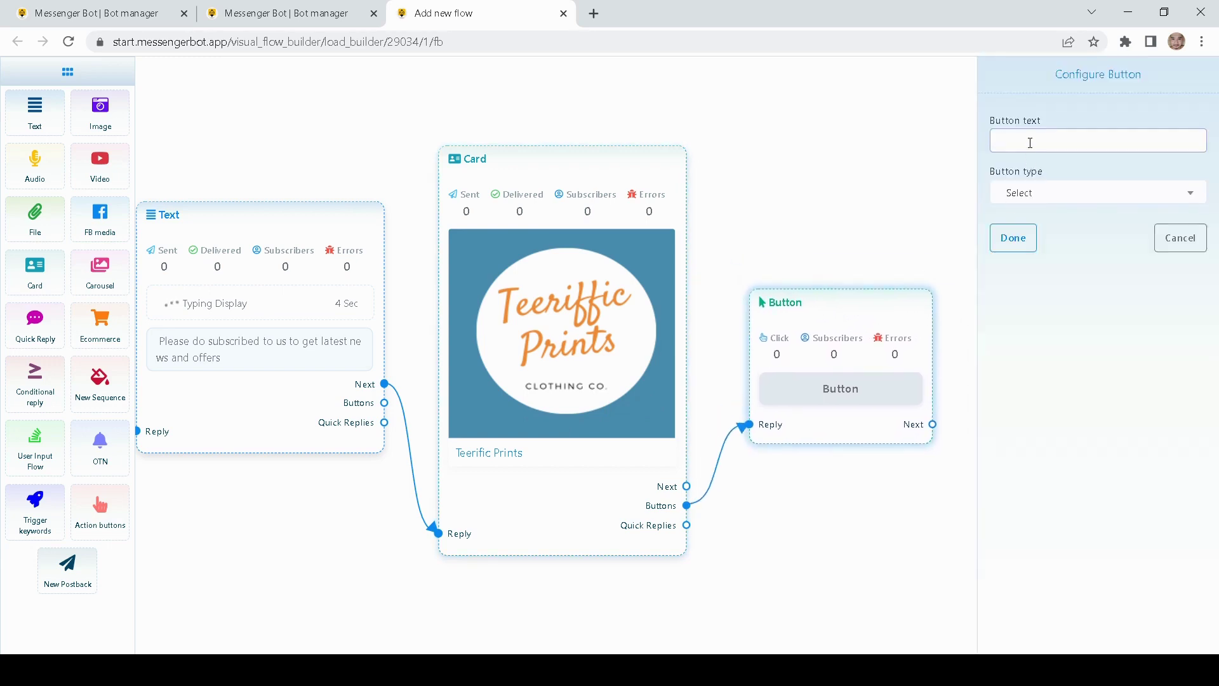
type("Sub")
type("mi")
type("be")
type(" here!")
left_click(1021, 142)
type("s")
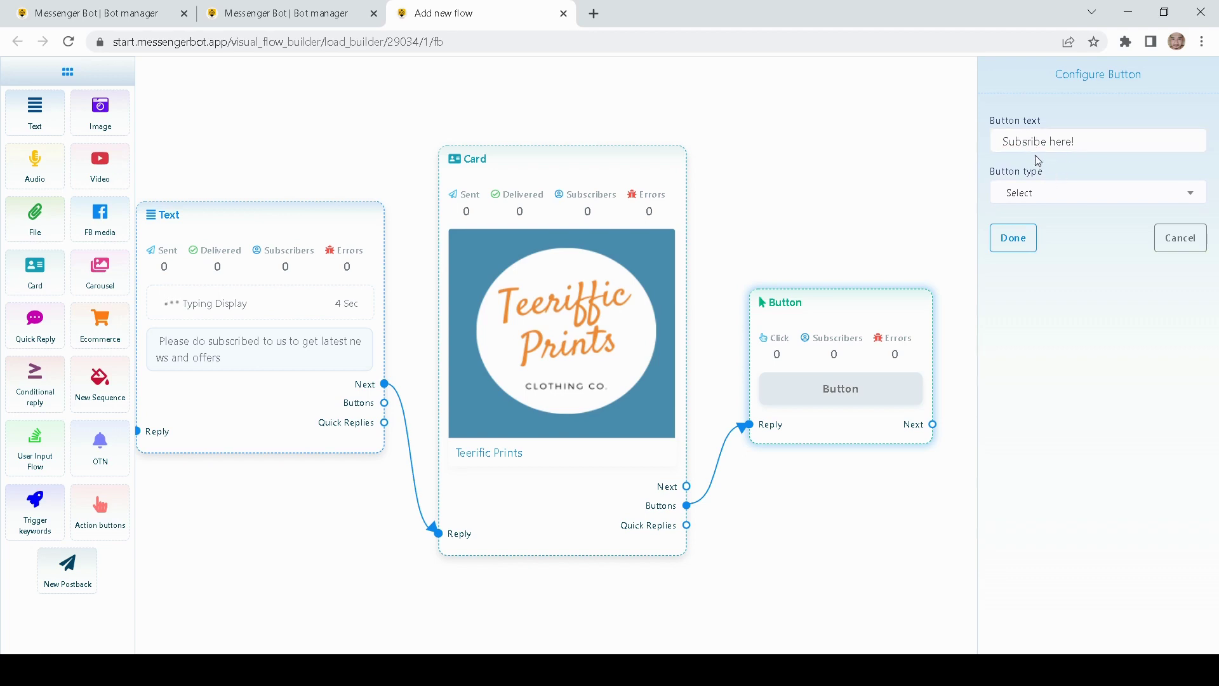
type("c")
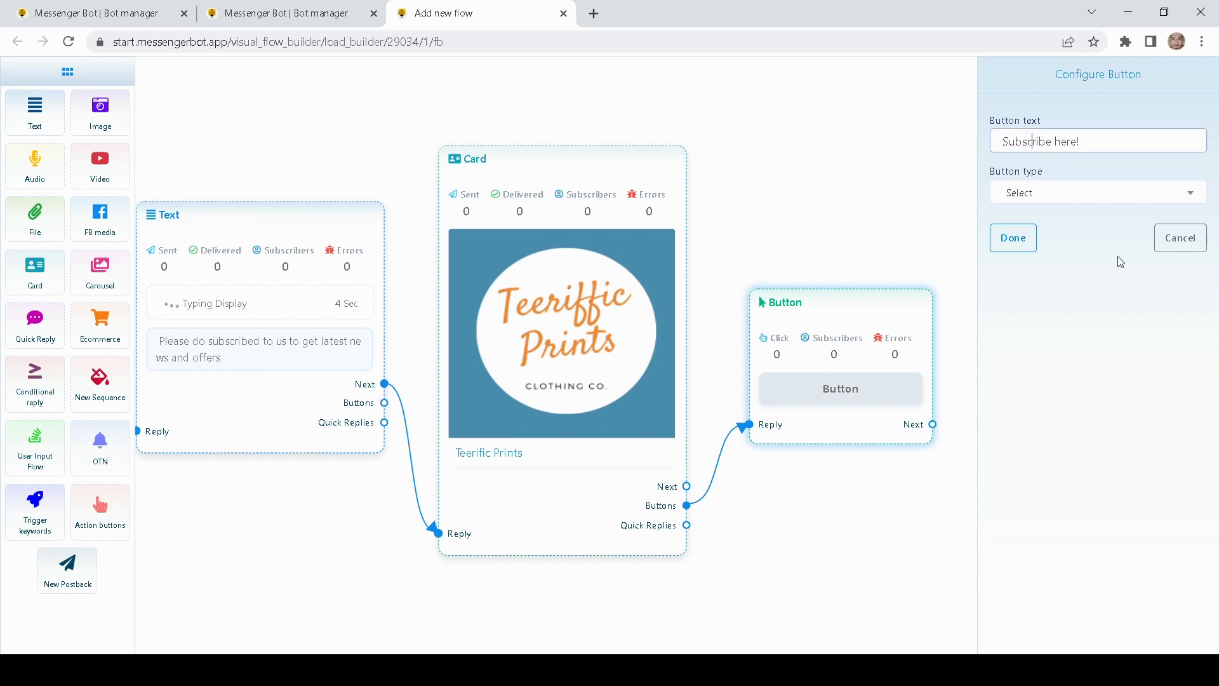
left_click(1051, 193)
left_click(1049, 291)
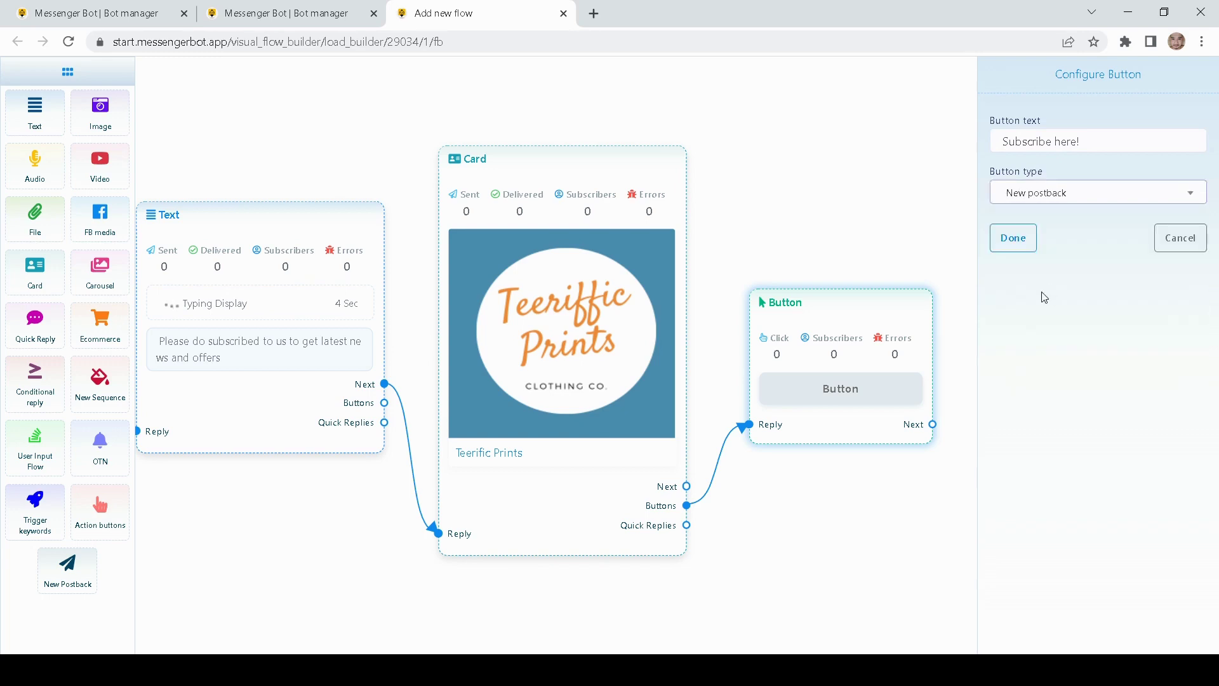
left_click(1015, 237)
Title the new postback behind the subscribe button "Subscribed Info" and apply it
left_click_drag(872, 222, 671, 212)
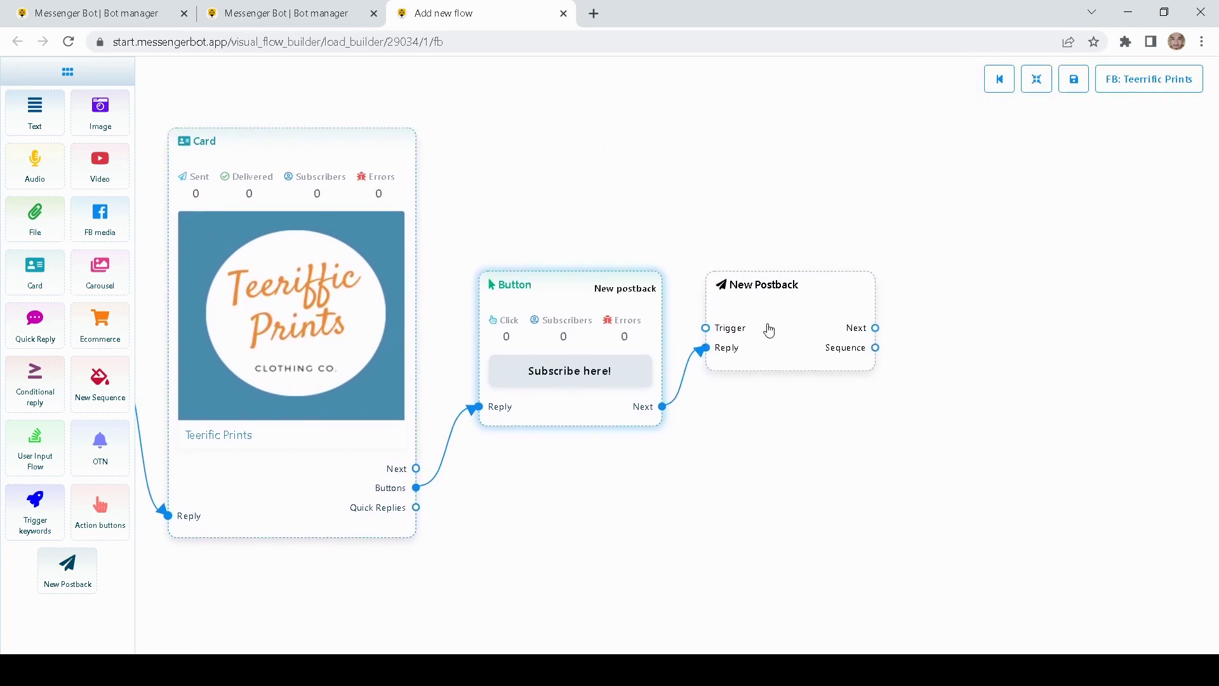
left_click_drag(767, 329, 778, 349)
double_click(778, 350)
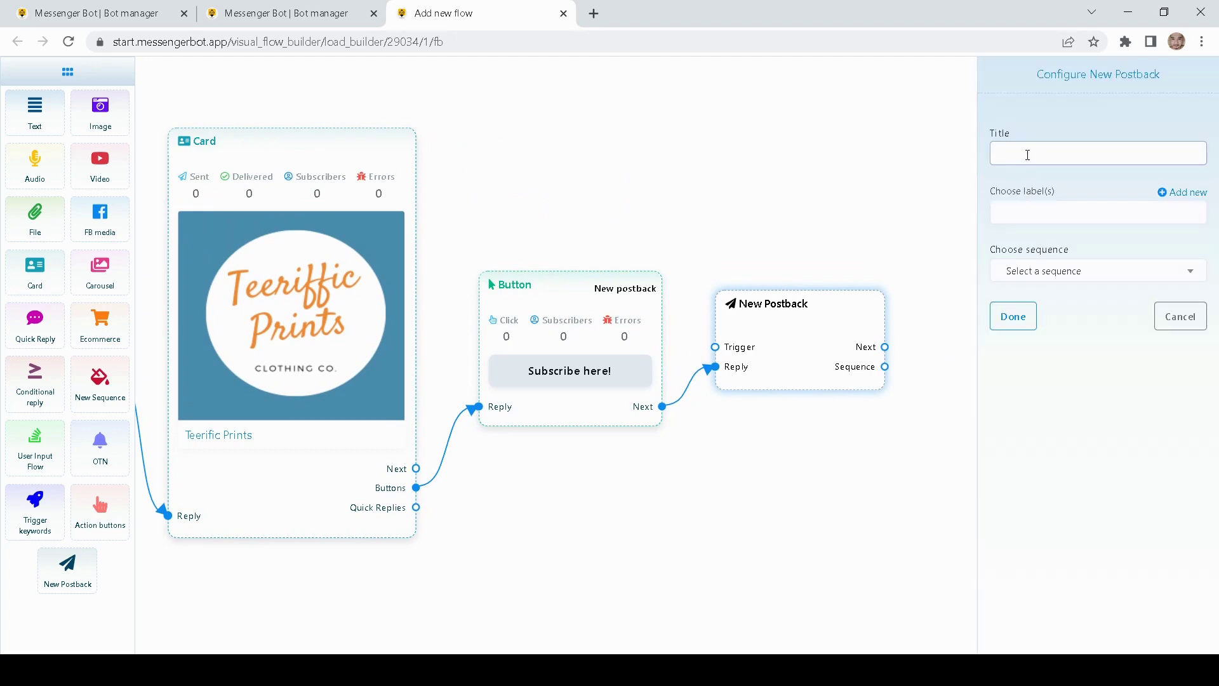
type("Subscribed ")
type("tha")
type("fo")
left_click(1013, 316)
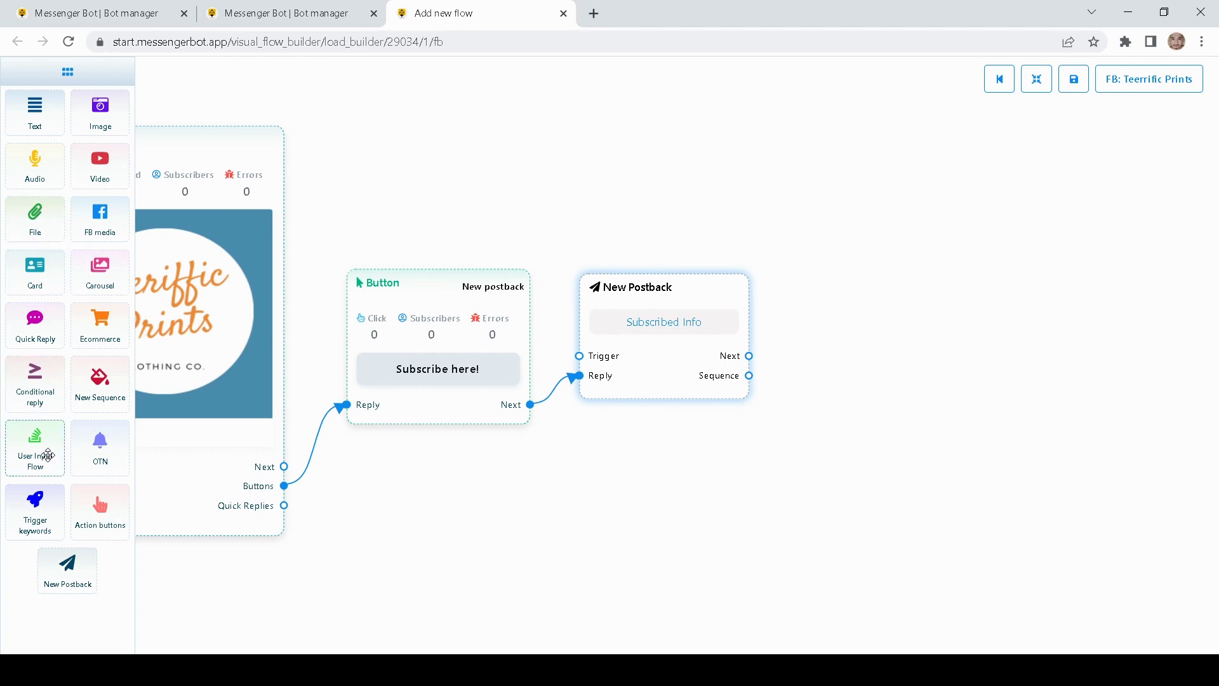
Add a User Input Flow block beside the Subscribed Info postback and link the postback's Next output to its Reply input
left_click_drag(47, 454, 895, 279)
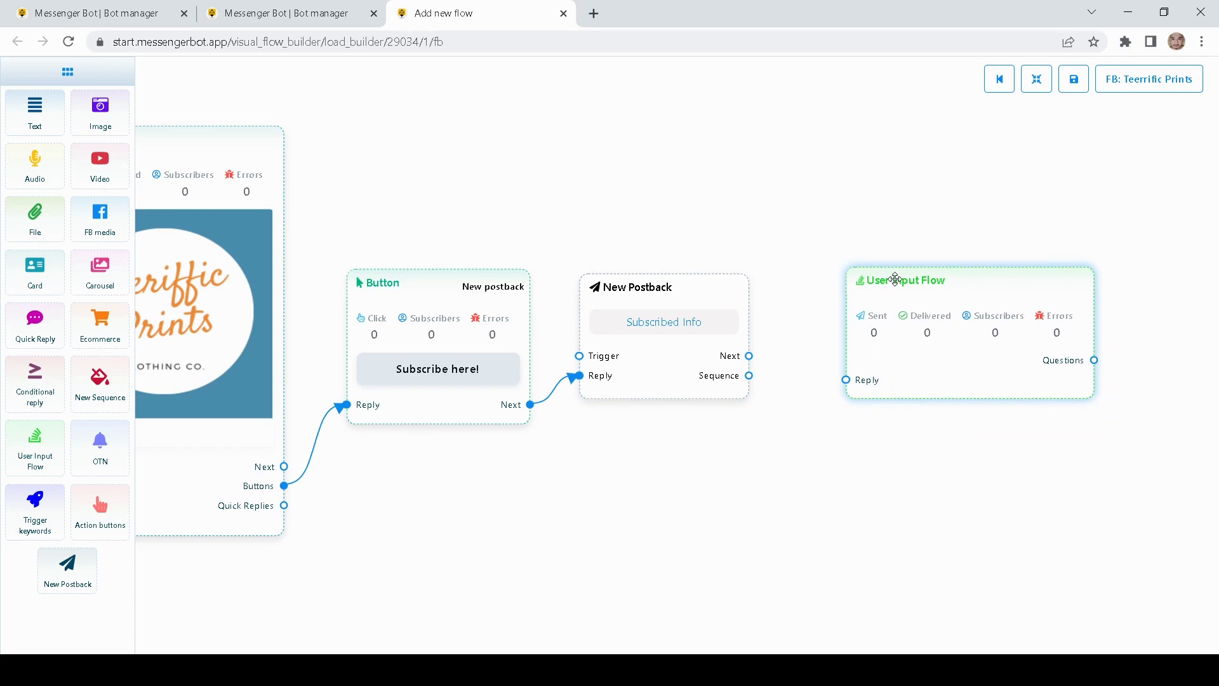
left_click_drag(963, 302, 902, 246)
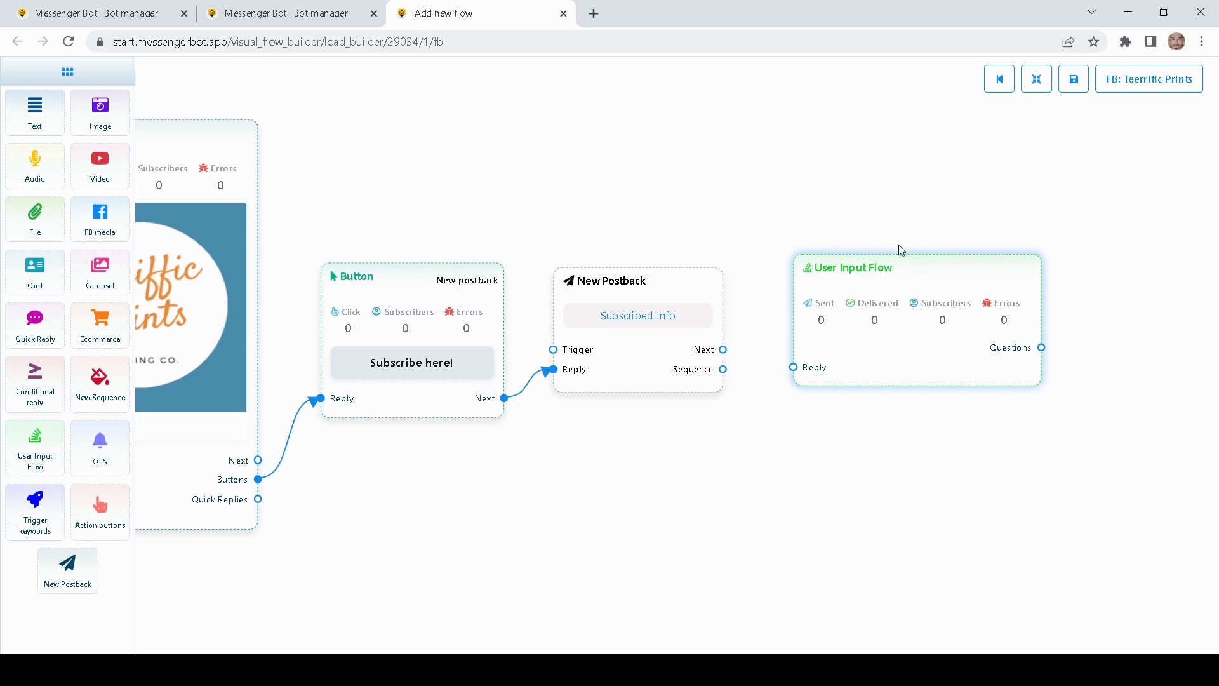
left_click_drag(722, 350, 793, 367)
Configure the User Input Flow block as a new input flow with campaign name "Info for subscription", and apply it
left_click_drag(852, 422, 716, 479)
double_click(751, 399)
left_click(1062, 141)
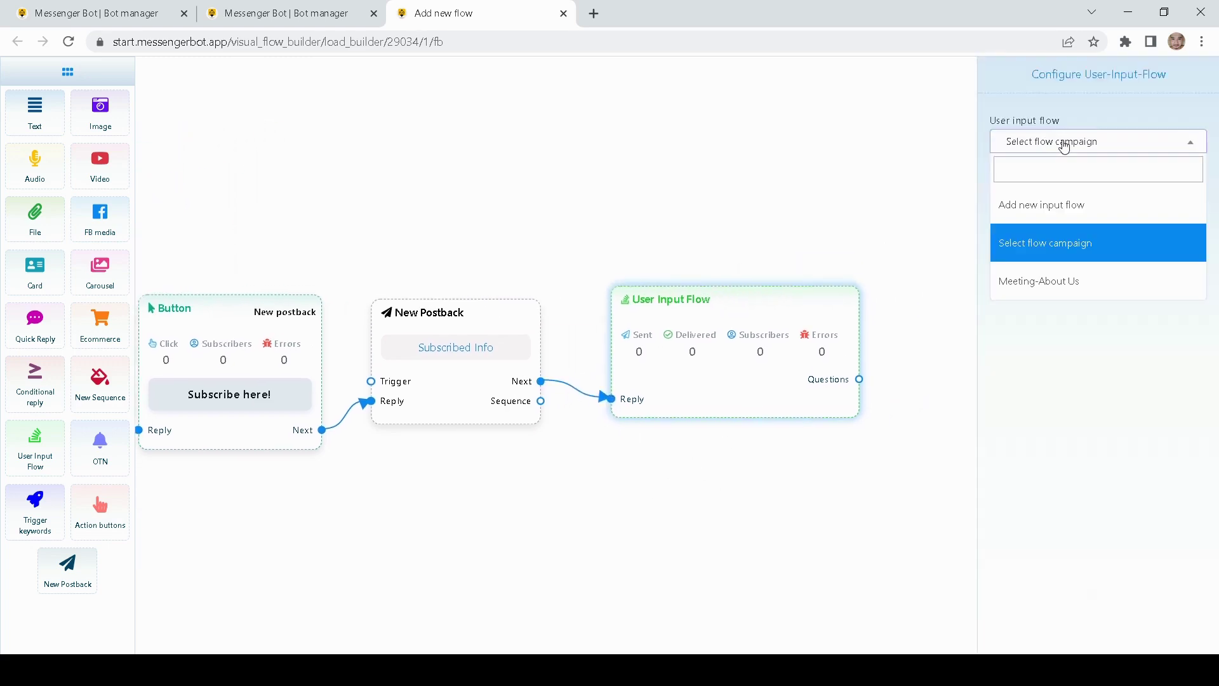
left_click(1021, 204)
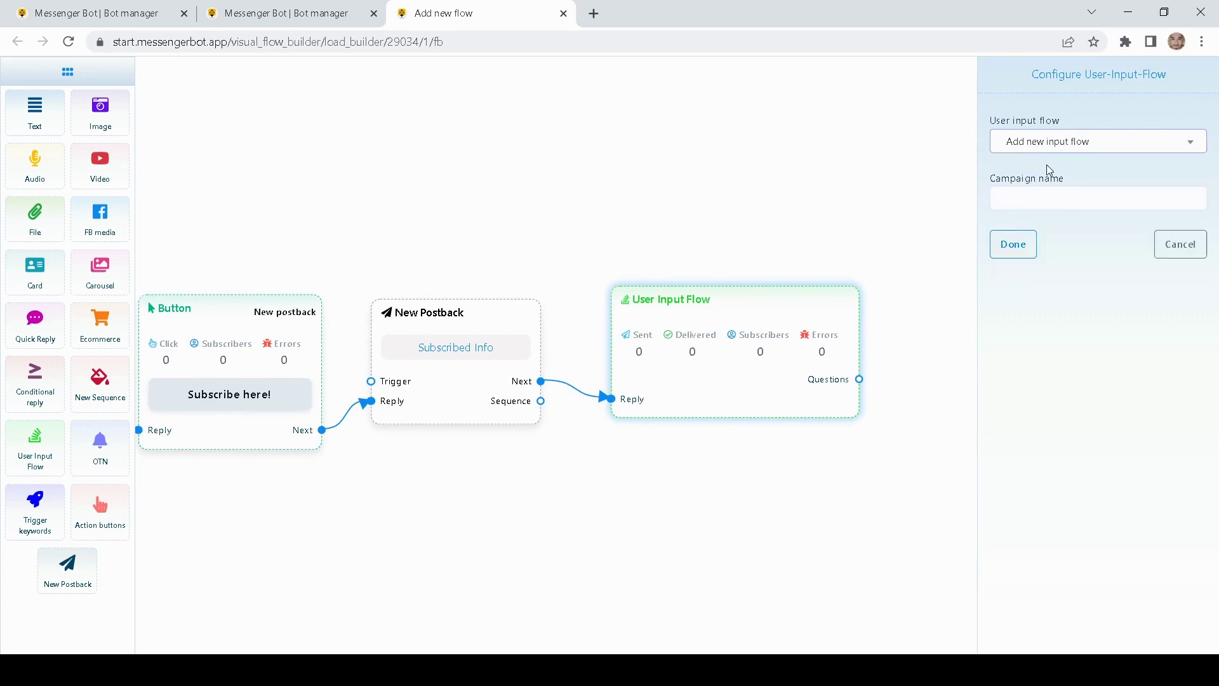
left_click(1057, 191)
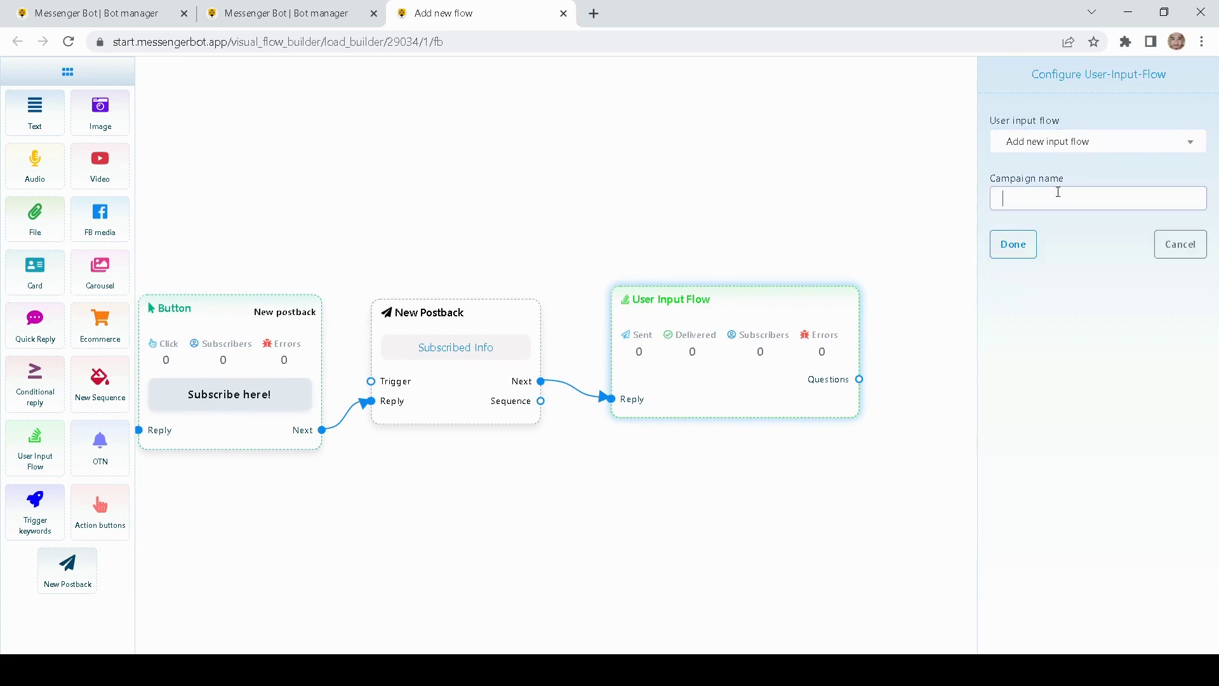
type("Info fo subscription")
left_click(1032, 202)
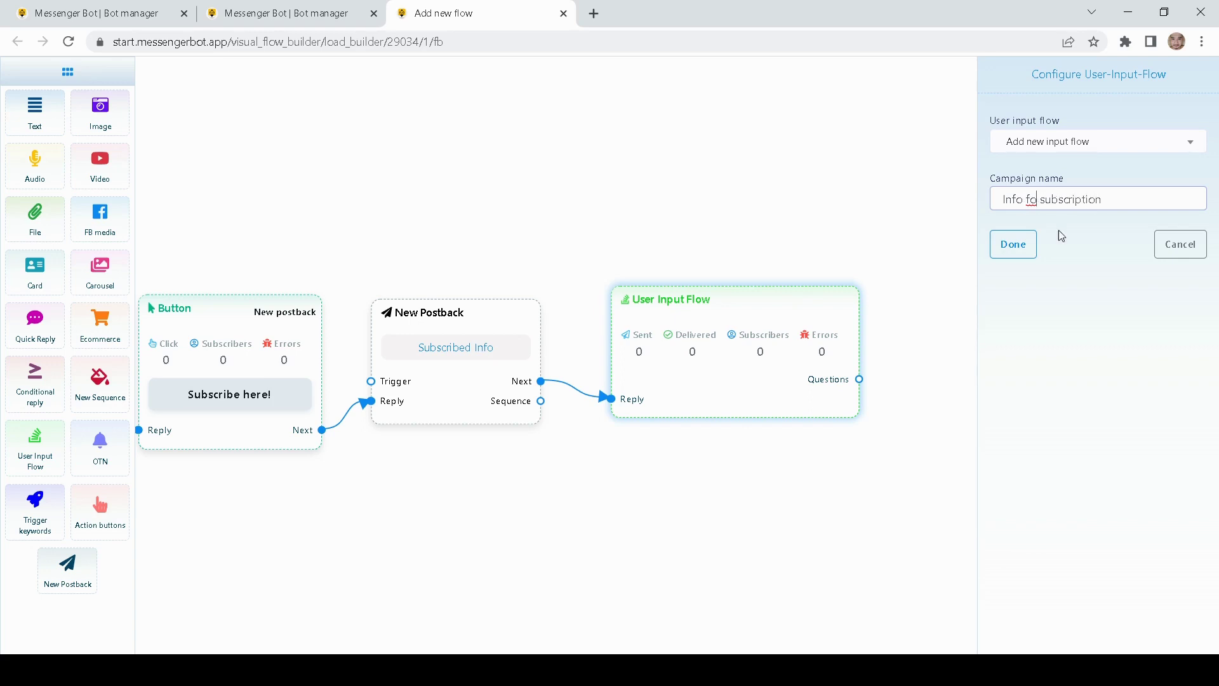
type("r")
left_click(1029, 249)
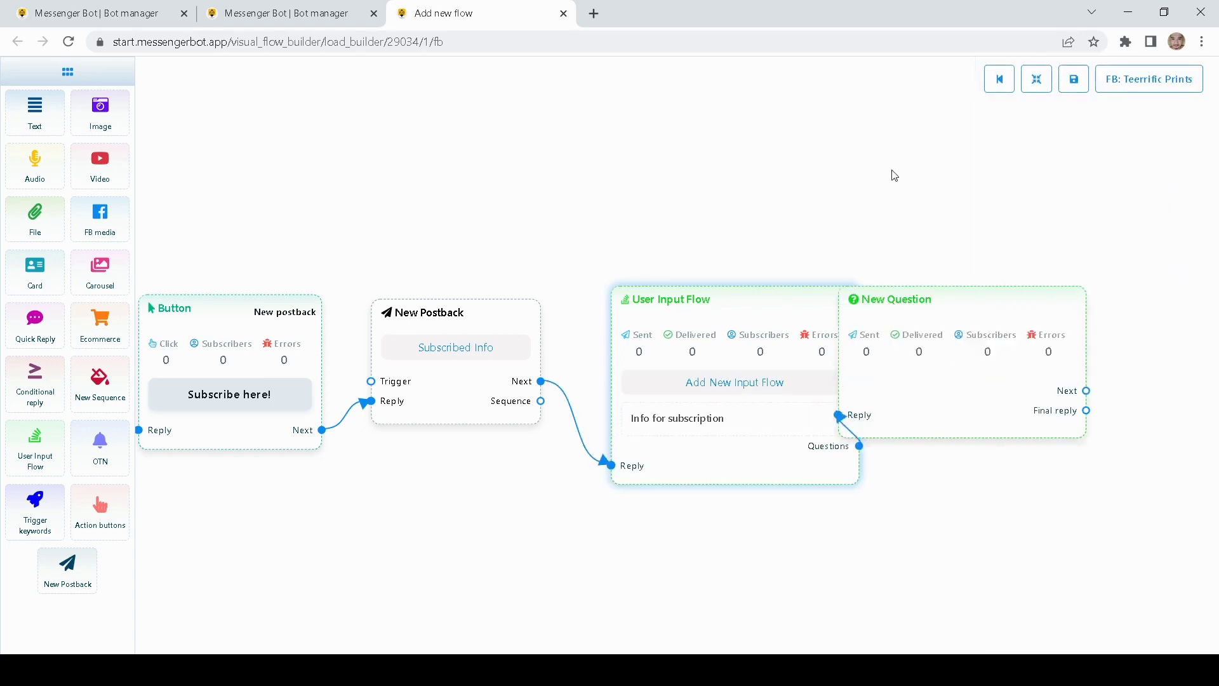
Set the new question to free keyboard input with the text "Please provide your email addresss"
left_click_drag(792, 308, 853, 335)
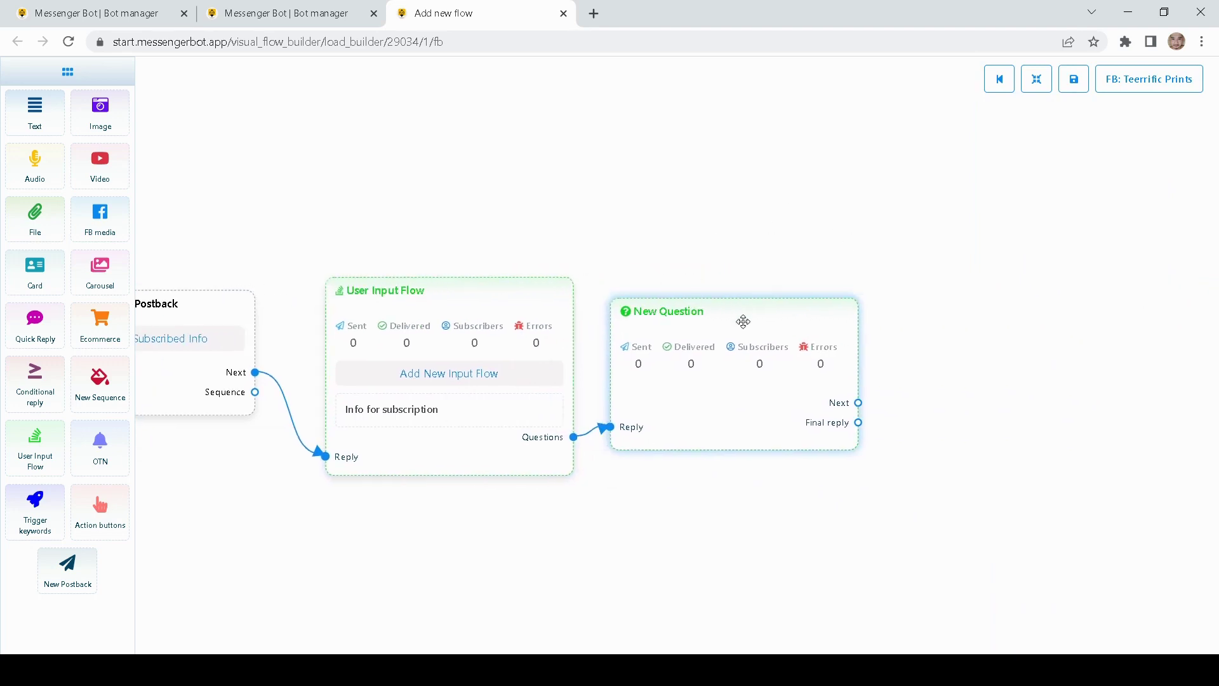
double_click(743, 321)
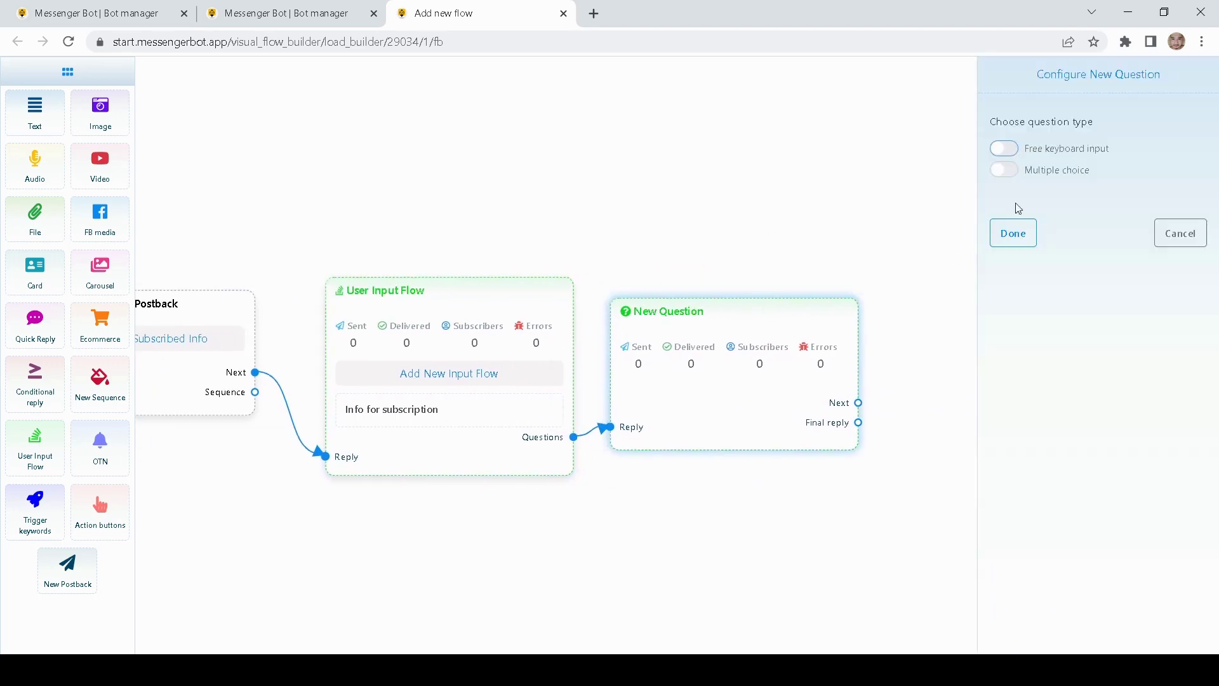
left_click(1001, 150)
left_click(1022, 272)
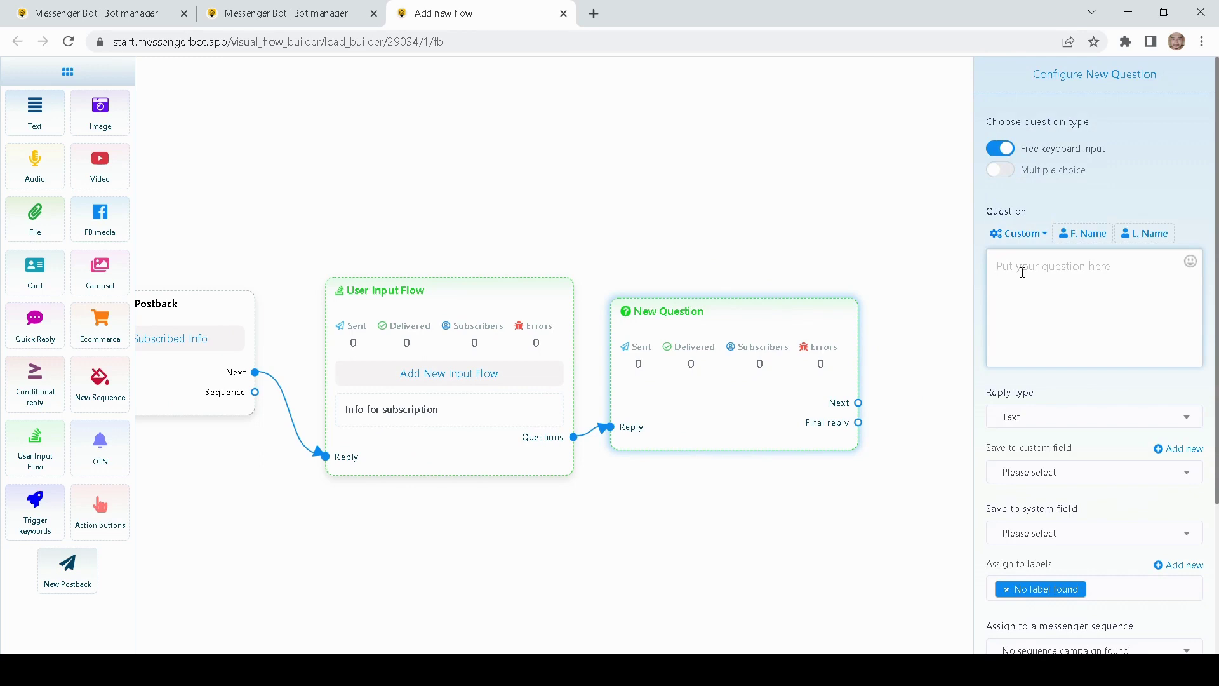
type("Please provide your email")
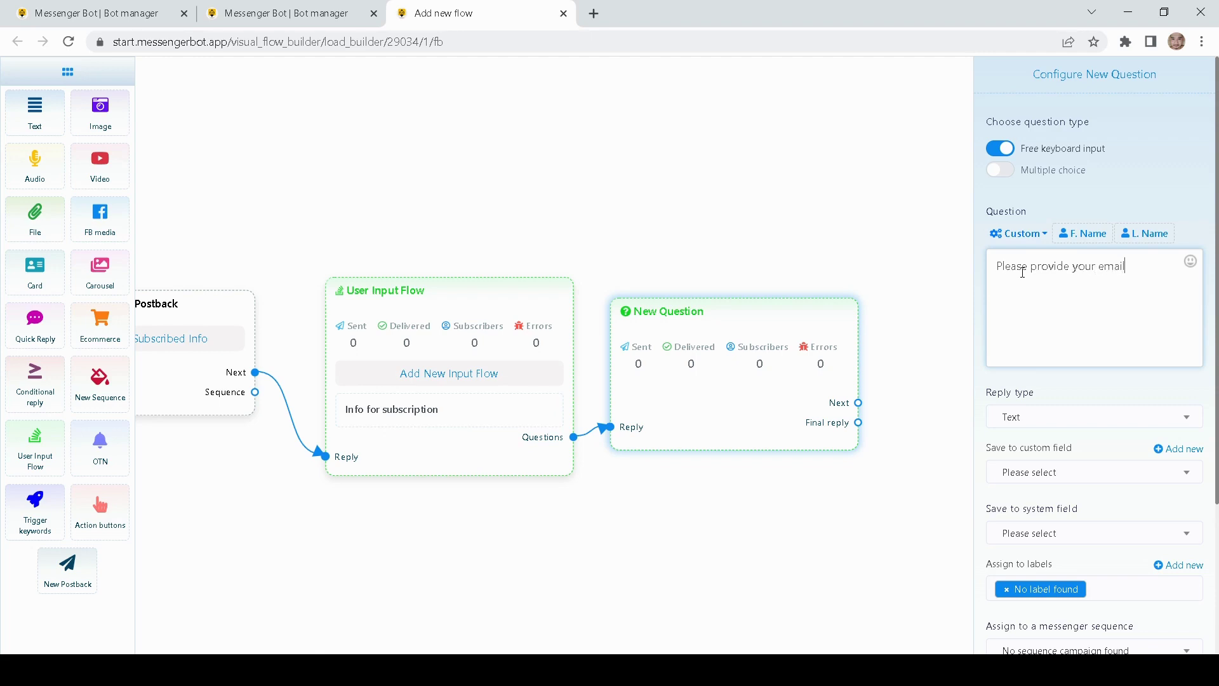
type(" addresss")
Set the question's reply type to Email and save the answer to the Email system field
scroll(987, 393, "down", 1)
left_click(1016, 343)
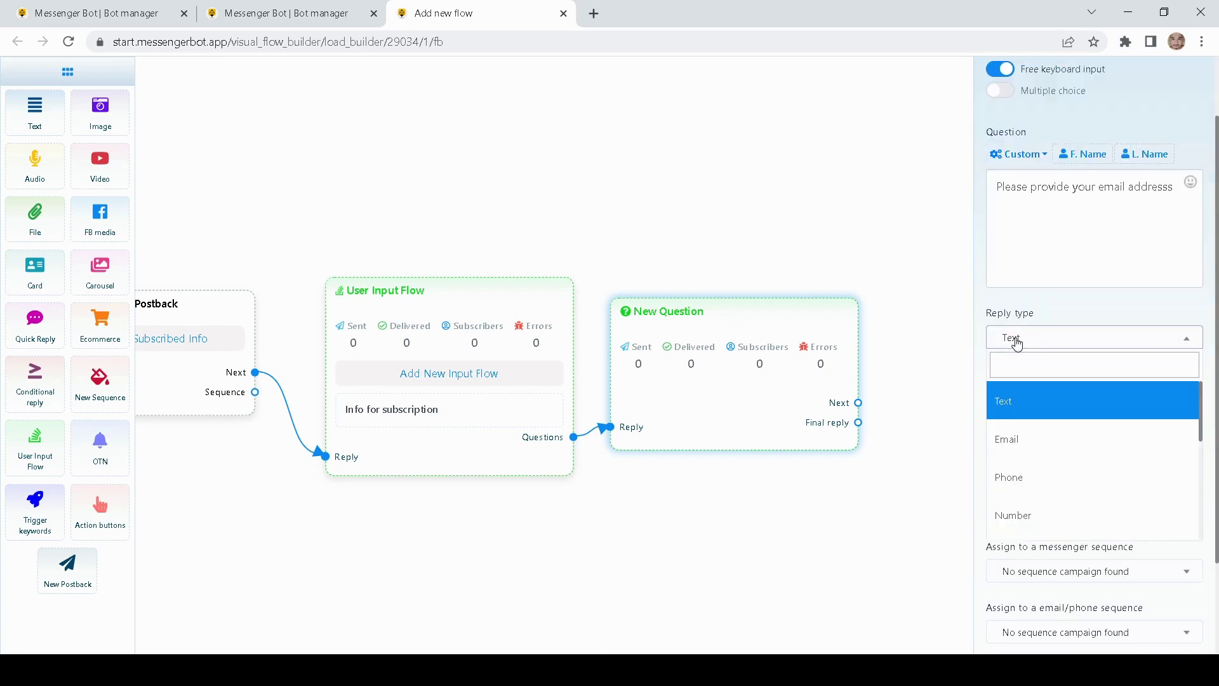
left_click(1016, 446)
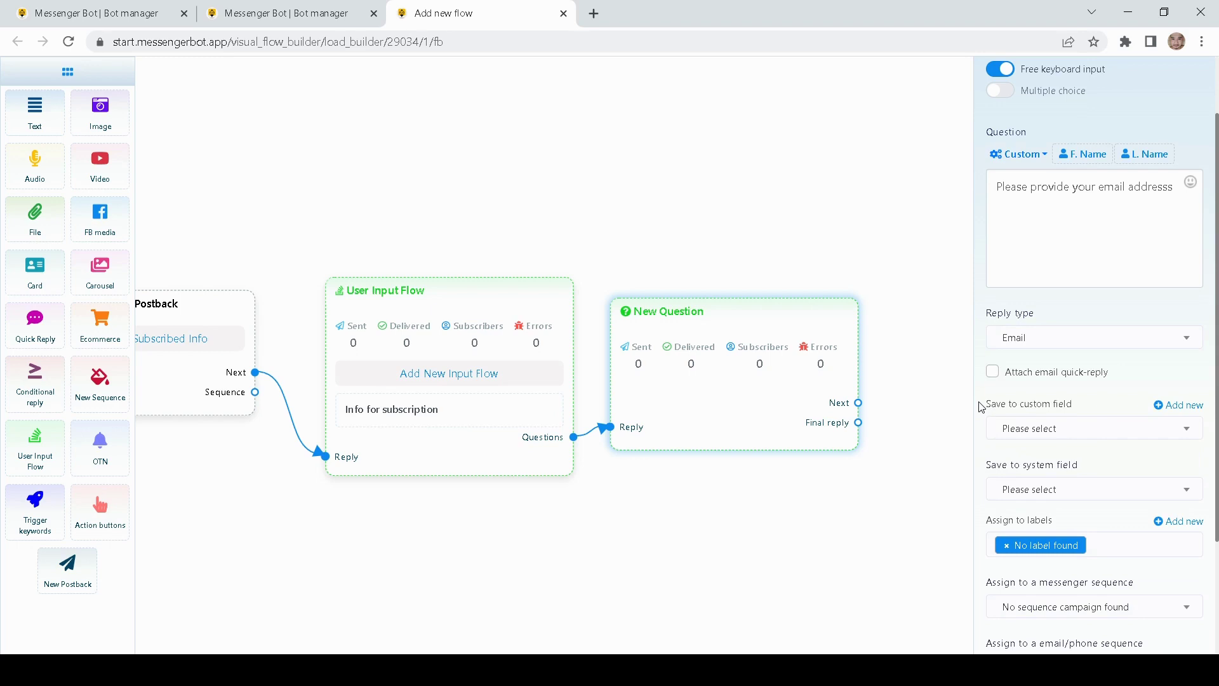
scroll(981, 407, "down", 1)
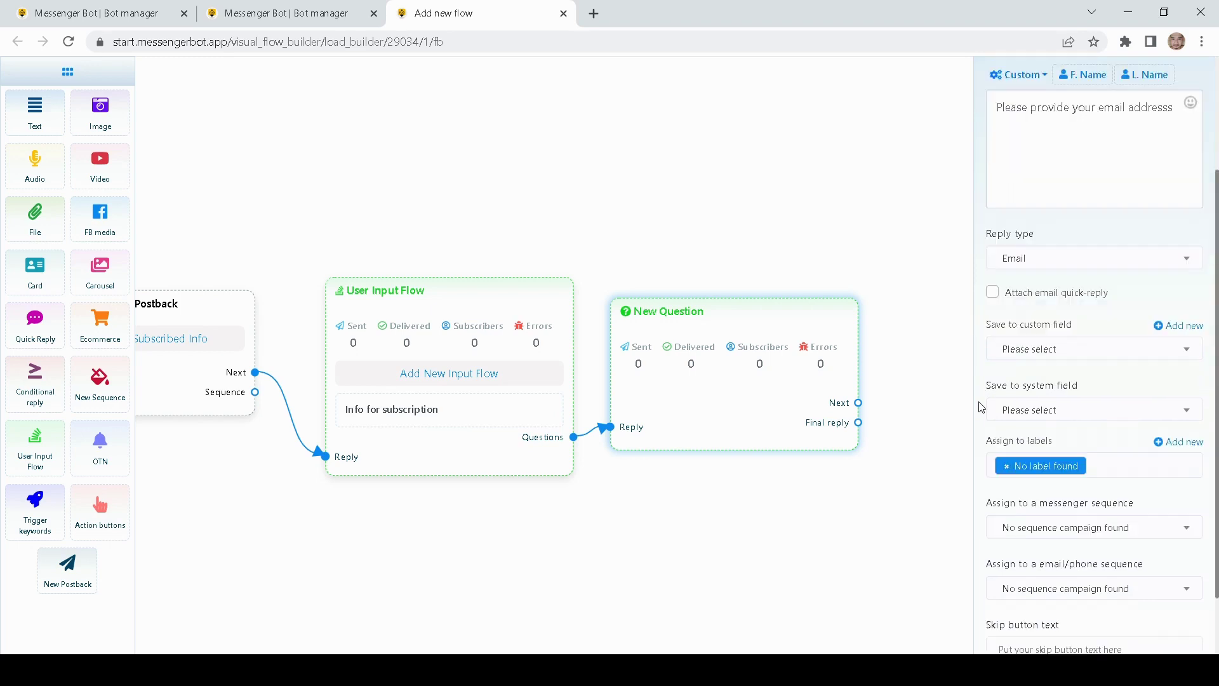
left_click(1027, 409)
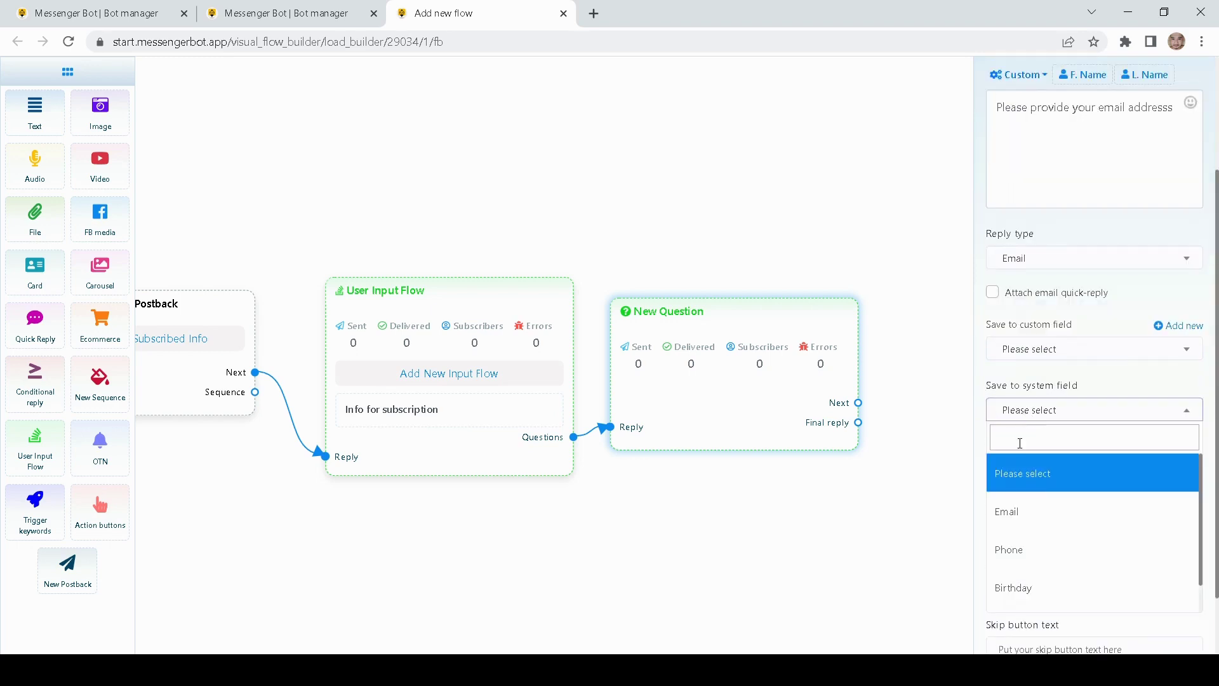
left_click(1036, 511)
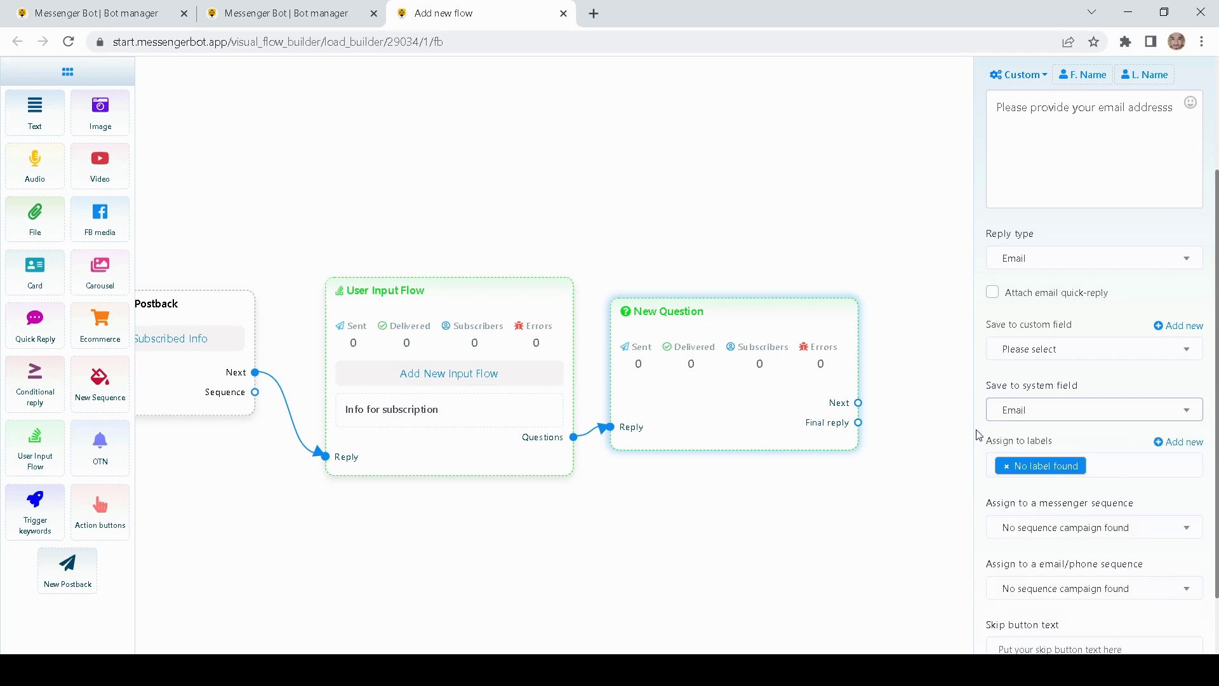
Set the question's skip button text to "Skip here" and apply the question settings
scroll(1035, 508, "down", 1)
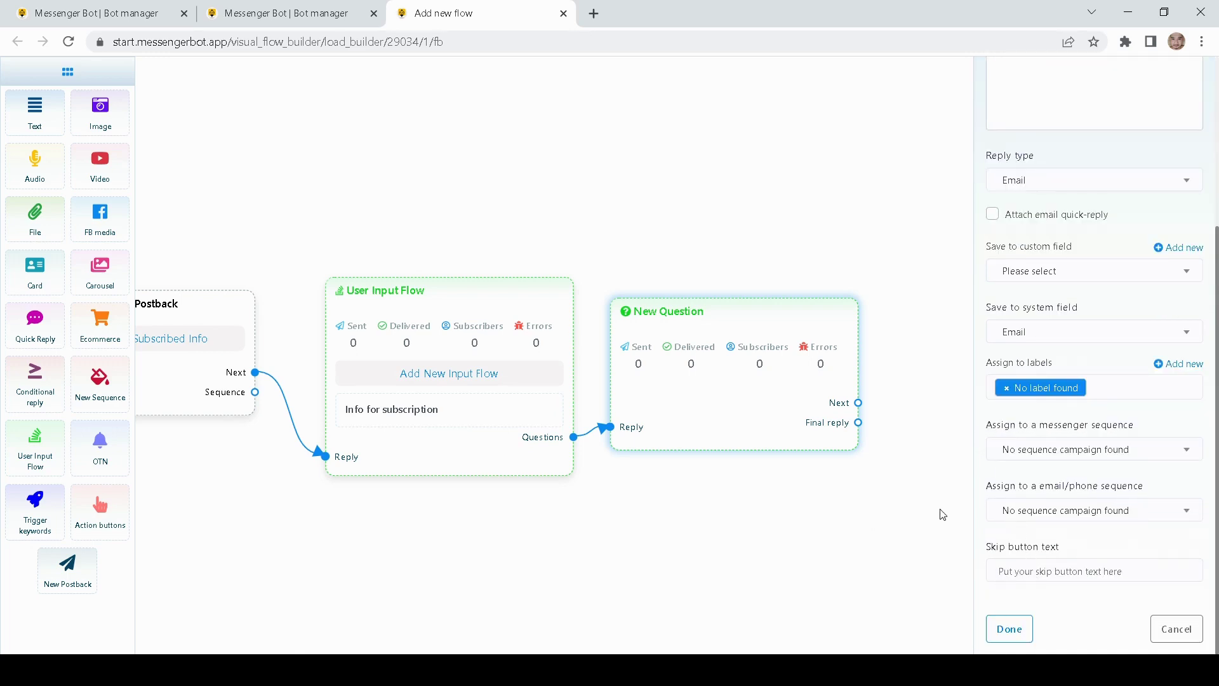
left_click(1005, 570)
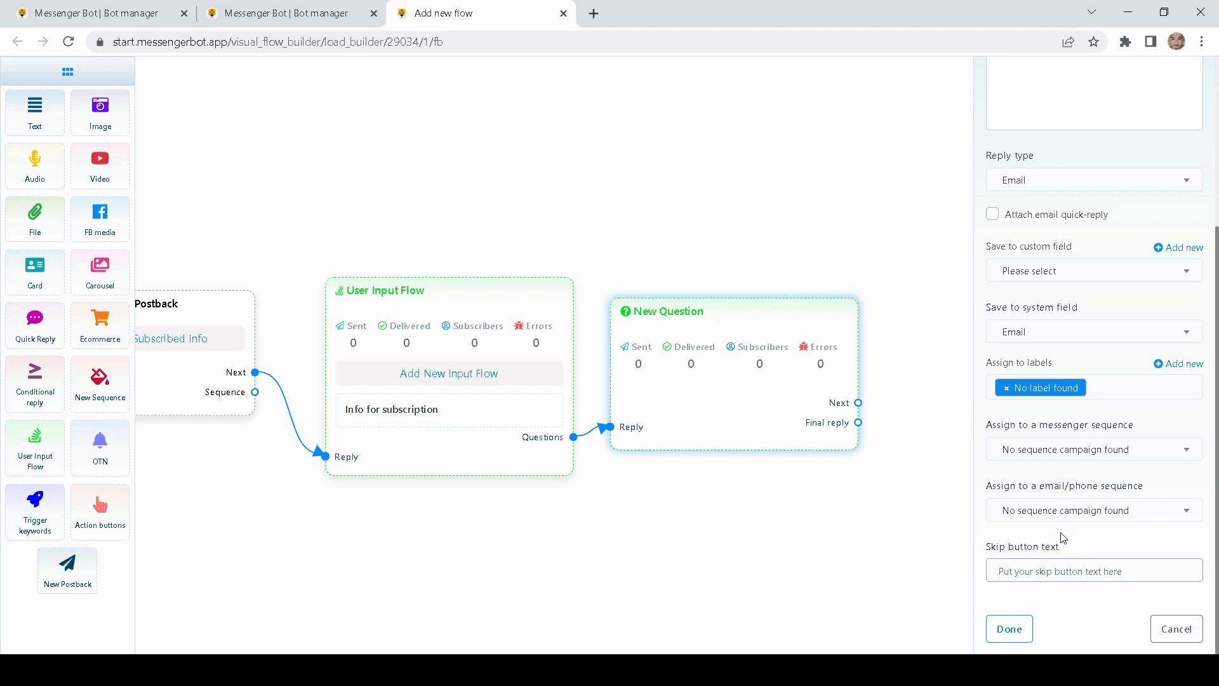
type("skip b")
key("BackSpace")
key("BackSpace")
key("BackSpace")
key("BackSpace")
type("Skip here")
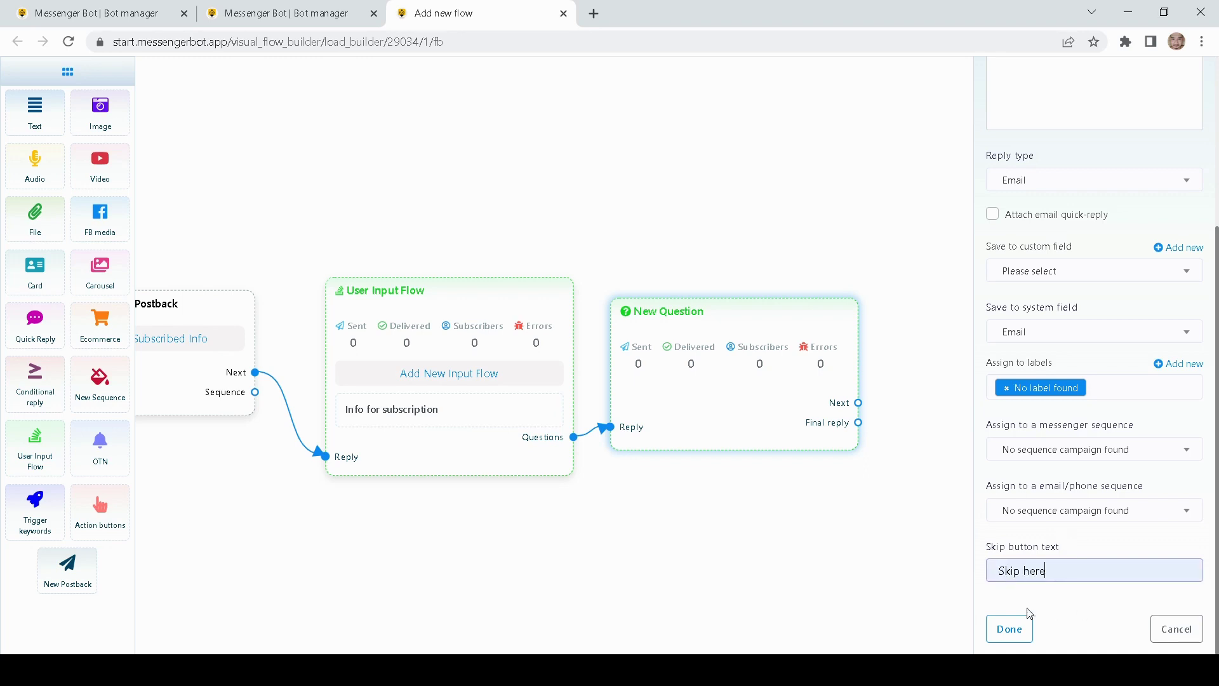
left_click(1009, 628)
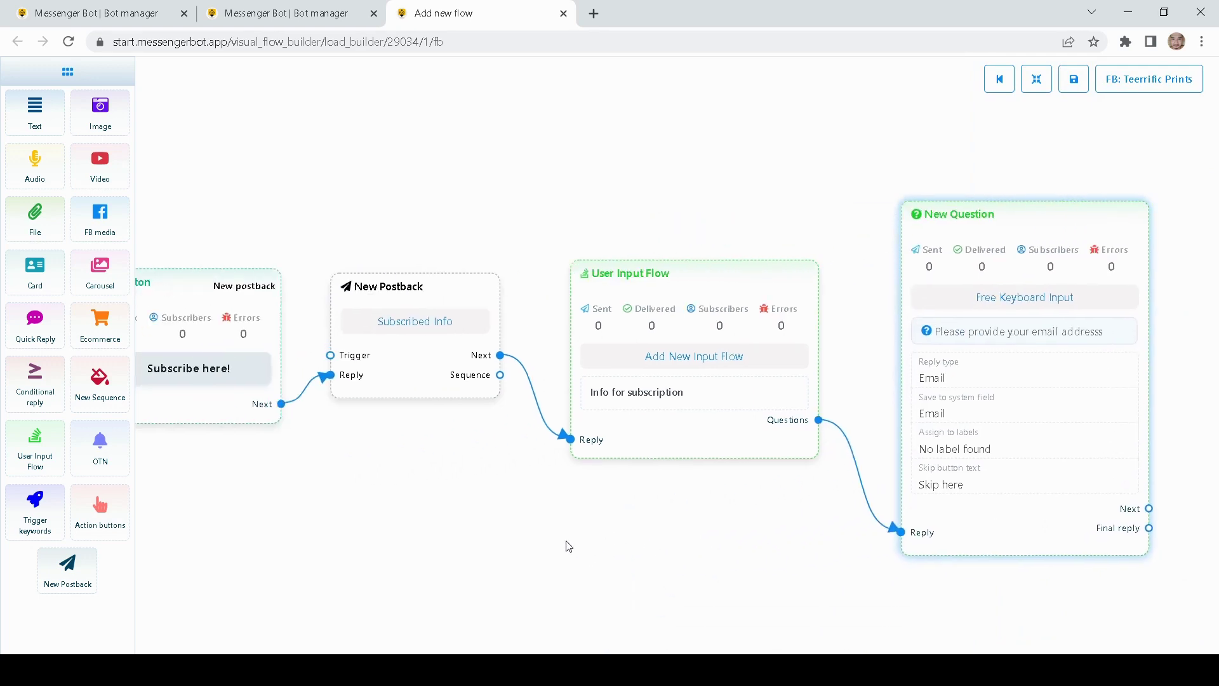
Add a Button block from the Buttons output of the text block about subscribing, and place it below the card
left_click_drag(515, 553, 822, 518)
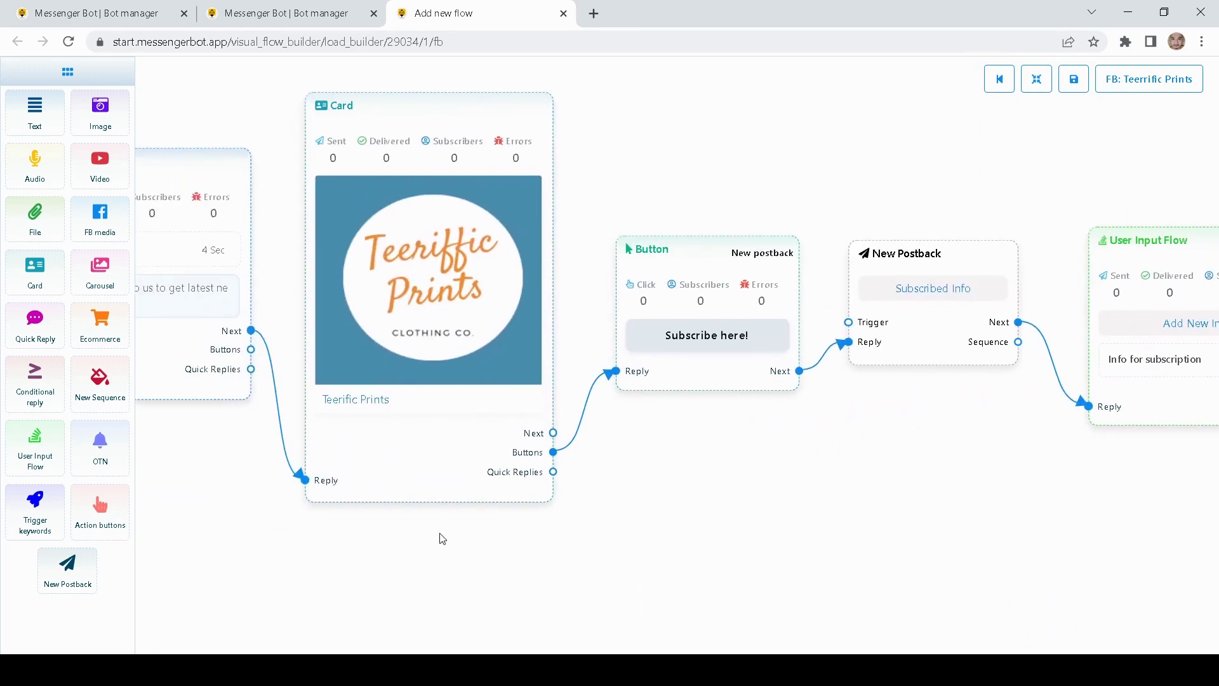
left_click_drag(194, 581, 542, 557)
scroll(498, 514, "down", 2)
left_click_drag(394, 546, 449, 549)
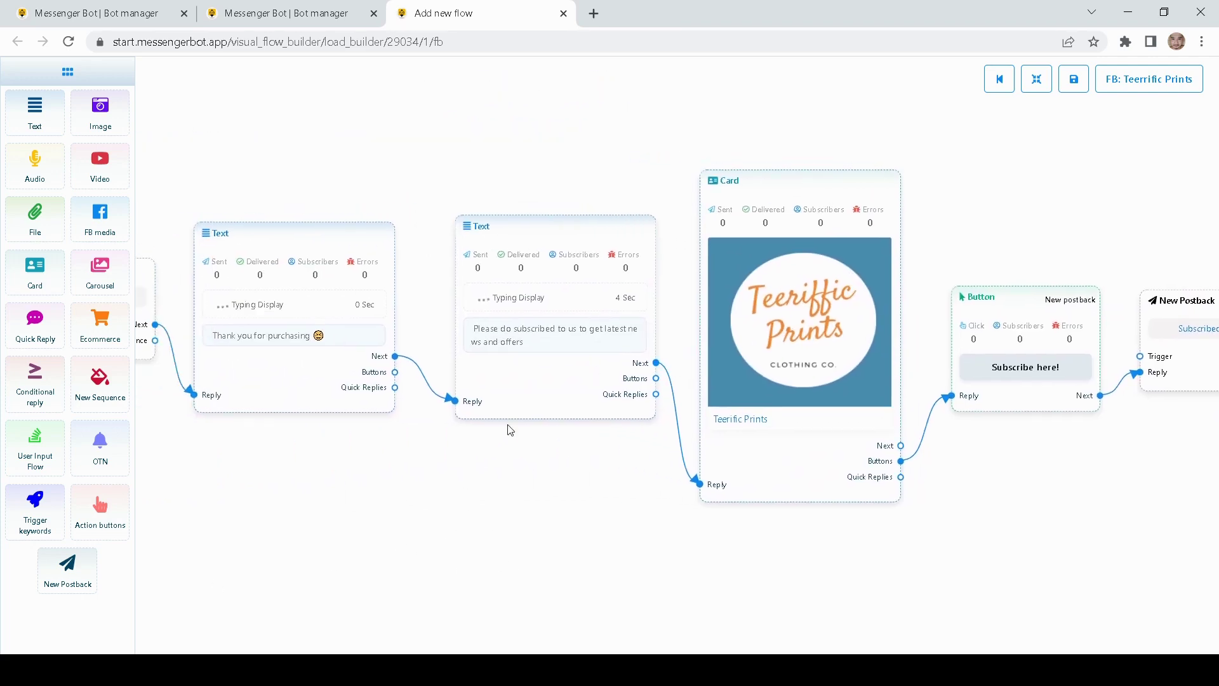
left_click_drag(616, 490, 540, 481)
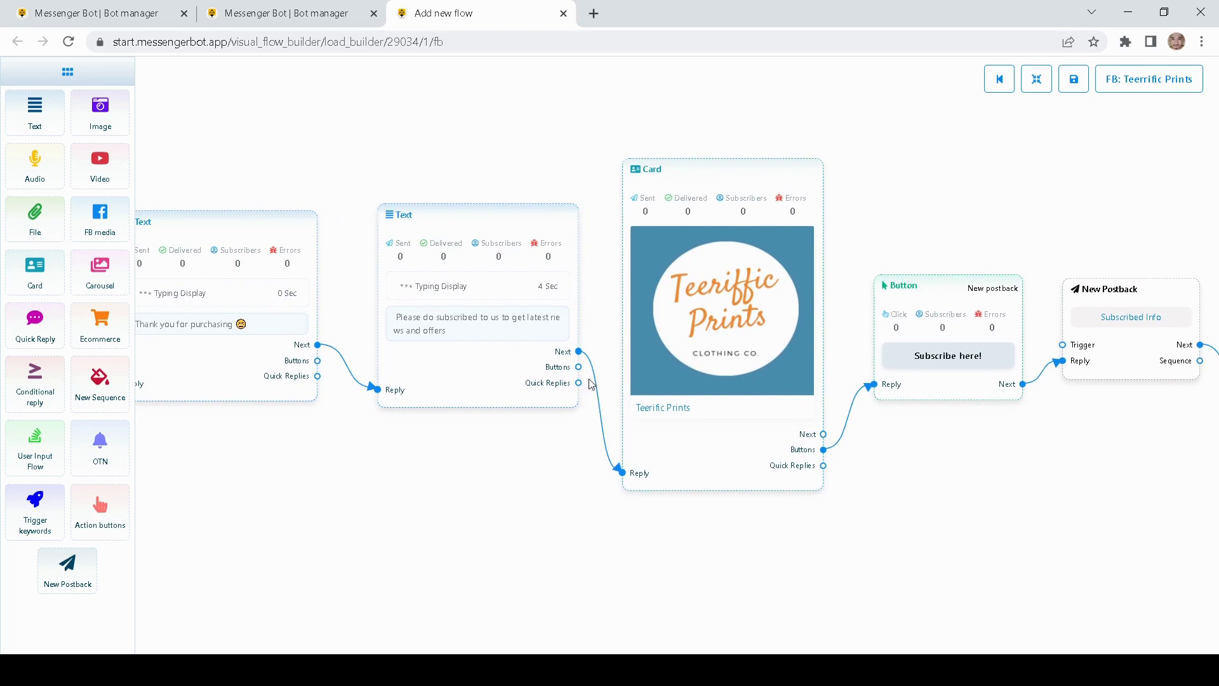
left_click_drag(579, 367, 621, 555)
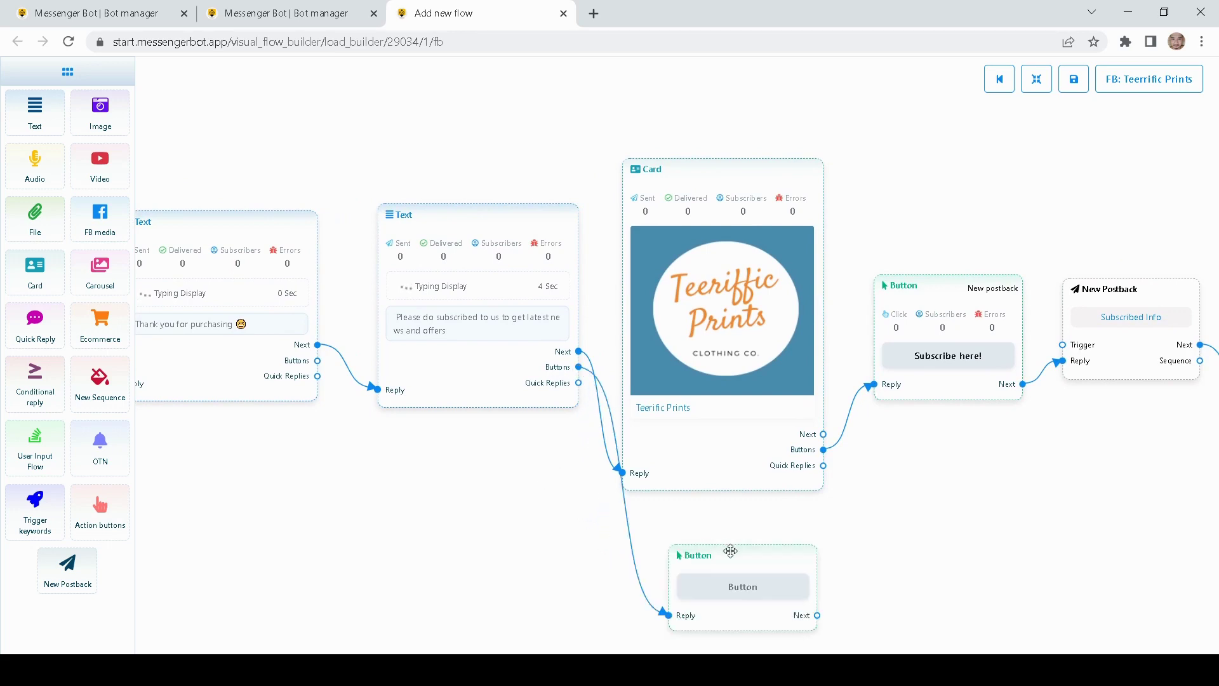
left_click_drag(837, 525, 807, 479)
left_click_drag(724, 516, 715, 509)
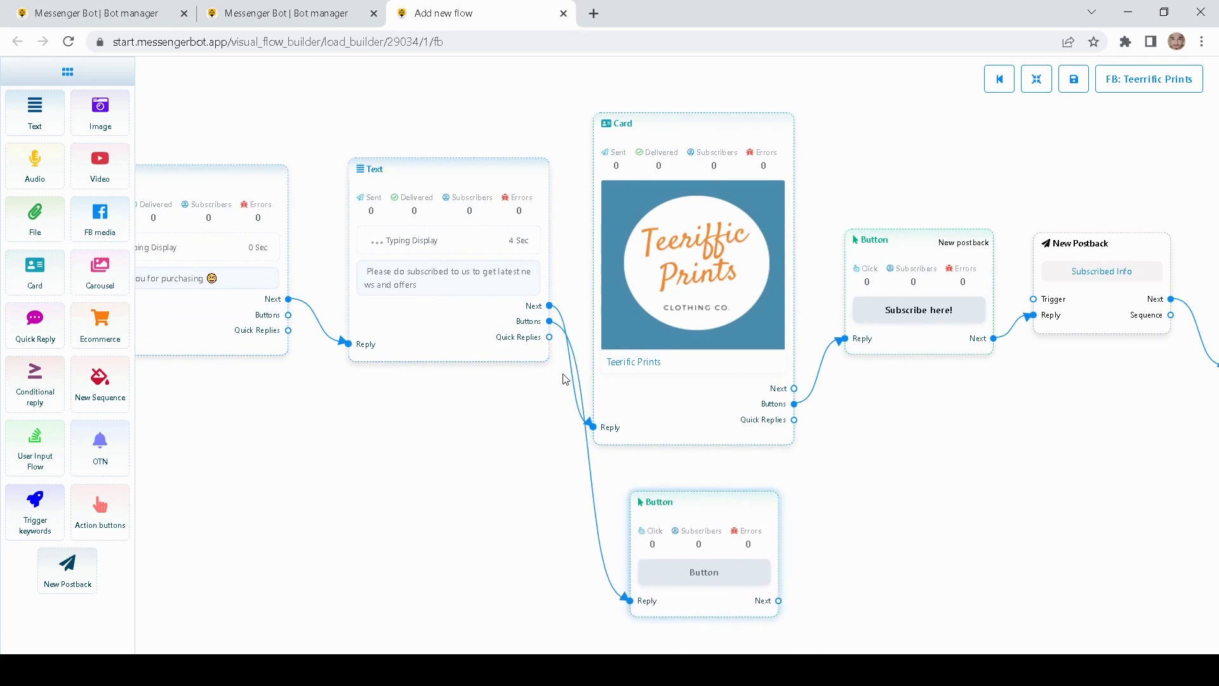
left_click_drag(810, 460, 778, 346)
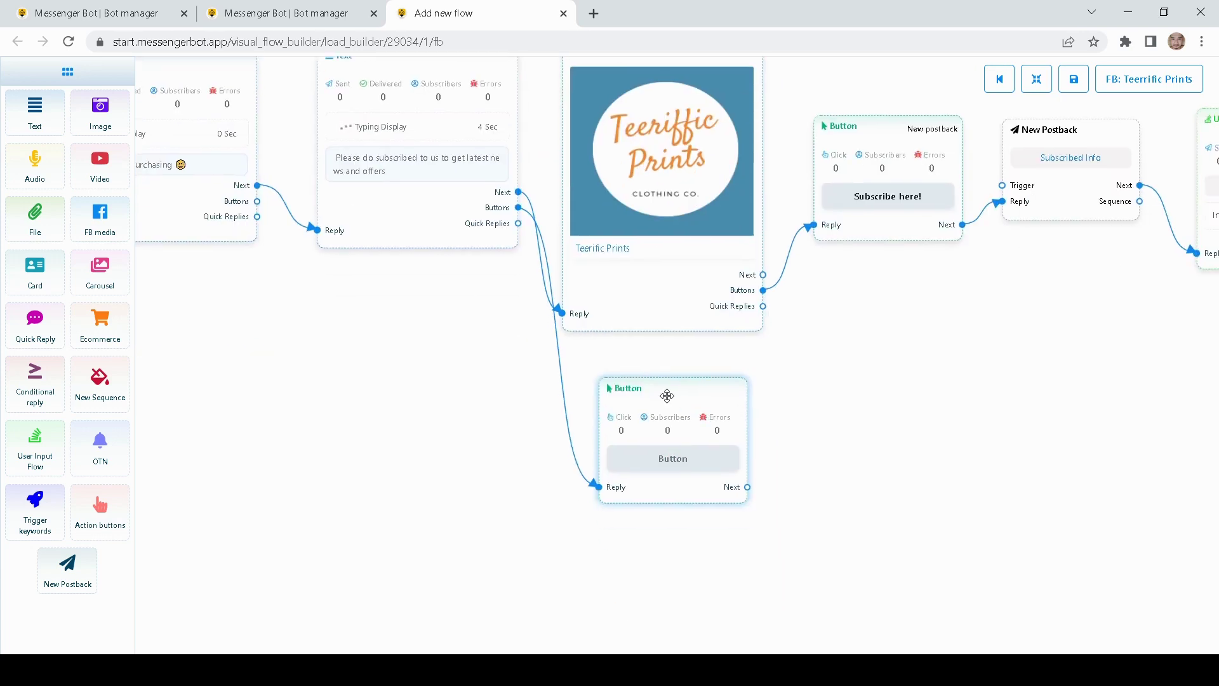
left_click_drag(785, 410, 775, 397)
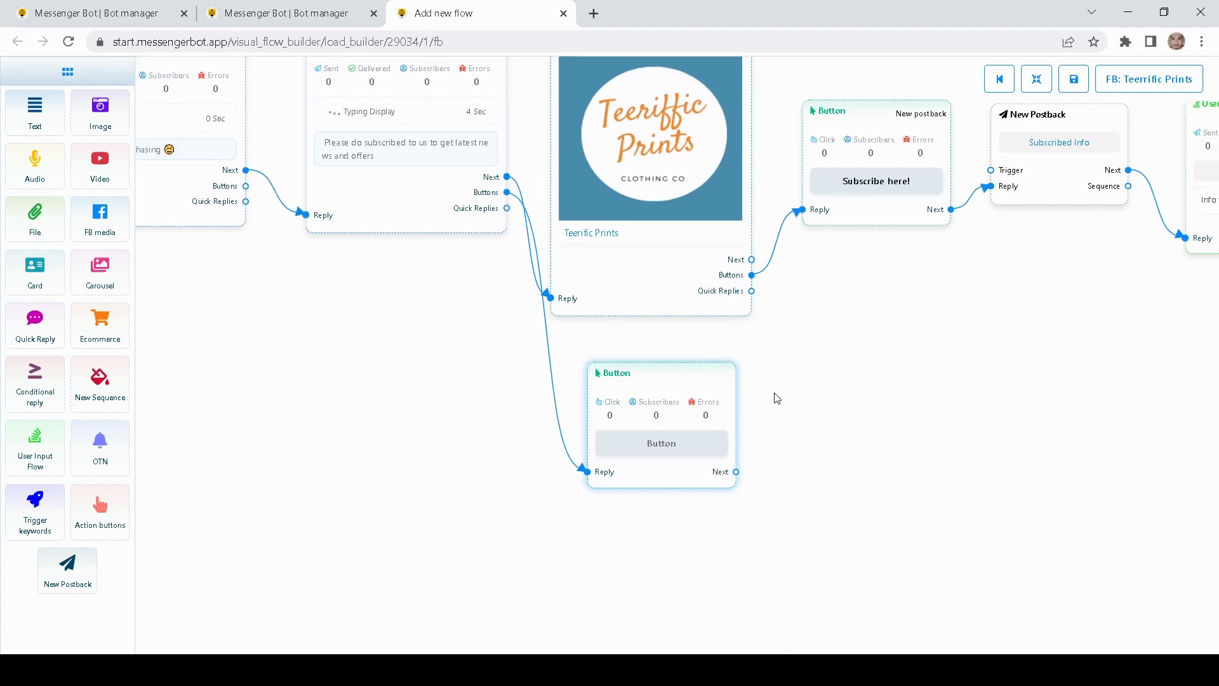
left_click_drag(668, 382, 645, 394)
left_click_drag(763, 415, 756, 410)
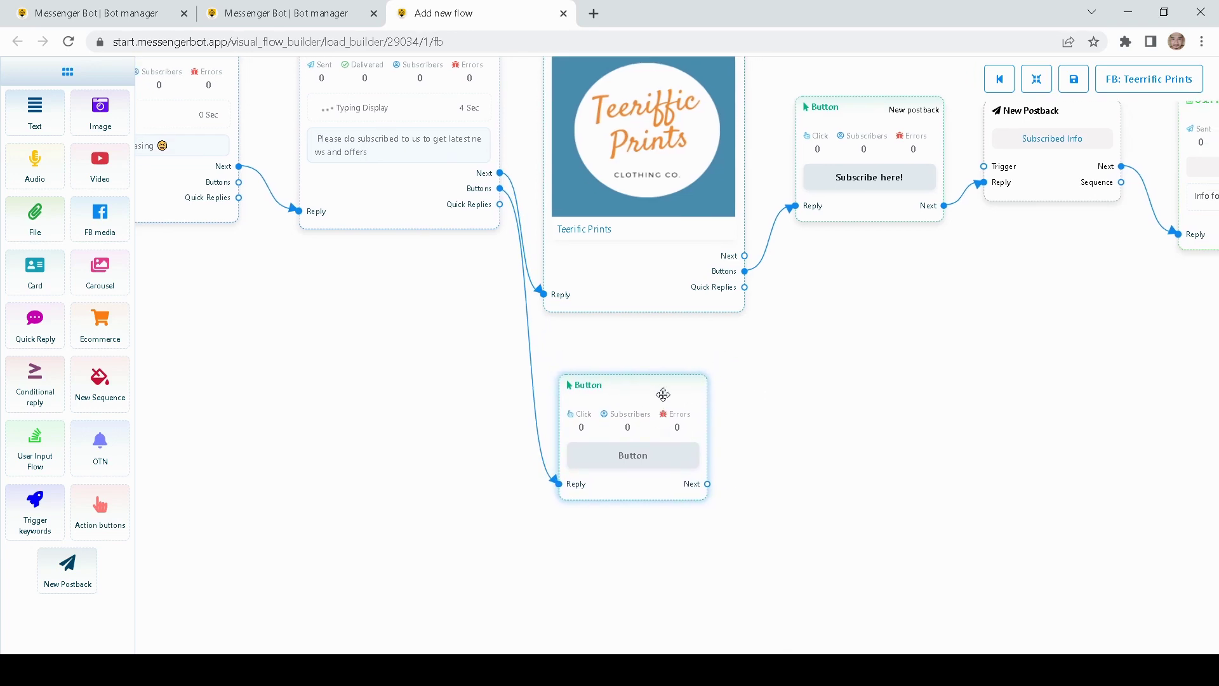
Configure the new button with the text "Skip subscription" and the type New postback, and apply it
double_click(644, 401)
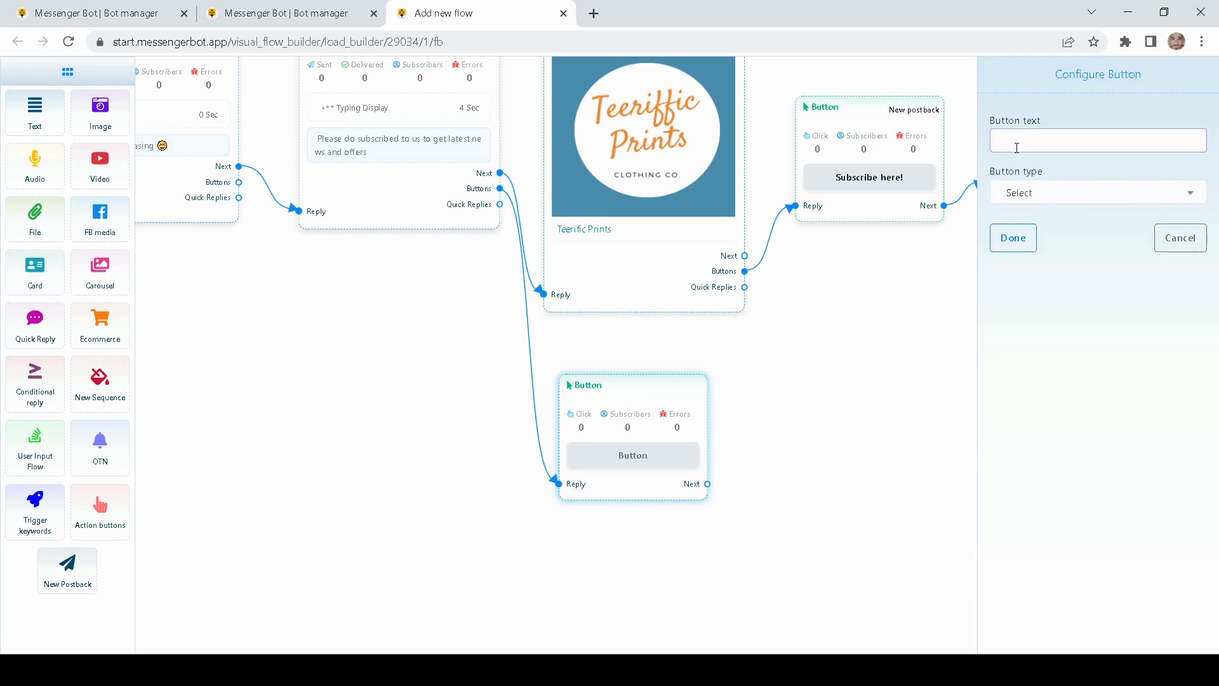
type("Skip subscription")
left_click(1034, 197)
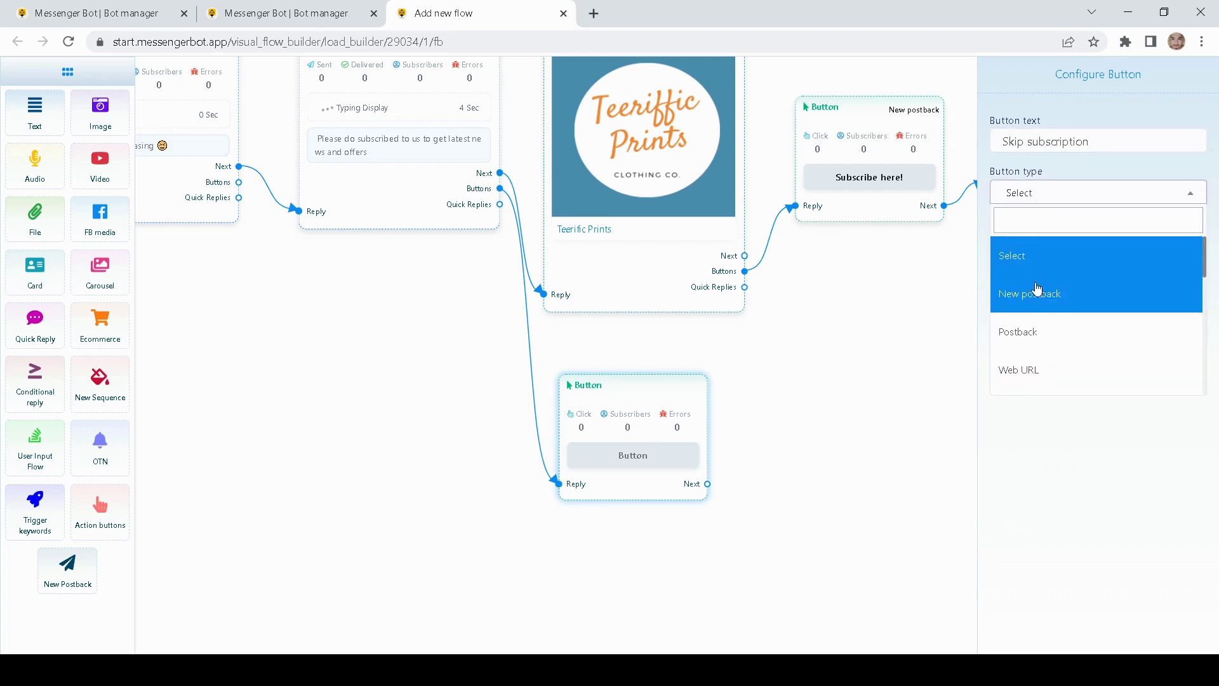
left_click(1035, 291)
left_click(1014, 244)
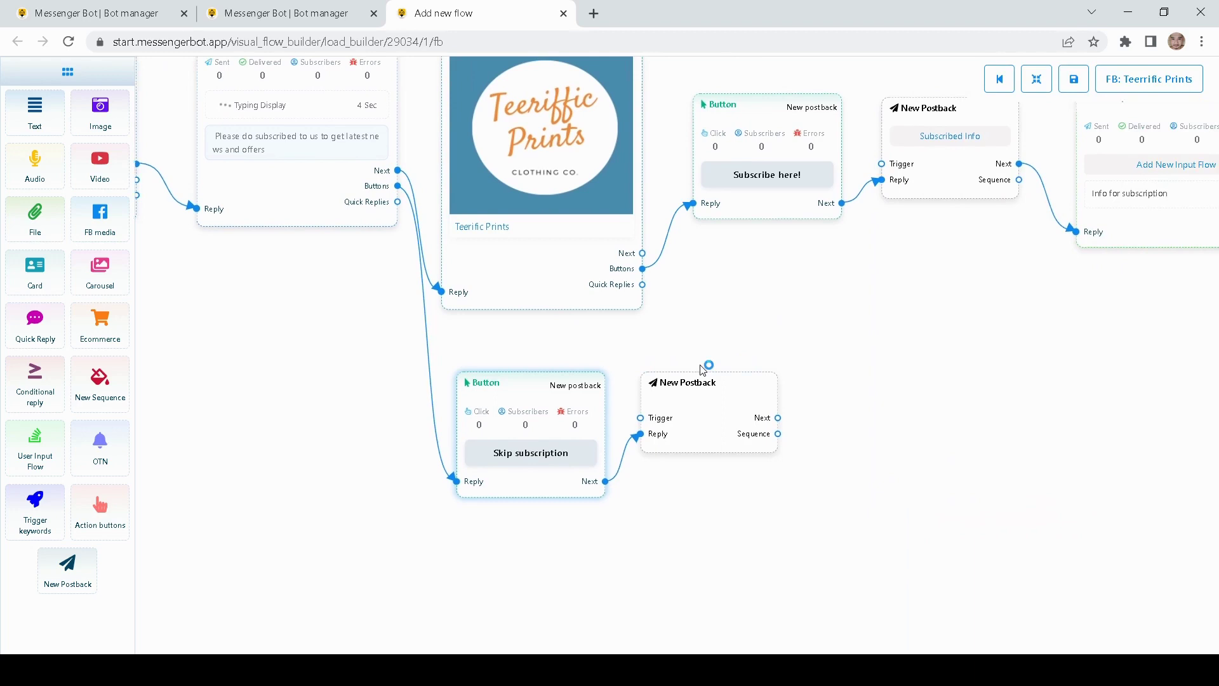
Title the postback following the "Skip subscription" button "Unsubscribe" and apply it
double_click(713, 413)
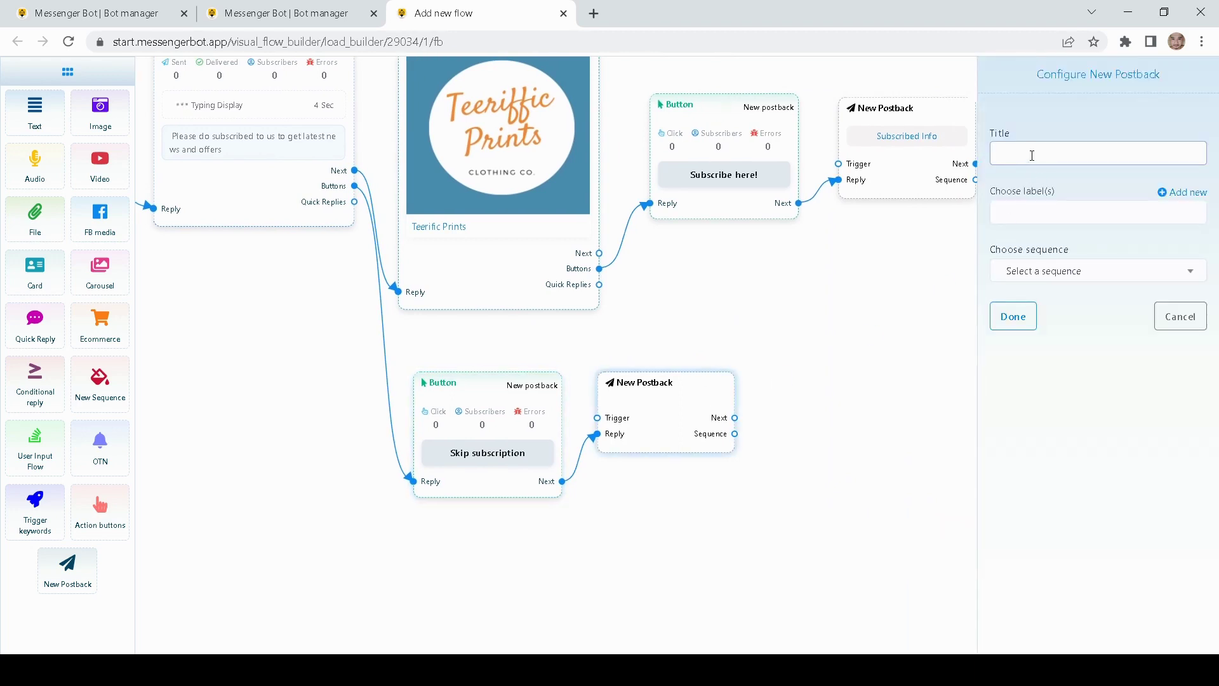
type("Unsubribe")
left_click(1036, 154)
type("scribe")
left_click(1029, 325)
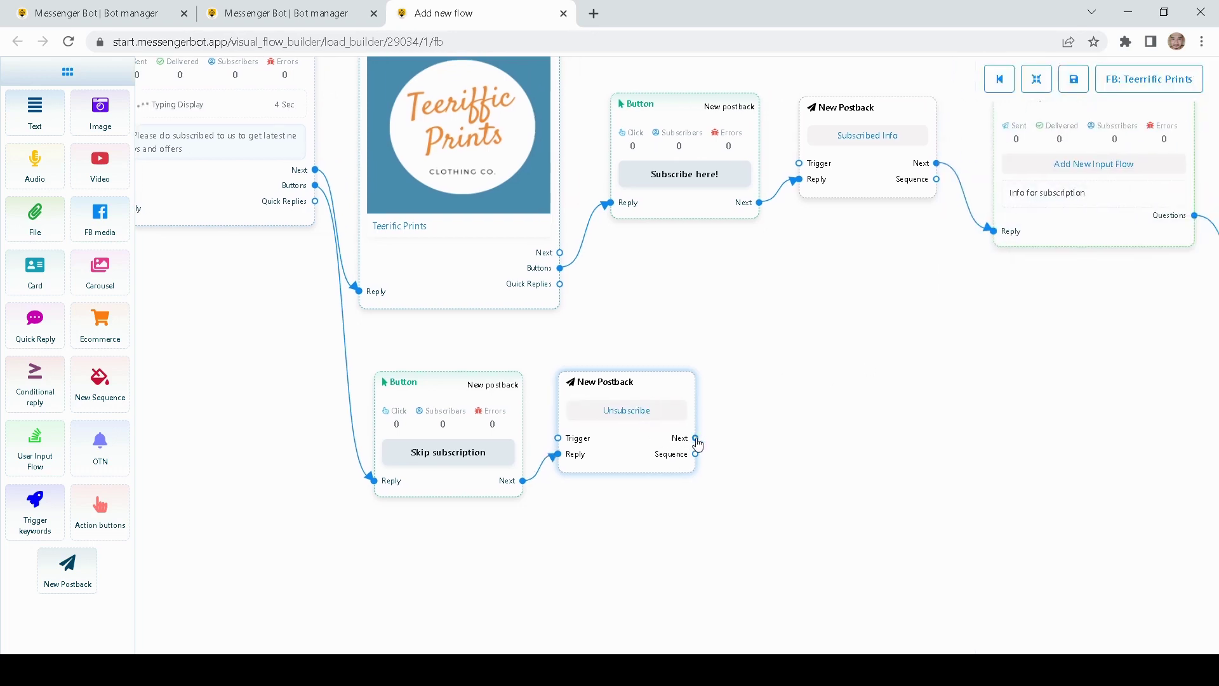
Link a new Text block after the Unsubscribe postback and give it the message "Thank you for choosing us"
left_click_drag(697, 444, 818, 437)
left_click(864, 459)
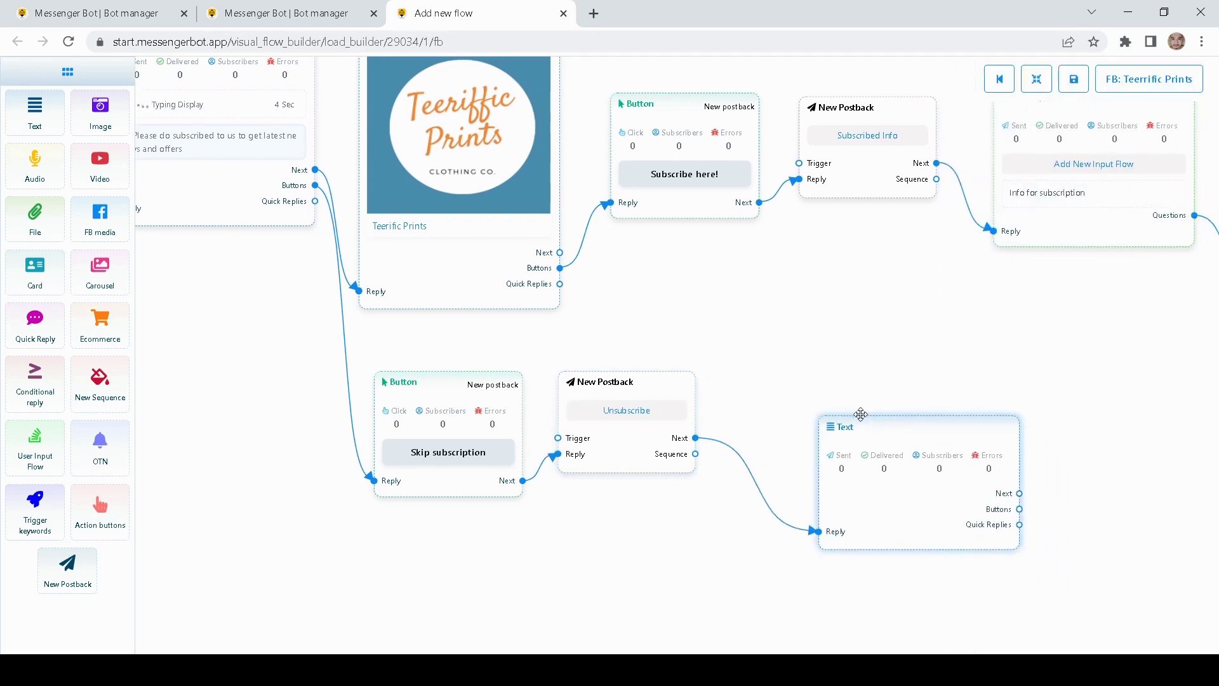
double_click(815, 444)
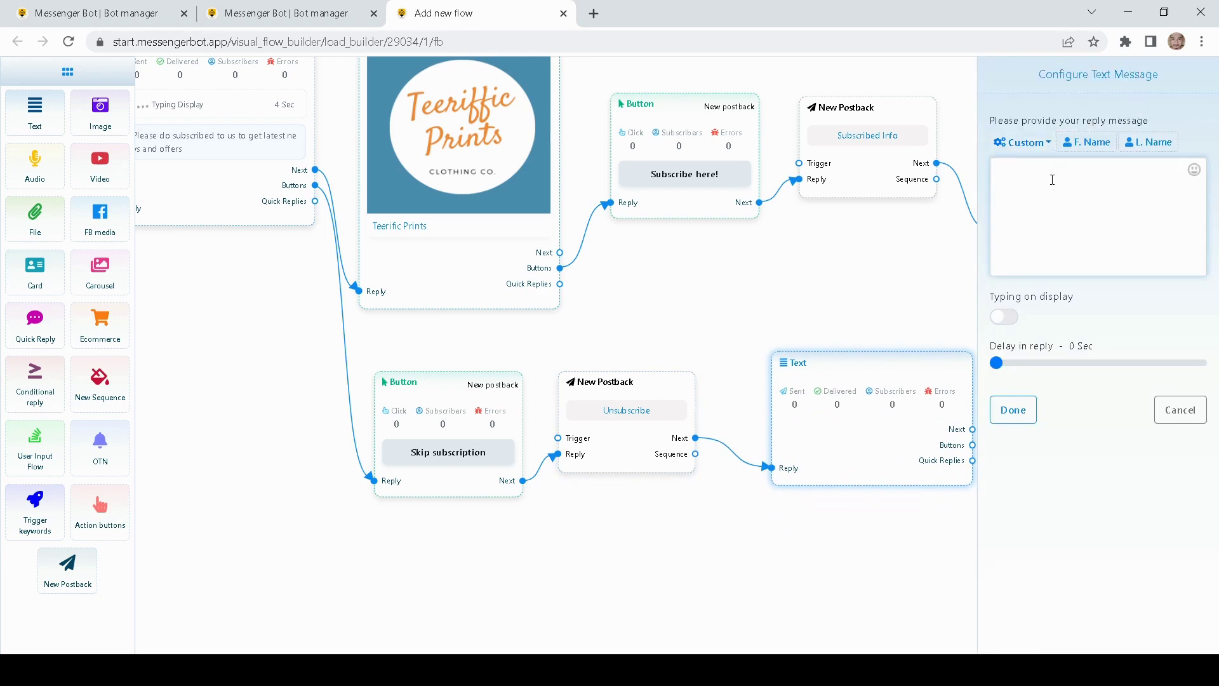
type("THank you for")
key("BackSpace")
key("BackSpace")
key("BackSpace")
key("BackSpace")
key("BackSpace")
key("BackSpace")
key("BackSpace")
key("BackSpace")
key("BackSpace")
key("BackSpace")
type("hank you for choosing u")
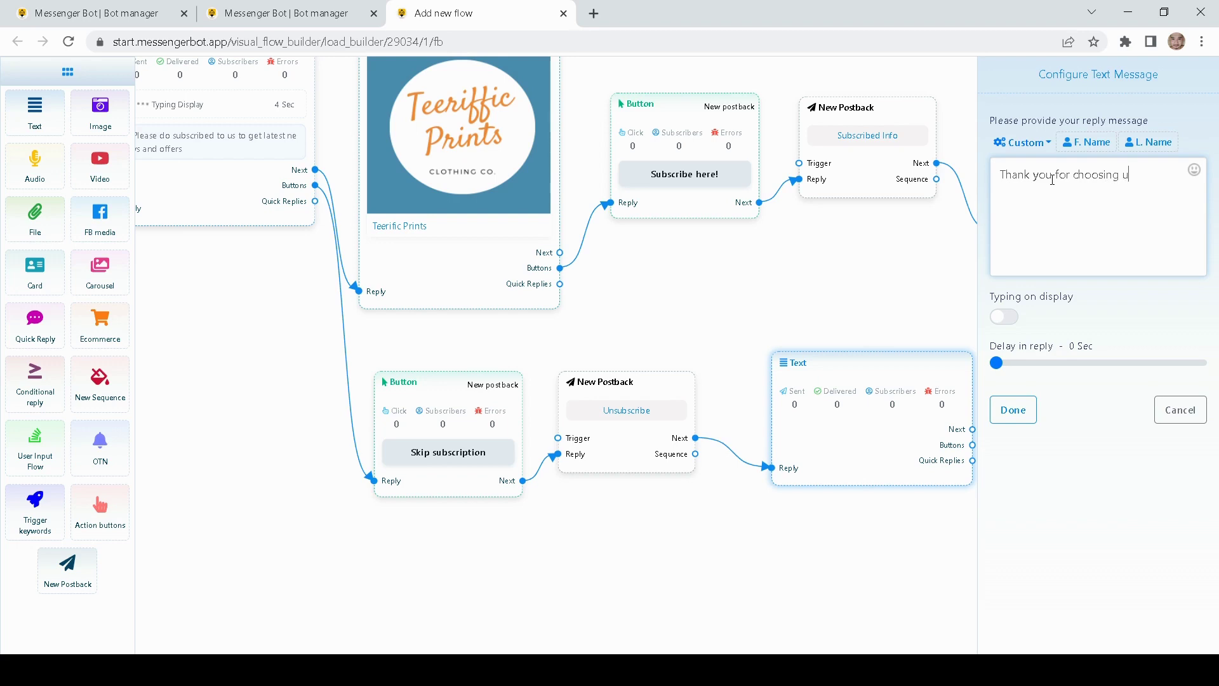
type("s")
Append a grinning emoji to the message and apply the text block's settings
left_click(1194, 170)
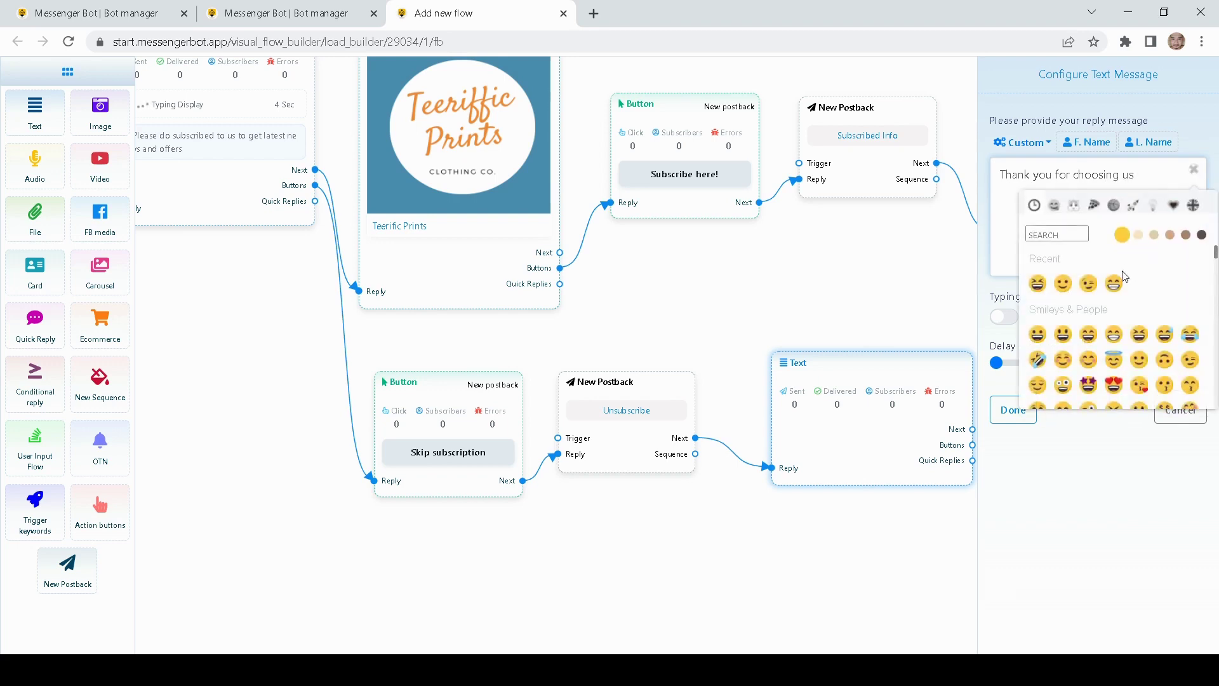
left_click(1114, 283)
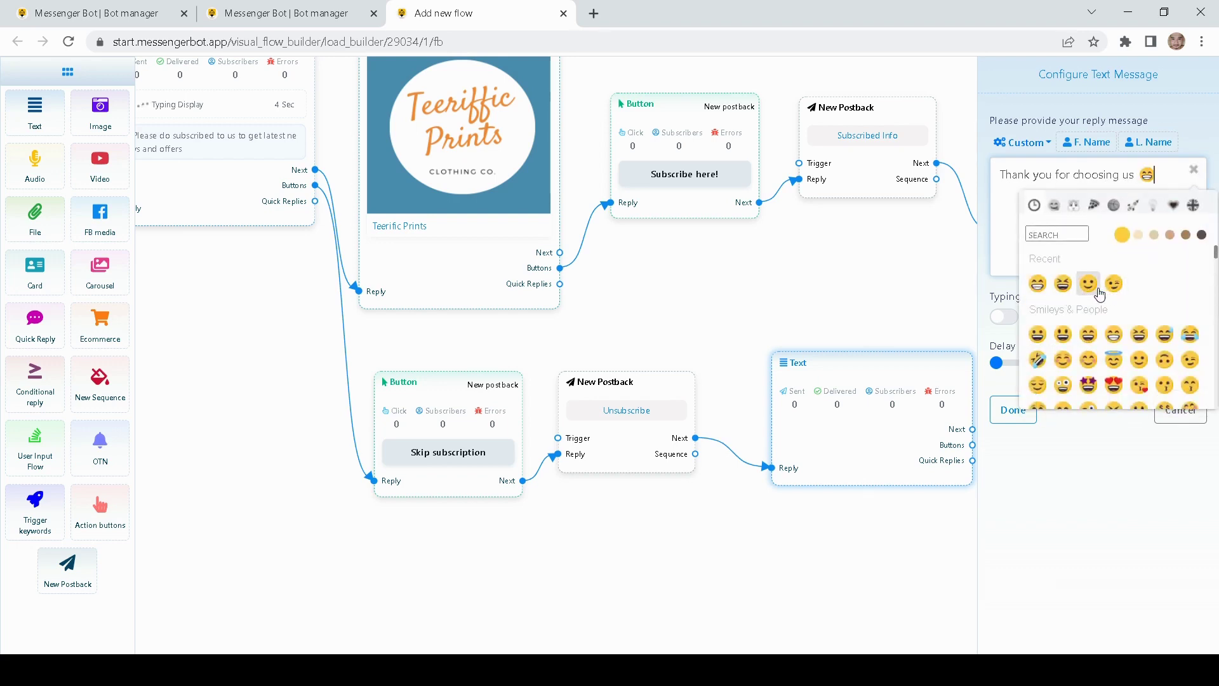
left_click(988, 247)
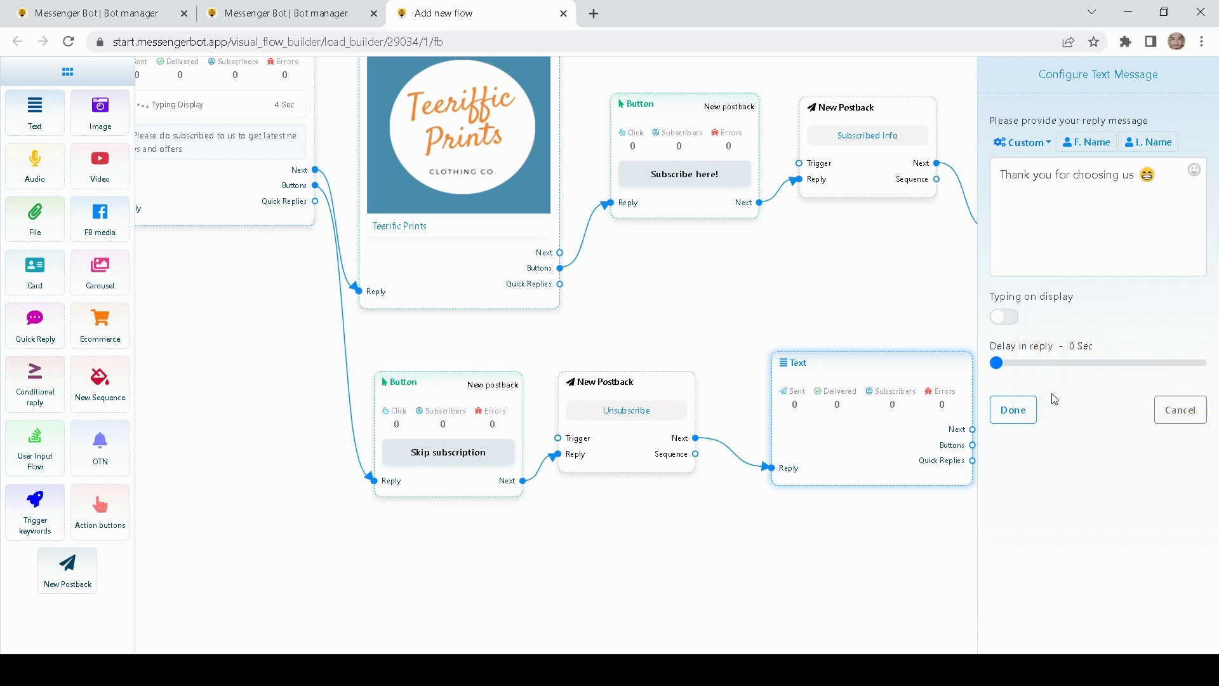
left_click(1015, 410)
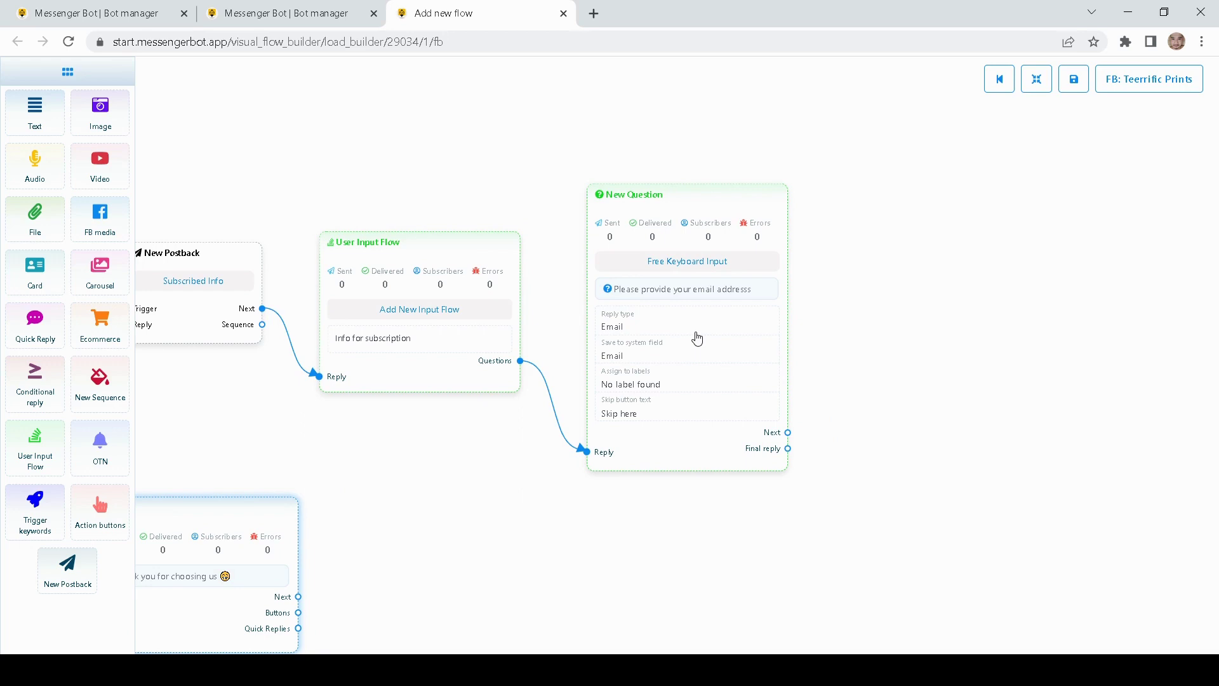
left_click_drag(917, 340, 781, 337)
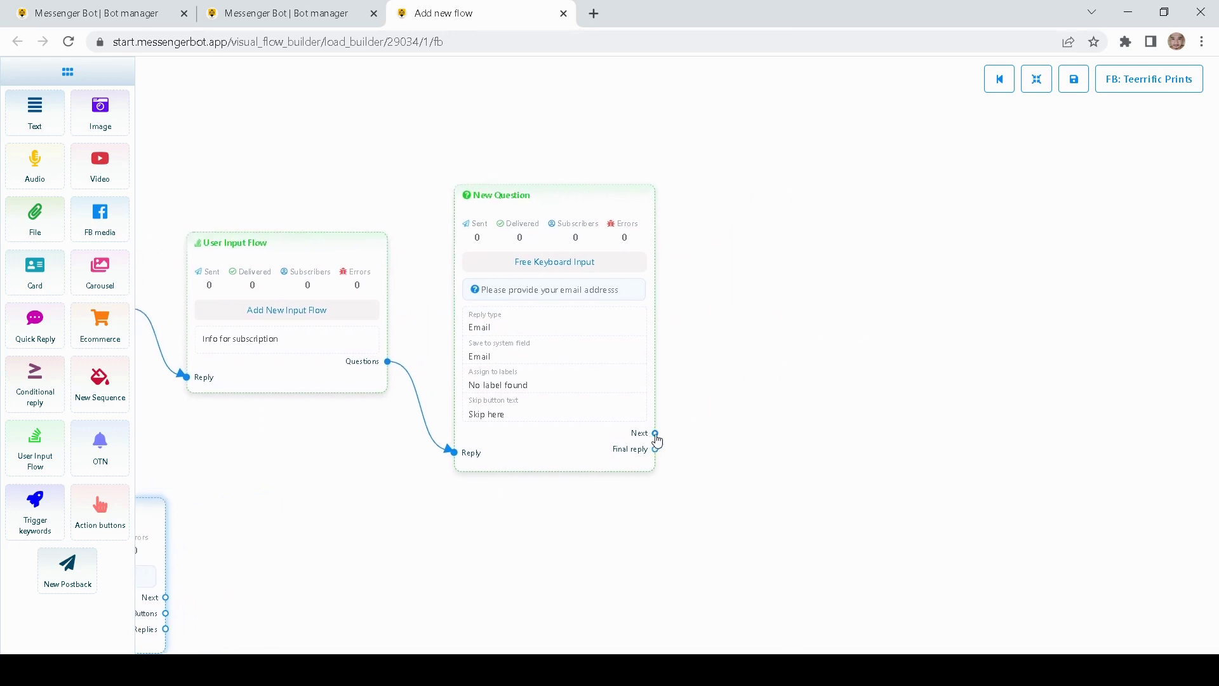
left_click_drag(656, 434, 819, 359)
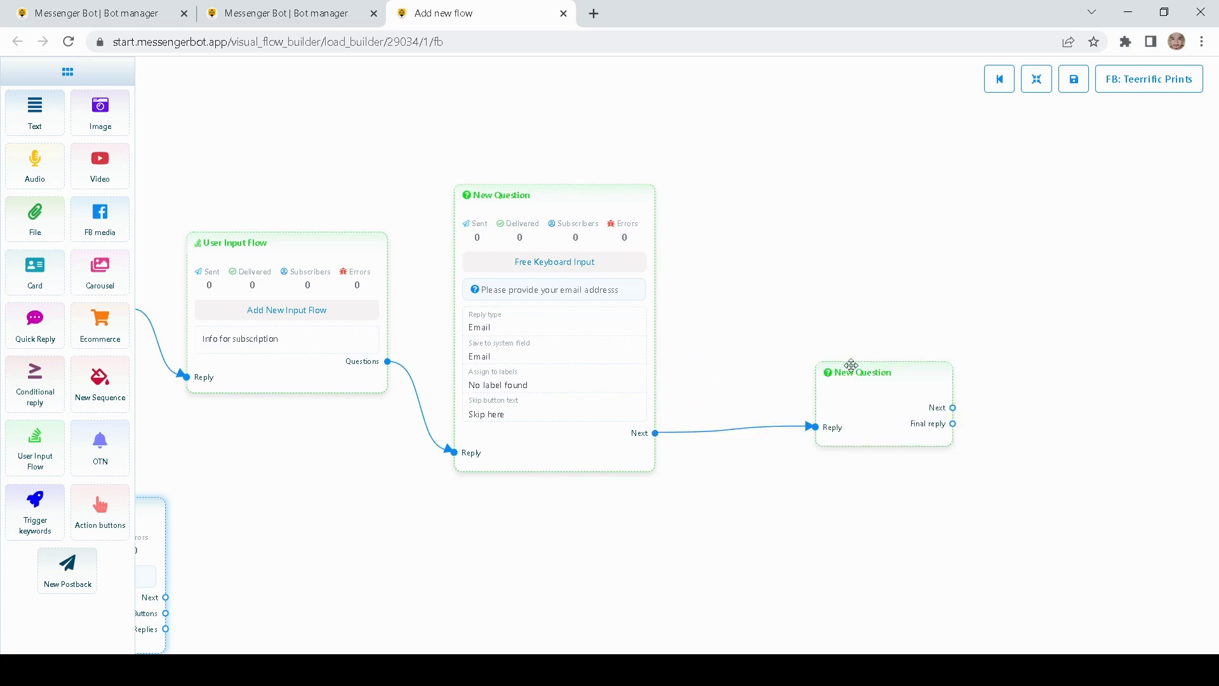
right_click(791, 407)
left_click(805, 413)
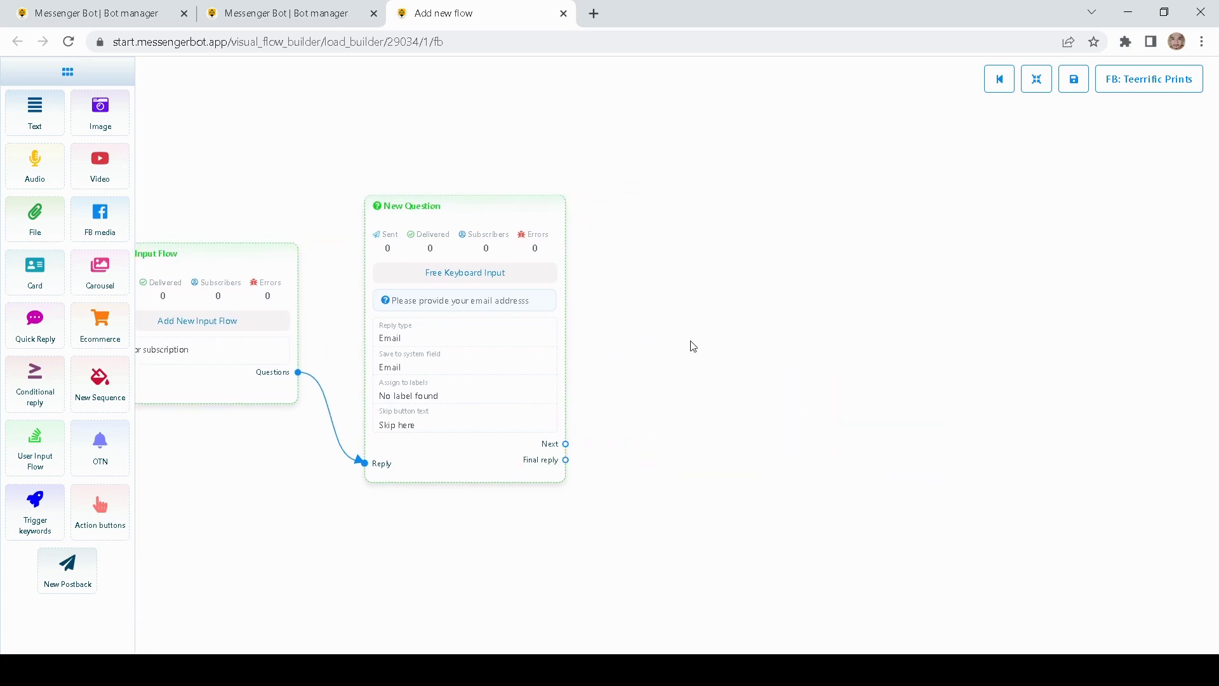
Add a postback from the email question's Final reply output, titled "Thank you subscriber", and apply it
left_click_drag(691, 345, 674, 337)
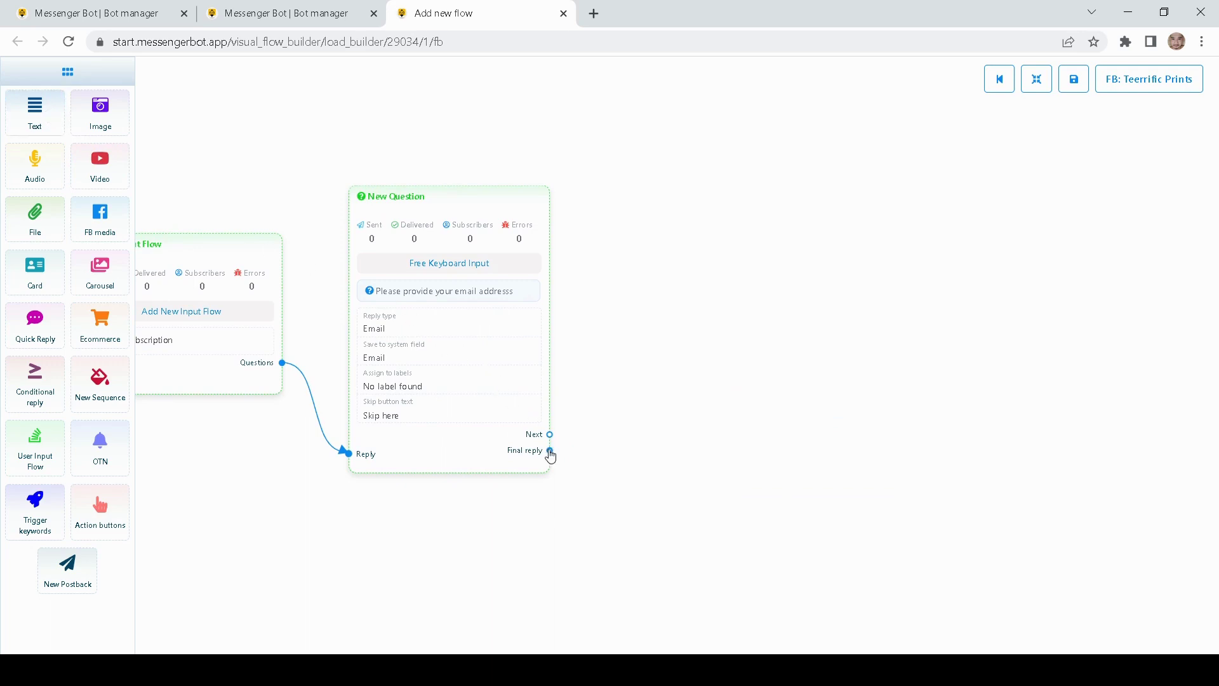
left_click_drag(550, 450, 698, 350)
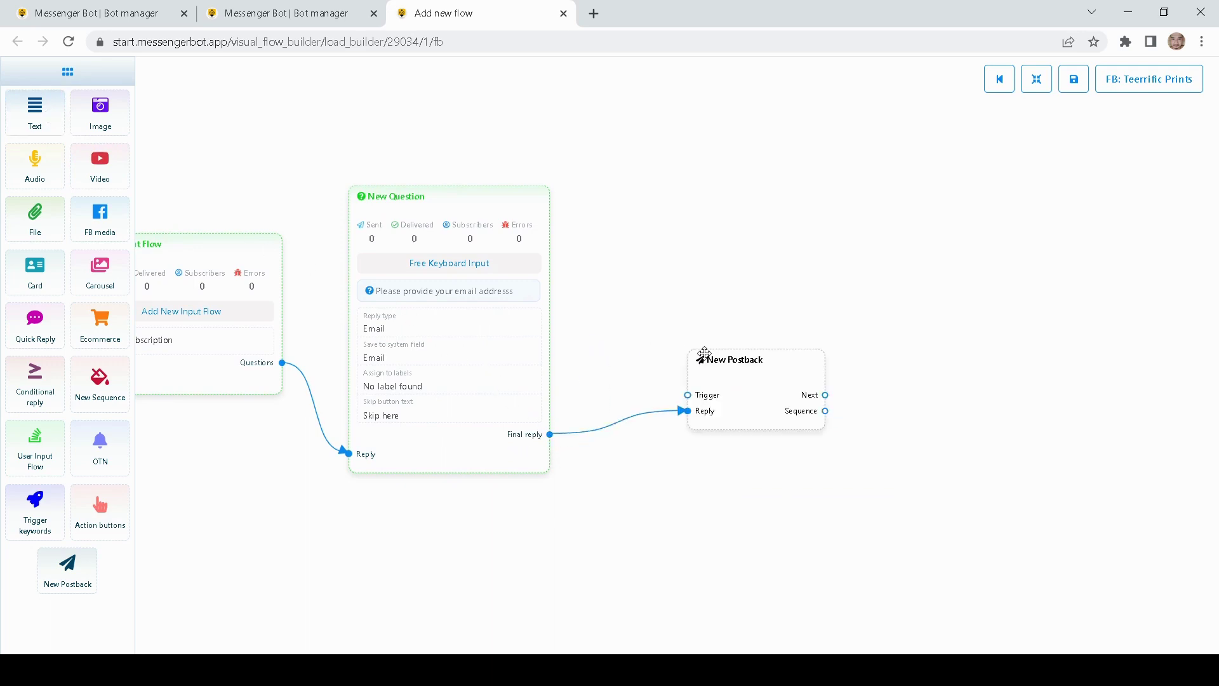
double_click(715, 356)
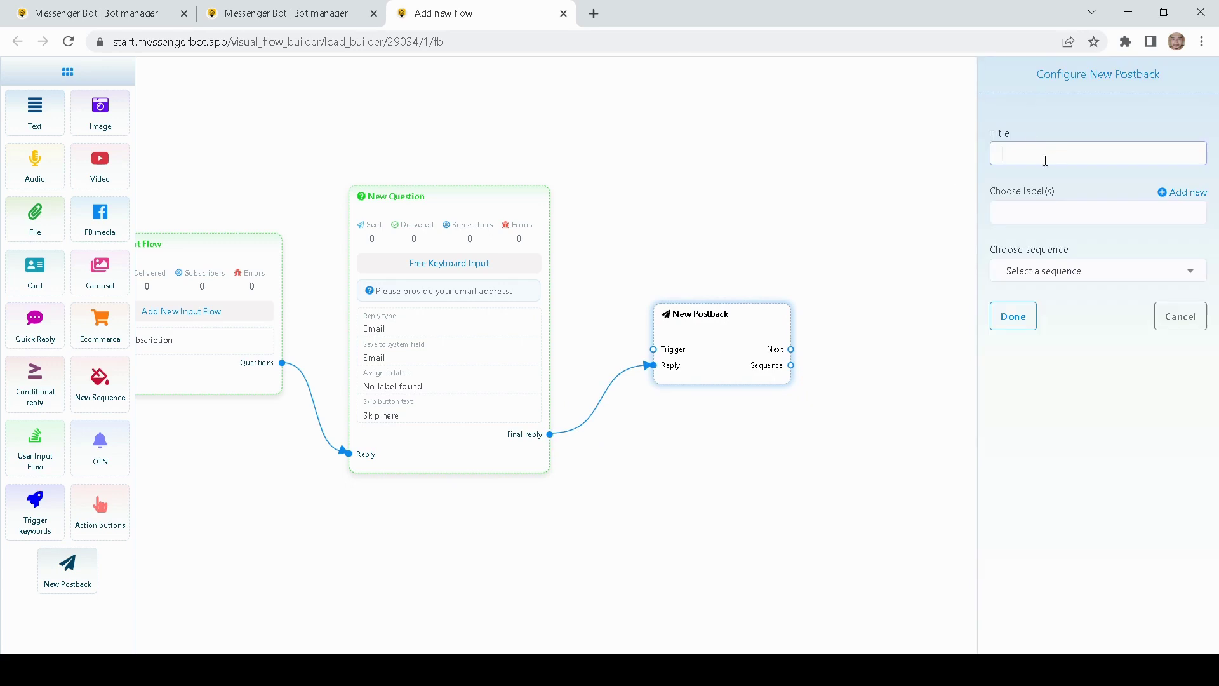
type("Thank you subscriber")
left_click(1012, 316)
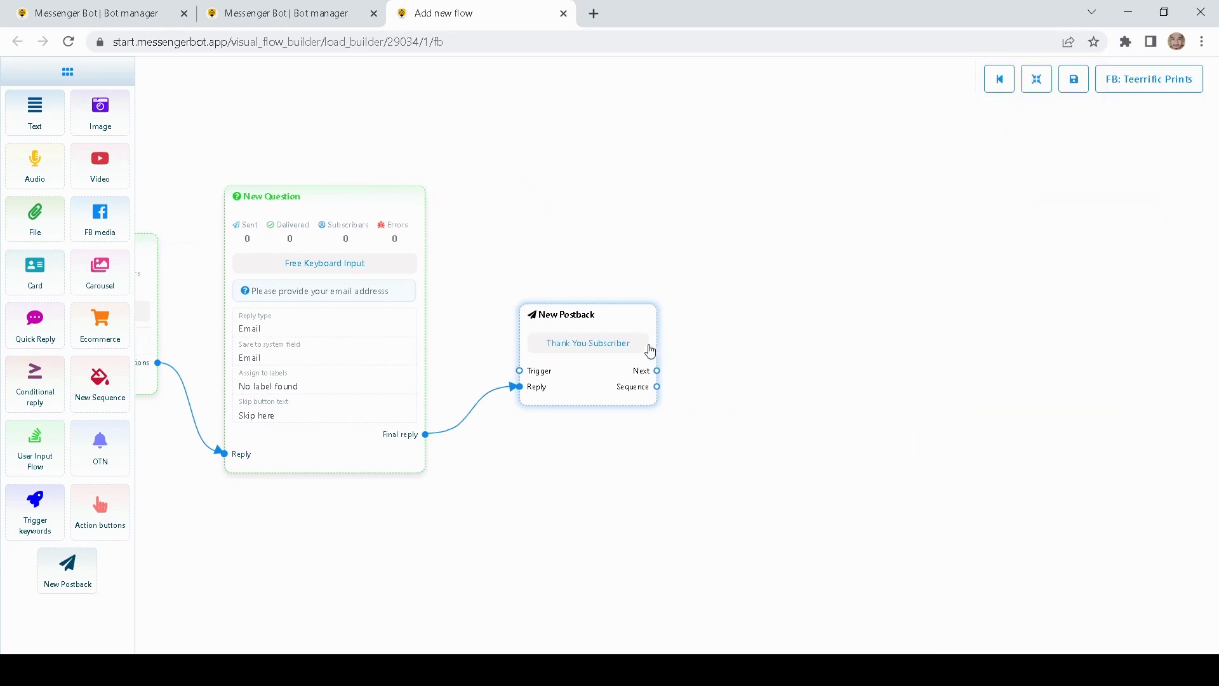
Link a Text block after that postback, reading "THank you for subscribing, you will receive updates and offers from our shop. Enjoy"
left_click_drag(26, 113, 783, 307)
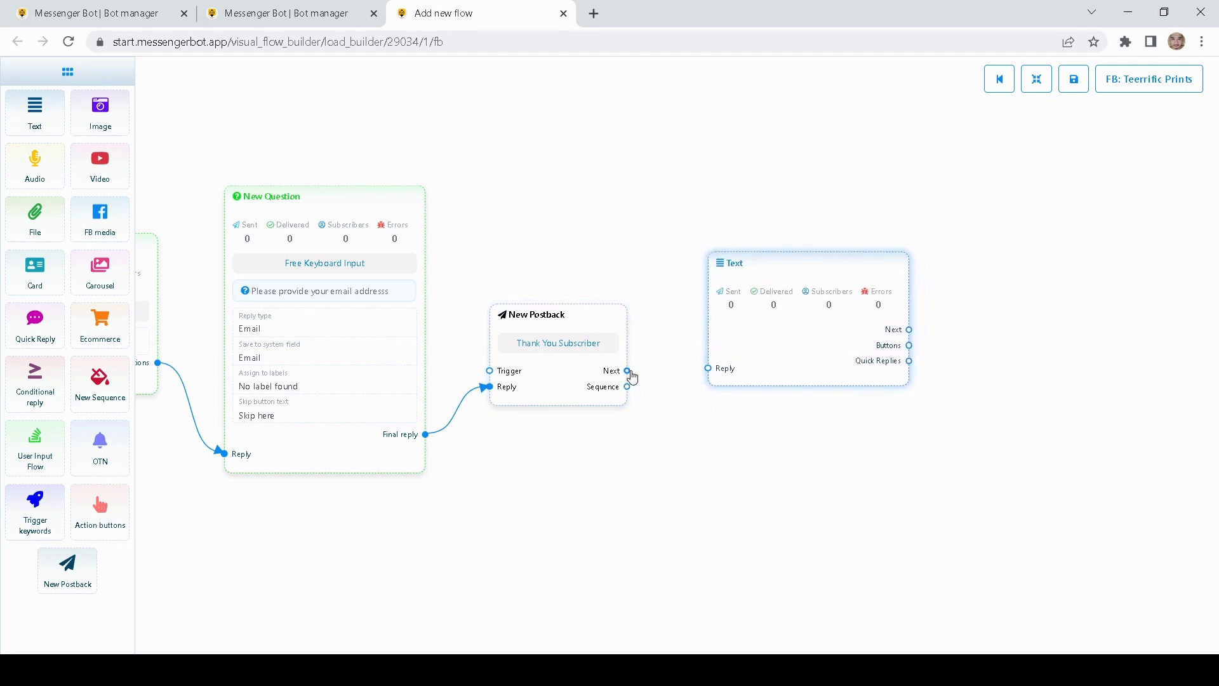
left_click_drag(631, 376, 708, 369)
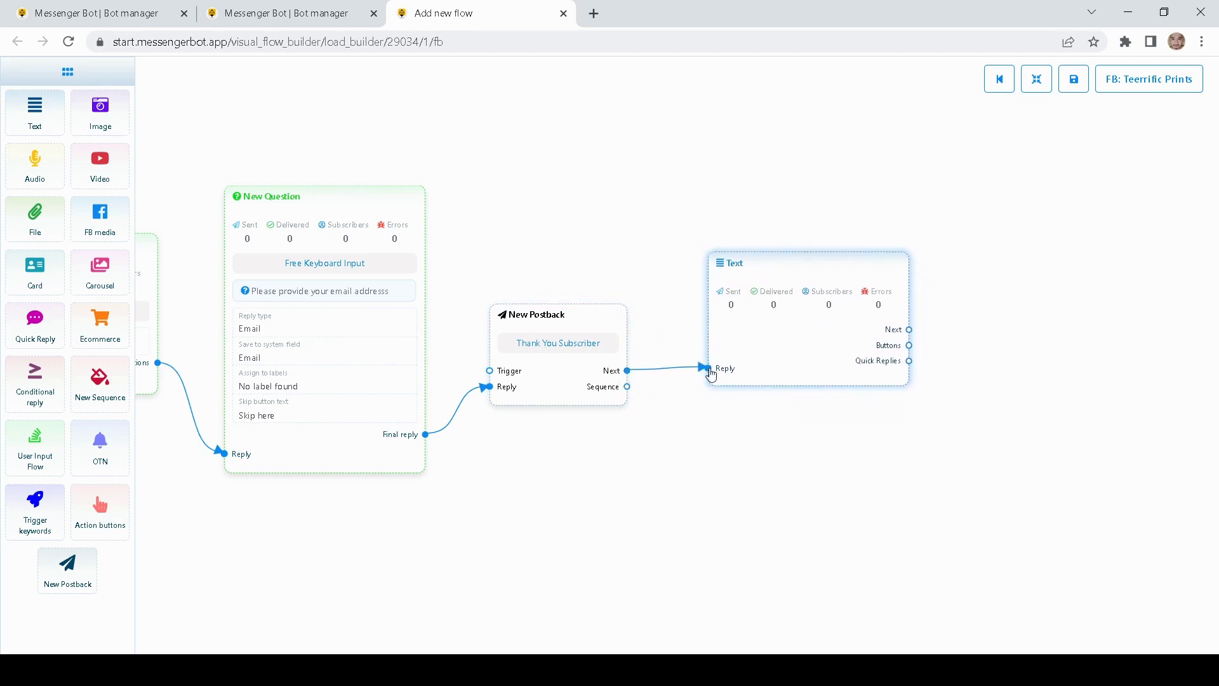
double_click(773, 342)
type("THank ")
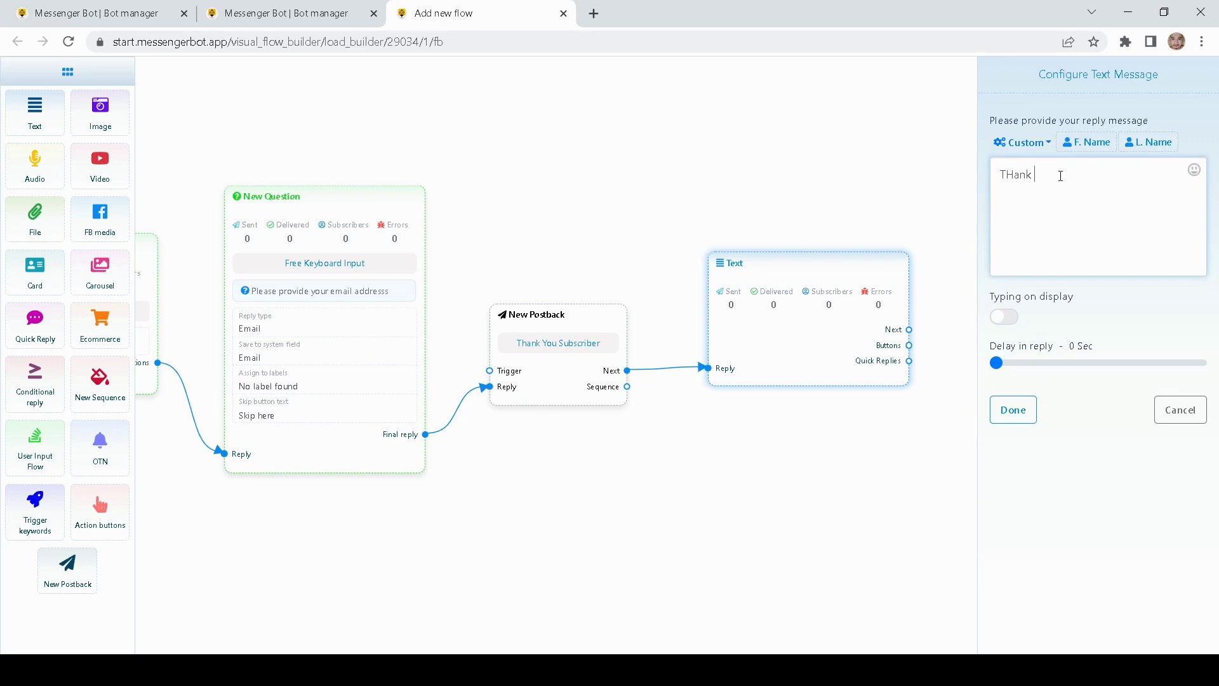
type("you for subscribing, you will receive")
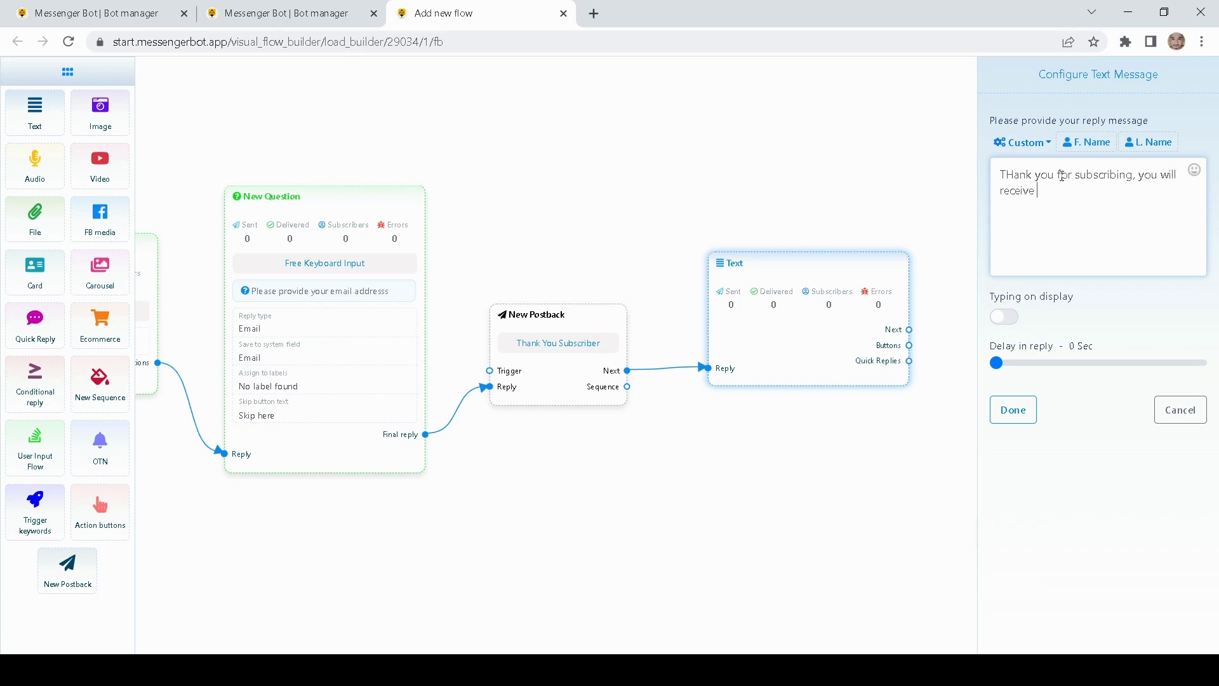
type(" updates and offers from our shop. Enj")
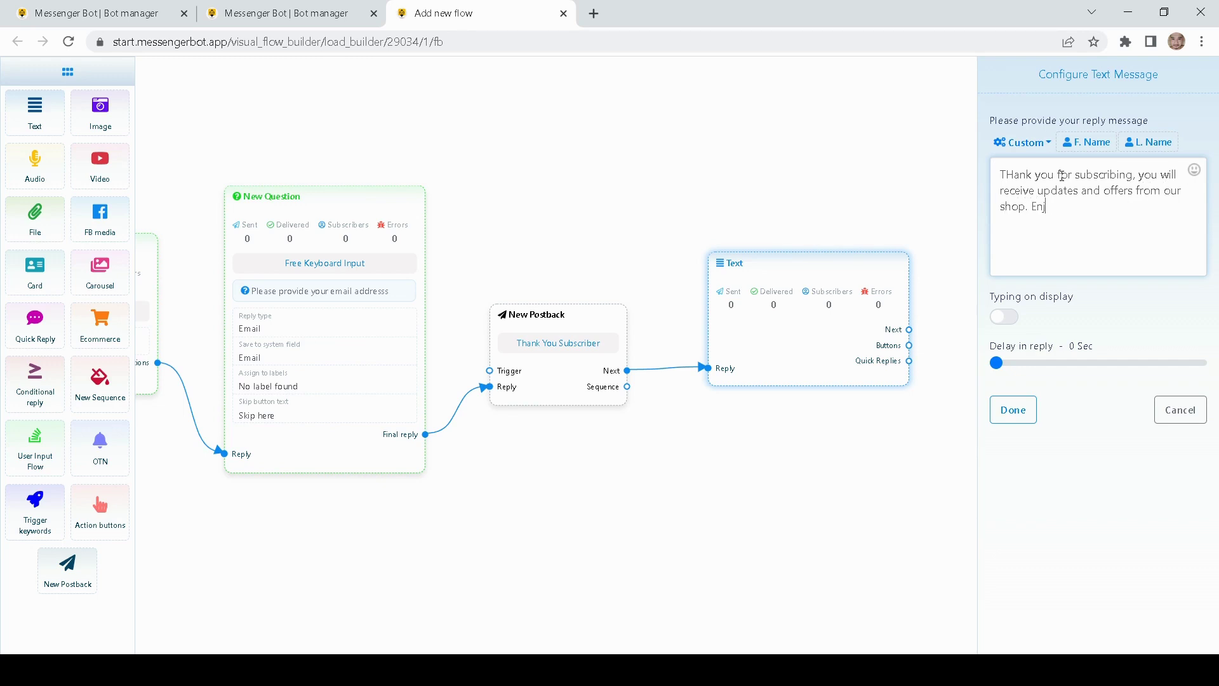
type("oy")
Append a winking emoji to the subscriber thank-you message, enable typing display with a 4-second reply delay, and apply the settings
left_click(1194, 170)
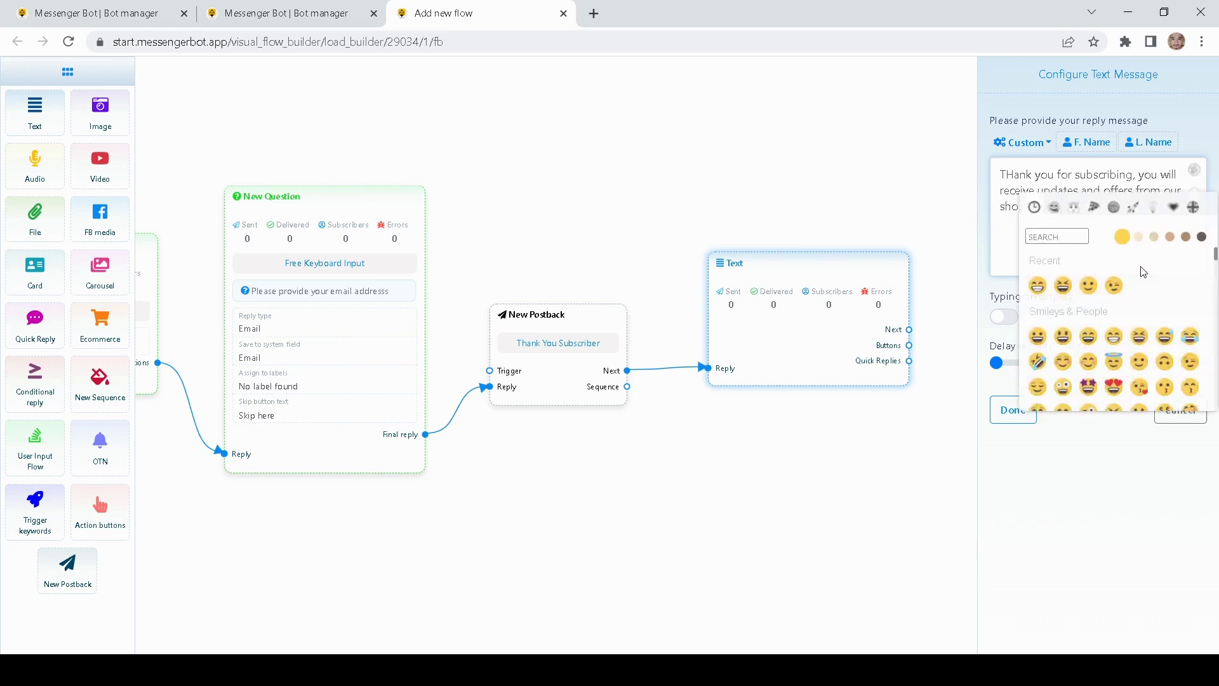
left_click(1115, 284)
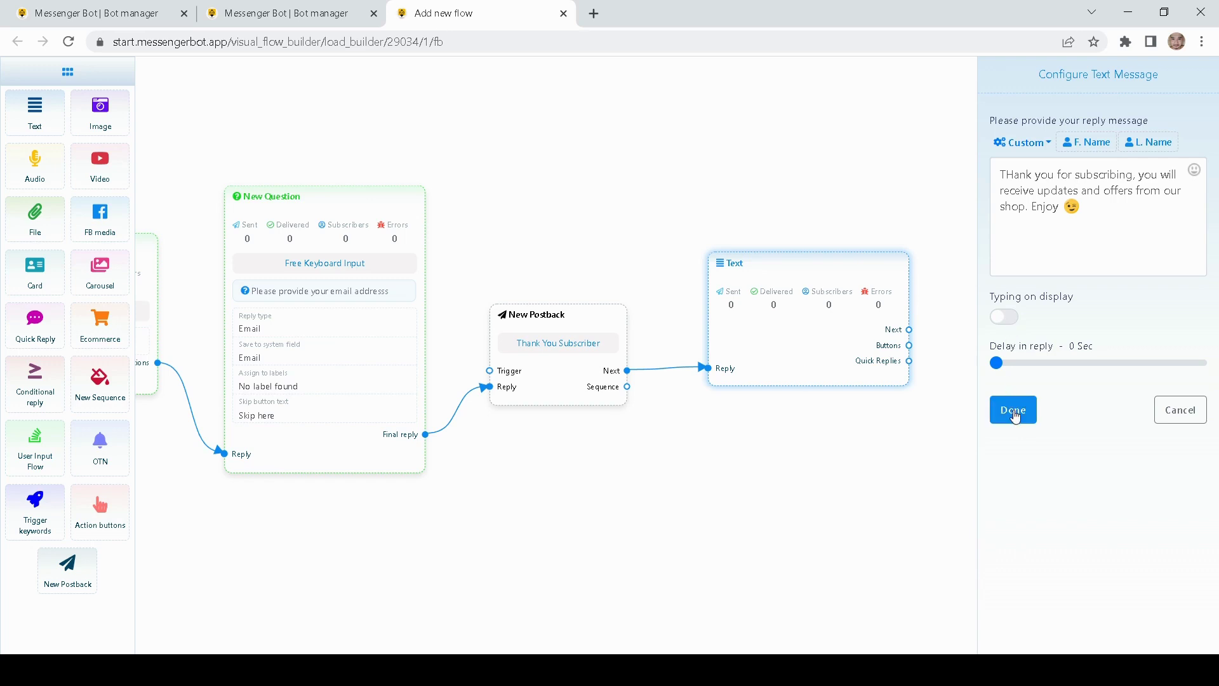
left_click(1004, 317)
left_click_drag(1004, 371, 1014, 364)
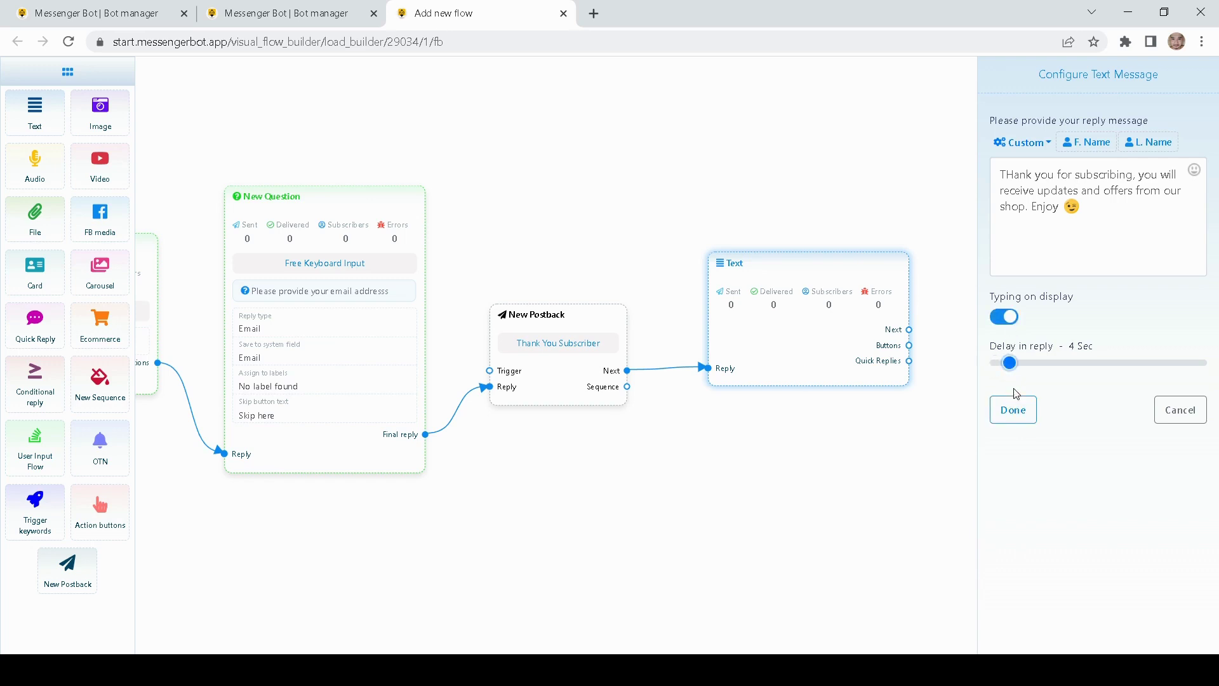
left_click(1013, 410)
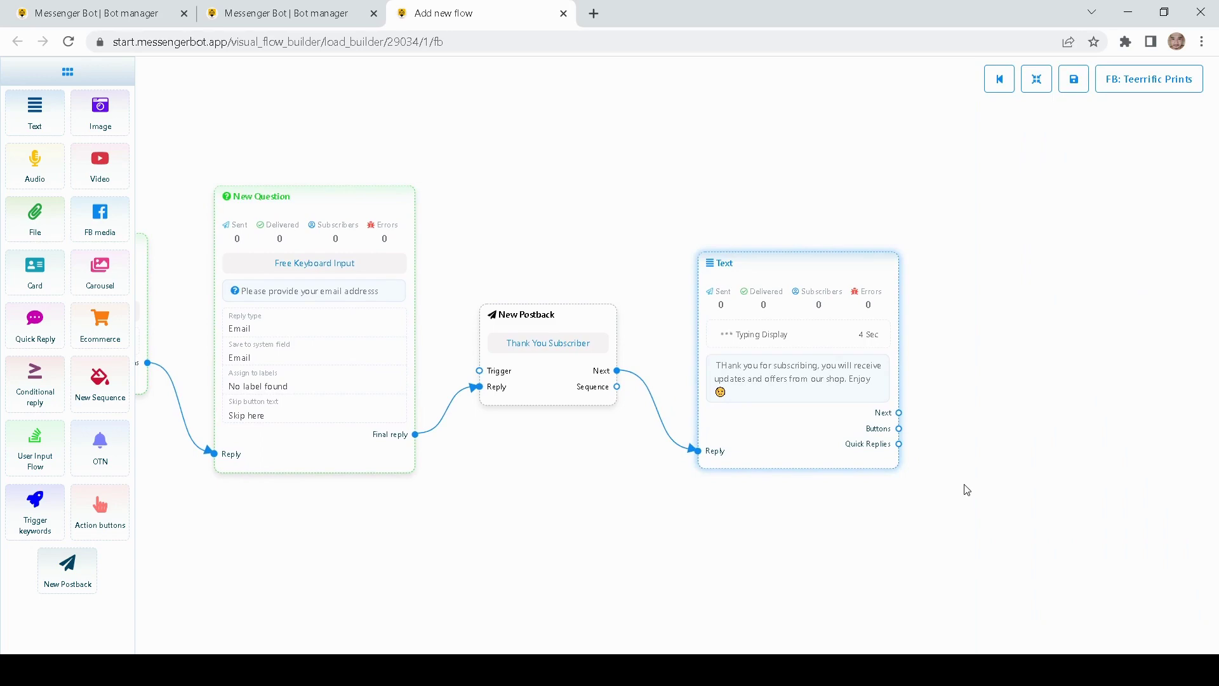
Examine the whole flow backwards from the subscriber thank-you text to the opening messages before the product carousel
scroll(656, 463, "down", 2)
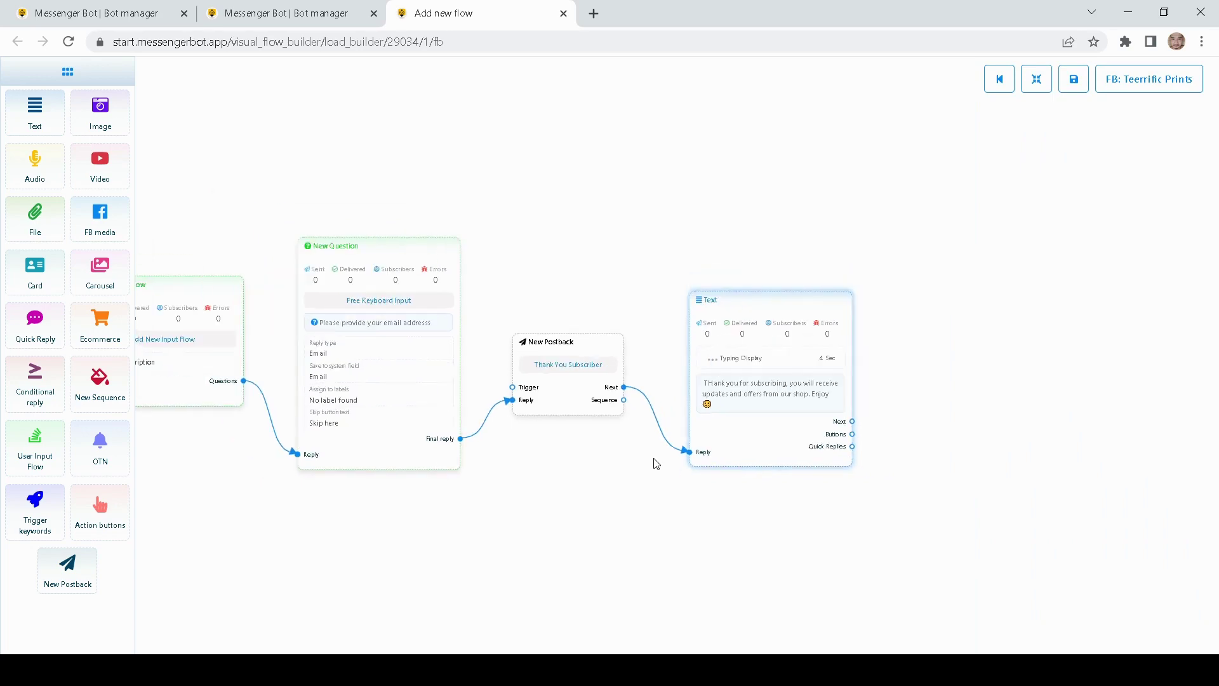
scroll(654, 463, "down", 3)
left_click_drag(238, 533, 586, 497)
scroll(586, 497, "down", 3)
left_click_drag(286, 512, 640, 455)
left_click_drag(189, 490, 449, 492)
scroll(470, 492, "down", 3)
left_click_drag(192, 531, 558, 462)
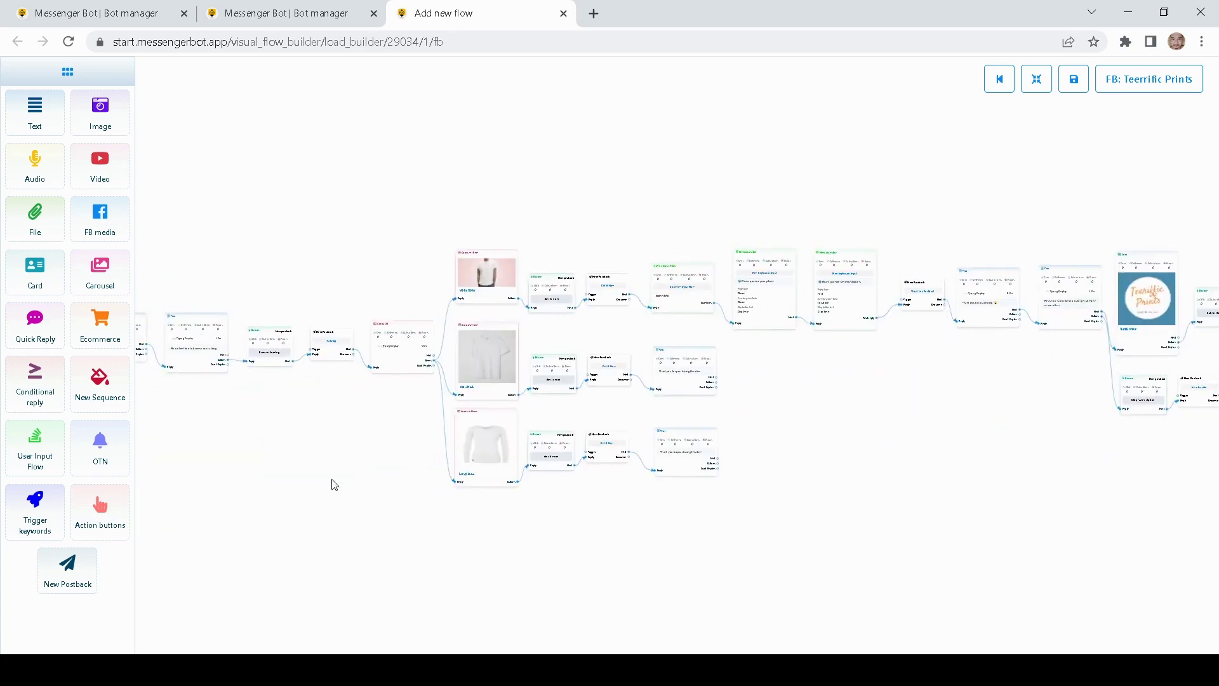
left_click_drag(334, 484, 443, 476)
left_click_drag(550, 466, 448, 476)
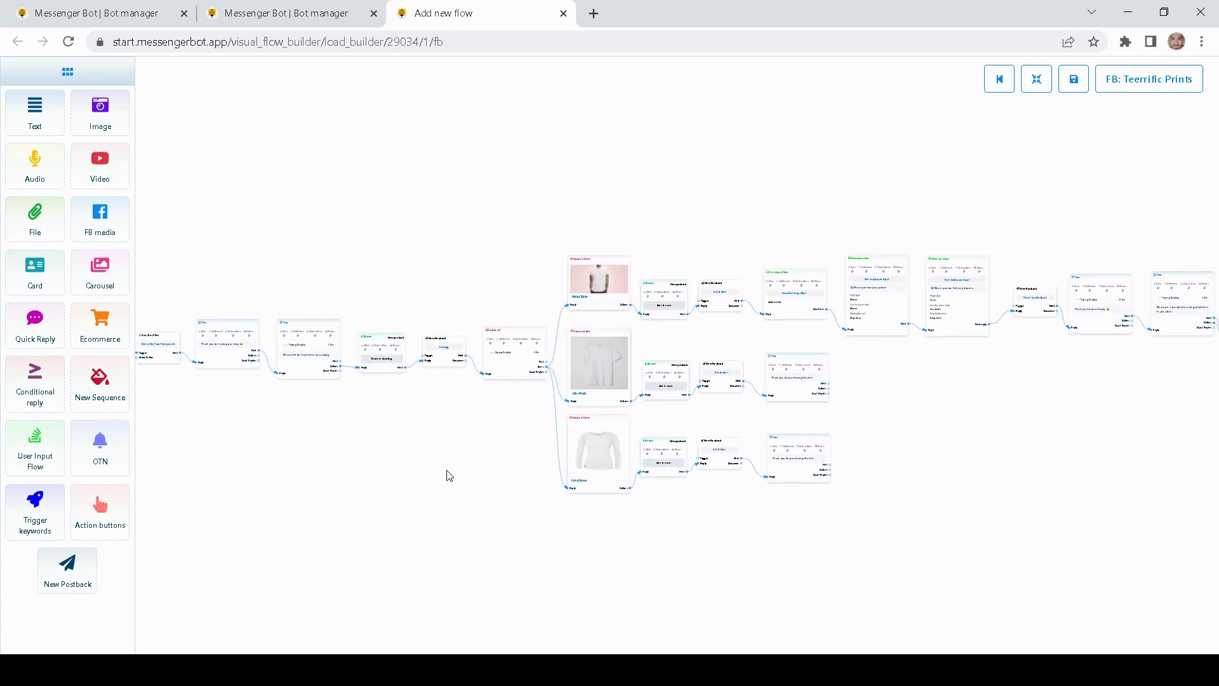
Examine the flow forwards from the product carousel branches through the order questions to the subscribe and skip-subscription branches
scroll(879, 451, "up", 1)
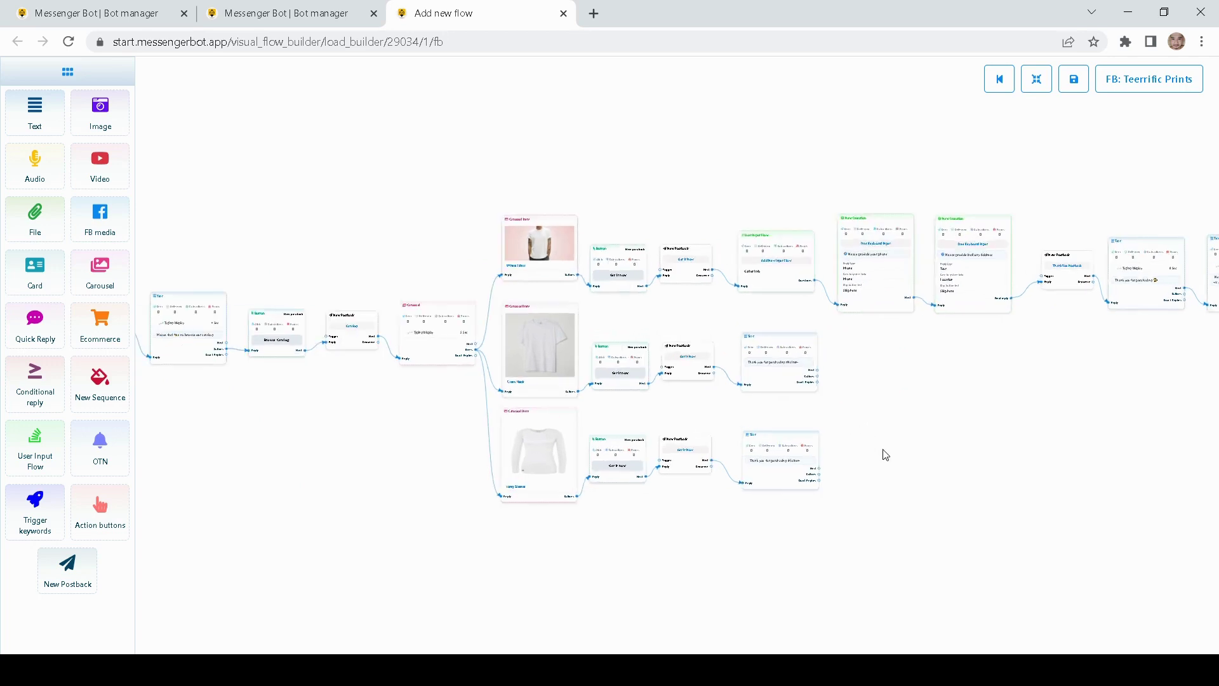
left_click_drag(961, 402, 879, 481)
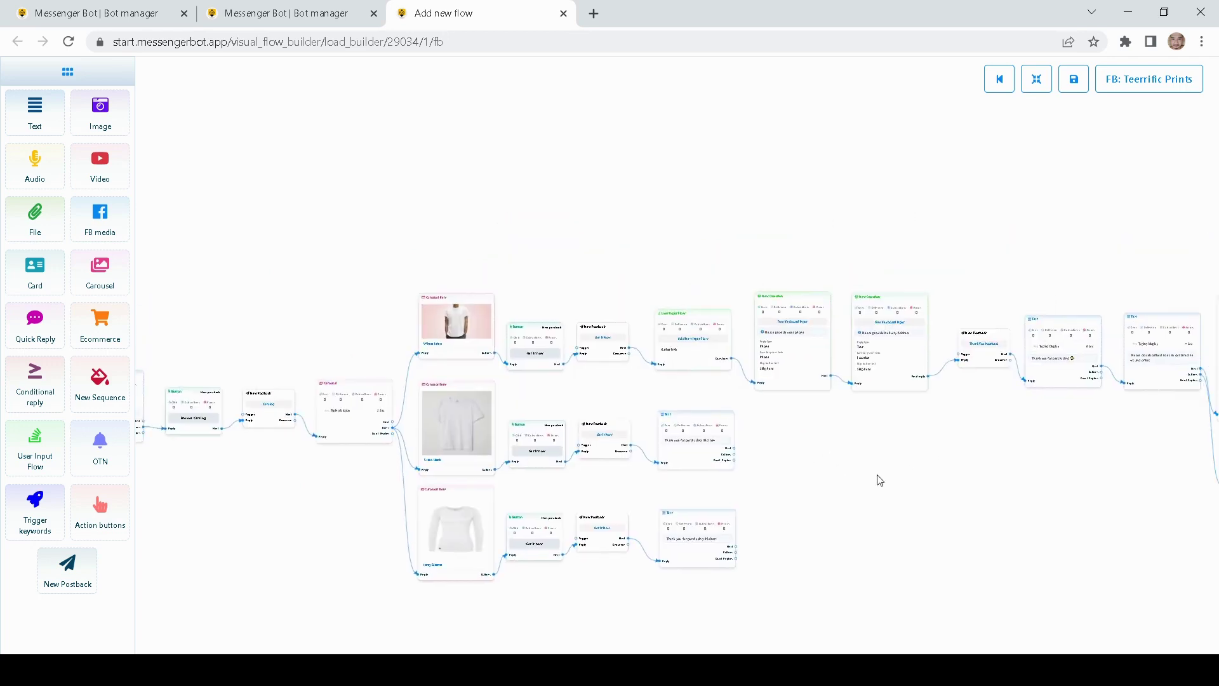
left_click_drag(820, 508, 528, 517)
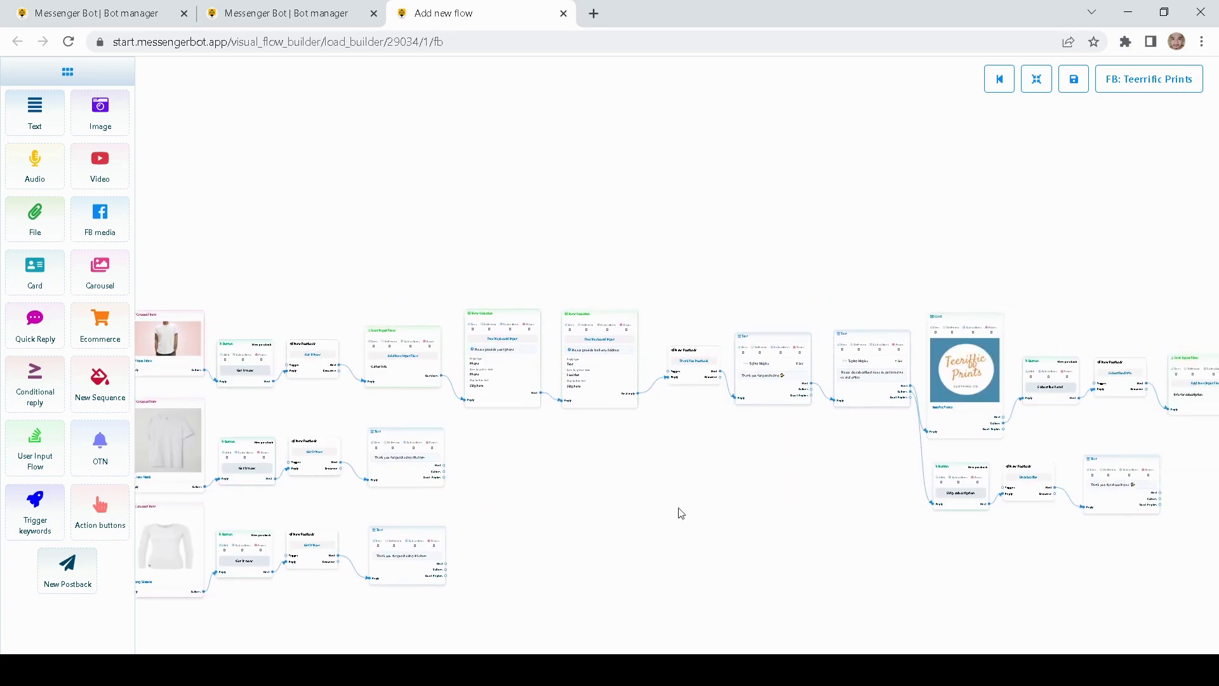
left_click_drag(680, 511, 528, 524)
left_click_drag(974, 288, 740, 272)
scroll(740, 271, "up", 1)
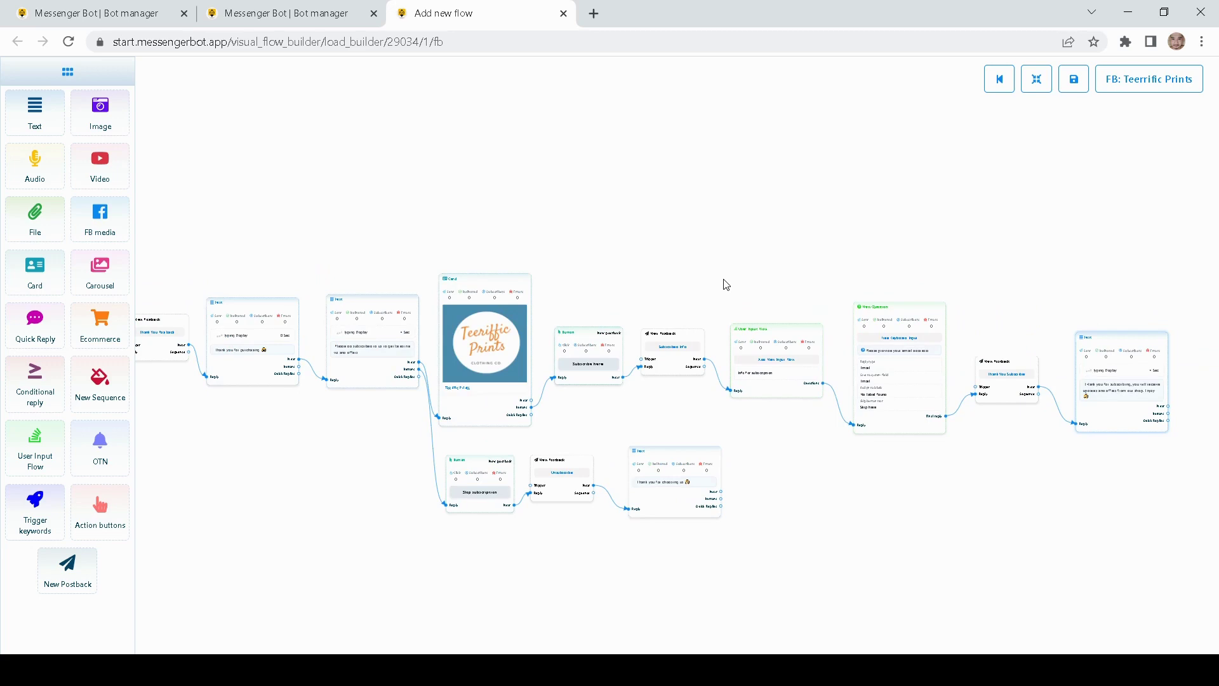
left_click_drag(805, 277, 690, 277)
left_click_drag(844, 258, 724, 263)
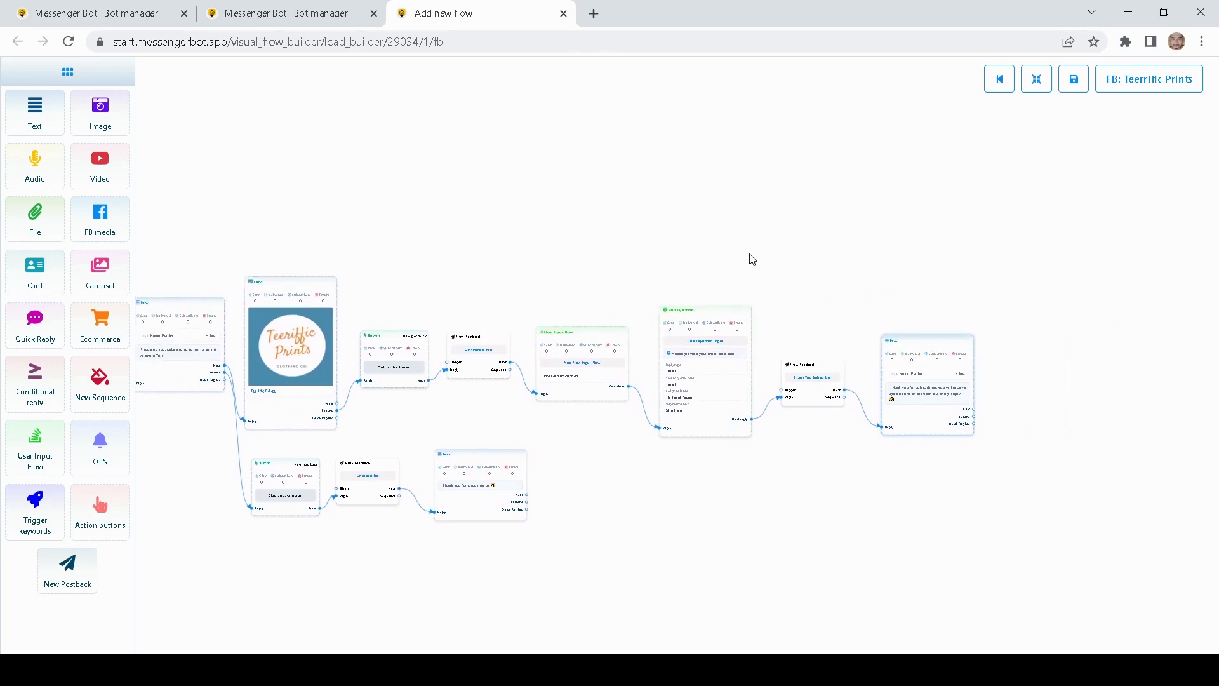
scroll(859, 254, "up", 2)
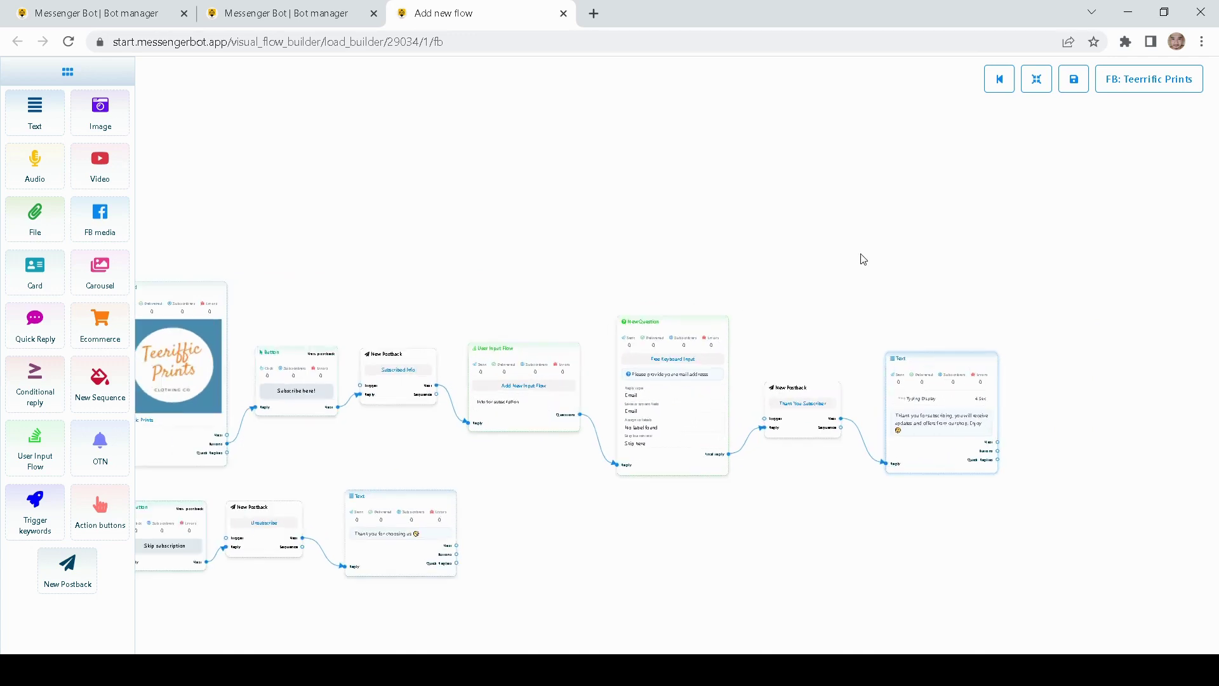
left_click_drag(741, 265, 876, 257)
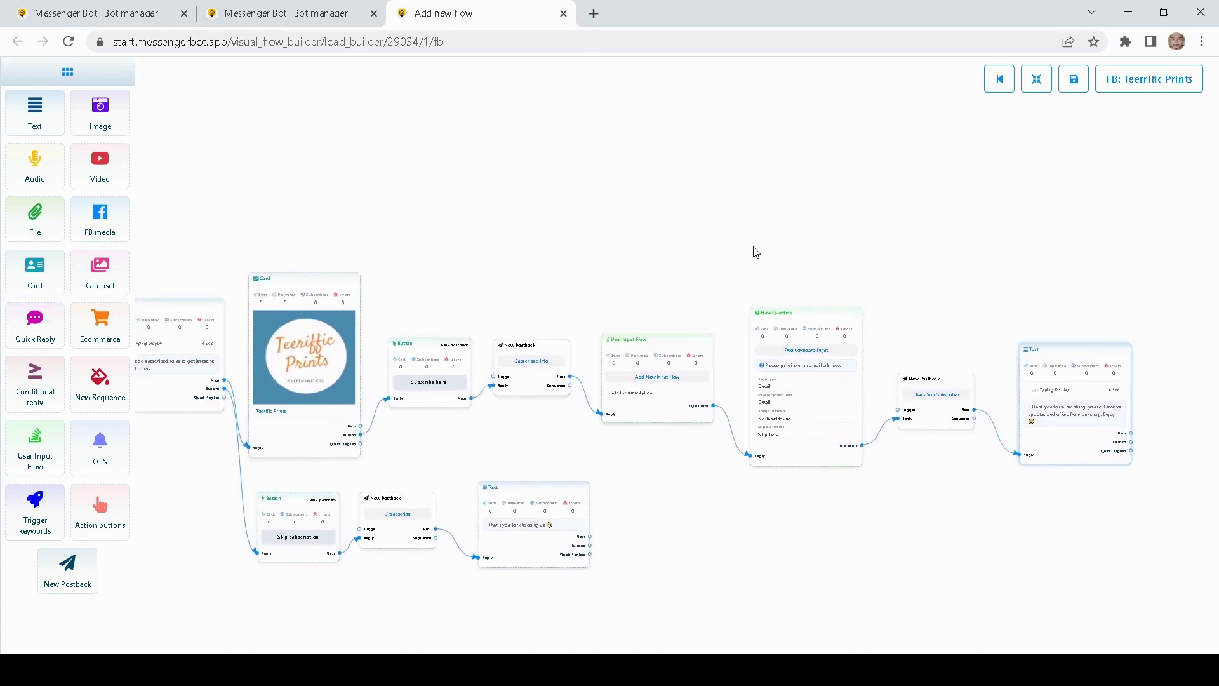
left_click_drag(783, 257, 742, 261)
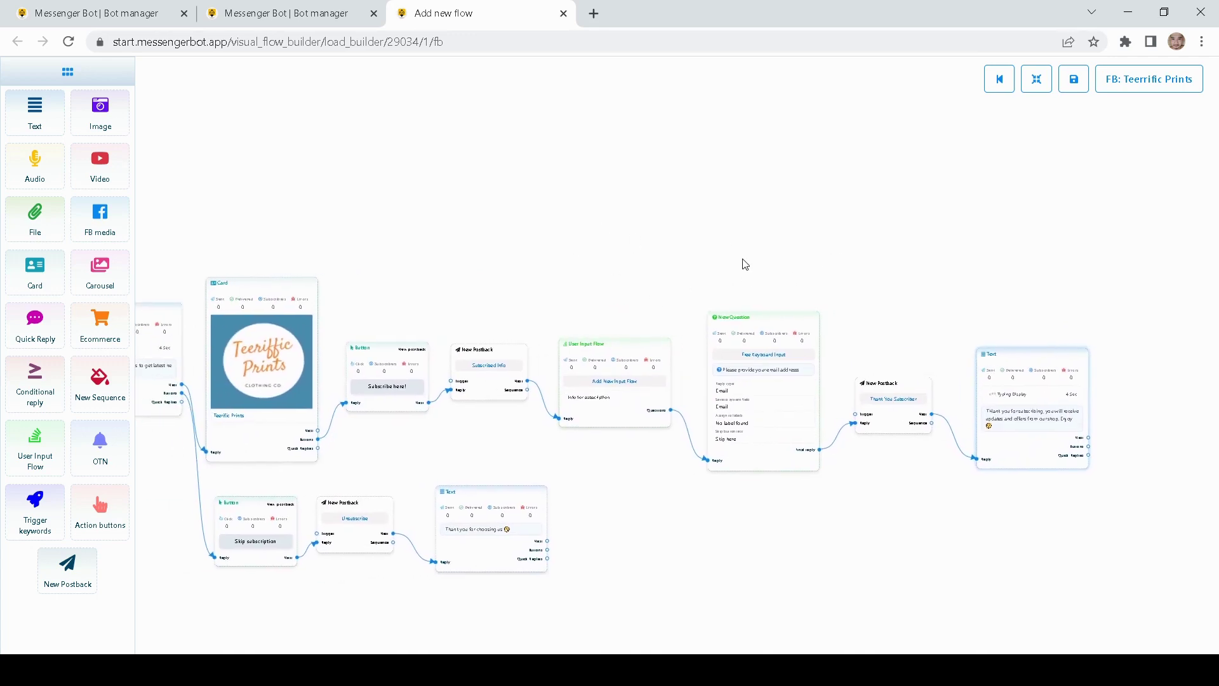
Save the completed bot flow for Teerrific Prints
left_click(1073, 83)
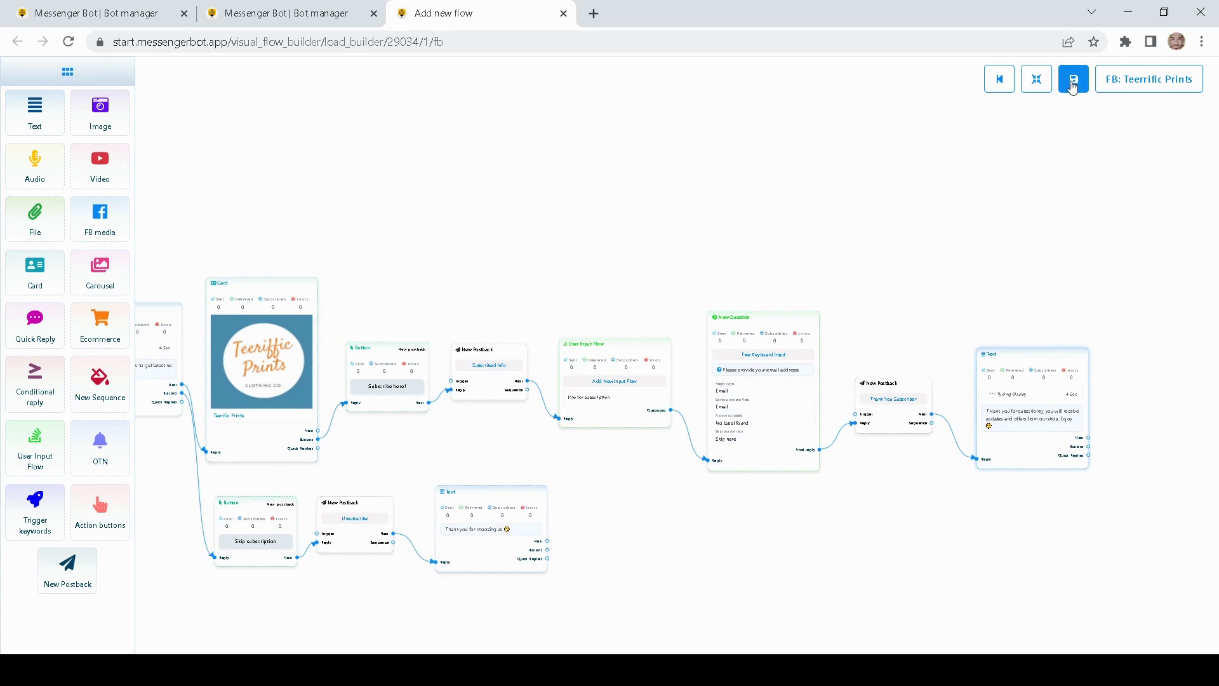